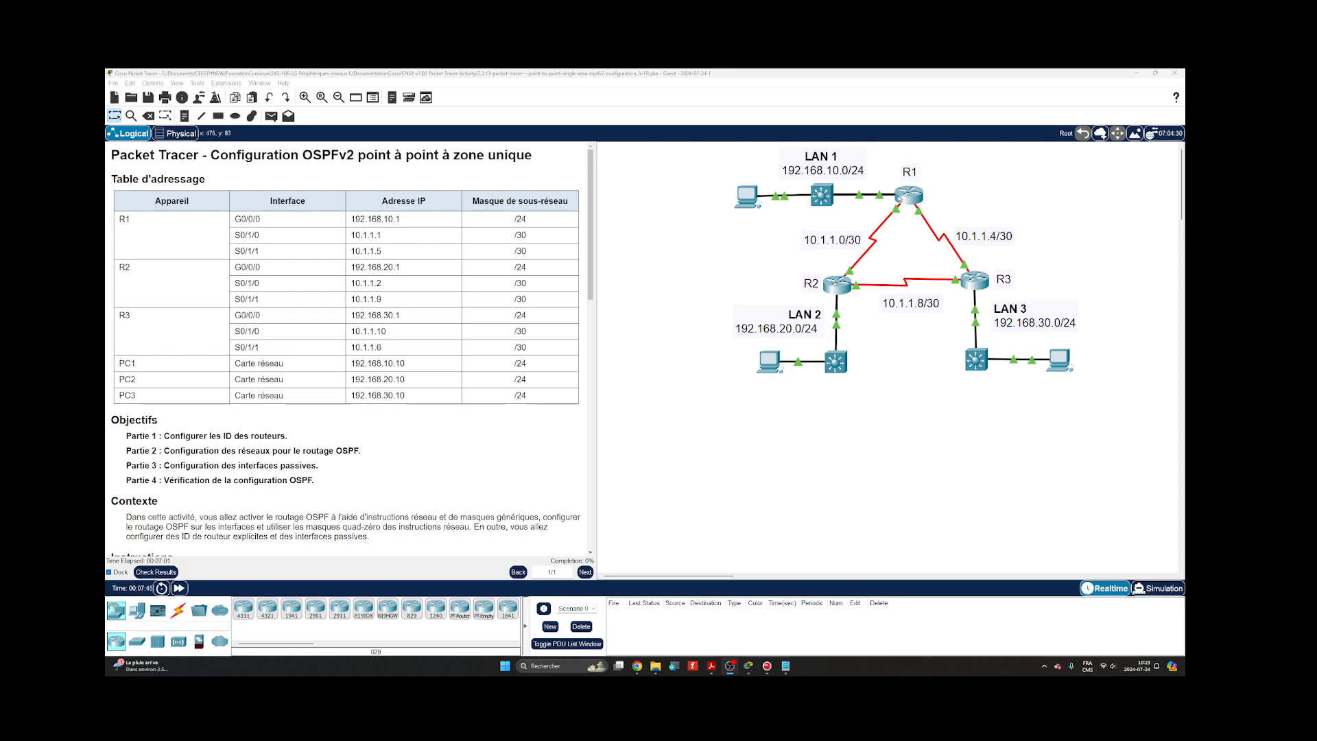
Open router R1's command line and enter privileged EXEC mode with the en command.
click(909, 196)
drag(700, 239, 457, 167)
drag(570, 459, 720, 494)
key(Return)
text(e)
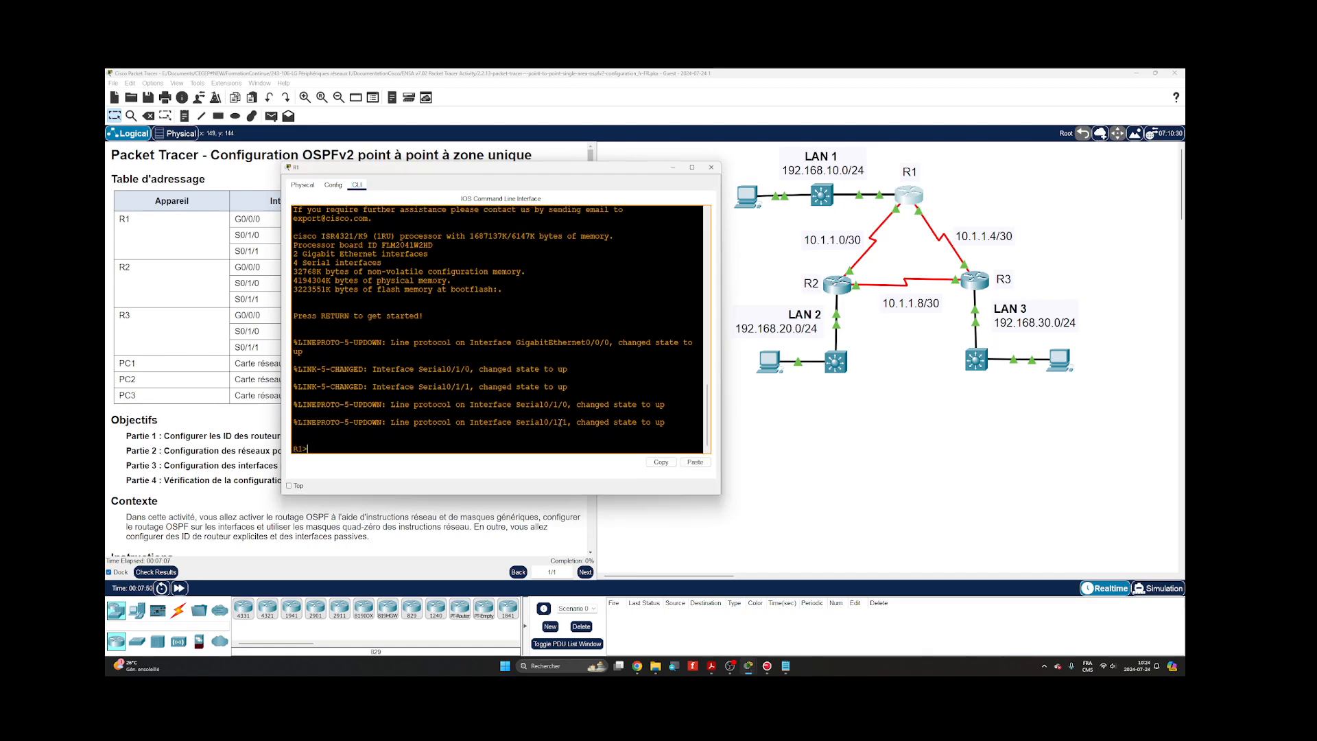
text(n)
key(Return)
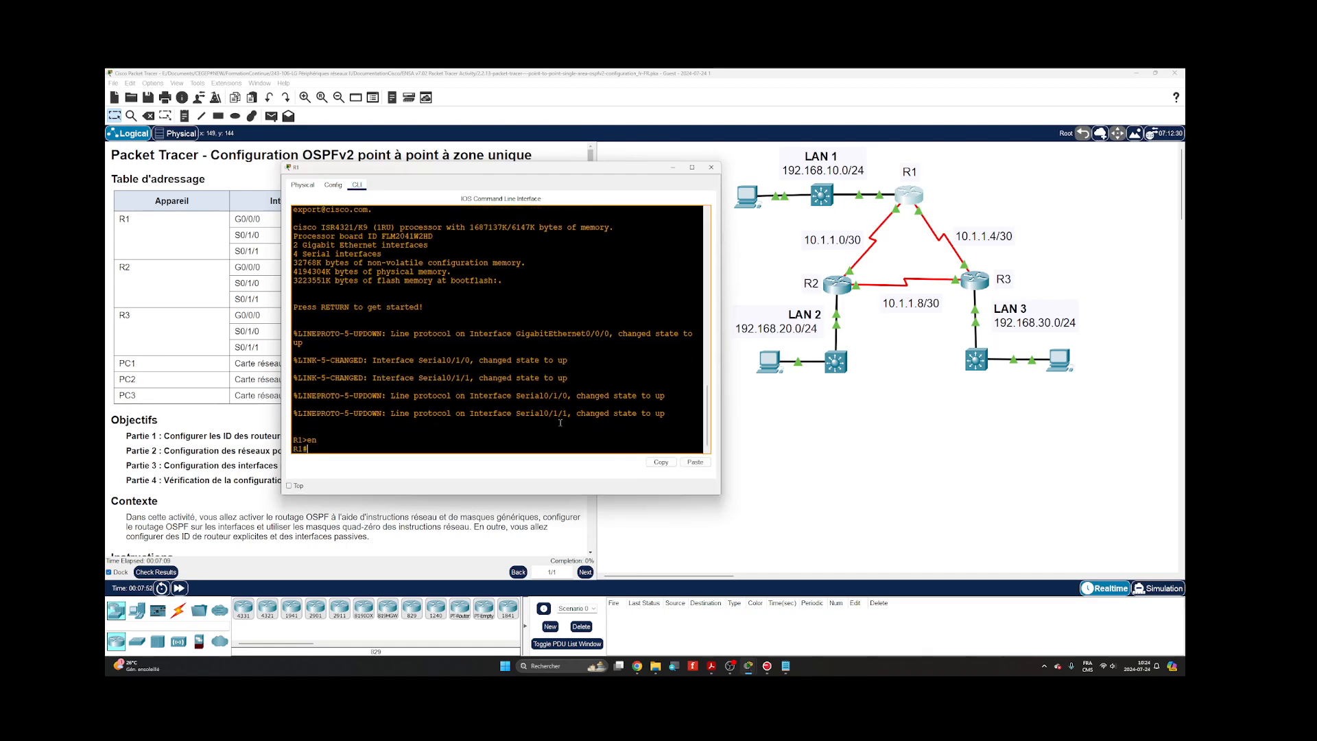
Display R1's routing table with show ip route, then close the router window.
text(show ip route)
key(Return)
drag(455, 170, 423, 164)
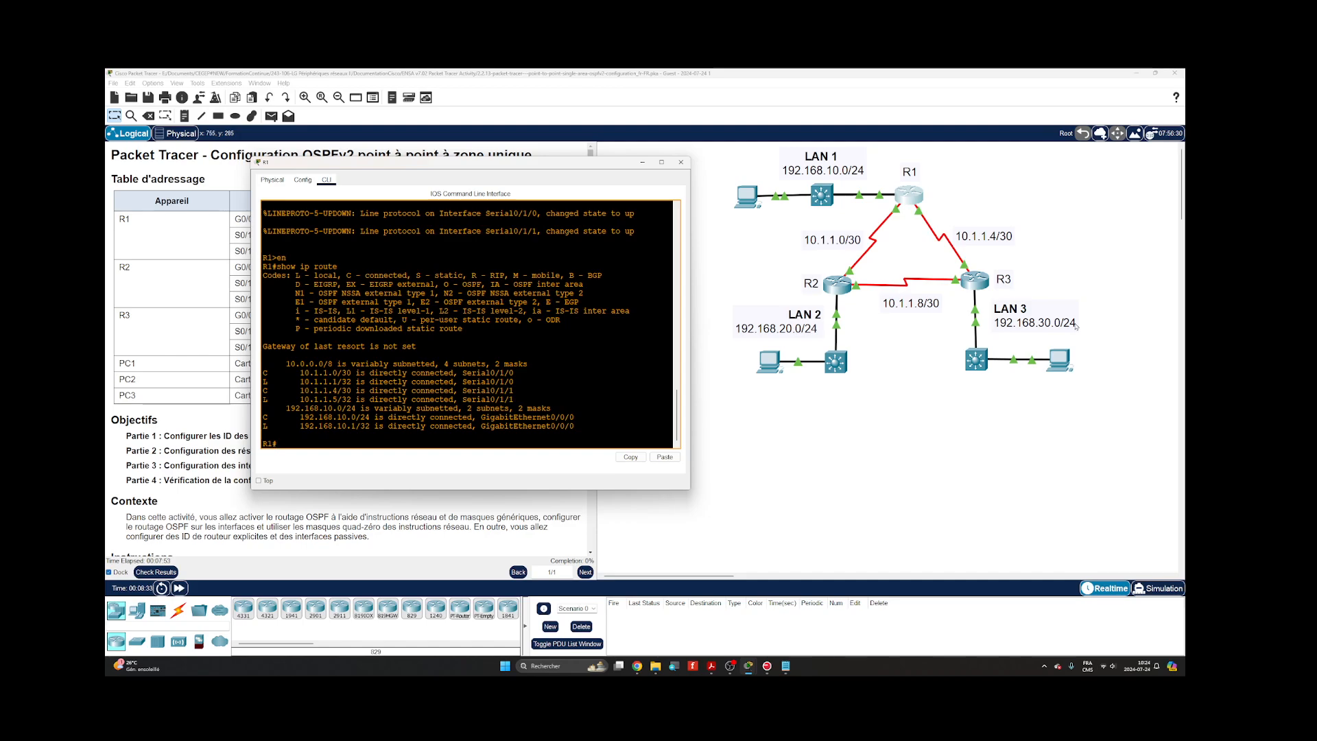
click(681, 162)
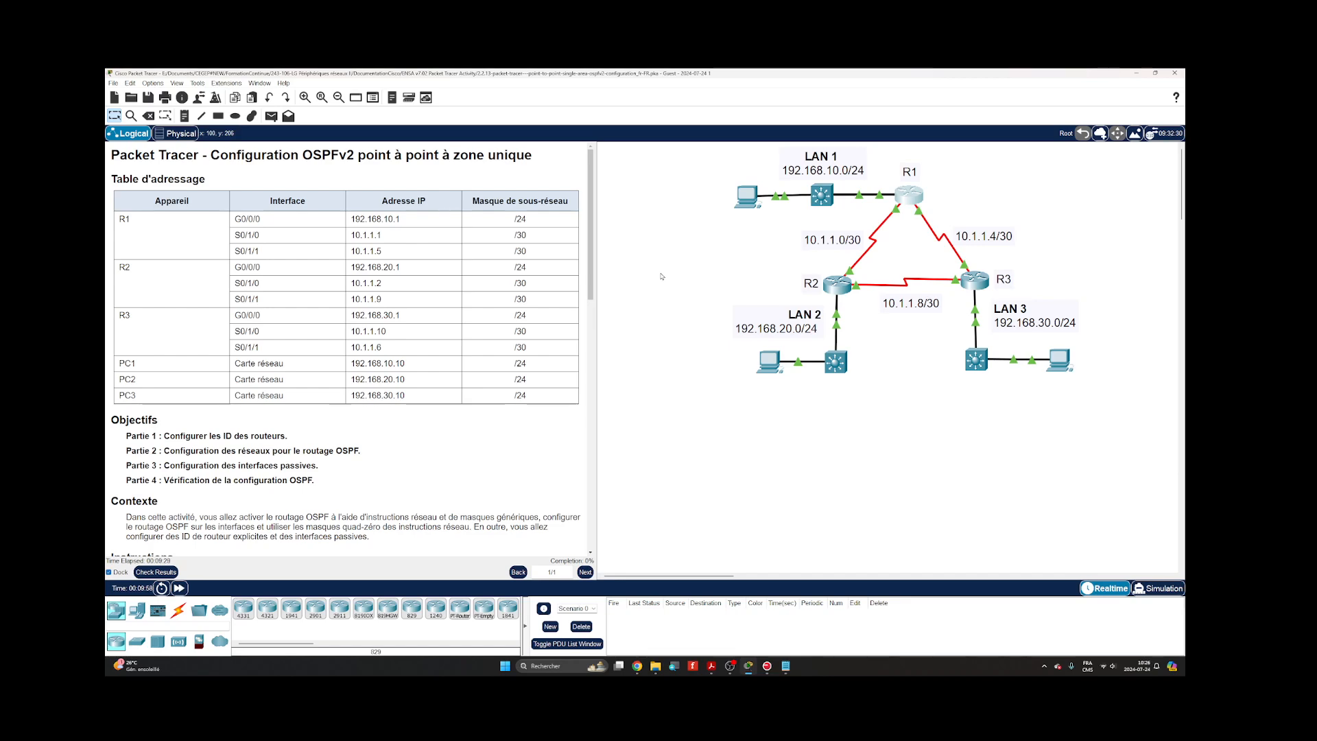
Read the Part 1 router ID instructions, switch to a blank Notepad document and write an R1 comment header framed by exclamation marks.
scroll(342, 291, down, 3)
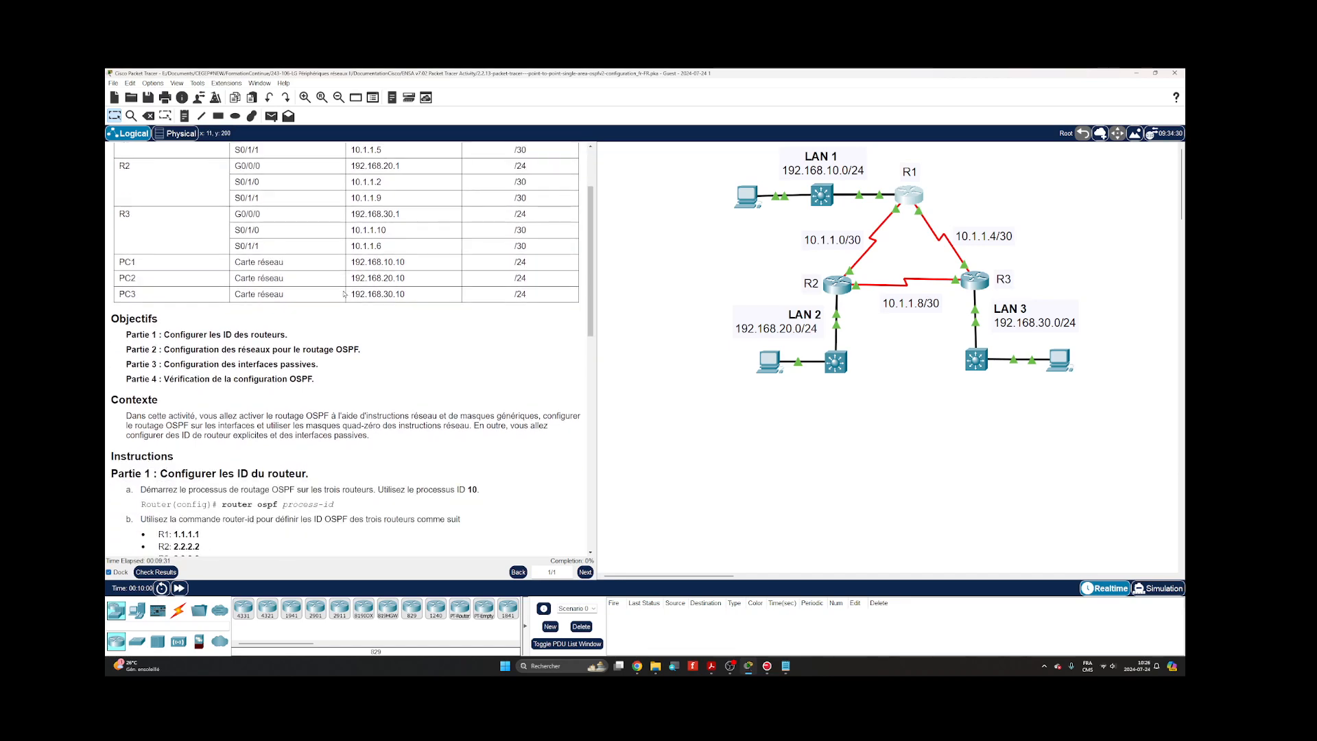
scroll(343, 294, down, 2)
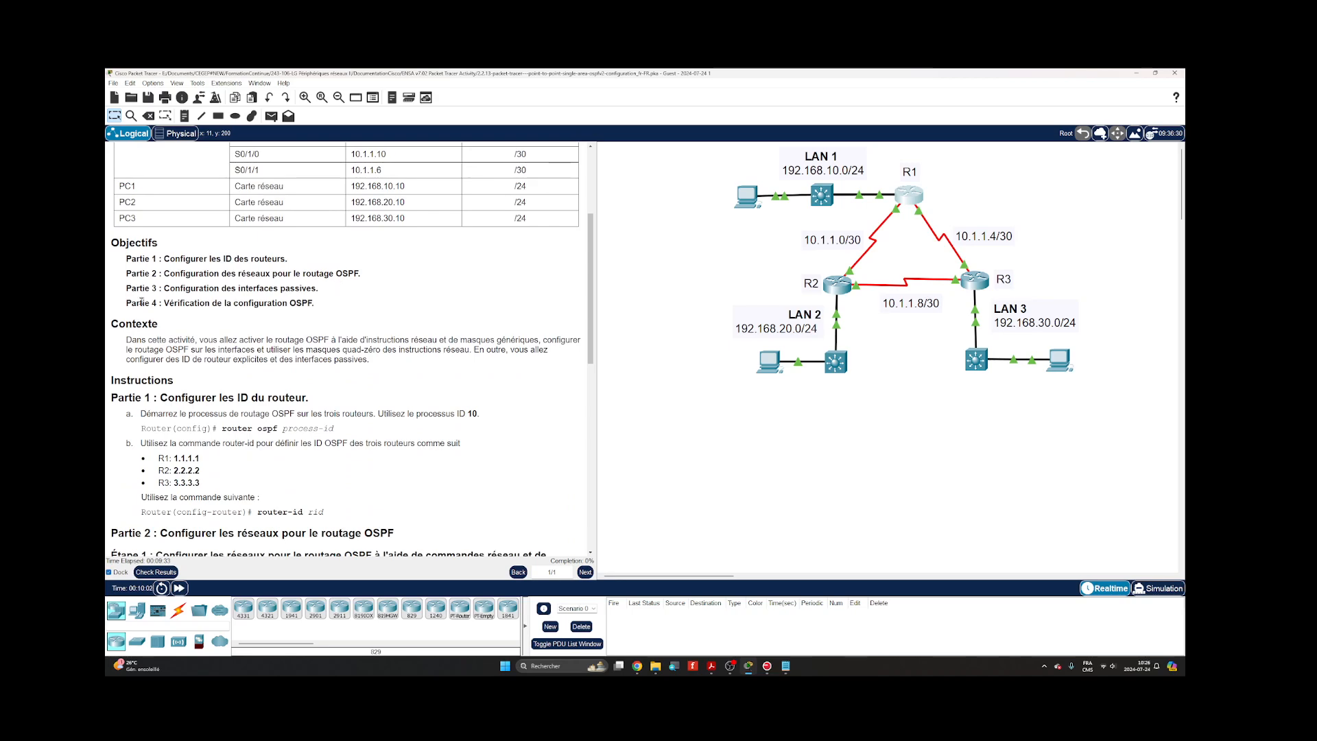
scroll(241, 265, down, 3)
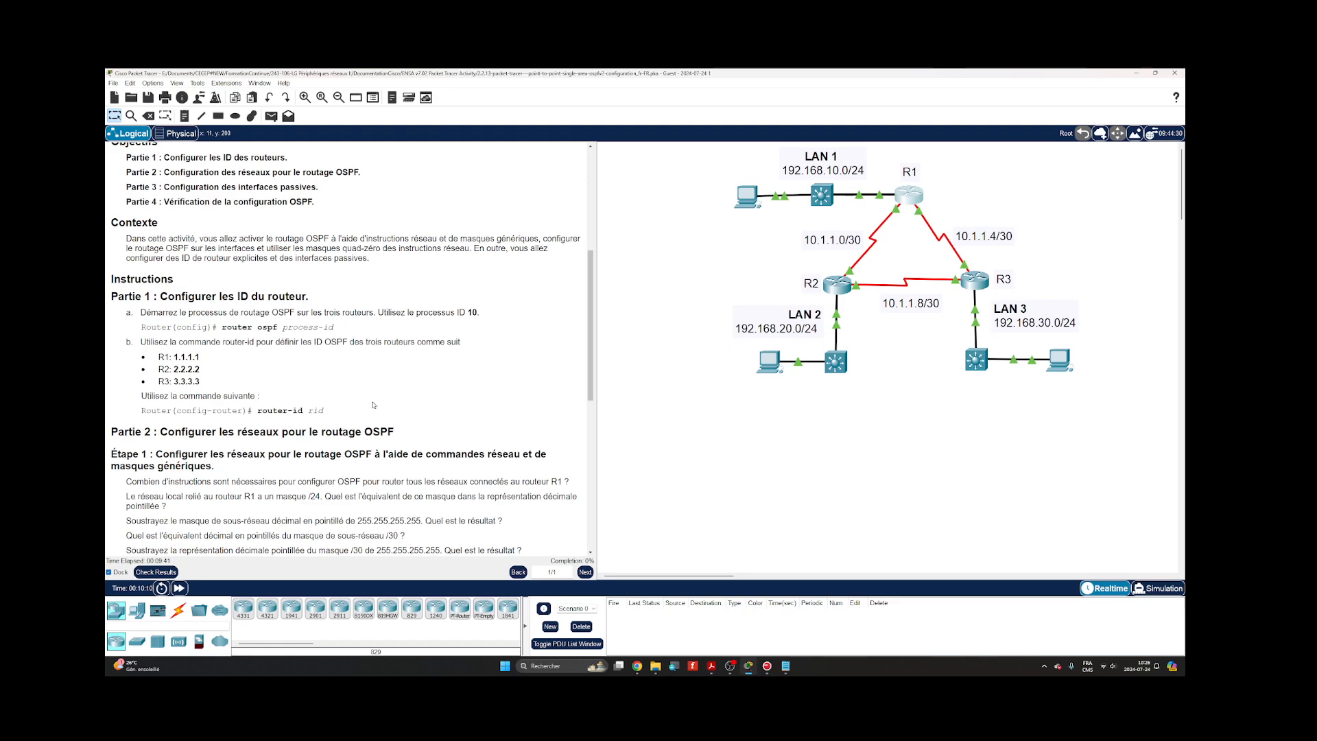
mouse_move(785, 666)
click(795, 642)
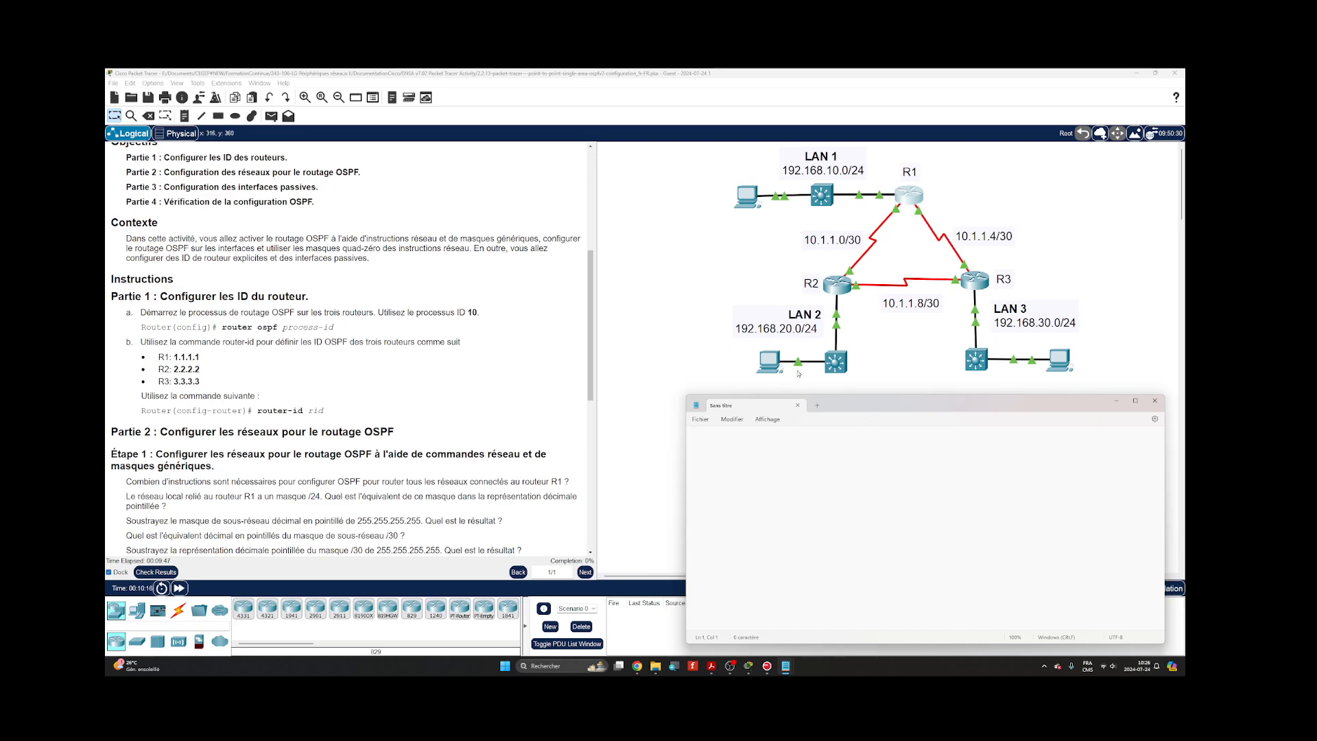
text(!!!!!!!!!!!!!!!!!!!!!!!!!!!!!!!!!!!!!!!!!!!!!!!!!!!!)
key(Return)
text(! R1 !!!!!!!!!!!!!!!!!!!!!!!!!!!!!!!!!!!!!!!!!!!!!!!!!!!!)
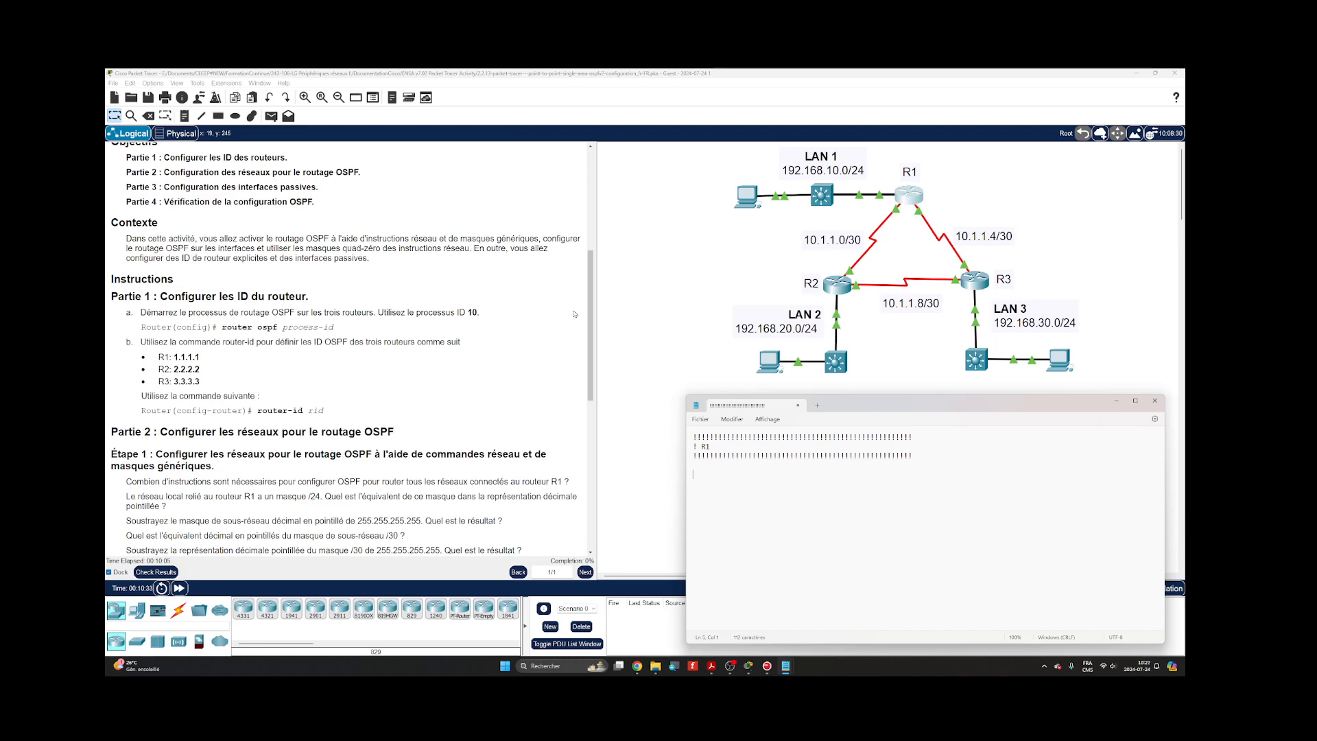
Write R1's OSPF commands under its header: router ospf 10 and router-id 1.1.1.1.
text(router )
text(ospf 10 )
text( router)
text(-id 1.1.1.1)
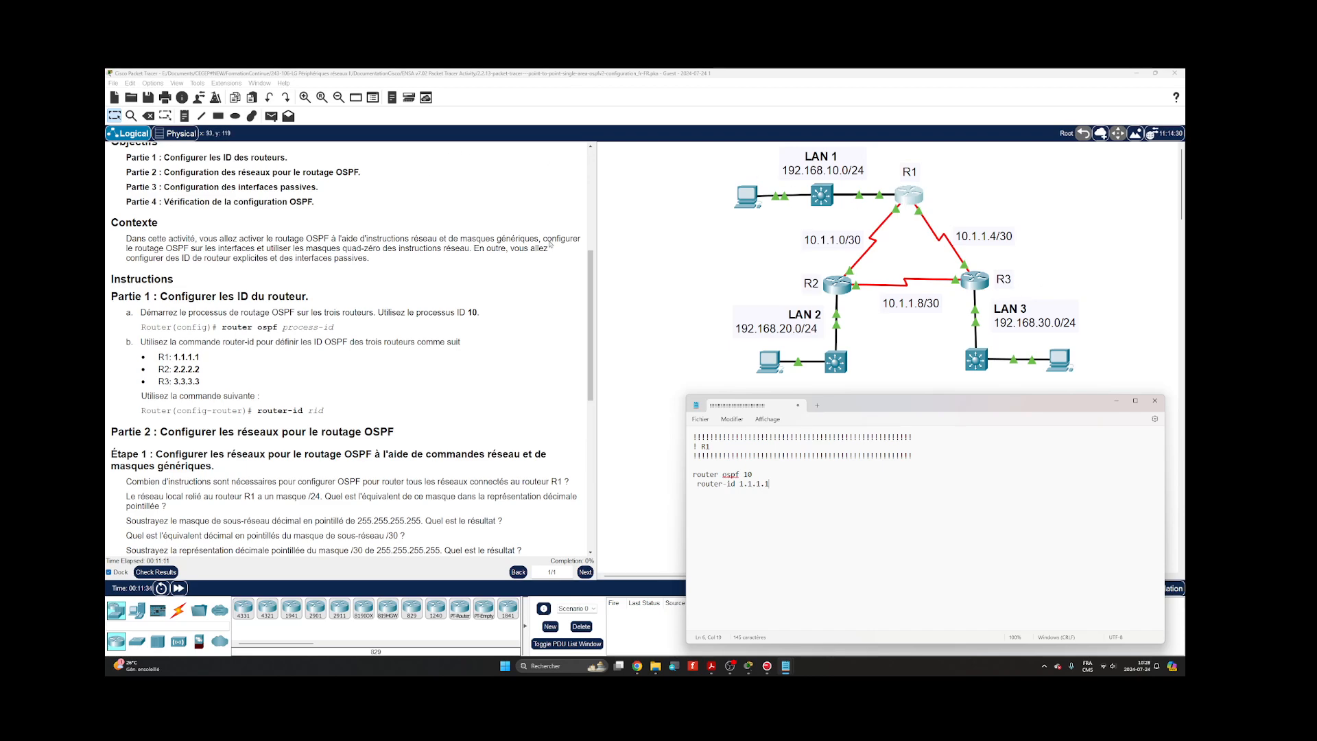
Duplicate the whole R1 configuration block below the original, separated by a blank line.
scroll(236, 302, down, 1)
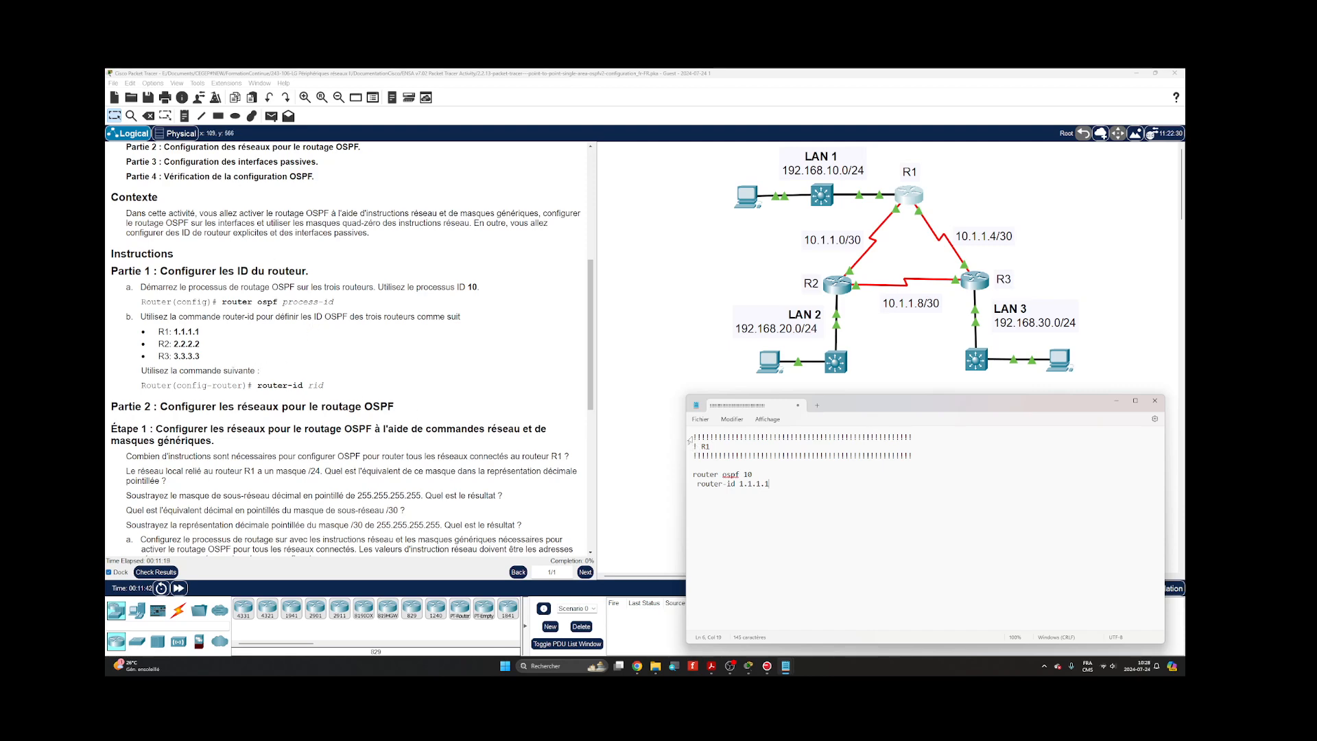
drag(692, 437, 688, 489)
key(Right)
key(Return)
key(Return)
text(!!!!!!!!!!!!!!!!!!!!!!!!!!!!!!!!!!!!!!!!!!!!!!!!!!!! ! R1 !!!!!!!!!!!!!!!!!!!!!!!!!!!!!!!!!!!!!!!!!!!!!!!!!!!!  router ospf 10  router-id 1.1.1.1)
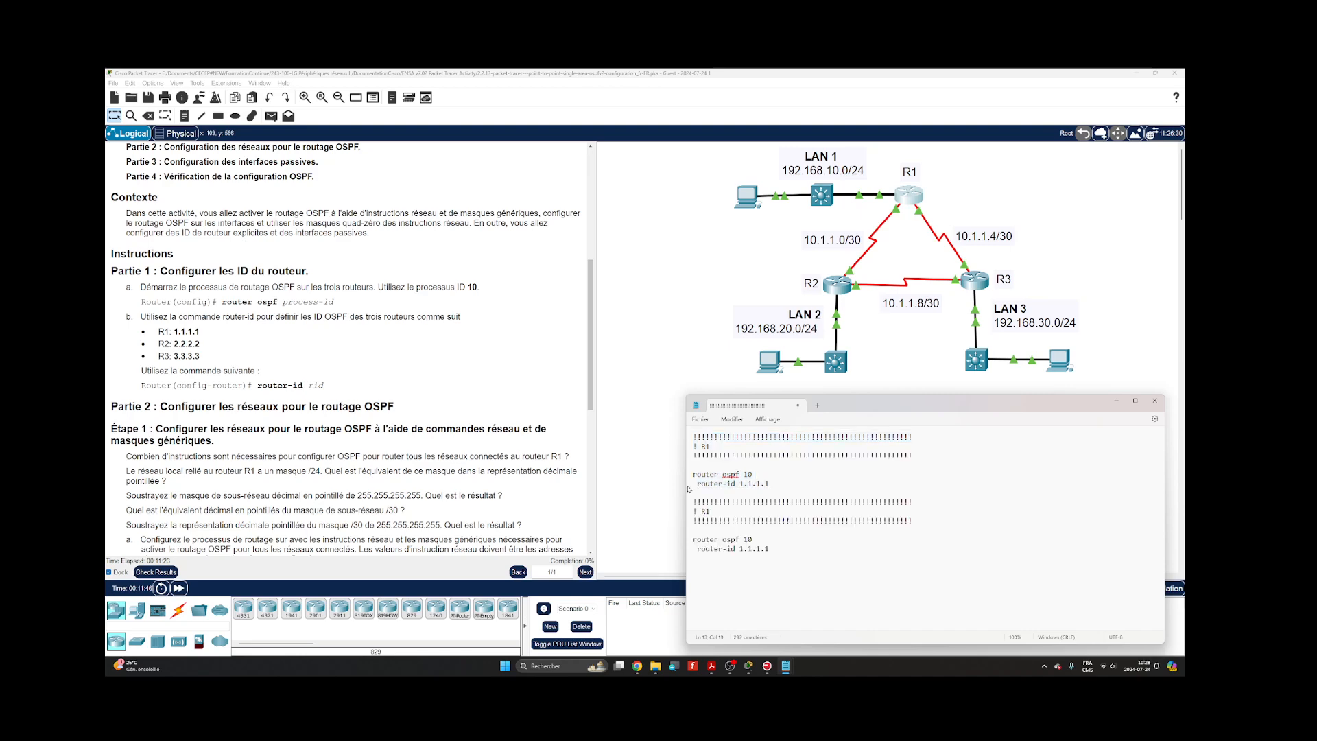
Relabel the copied block's header as R2 and set its router-id to 2.2.2.2.
click(717, 513)
key(BackSpace)
text(2)
click(775, 550)
drag(769, 548, 740, 550)
text(2.2.2.2)
Copy the R2 configuration block and paste it below as a third block.
drag(690, 506, 769, 549)
key(ctrl+c)
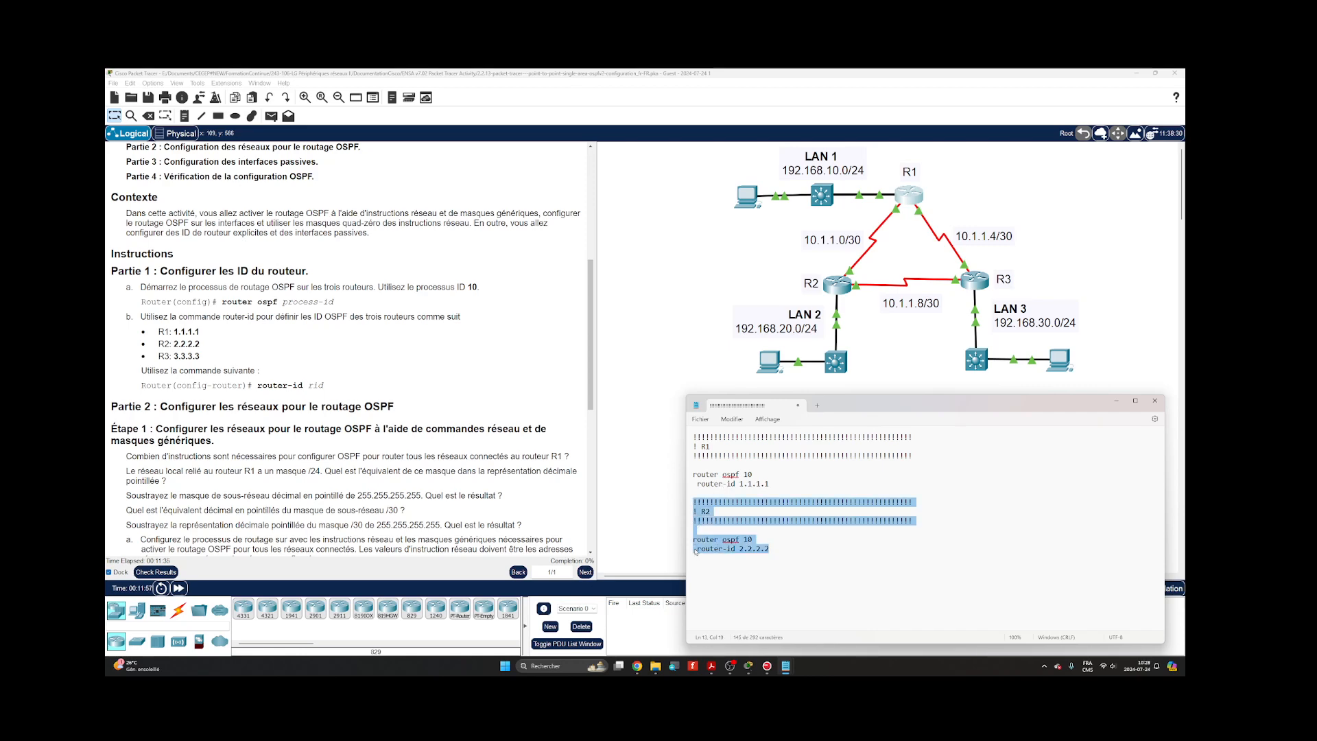
key(Right)
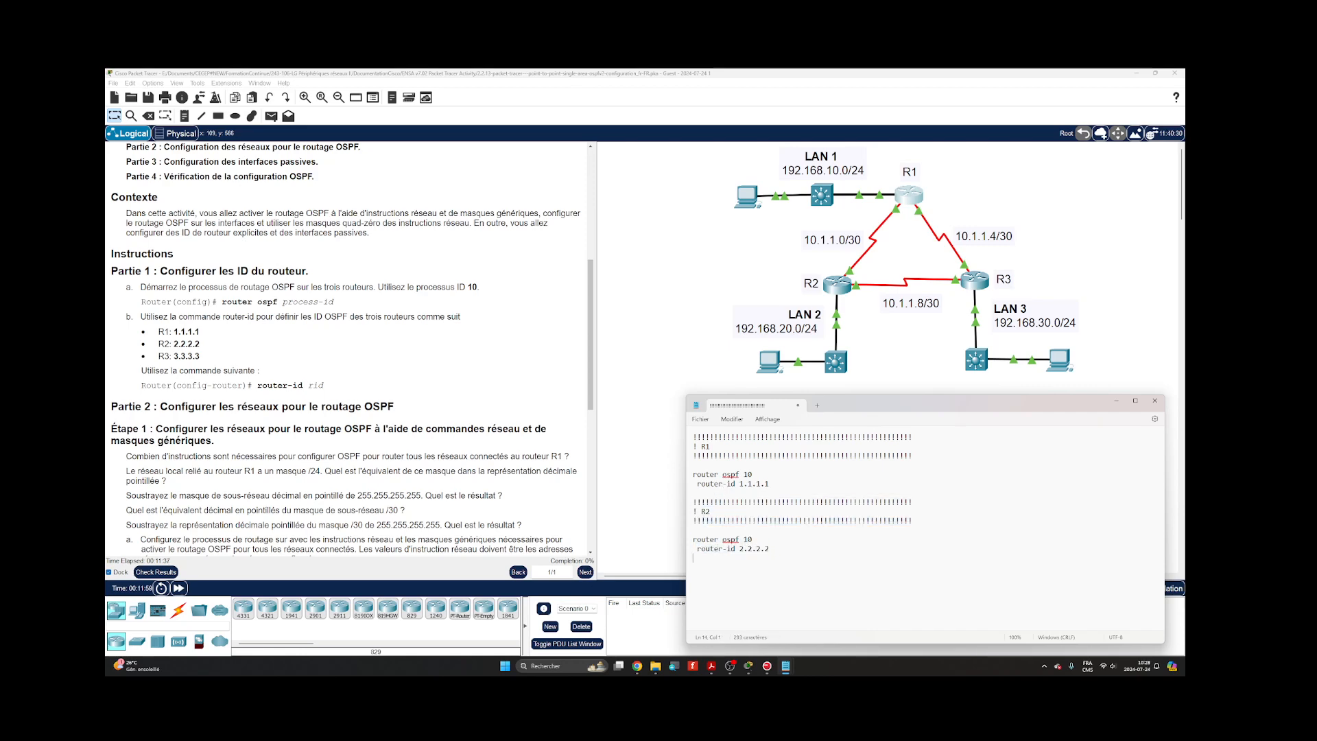
key(Return)
key(ctrl+v)
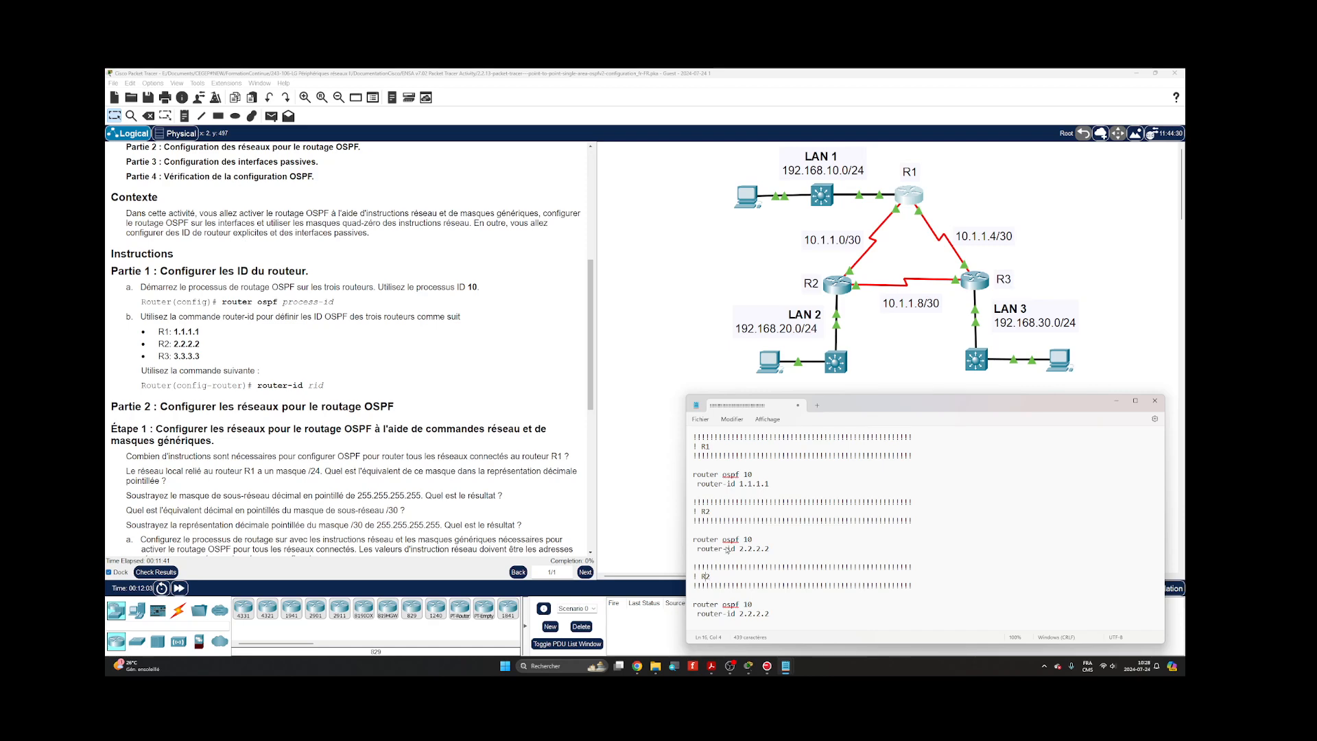
Relabel the third block's header as R3 and set its router-id to 3.3.3.3.
key(Delete)
text(3)
drag(739, 614, 773, 616)
text(3.3.)
Review the Part 2 instructions on configuring OSPF networks with network commands, wildcard masks and interface settings.
scroll(229, 297, down, 3)
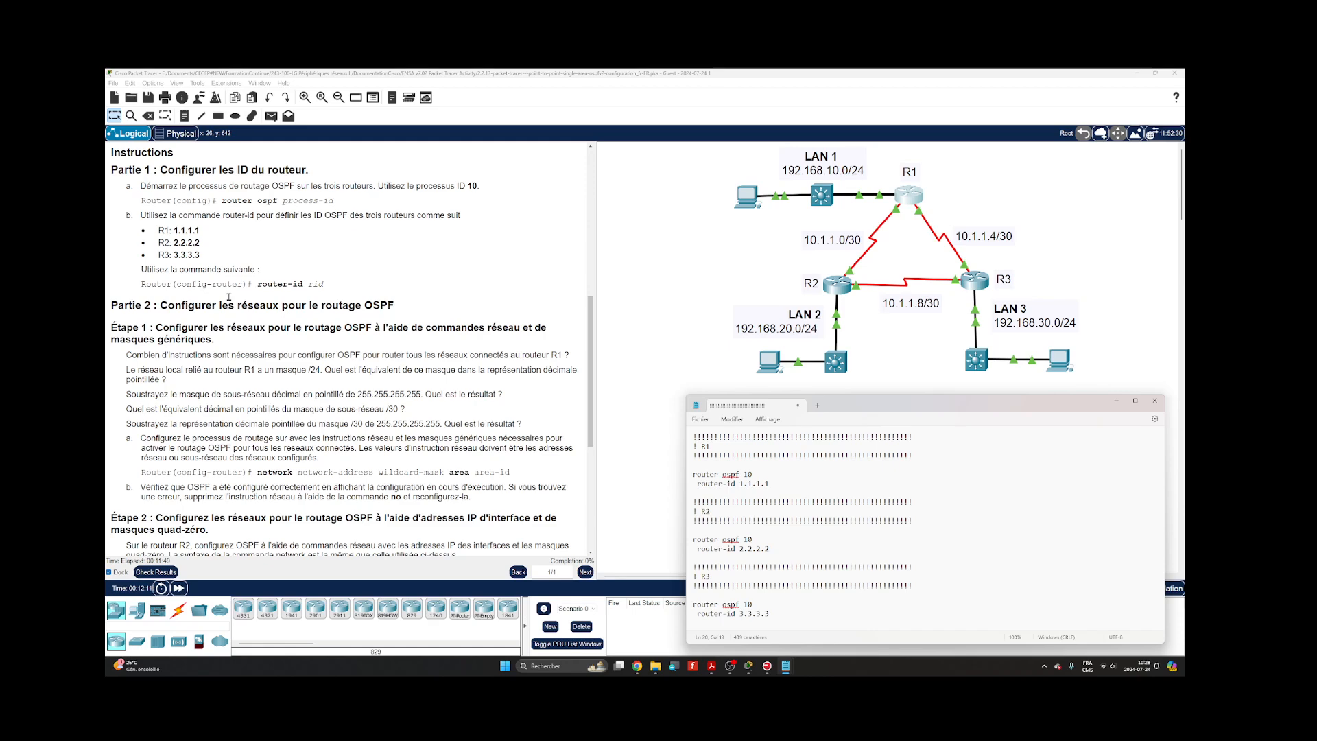
scroll(228, 296, down, 1)
scroll(227, 297, down, 1)
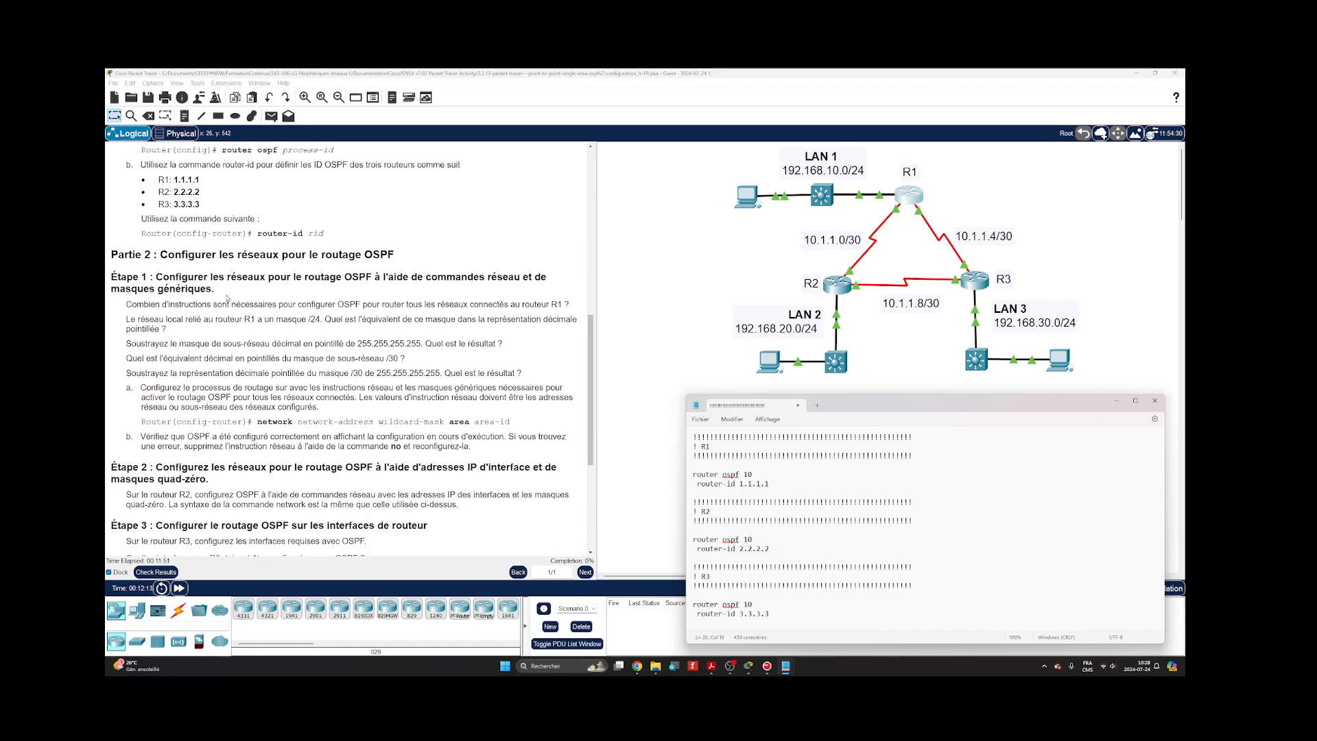
scroll(227, 297, up, 9)
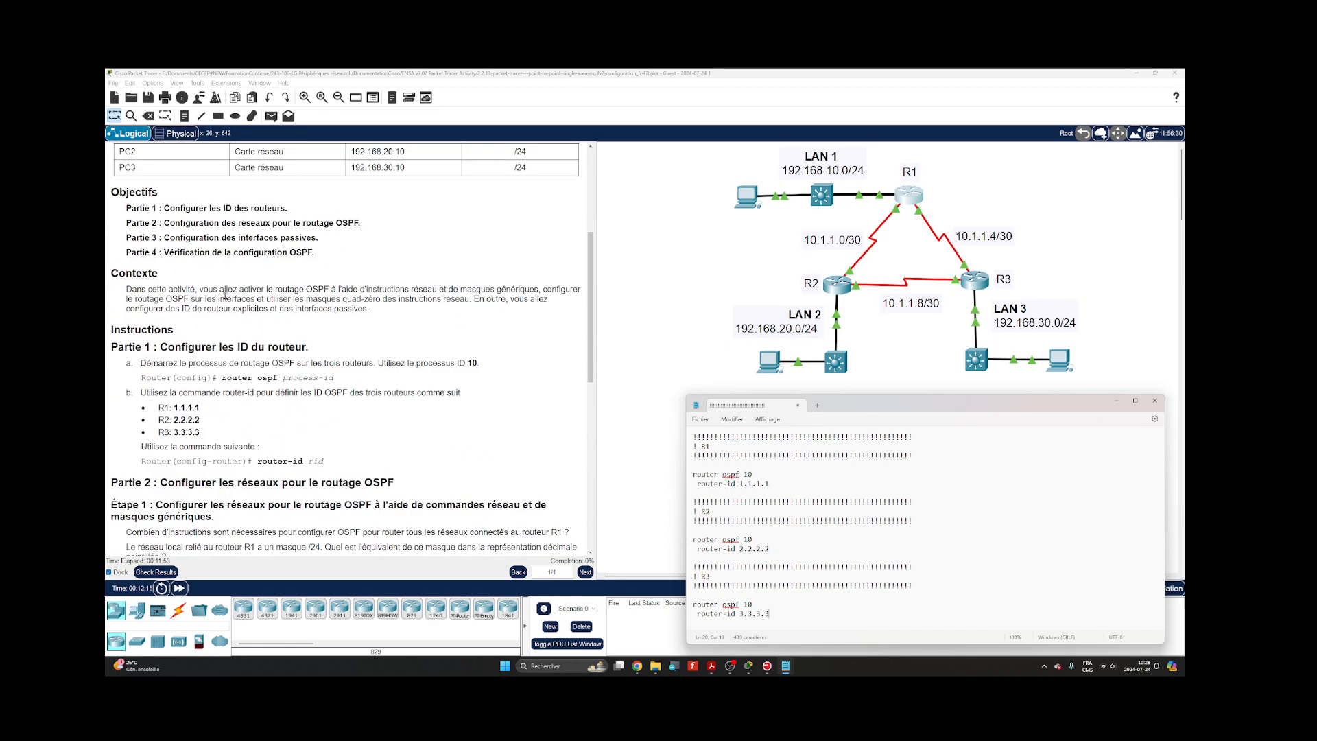
scroll(184, 355, up, 1)
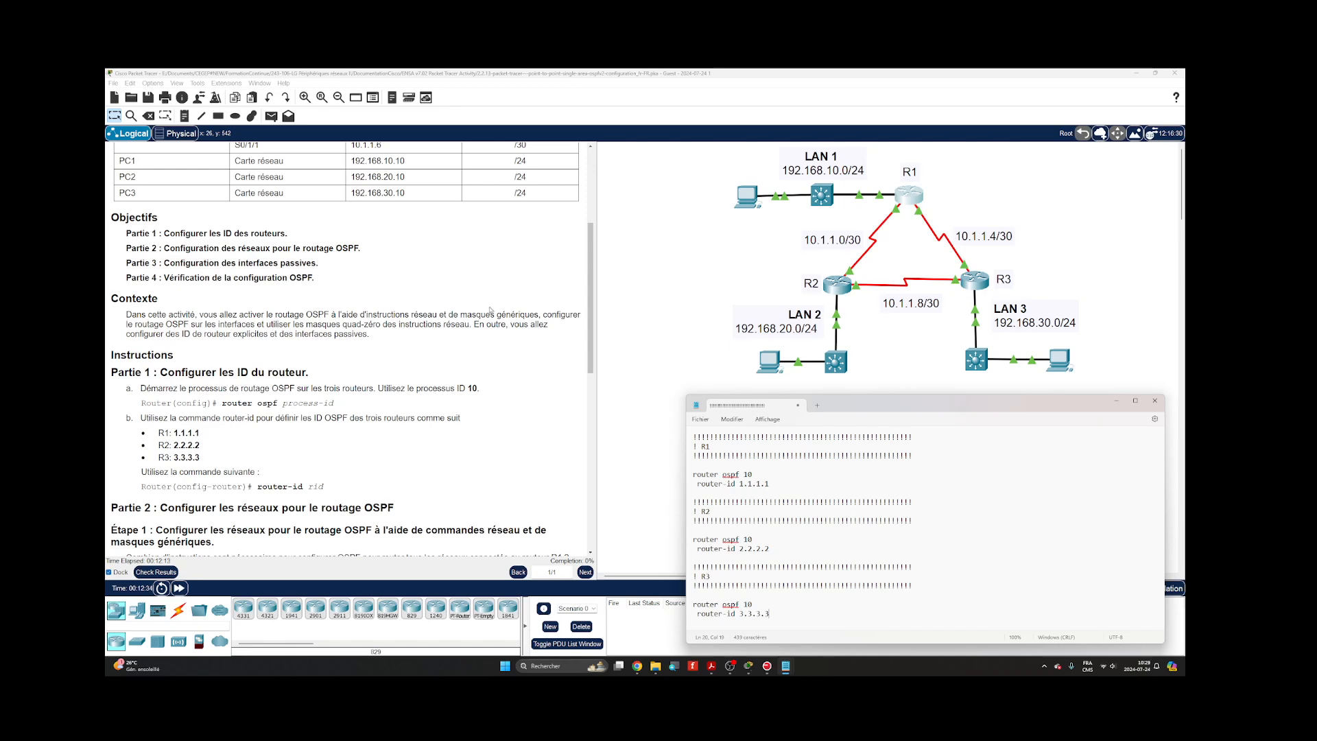
scroll(490, 310, down, 1)
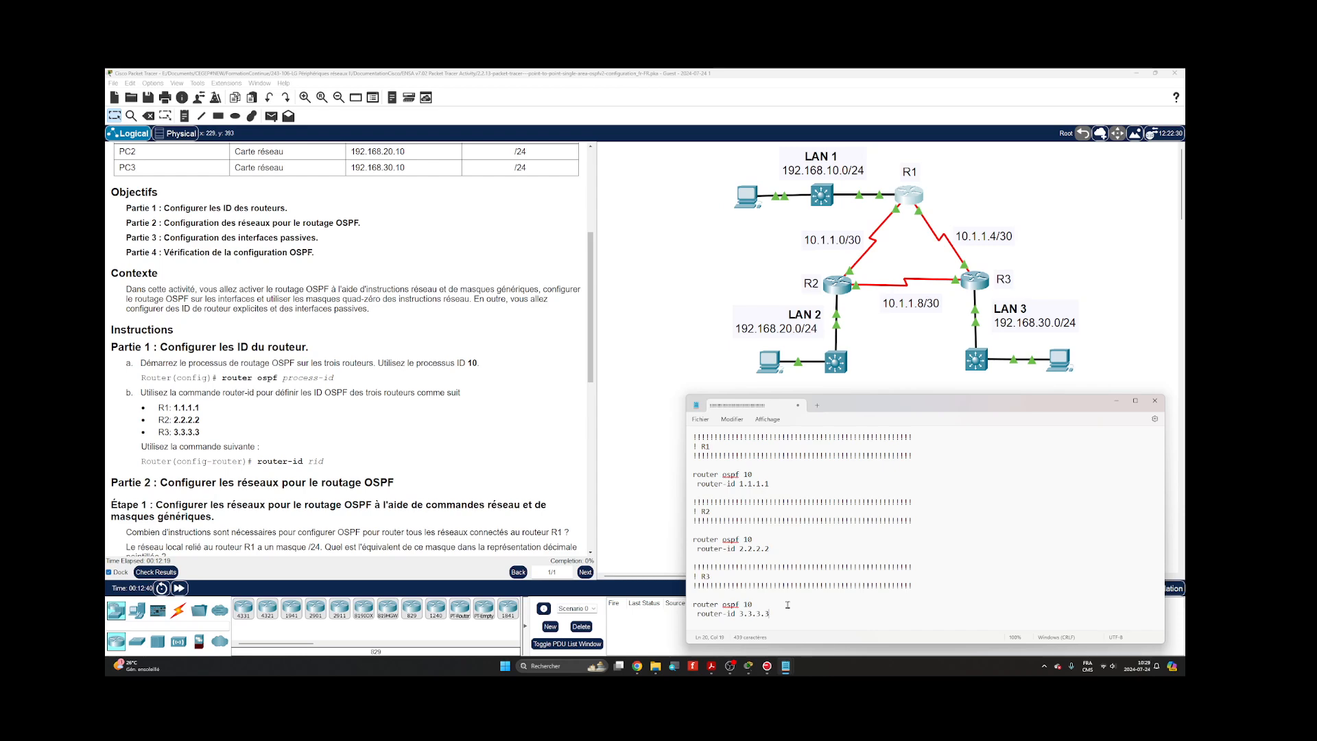
scroll(366, 375, down, 6)
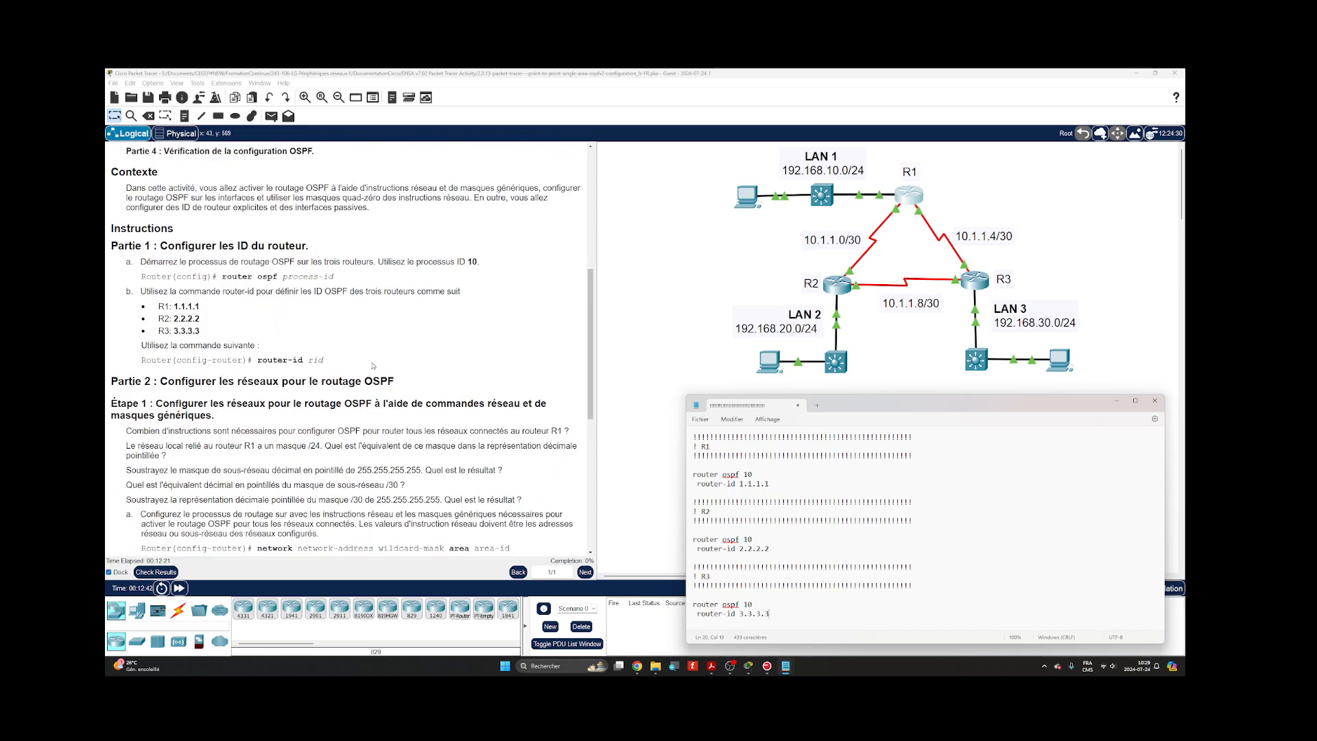
scroll(367, 375, down, 3)
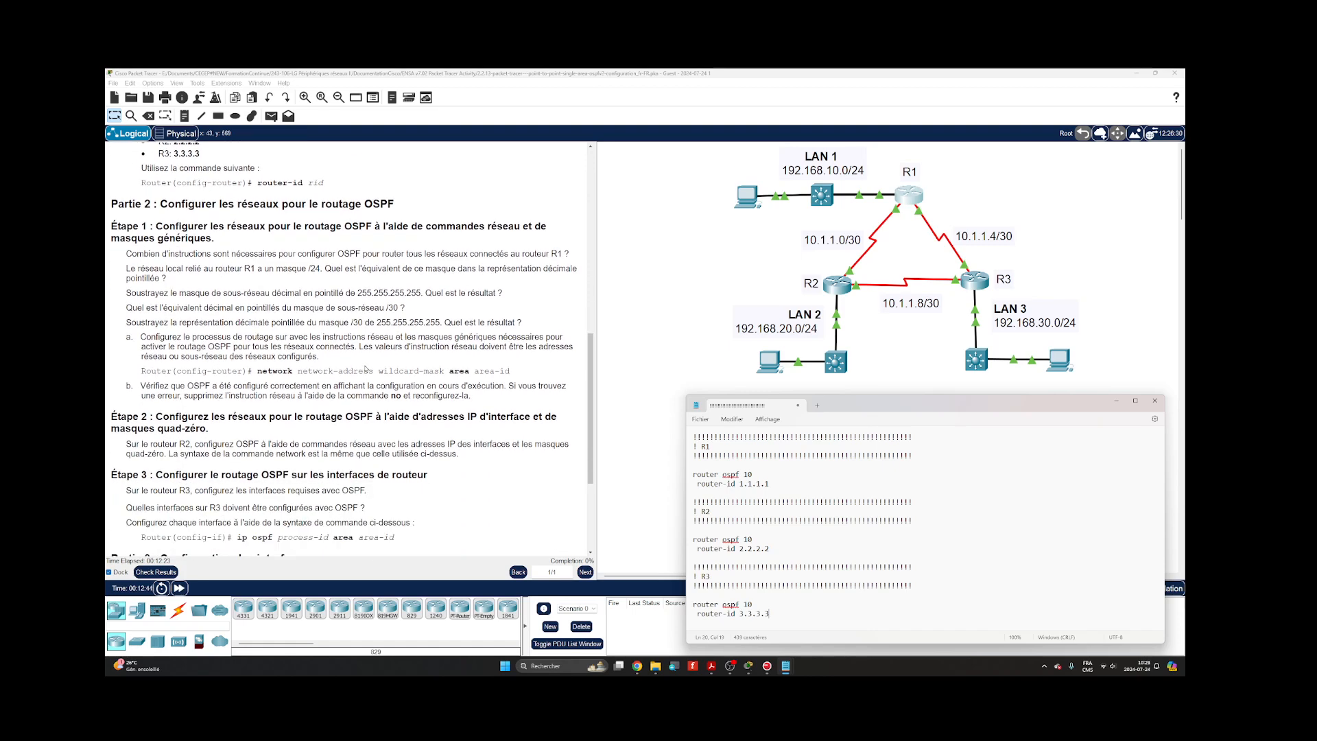
scroll(367, 369, down, 1)
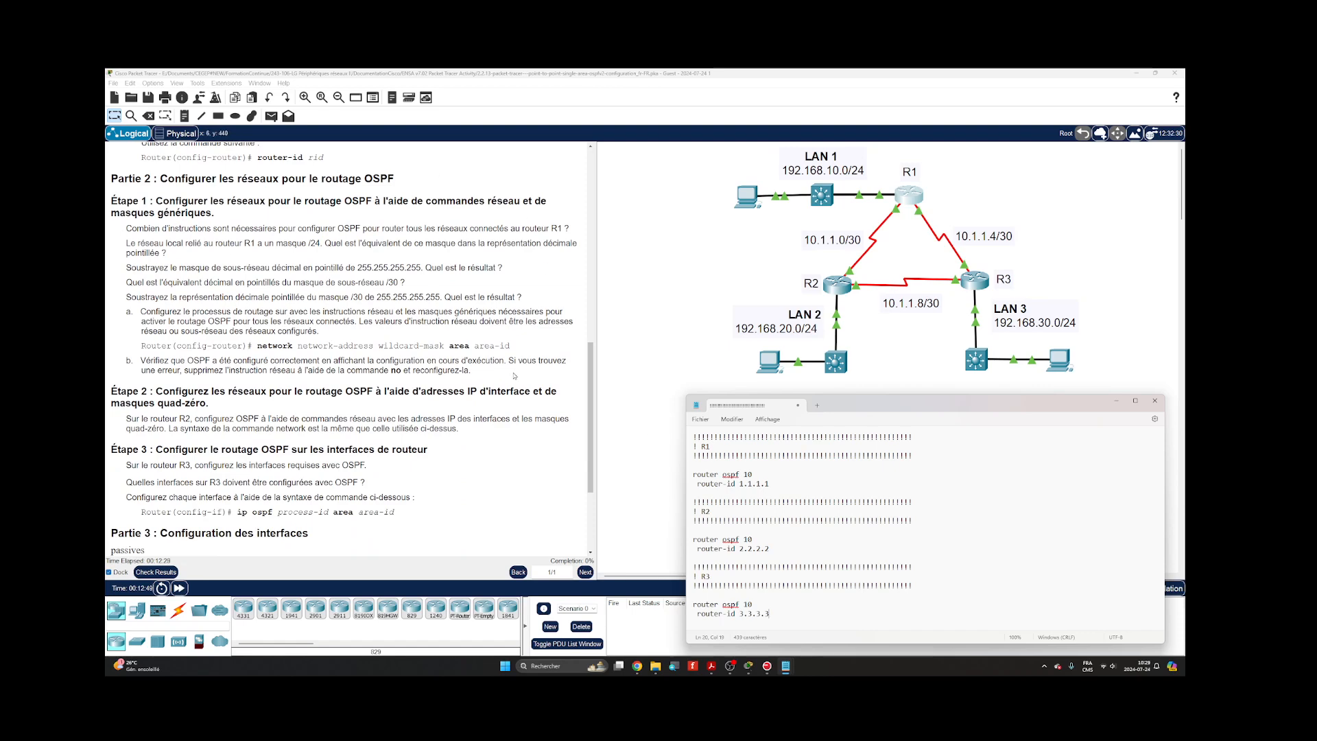
Add network 192.168.10.0 0.0.0.255 area 0 under R1's router-id line.
click(771, 484)
key(Return)
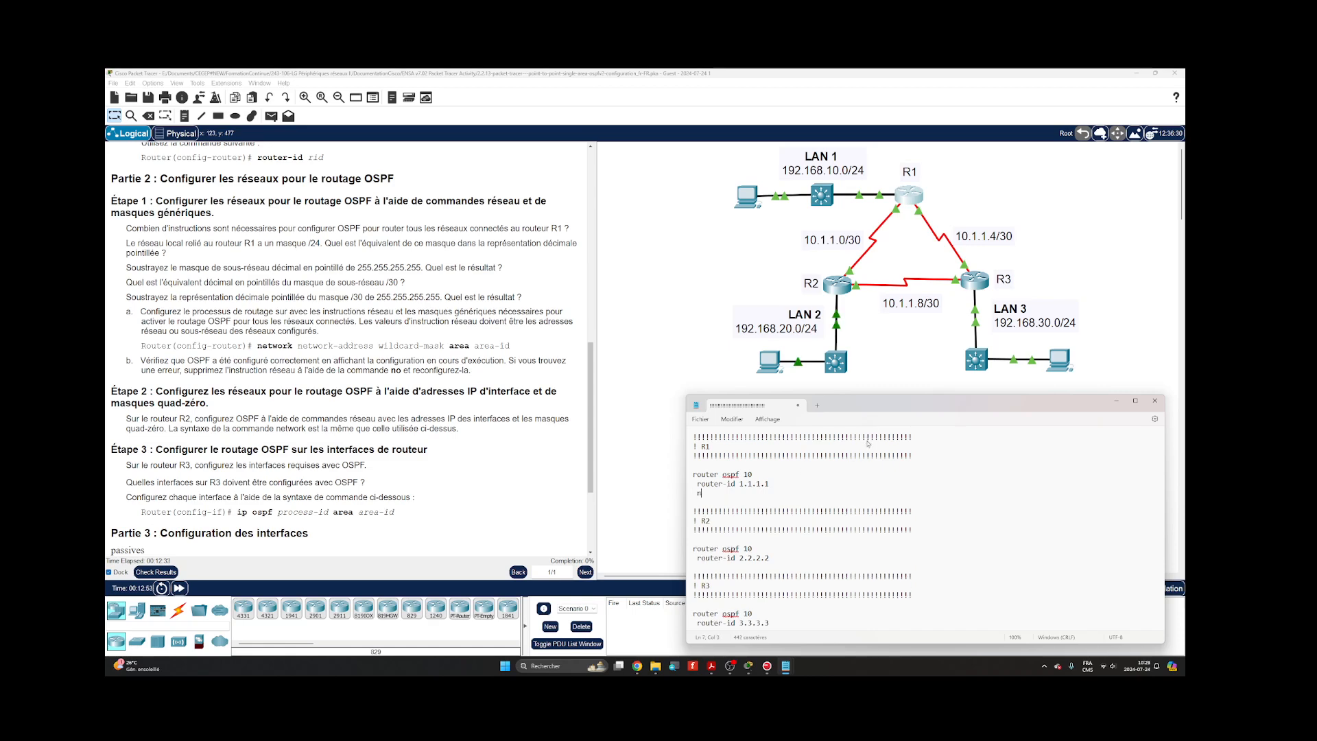
text(network 19)
text(2.168.10.0 0.0.0.255)
text(area 0)
click(688, 494)
click(798, 500)
Add network 10.1.1.0 0.0.0.3 area 0 as the next line of R1's block.
key(Return)
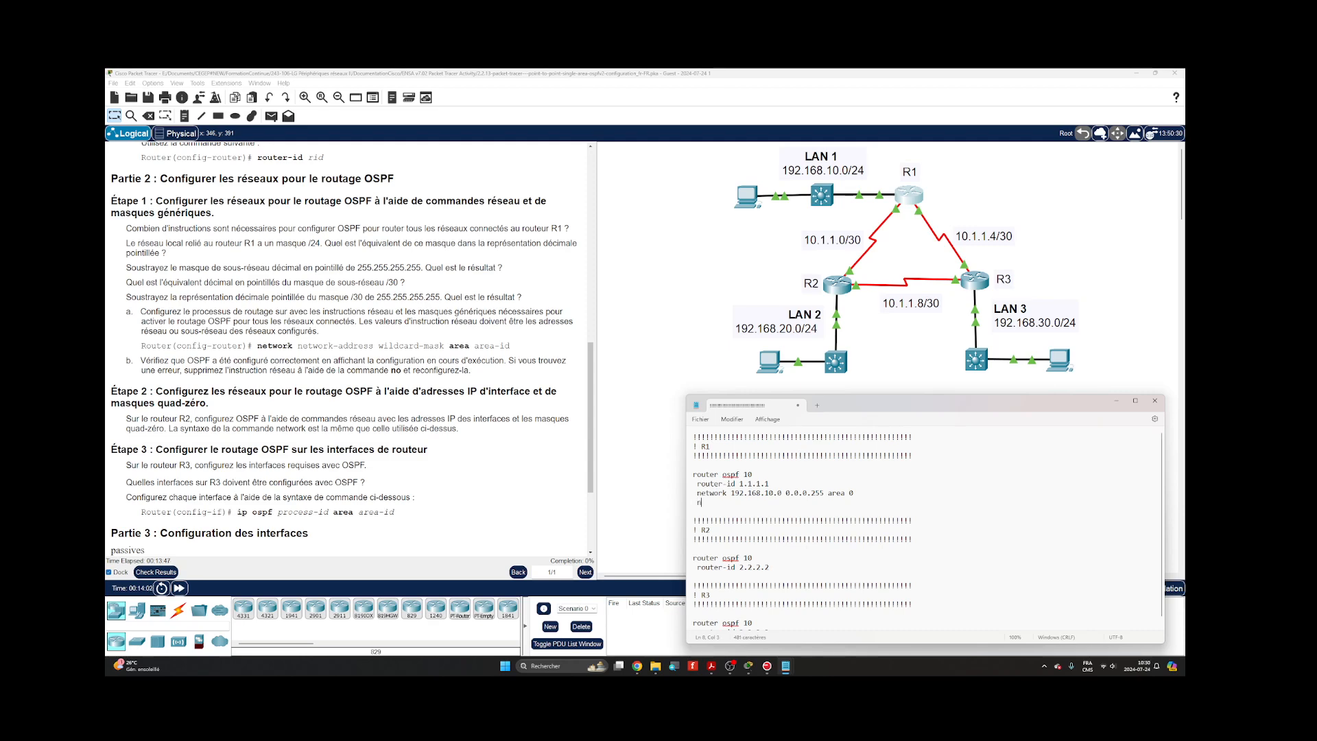
text(network 10.1.)
text(1.0 0.0.0.3 ar)
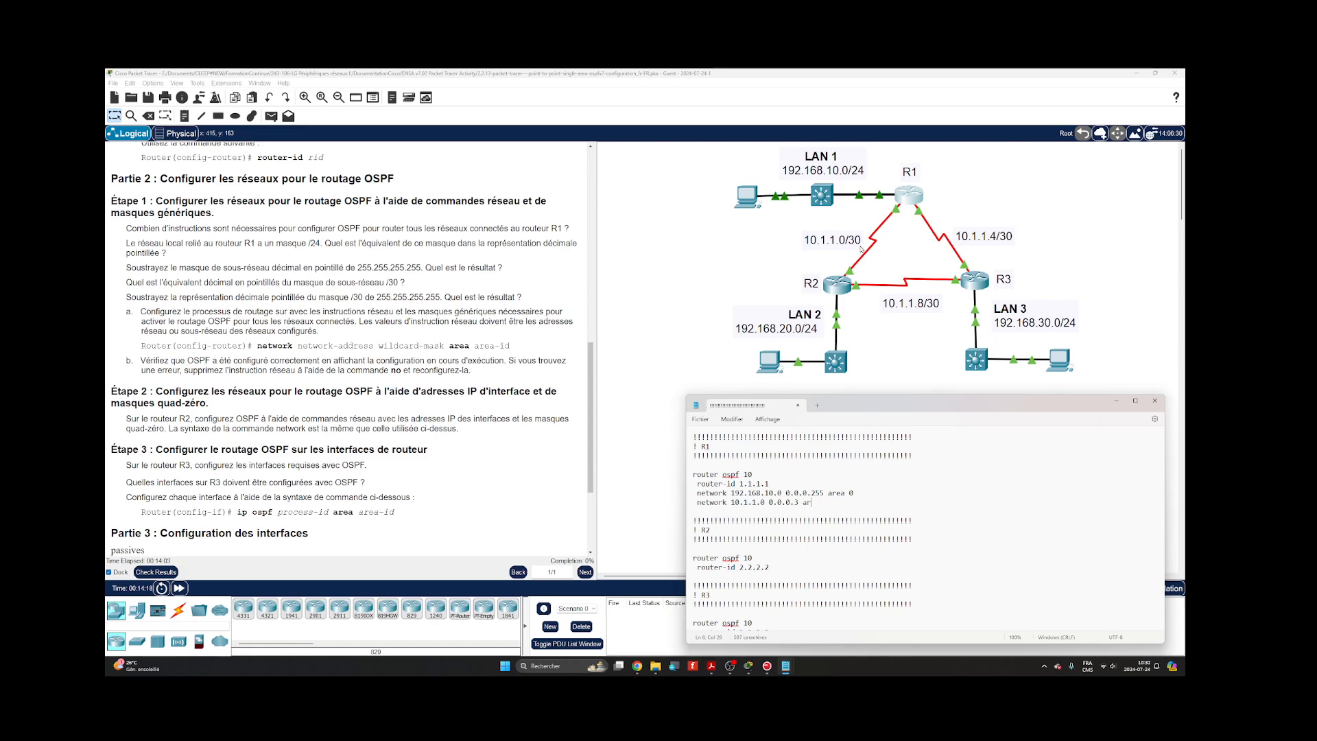
text(ea 0)
Duplicate R1's 10.1.1.0 network line and change the copy's address to 10.1.1.4.
key(Home)
key(shift+Down)
key(ctrl+c)
key(Right)
key(ctrl+v)
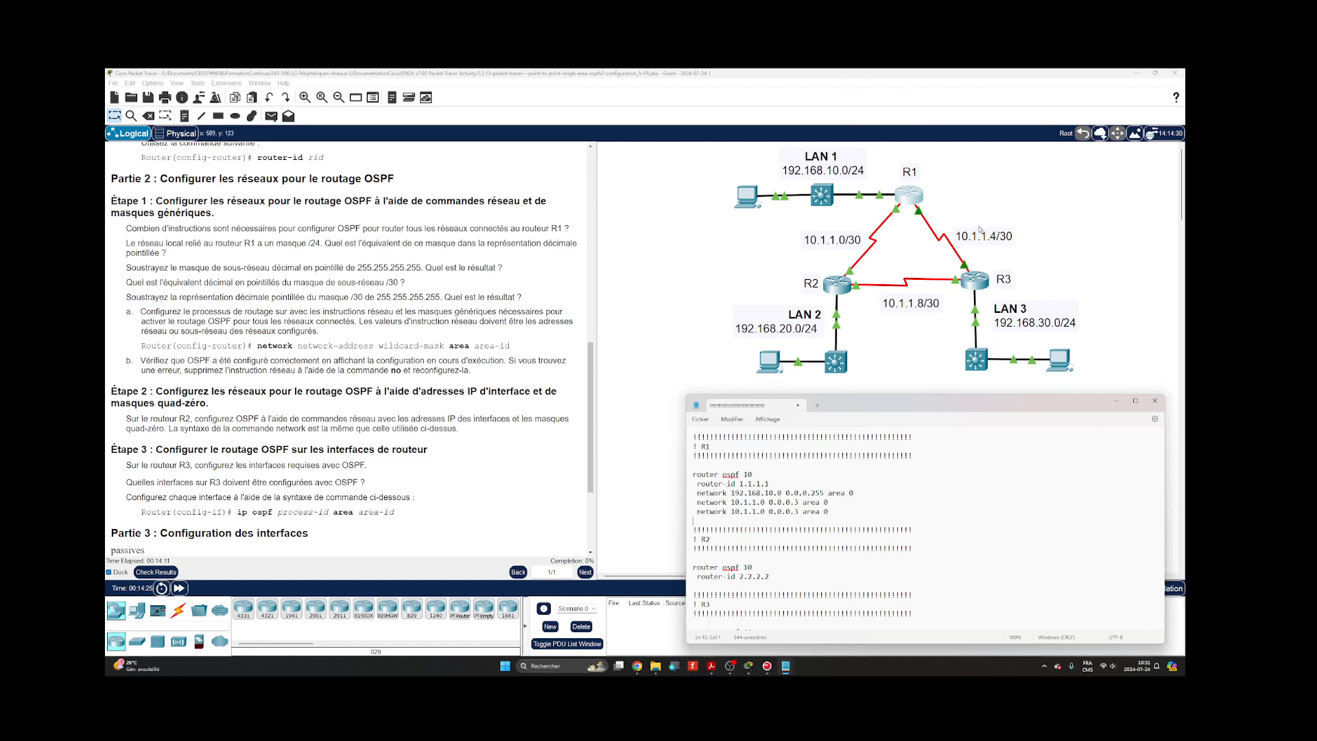
click(762, 512)
key(Delete)
text(4)
Start a new line under R2's router-id and bring up the addressing table in the instructions beside the script.
scroll(982, 339, down, 2)
scroll(981, 335, up, 2)
scroll(801, 528, down, 1)
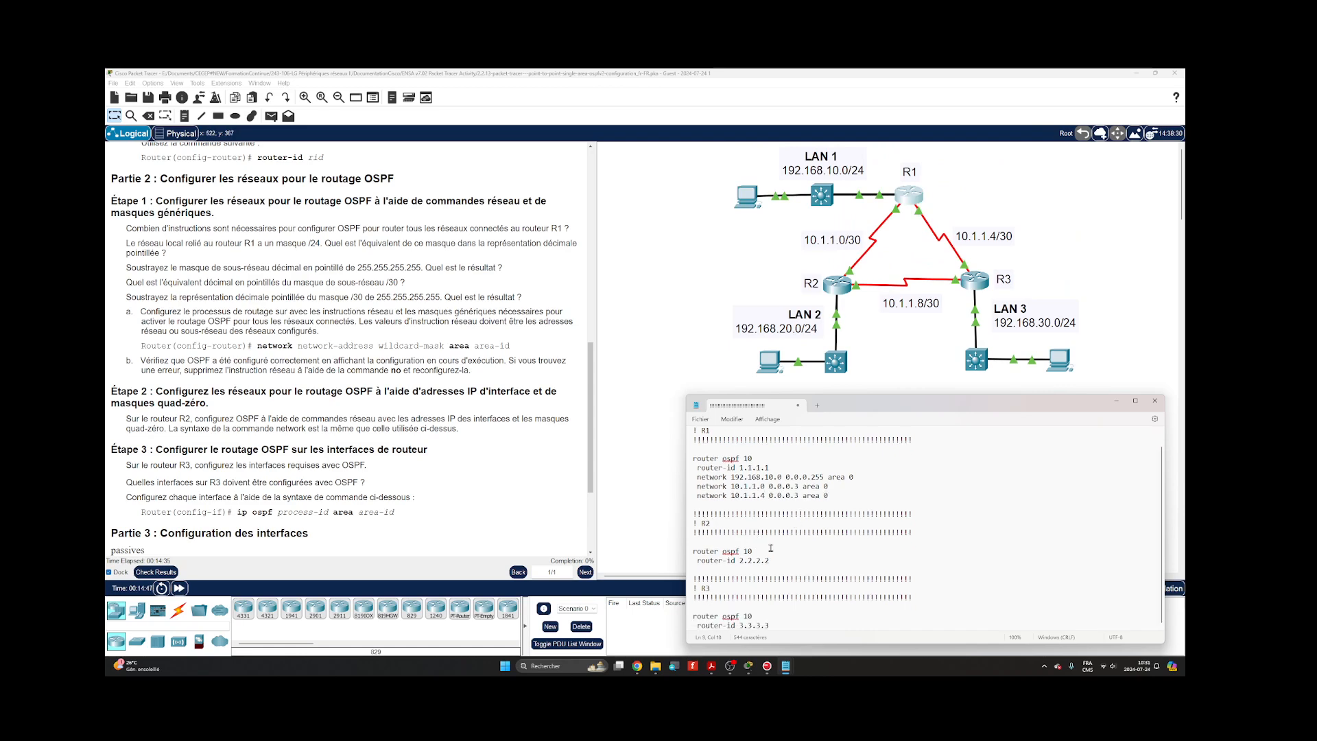
click(793, 560)
scroll(193, 396, down, 1)
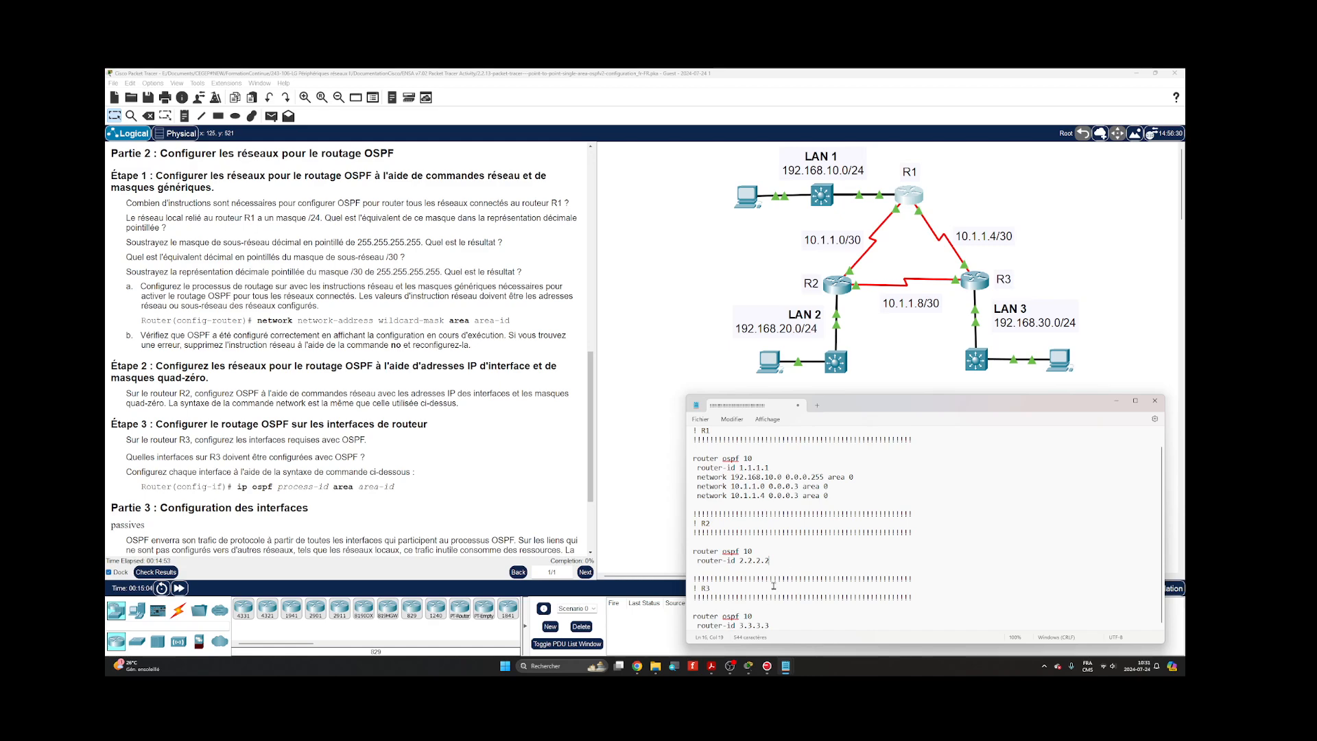
key(Return)
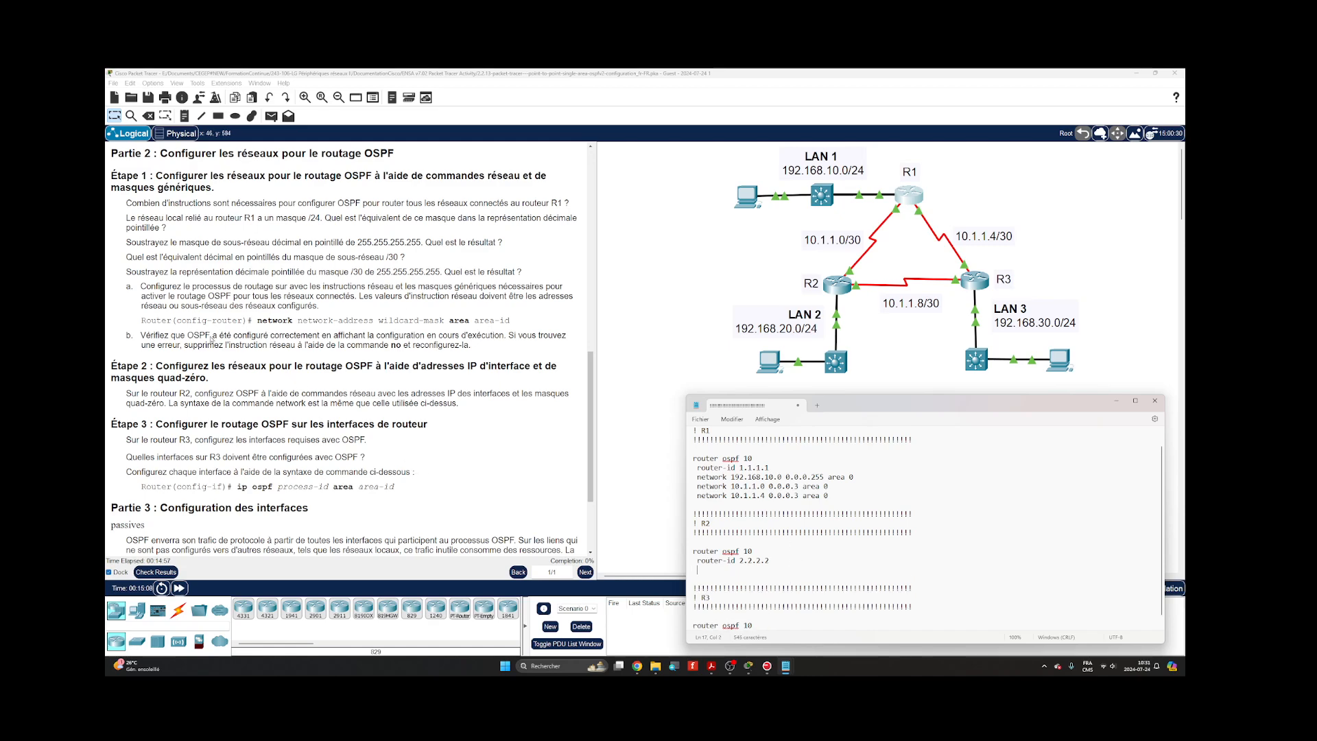
drag(590, 407, 589, 192)
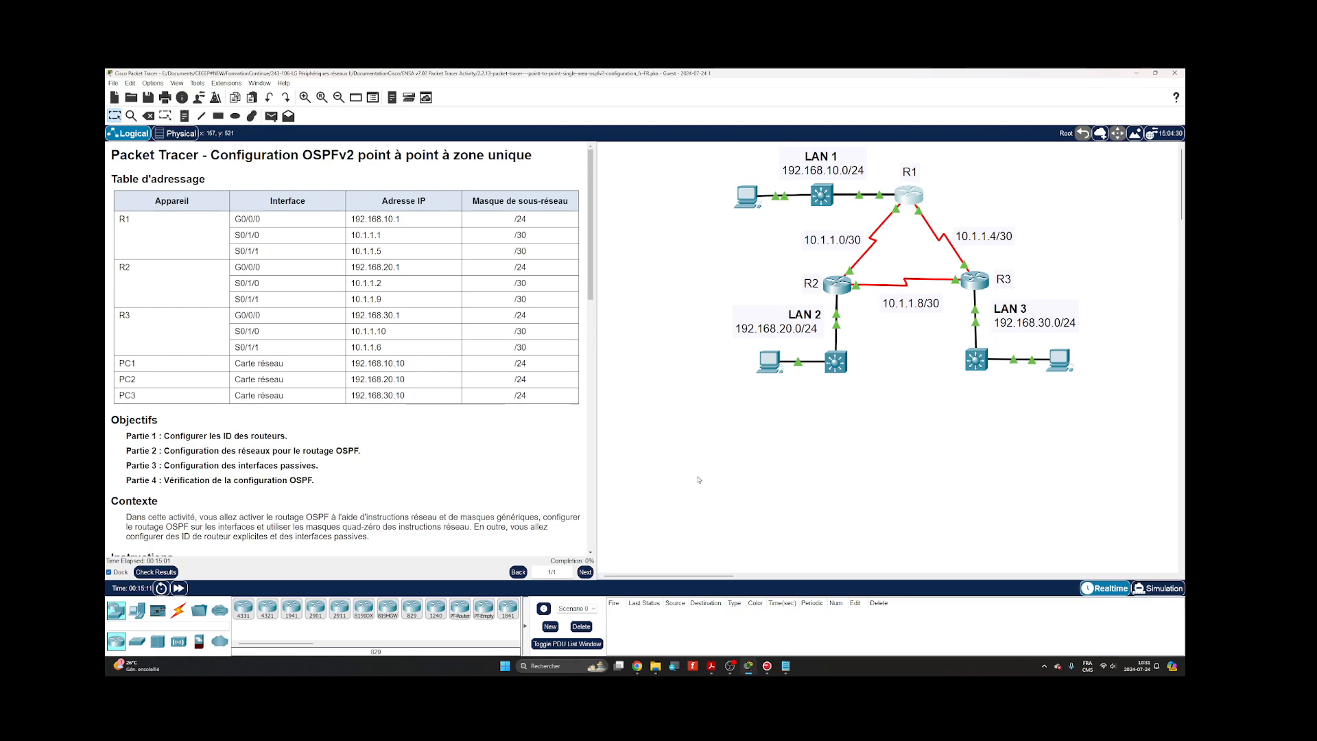
mouse_move(787, 666)
click(812, 621)
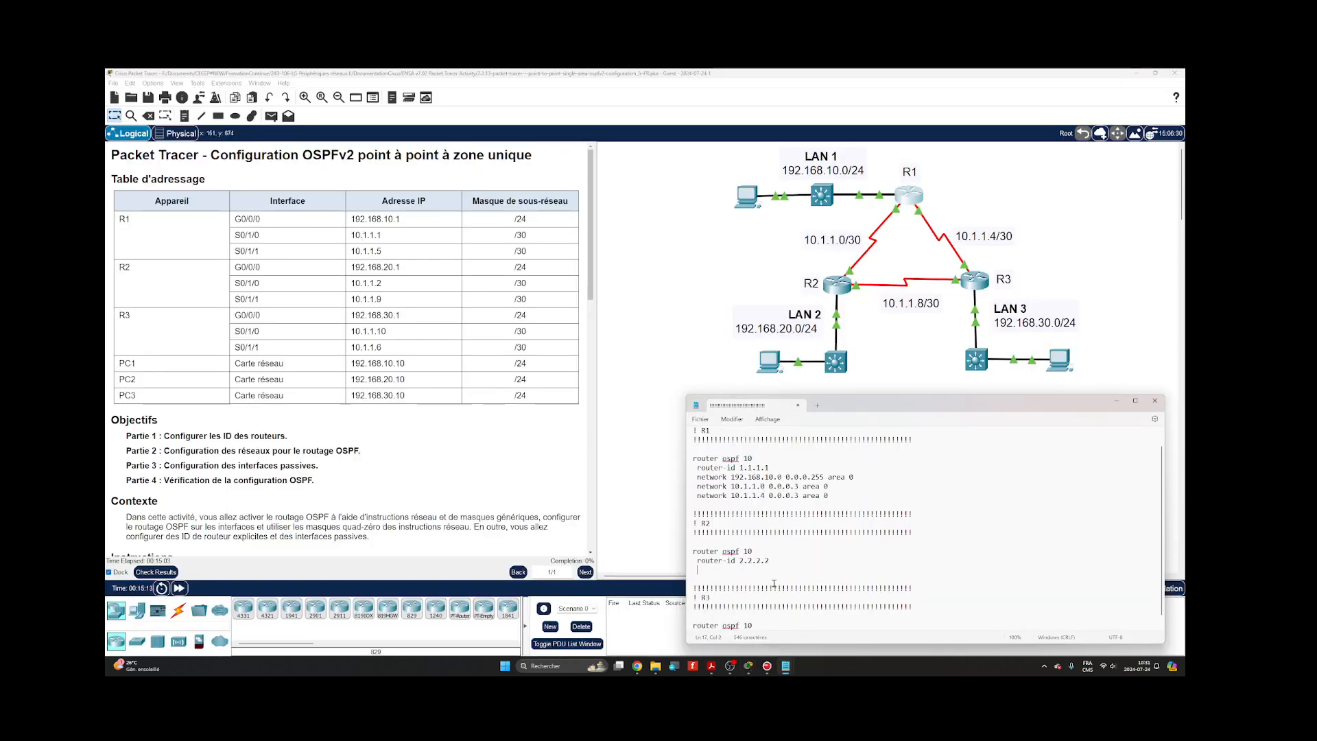
Add R2's network statements for 192.168.20.1 and 10.1.1.2, both with wildcard mask 0.0.0.0 and area 0.
text(network)
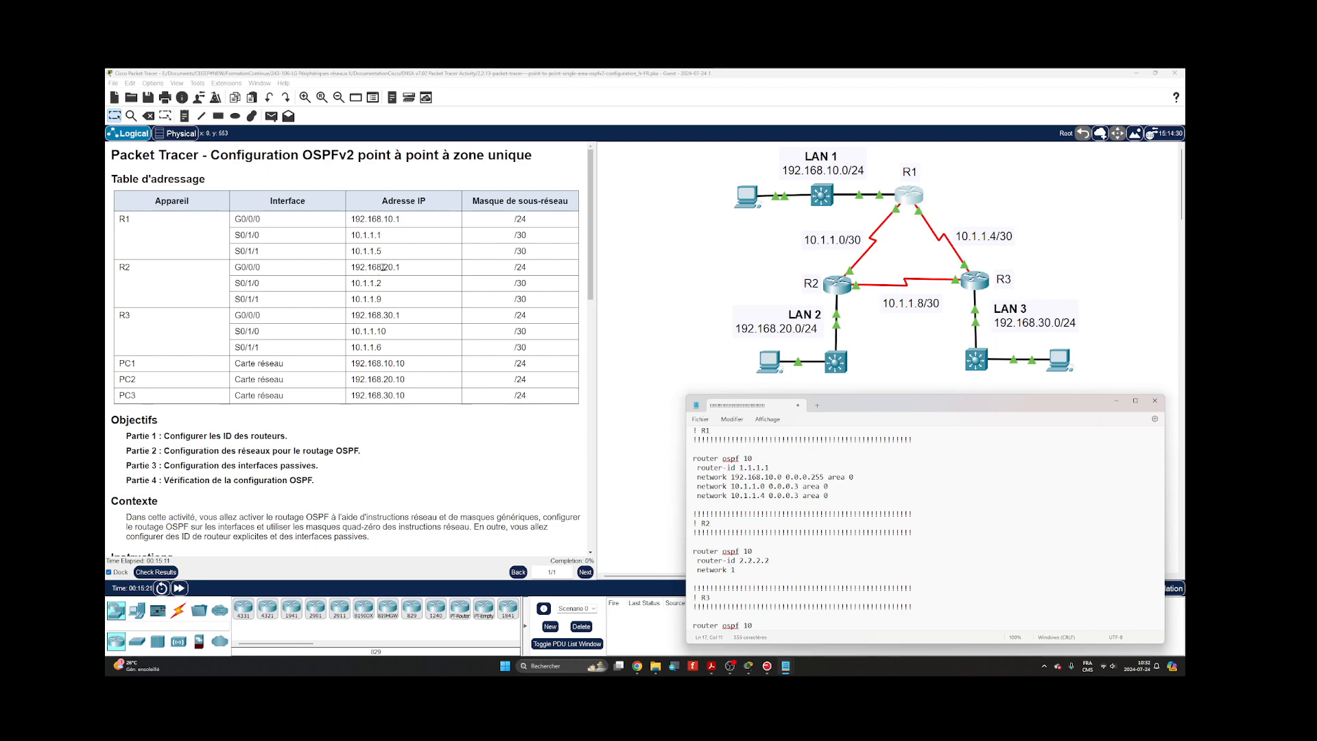
text(192.168.20.1 0.0.0.0)
text(area 0)
key(Return)
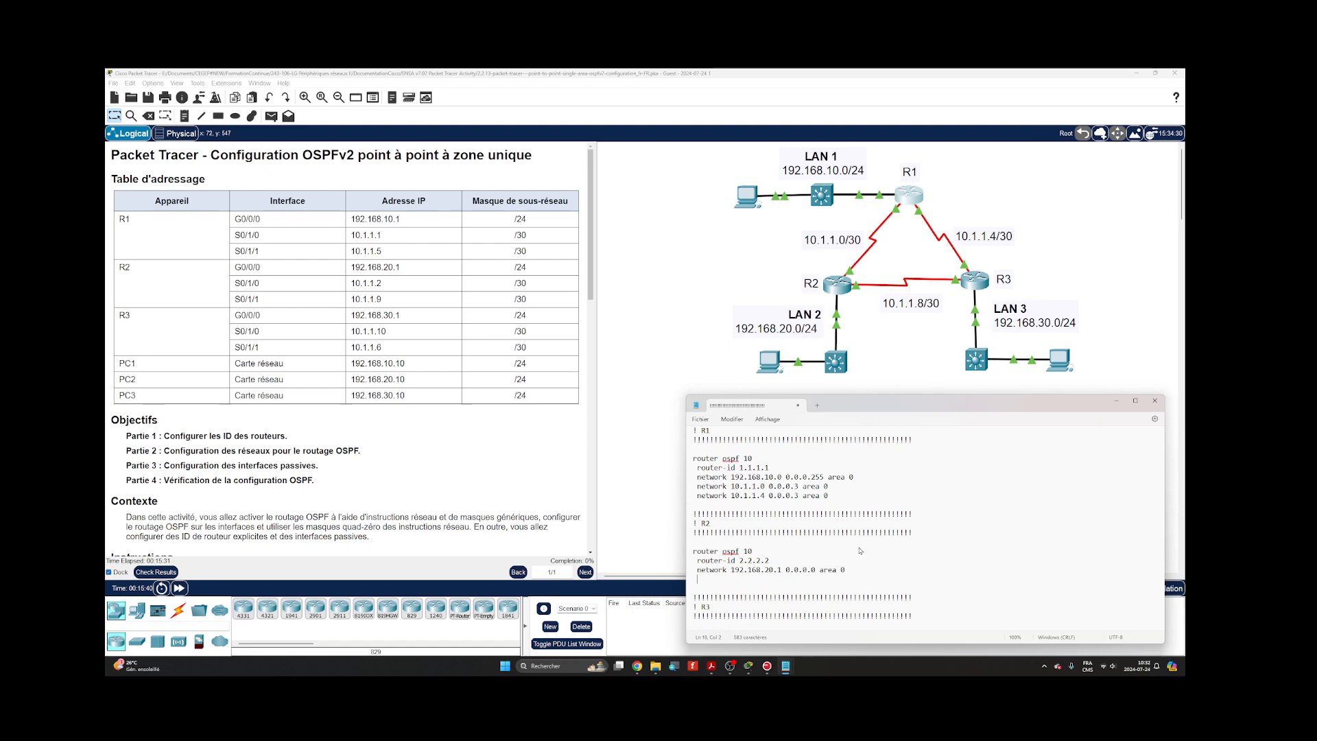
text(network 10.1.1.2 0.0.0.0 area 0)
key(Return)
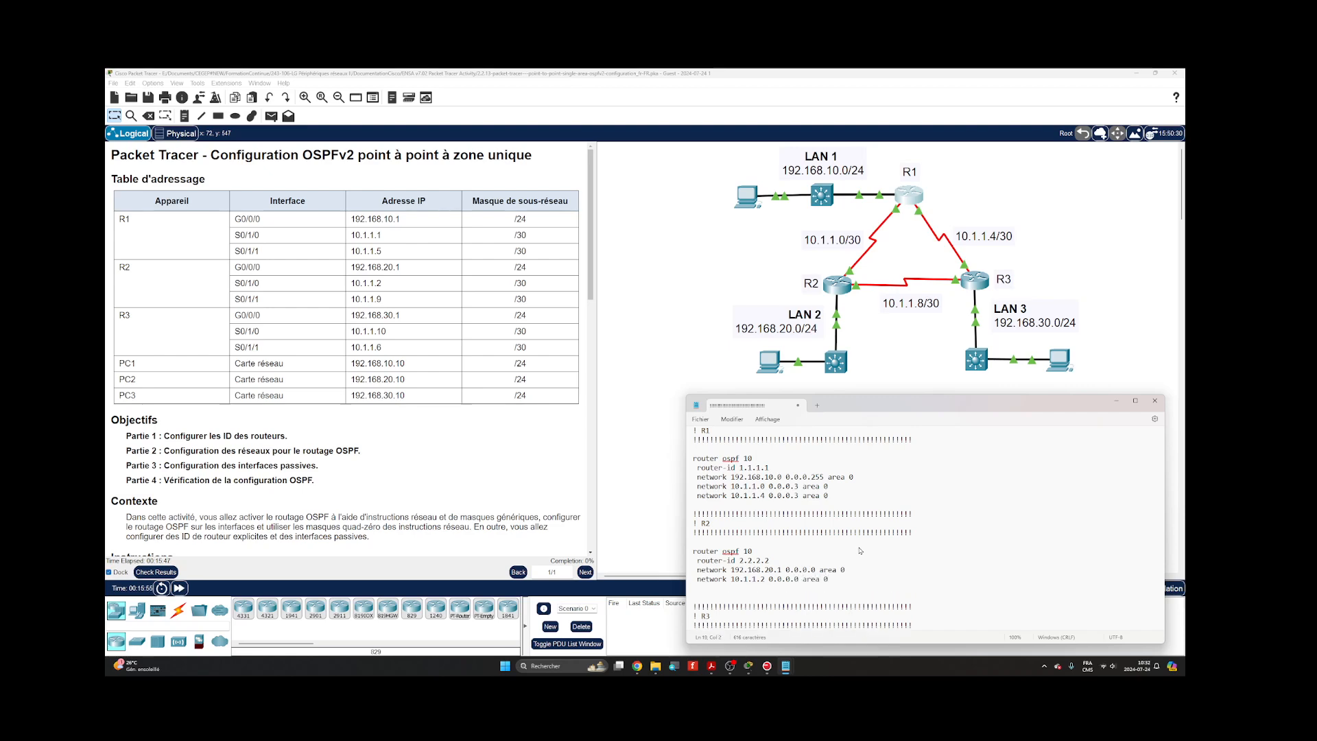
Add network 10.1.1.9 0.0.0.0 area 0 to R2's block and insert blank lines below R3's router-id.
text(network 10.1.1.9 0.0.0.0 area 0)
scroll(860, 550, down, 1)
click(795, 623)
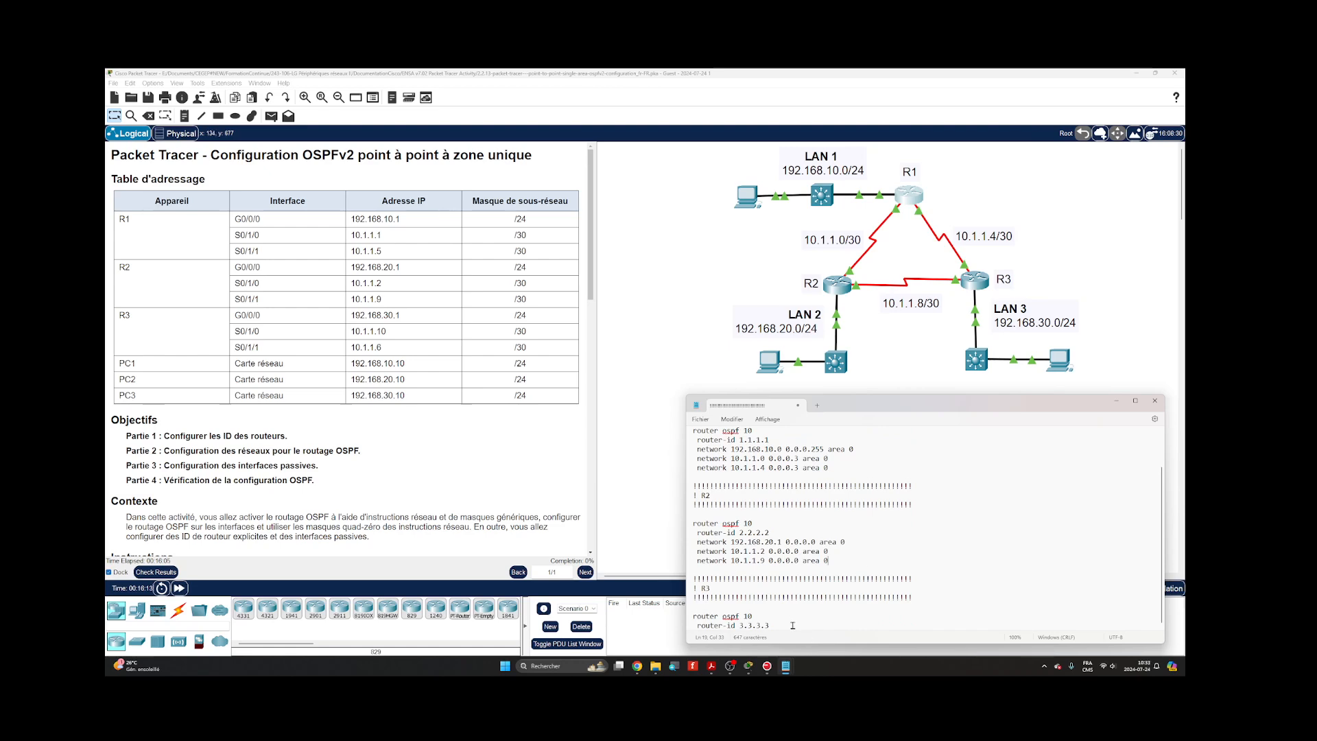
key(Return)
key(Return)
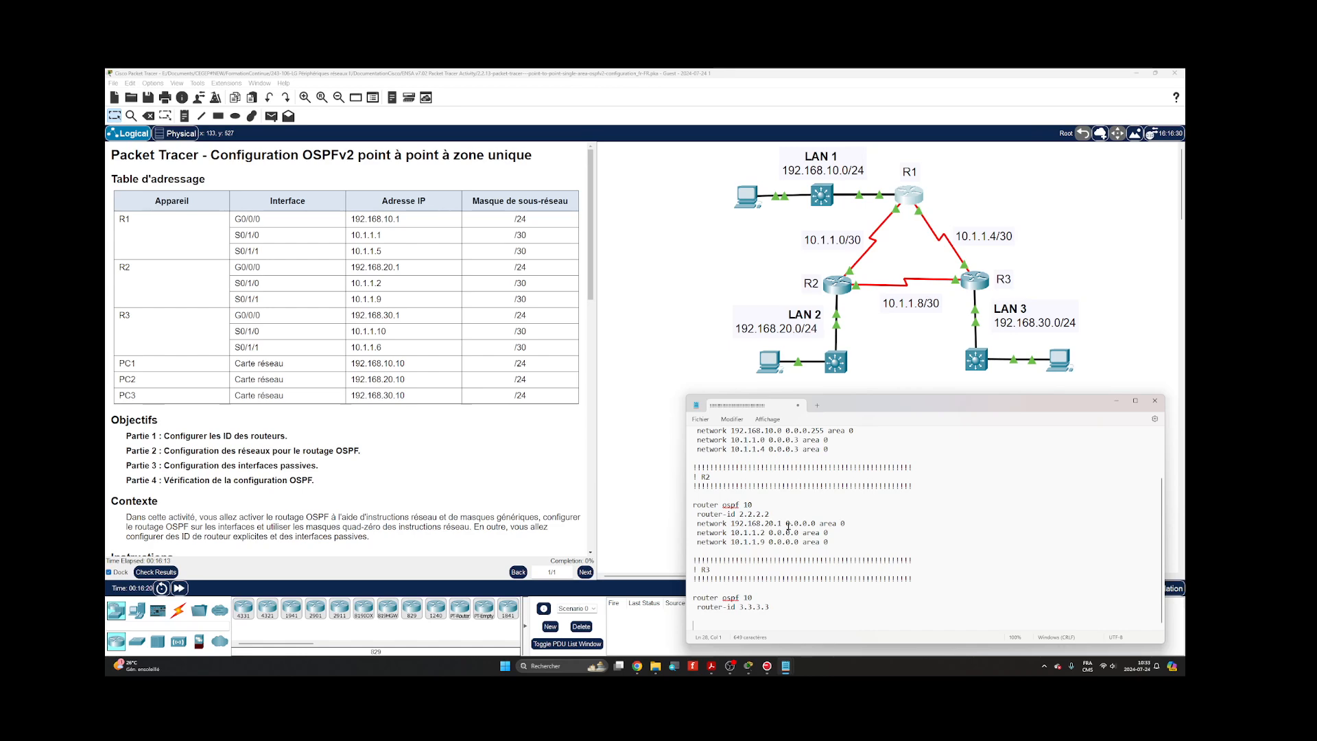
key(Return)
key(Return)
key(Return)
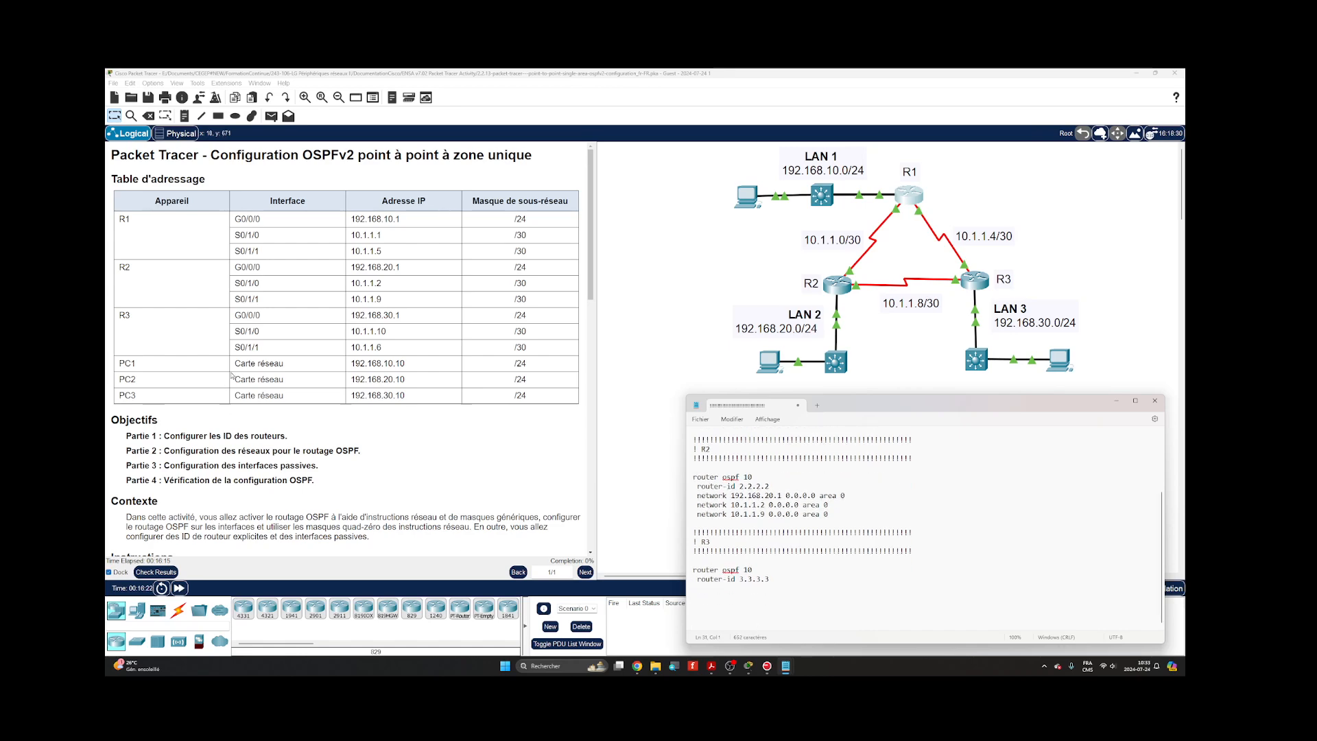
Consult Step 3 of the instructions and add the line interface g0/0/0 below R3's router-id.
scroll(236, 372, down, 3)
scroll(236, 371, down, 10)
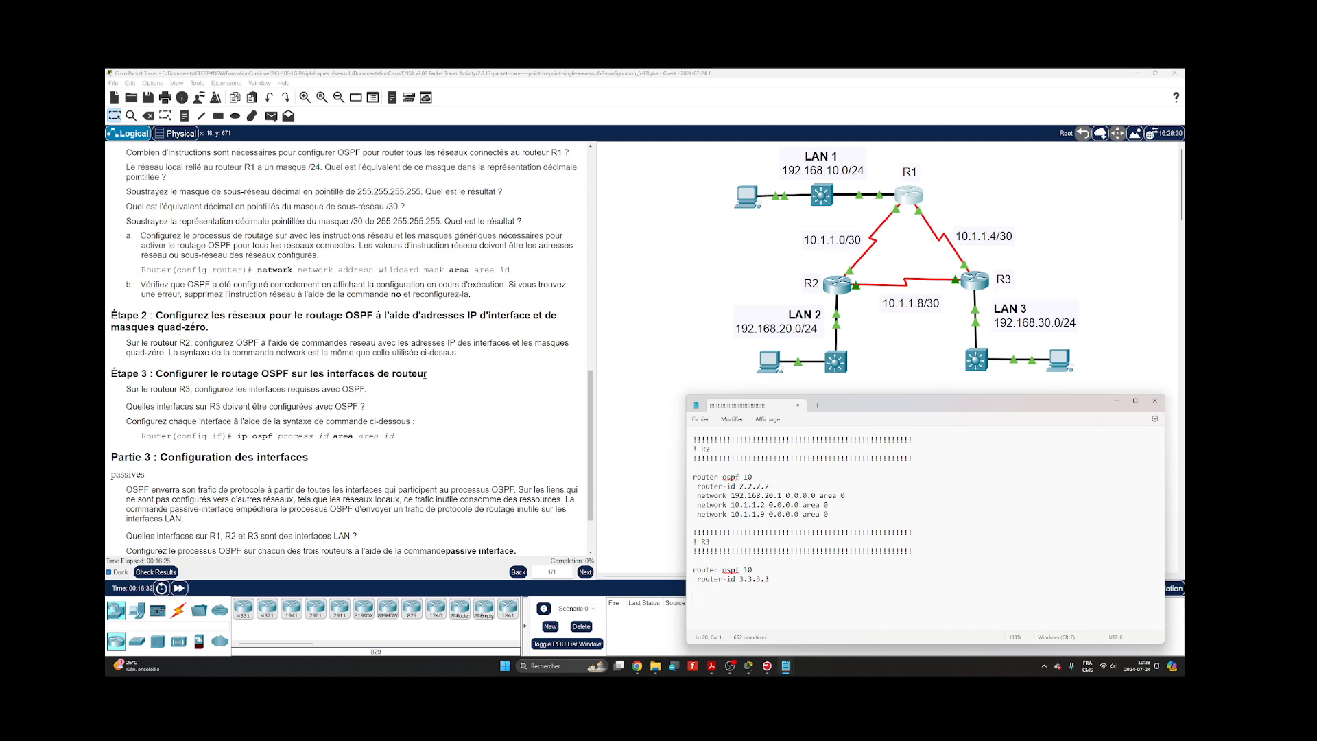
text(inter)
text(caf)
text(e g0/0/0)
Consult the addressing table and duplicate R3's interface g0/0/0 line, changing the copy to s0/1/0.
drag(591, 399, 588, 172)
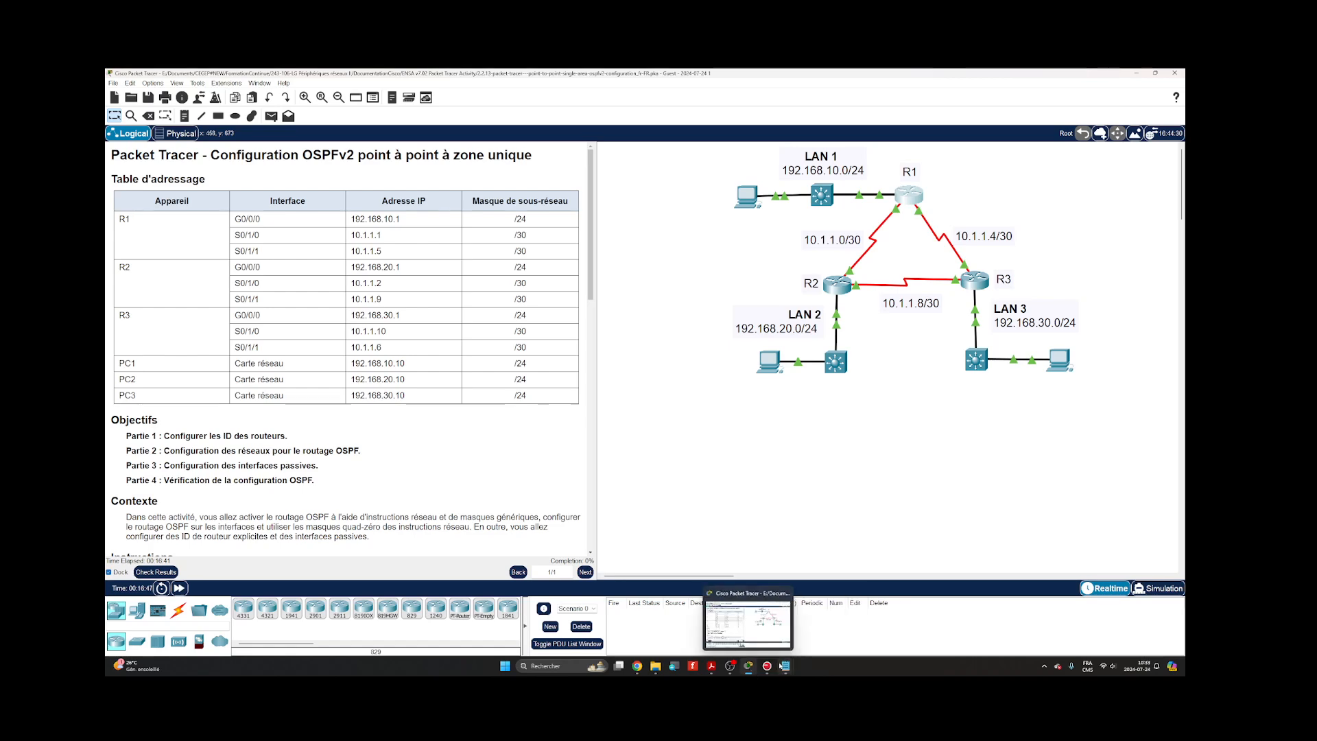
click(816, 628)
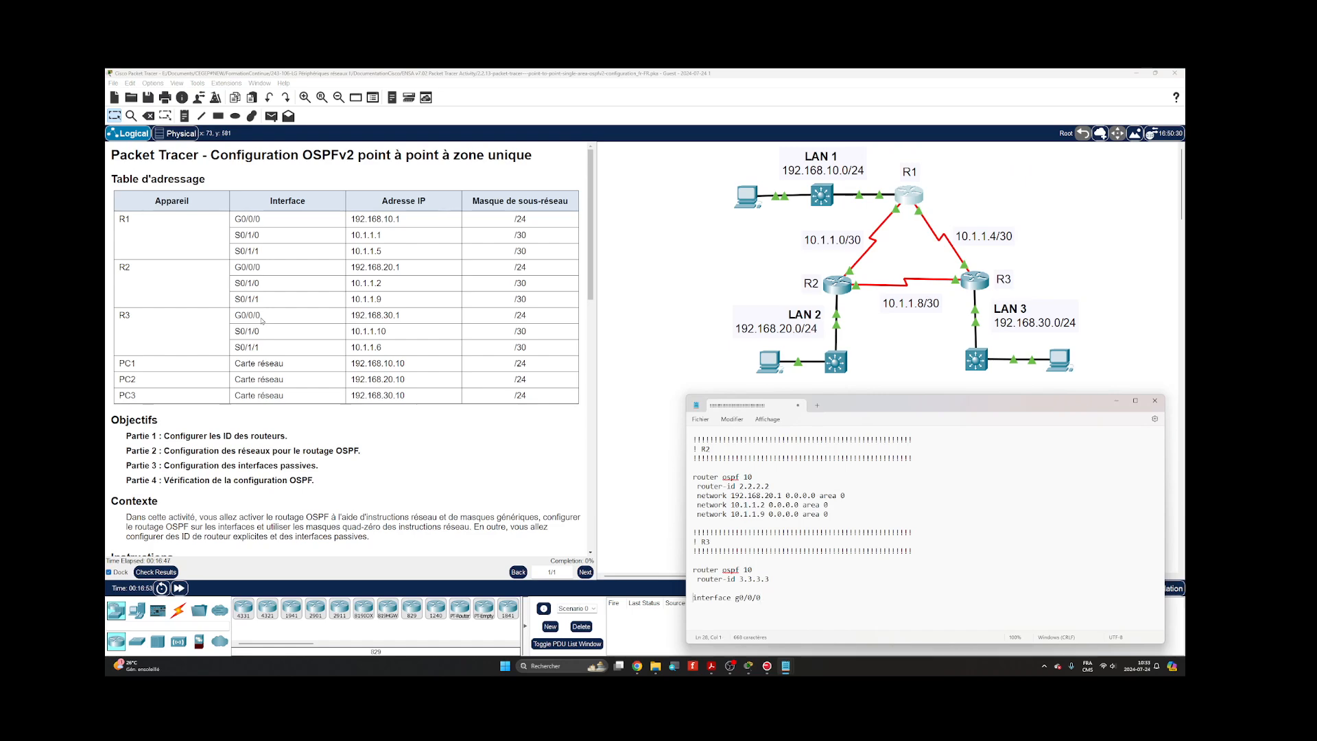
key(shift+Down)
key(ctrl+c)
key(Right)
key(ctrl+v)
key(Left)
key(Delete)
text(1)
Duplicate the interface s0/1/0 line and change the copy to s0/1/1.
key(shift+Down)
key(ctrl+c)
key(ctrl+v)
key(ctrl+v)
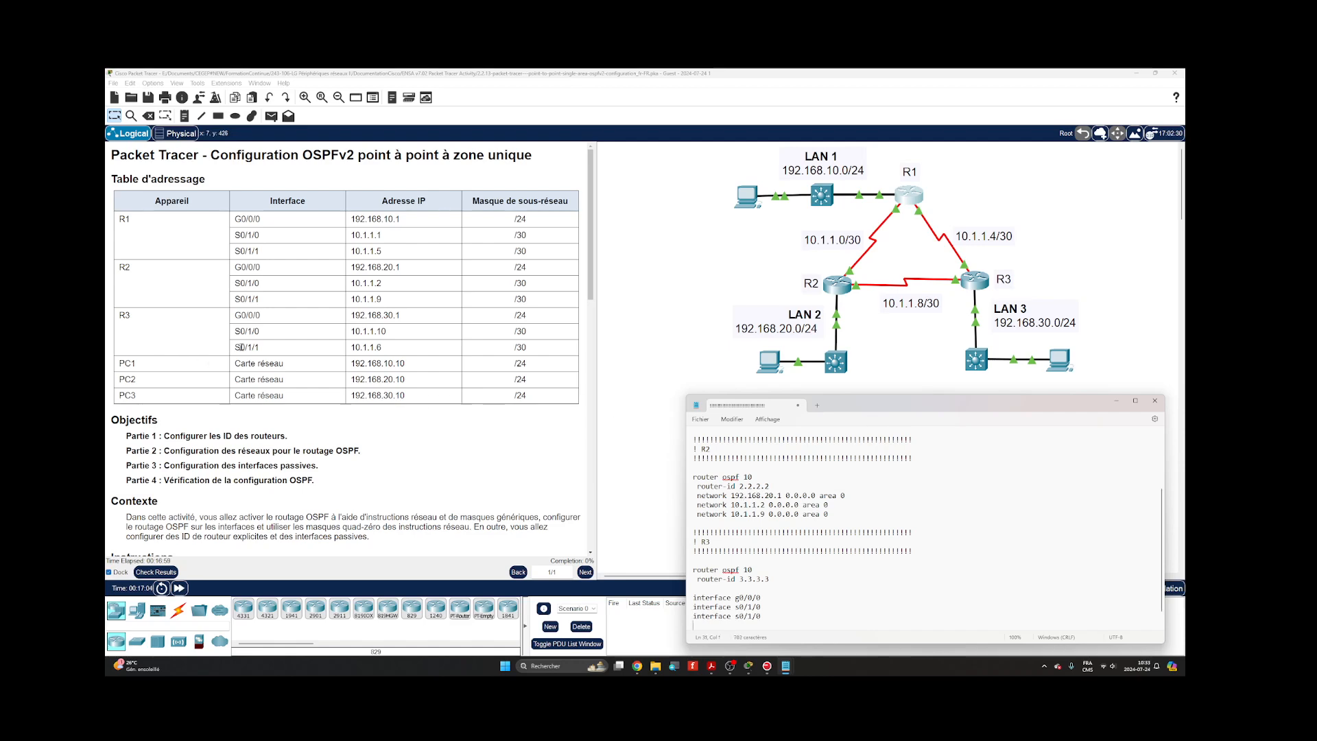
click(756, 617)
key(Delete)
text(1)
key(Down)
key(Down)
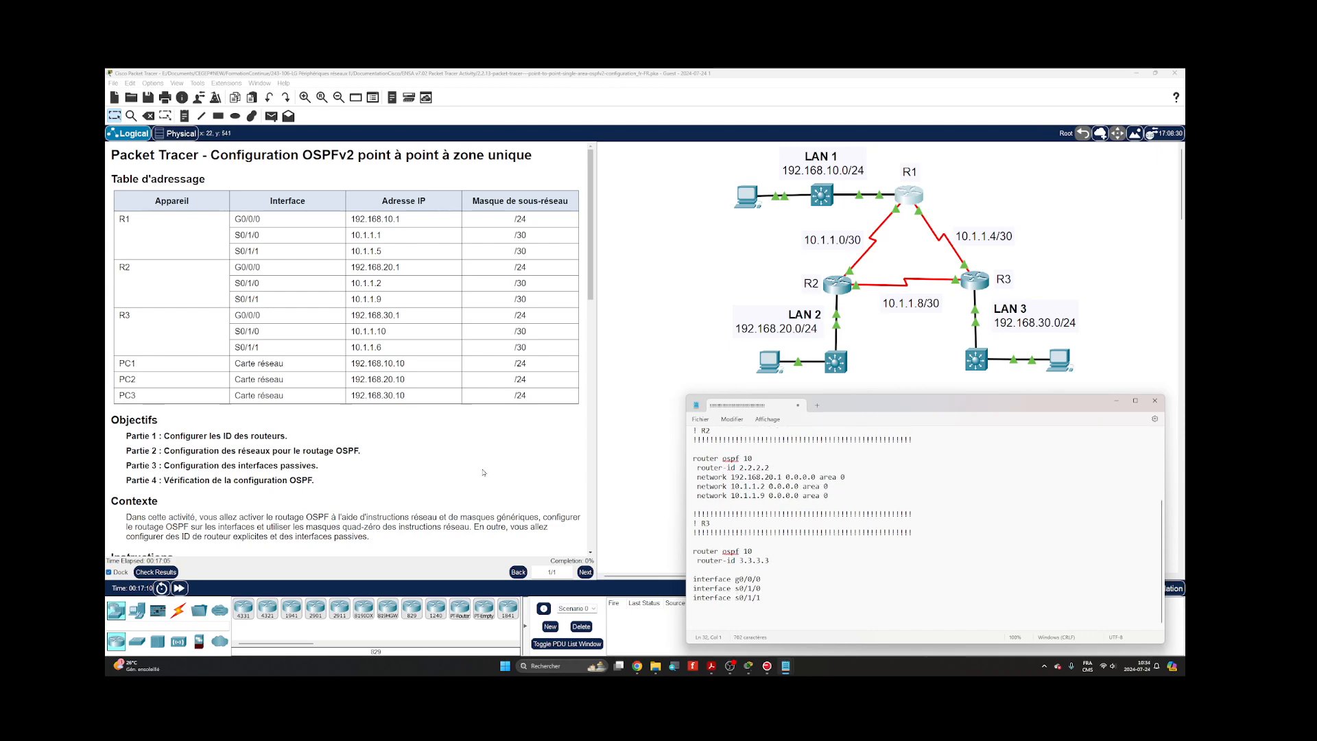
Add the lines ip ospf 10 area 0 and exit under R3's interface g0/0/0, following the Step 3 command syntax.
scroll(480, 469, down, 10)
scroll(474, 456, down, 6)
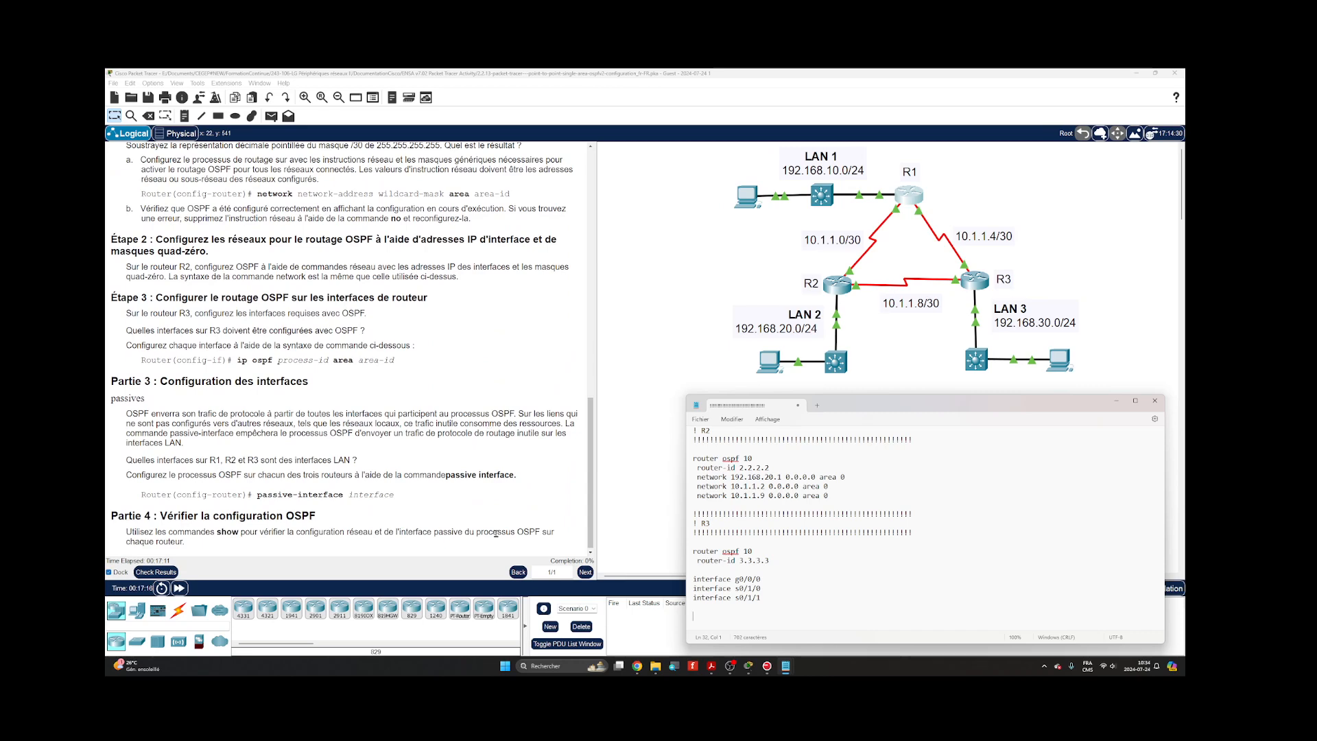
key(Return)
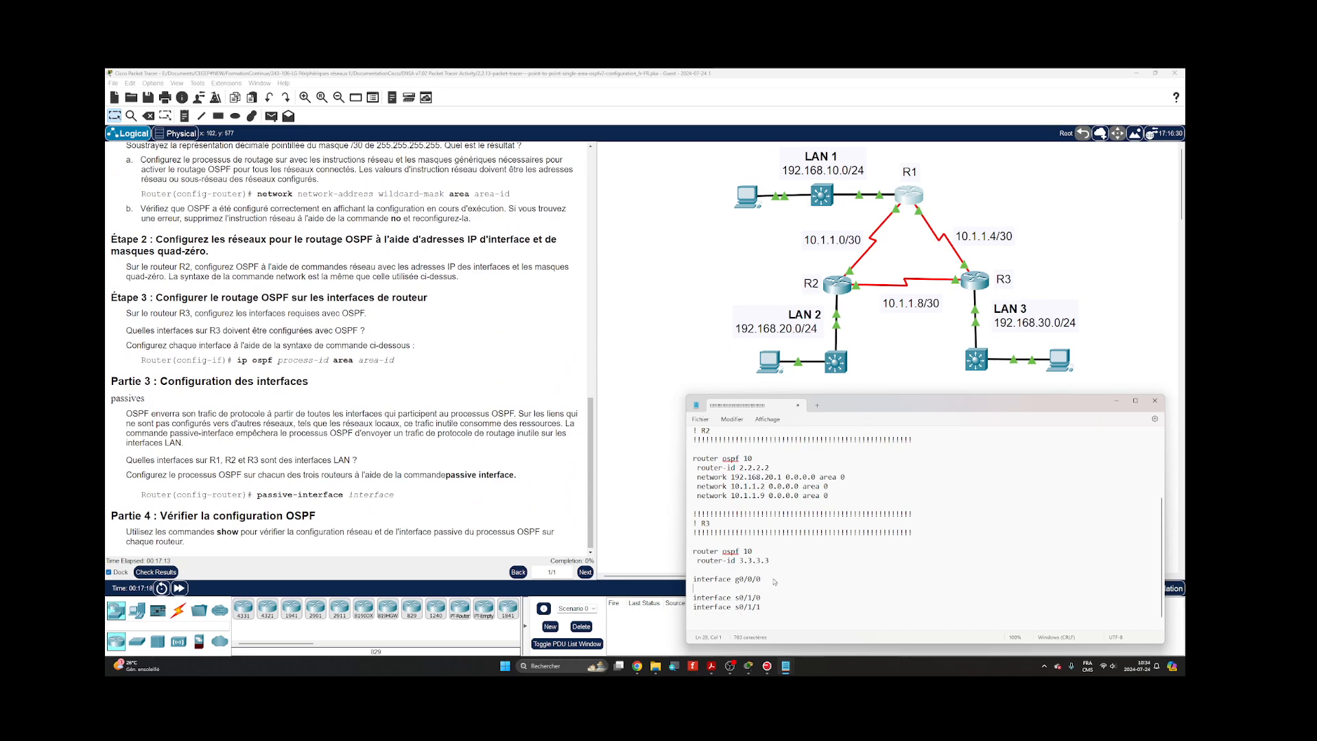
text(ip ospf)
text(10)
text(area 0)
key(Return)
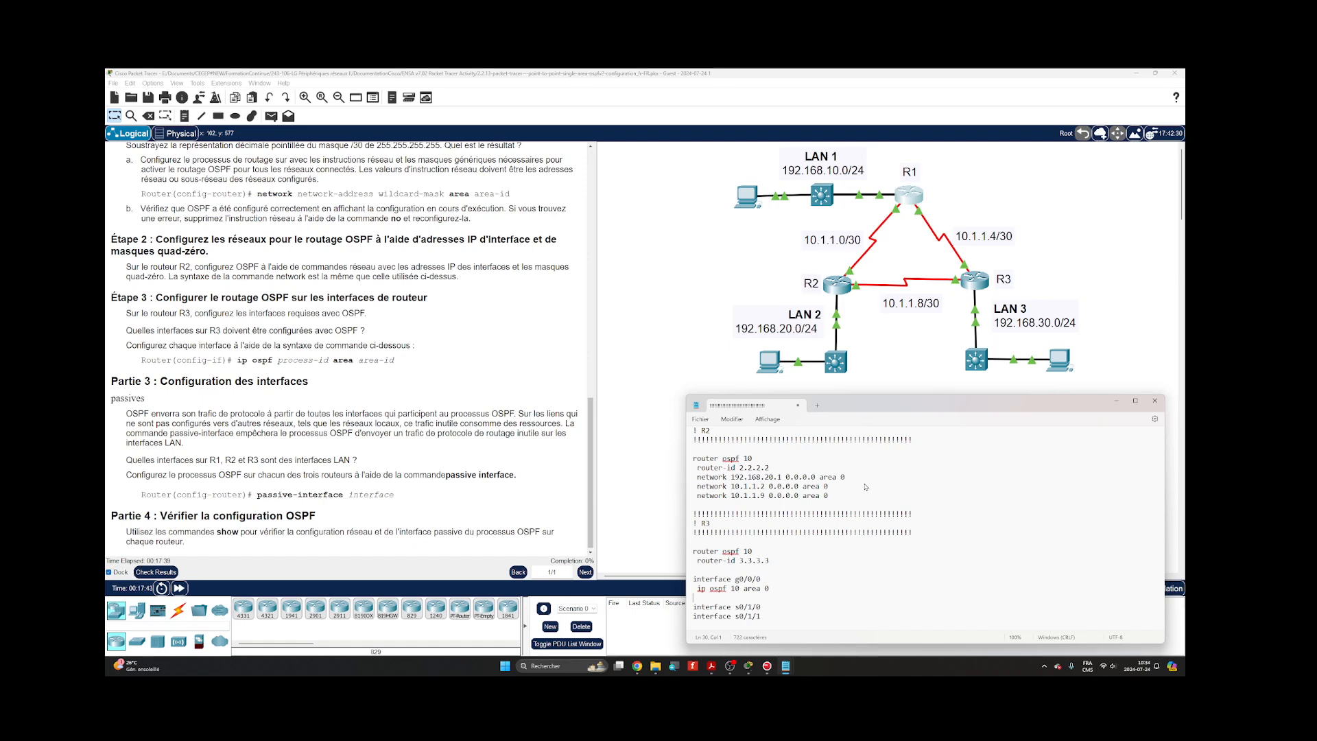
text(exit)
key(Return)
scroll(789, 528, down, 1)
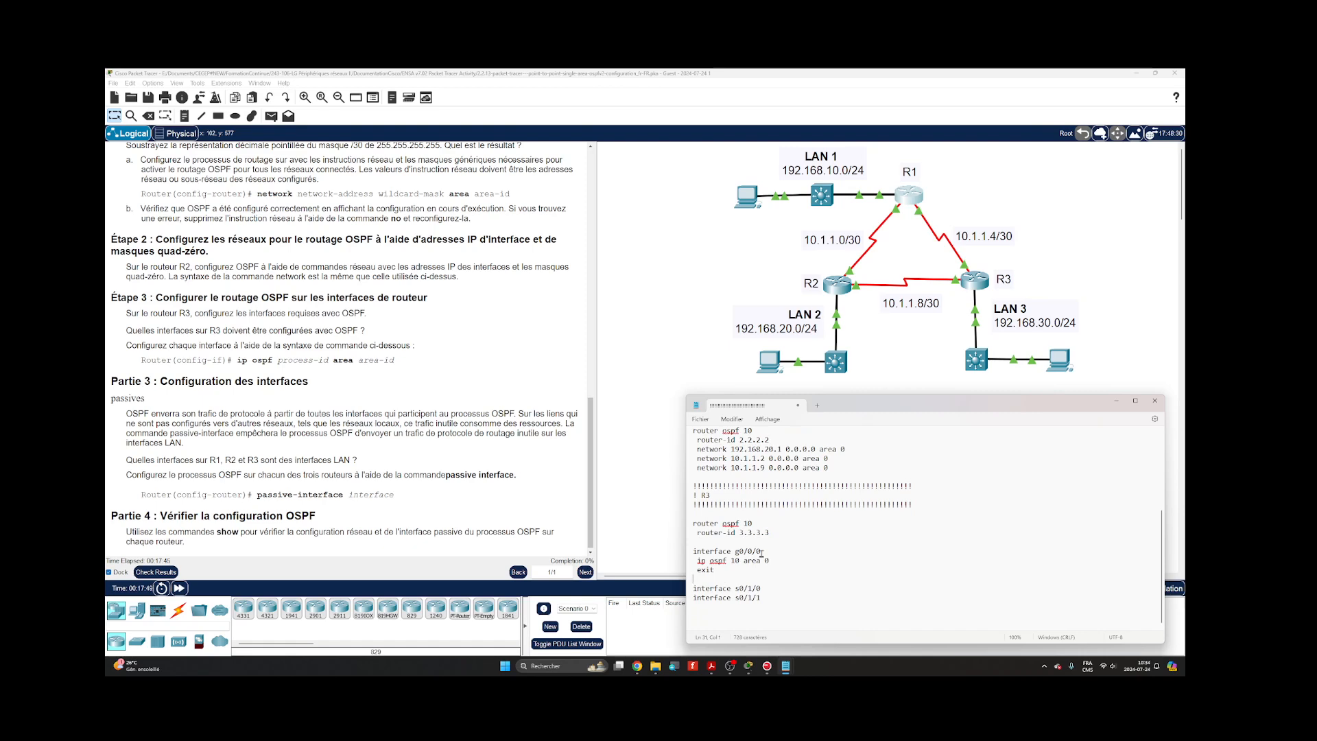
Copy the ip ospf 10 area 0 and exit lines under interface s0/1/0 and remove the blank line above that interface.
drag(693, 560, 716, 570)
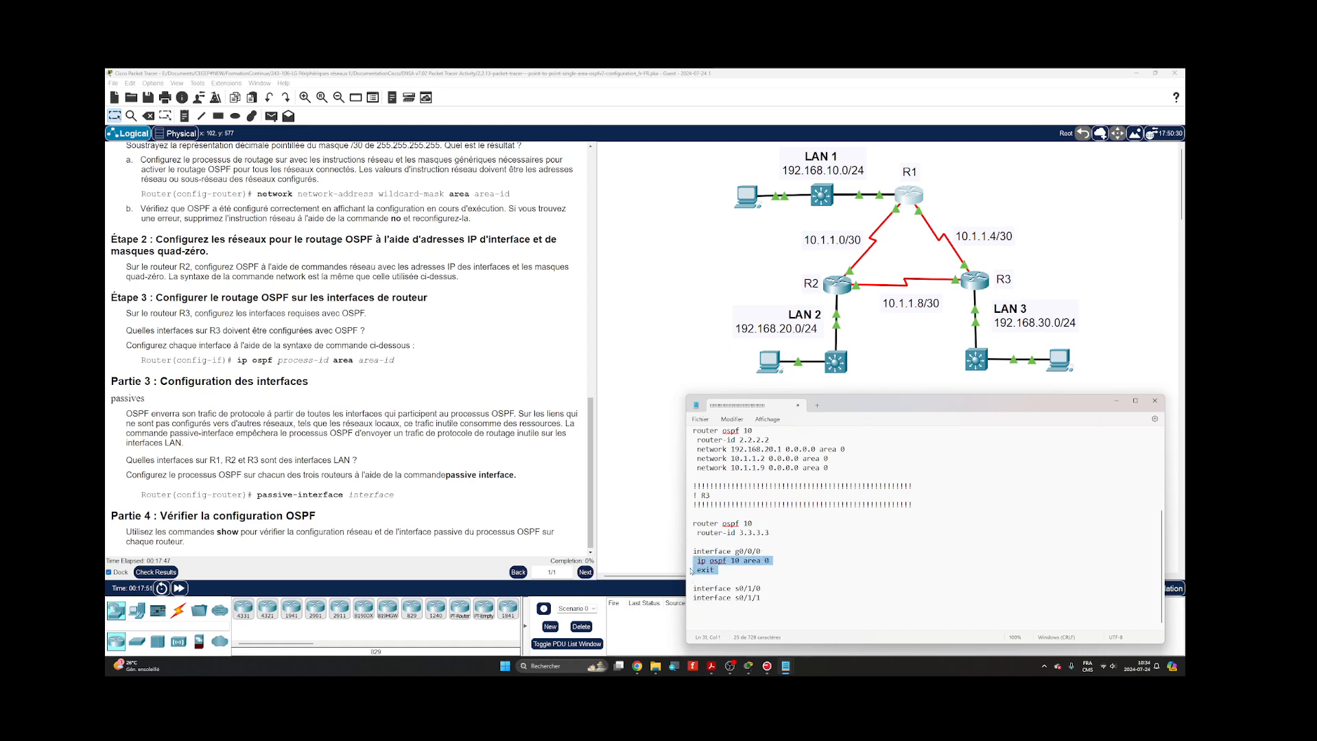
key(Down)
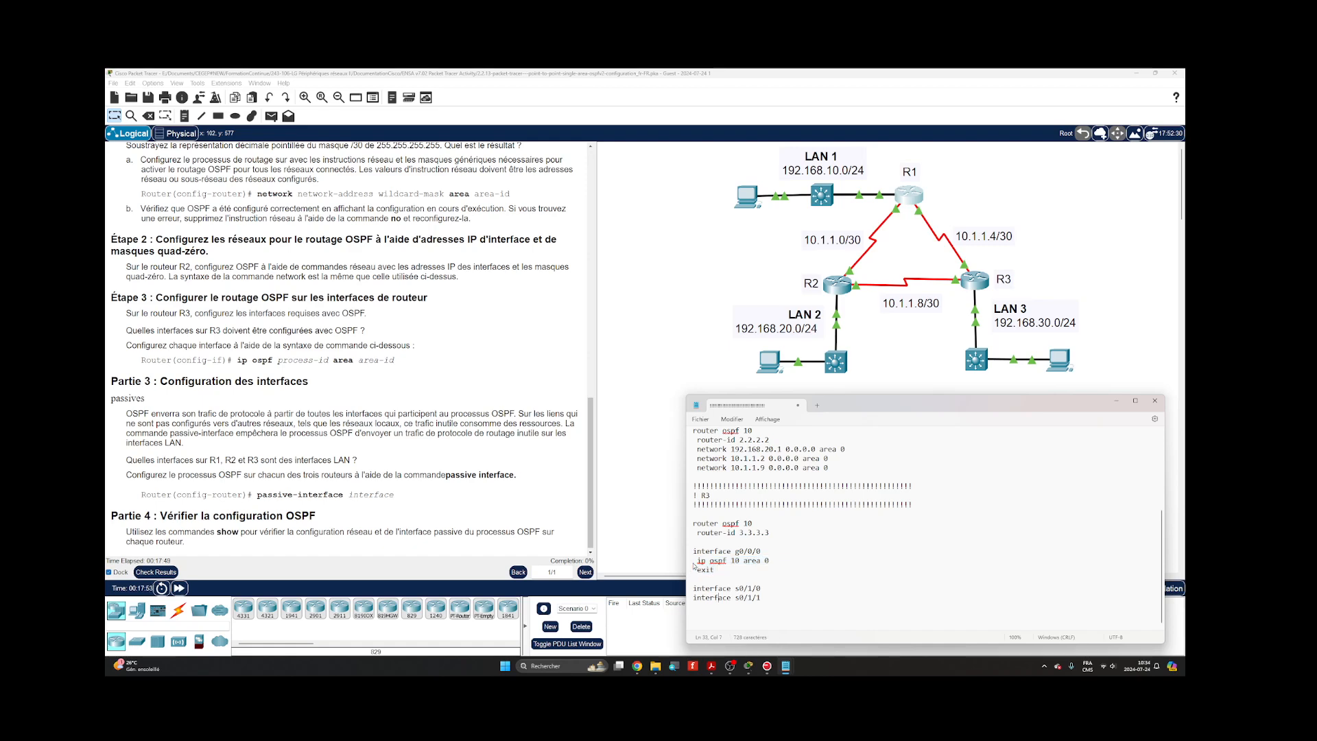
key(Home)
key(ctrl+v)
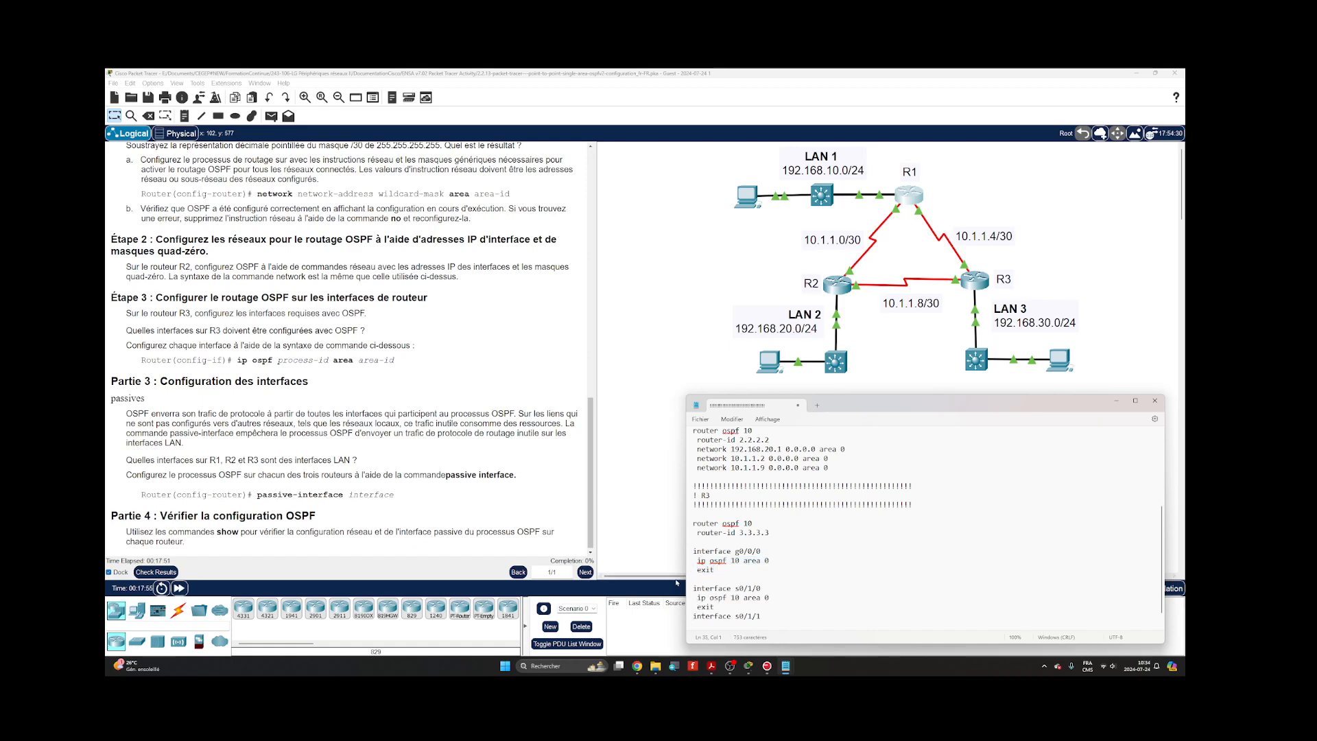
click(699, 577)
key(Delete)
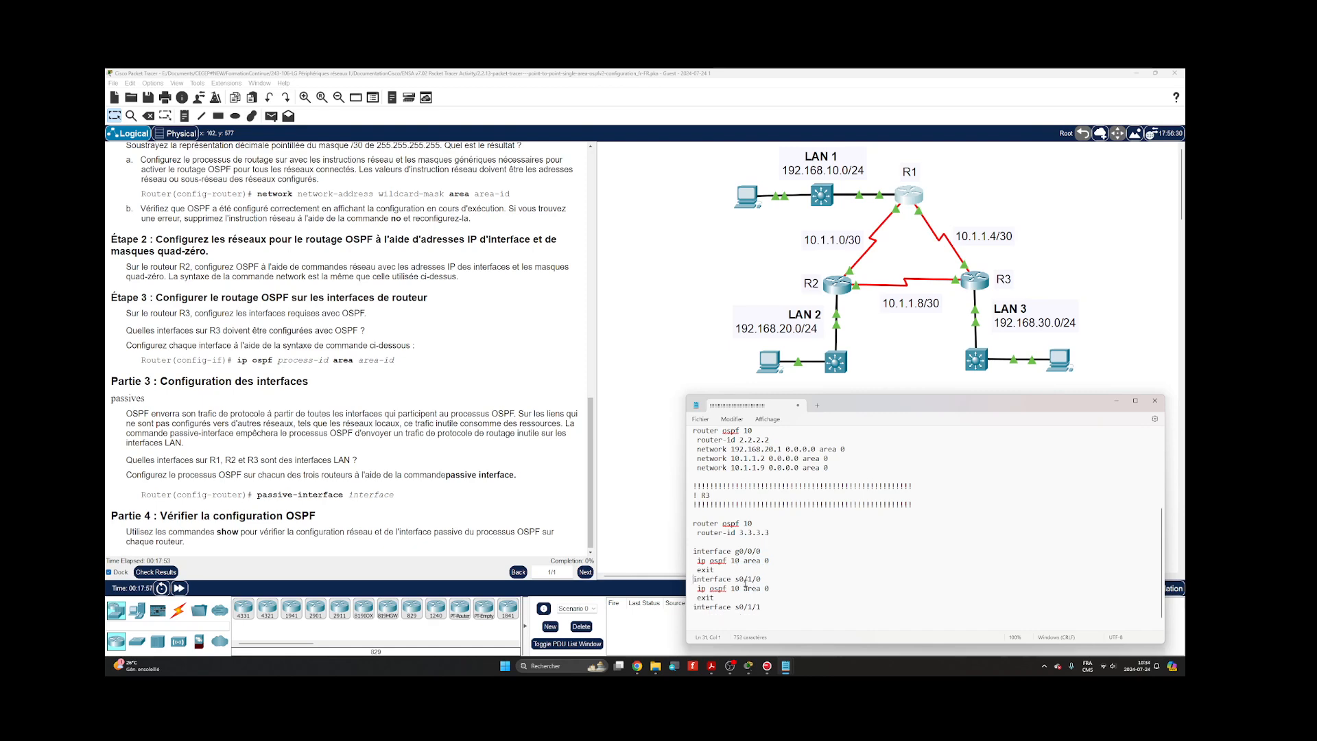
Add the same ip ospf 10 area 0 and exit lines under interface s0/1/1.
click(767, 613)
click(765, 606)
key(ctrl+v)
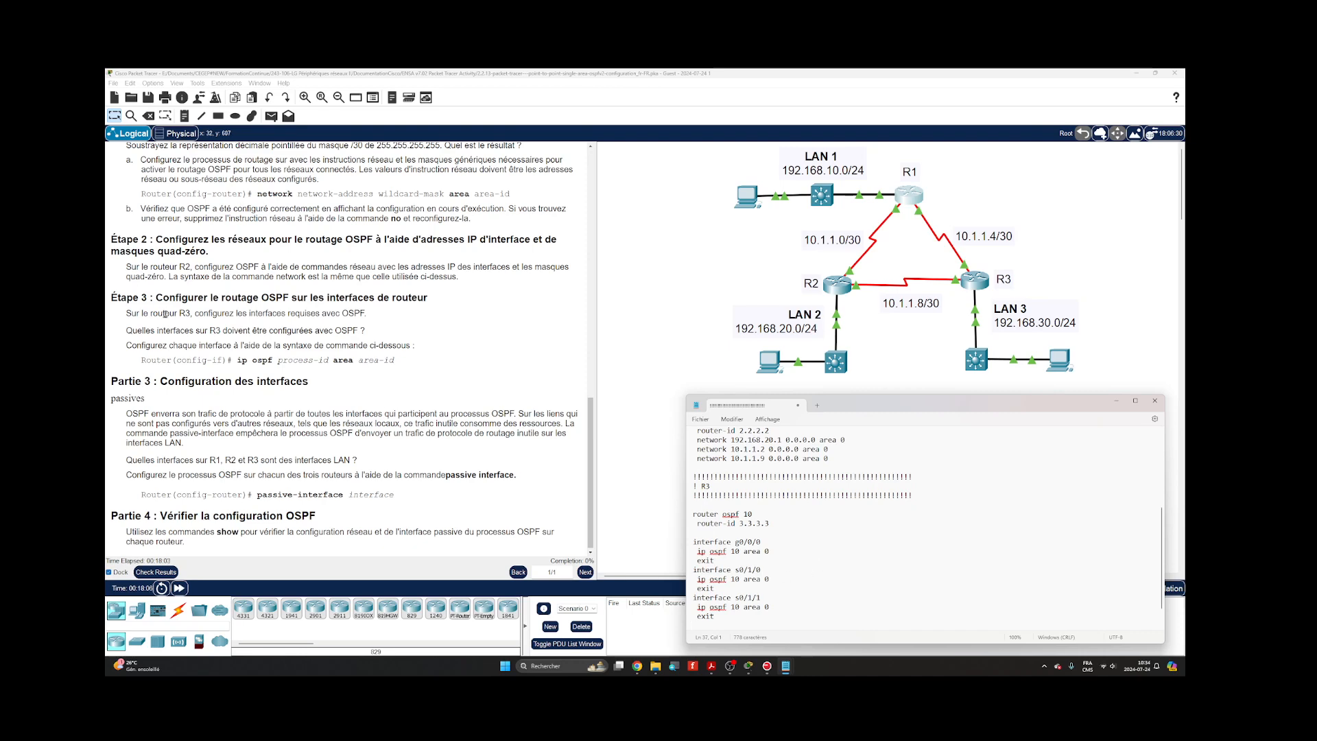
Review the R1, R2 and R3 blocks, comparing the network statements with the process ID and area in R3's interface commands.
scroll(160, 313, up, 5)
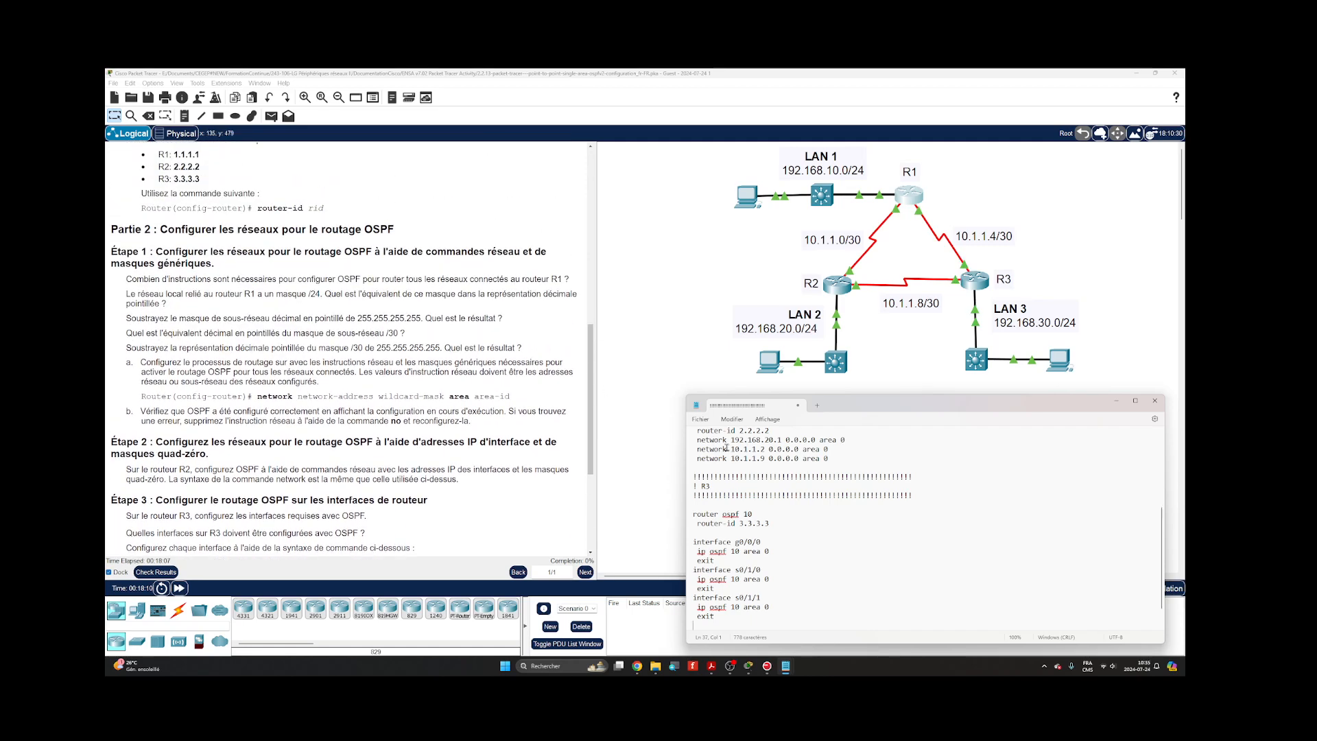
scroll(728, 558, up, 1)
scroll(724, 542, up, 5)
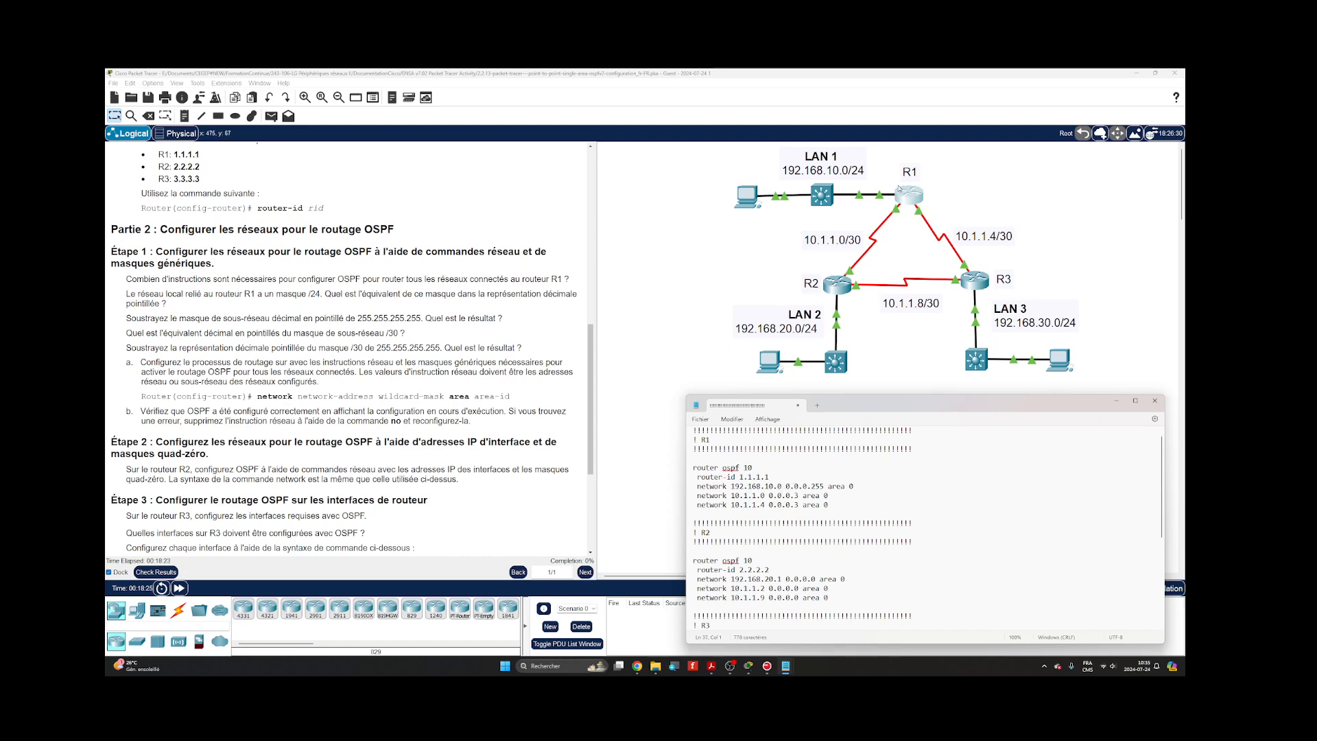
scroll(799, 511, down, 5)
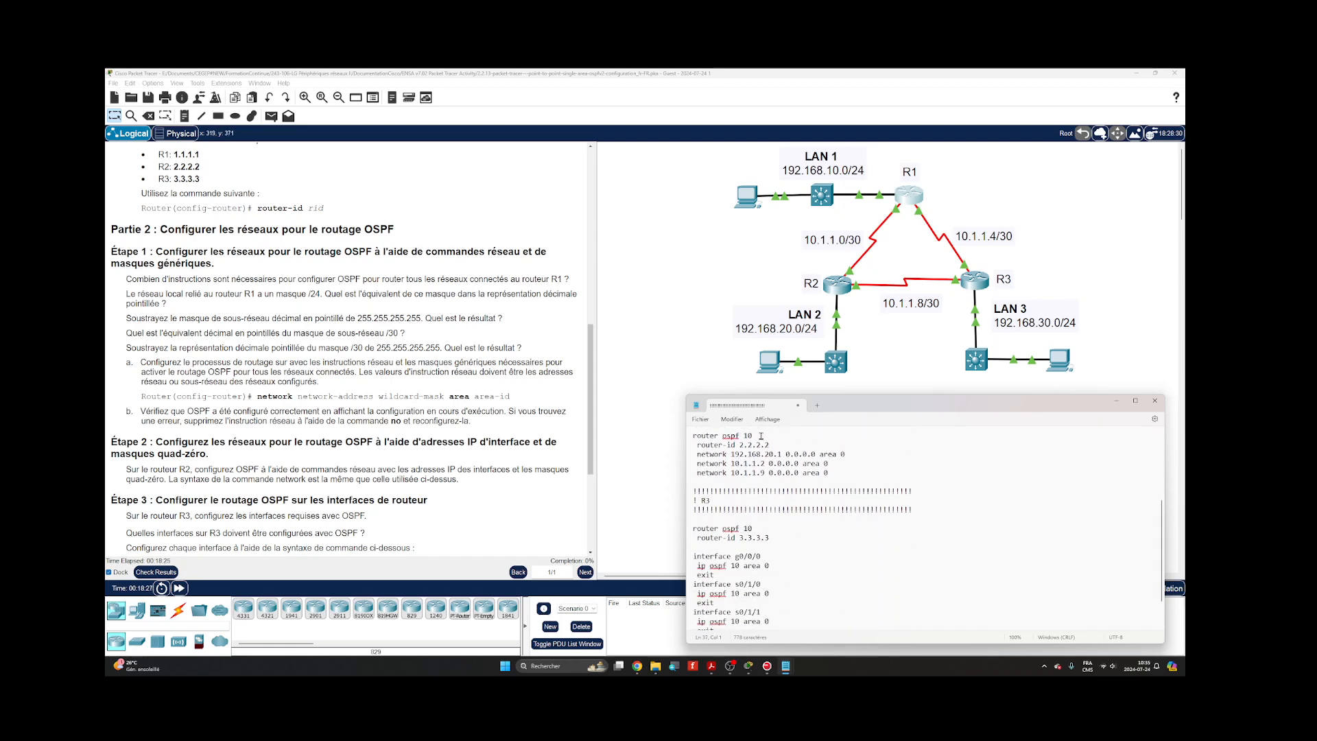
scroll(741, 480, up, 1)
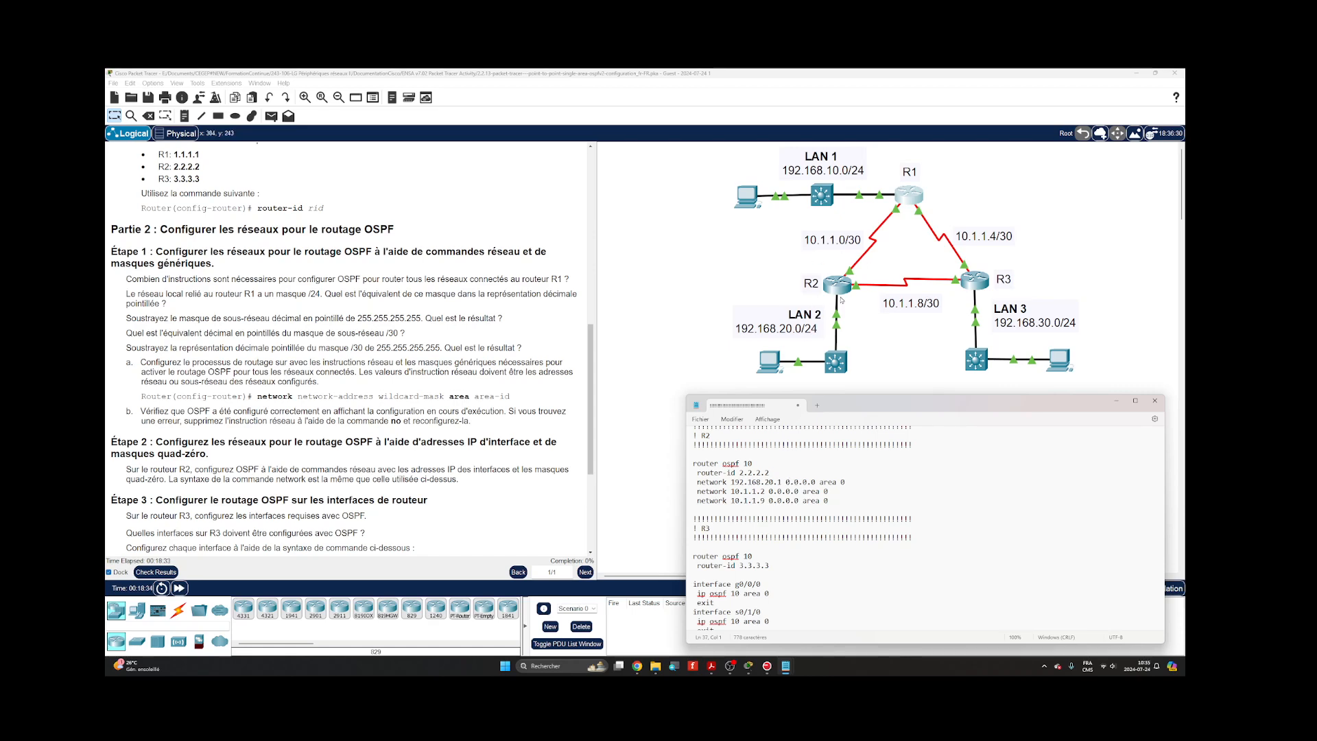
scroll(841, 299, down, 3)
scroll(841, 299, up, 3)
scroll(809, 511, down, 1)
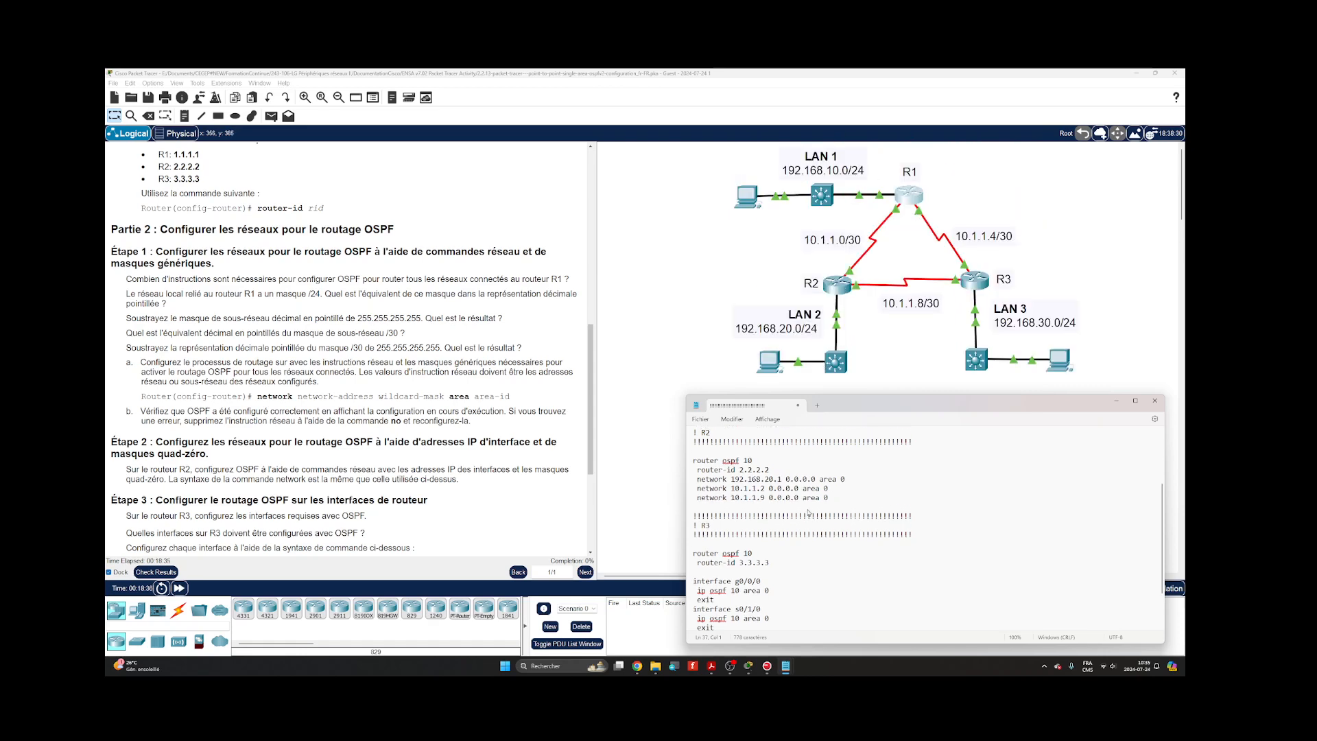
scroll(809, 512, down, 2)
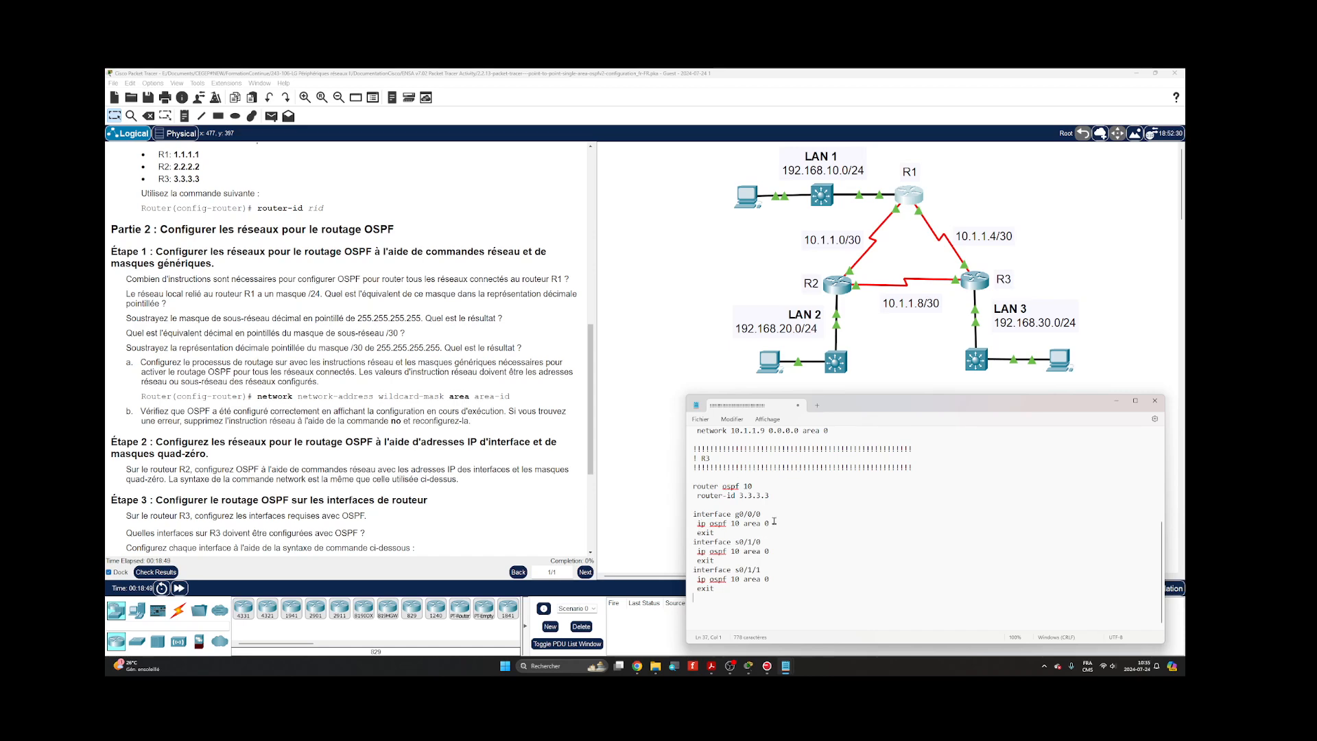
double_click(734, 524)
double_click(767, 524)
Consult Part 3 of the instructions and add passive-interface g0/0/0 at the end of R1's block.
scroll(261, 322, down, 1)
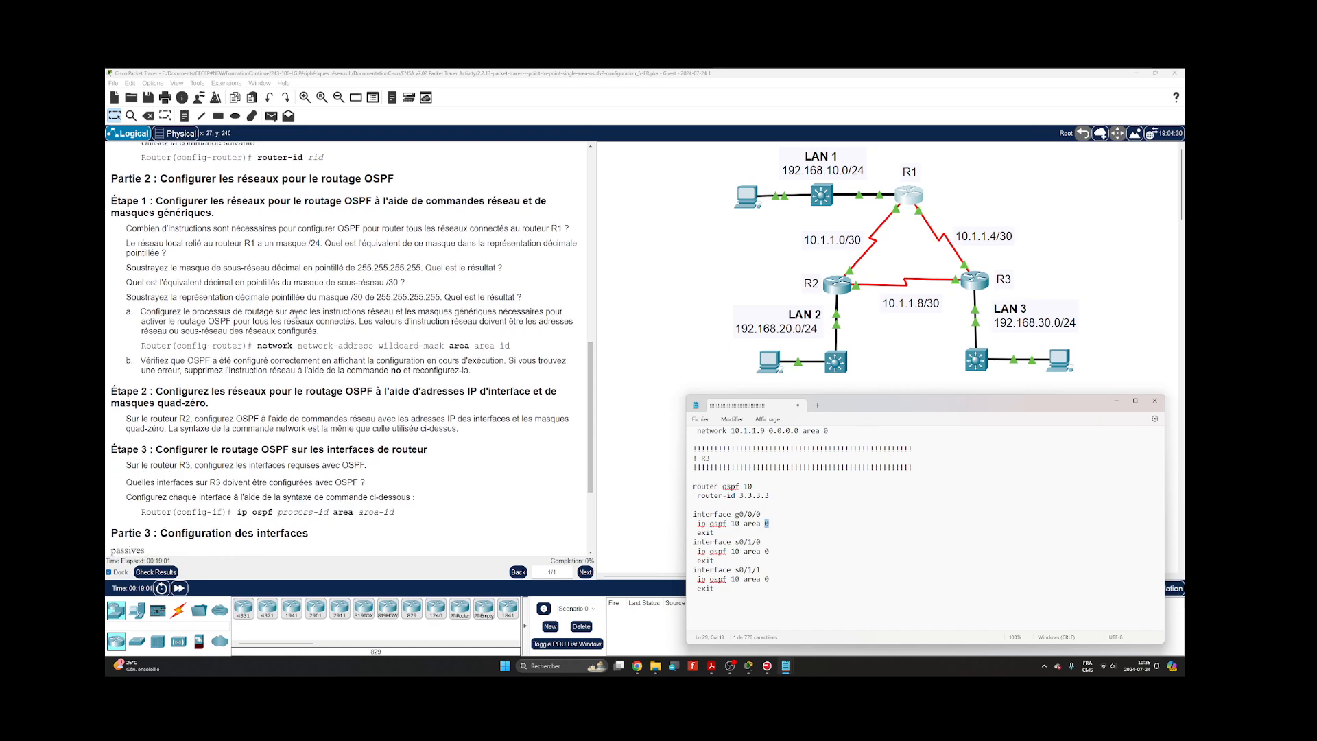
scroll(295, 316, down, 2)
scroll(295, 312, down, 1)
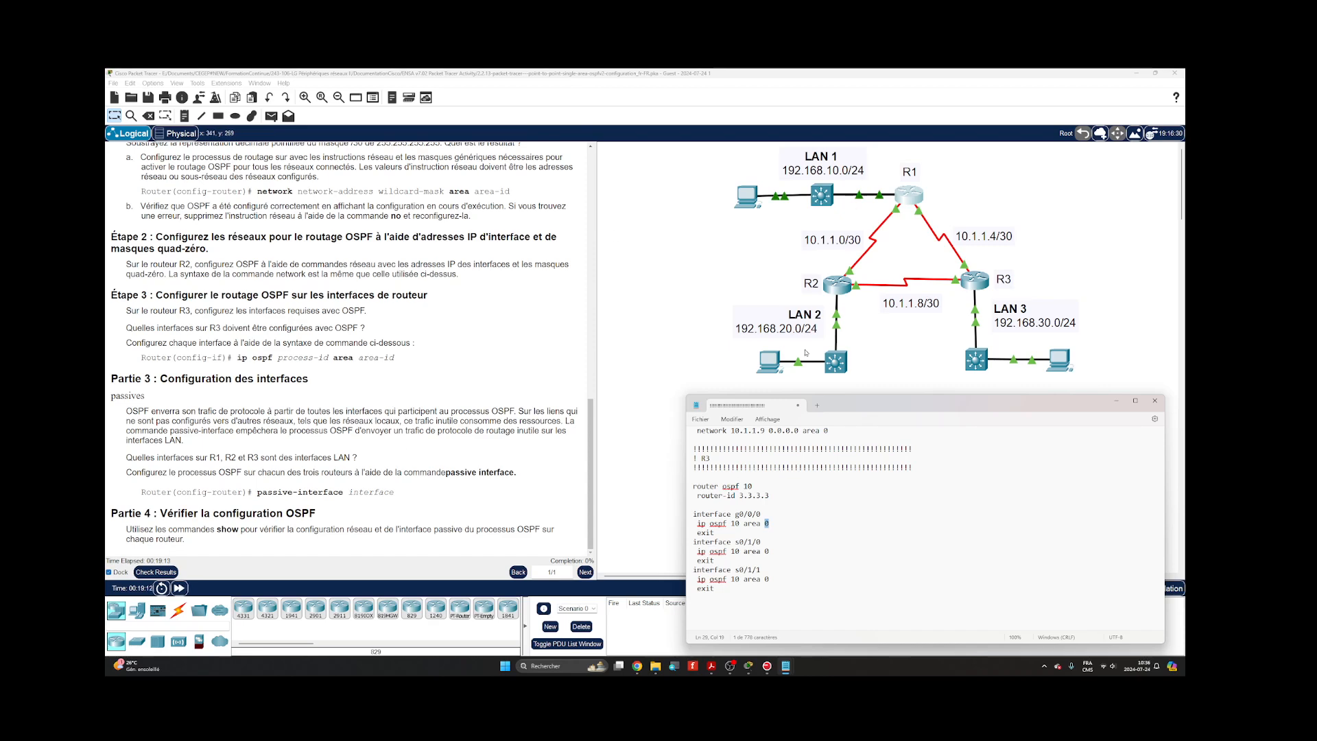
scroll(796, 494, up, 5)
scroll(796, 493, up, 2)
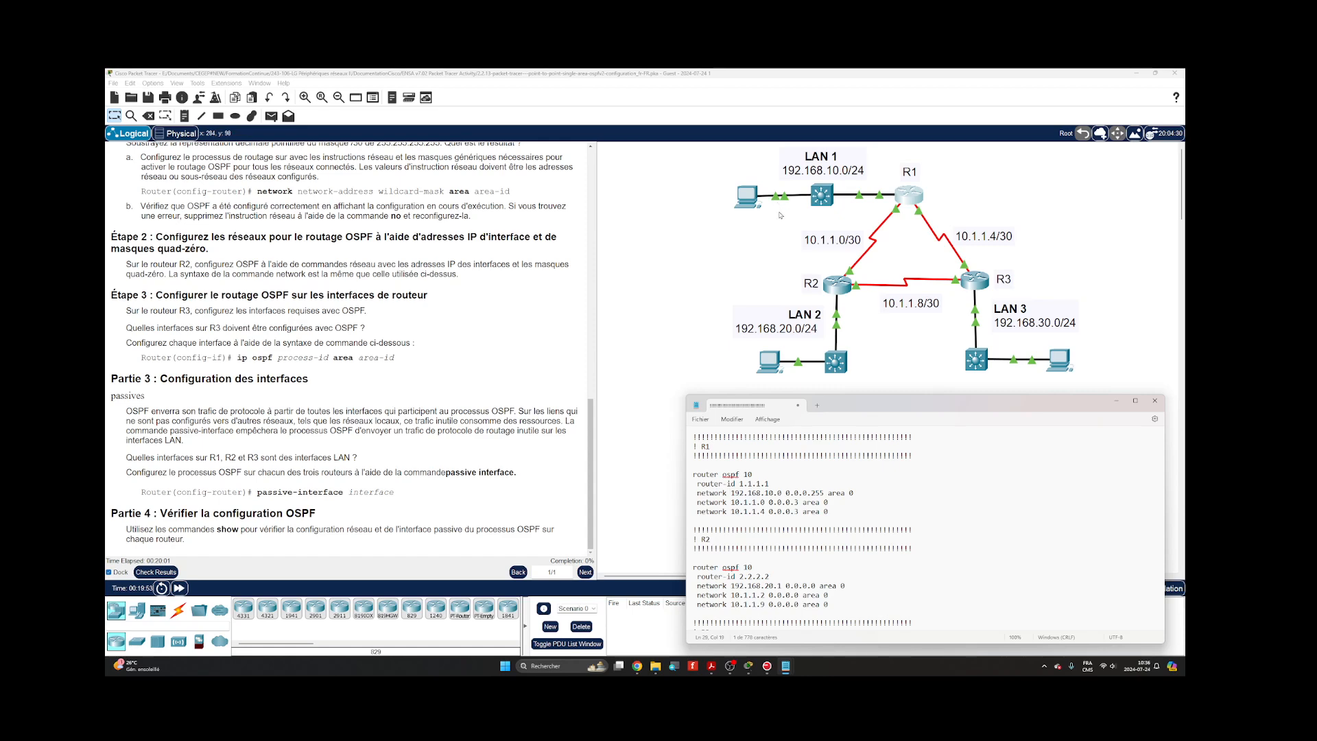
click(830, 512)
click(851, 495)
key(Return)
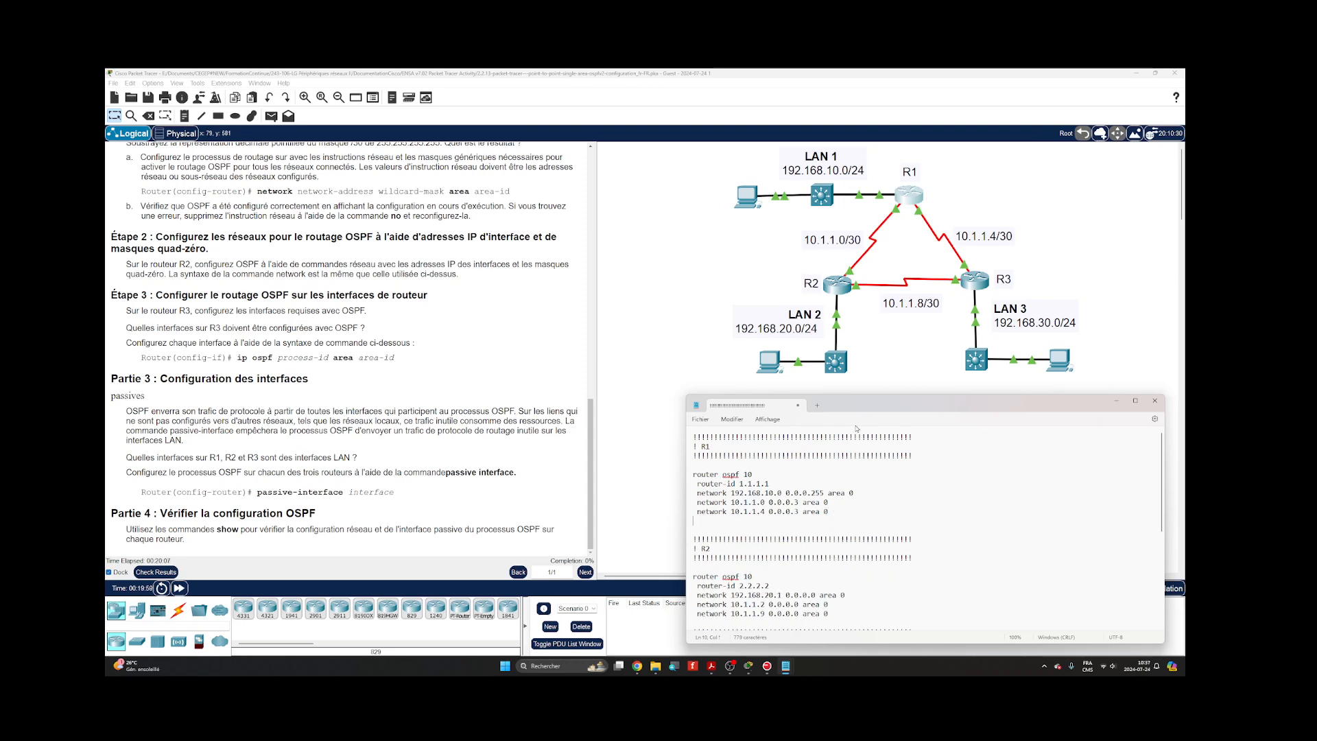
text(passive-interface g0/0/0)
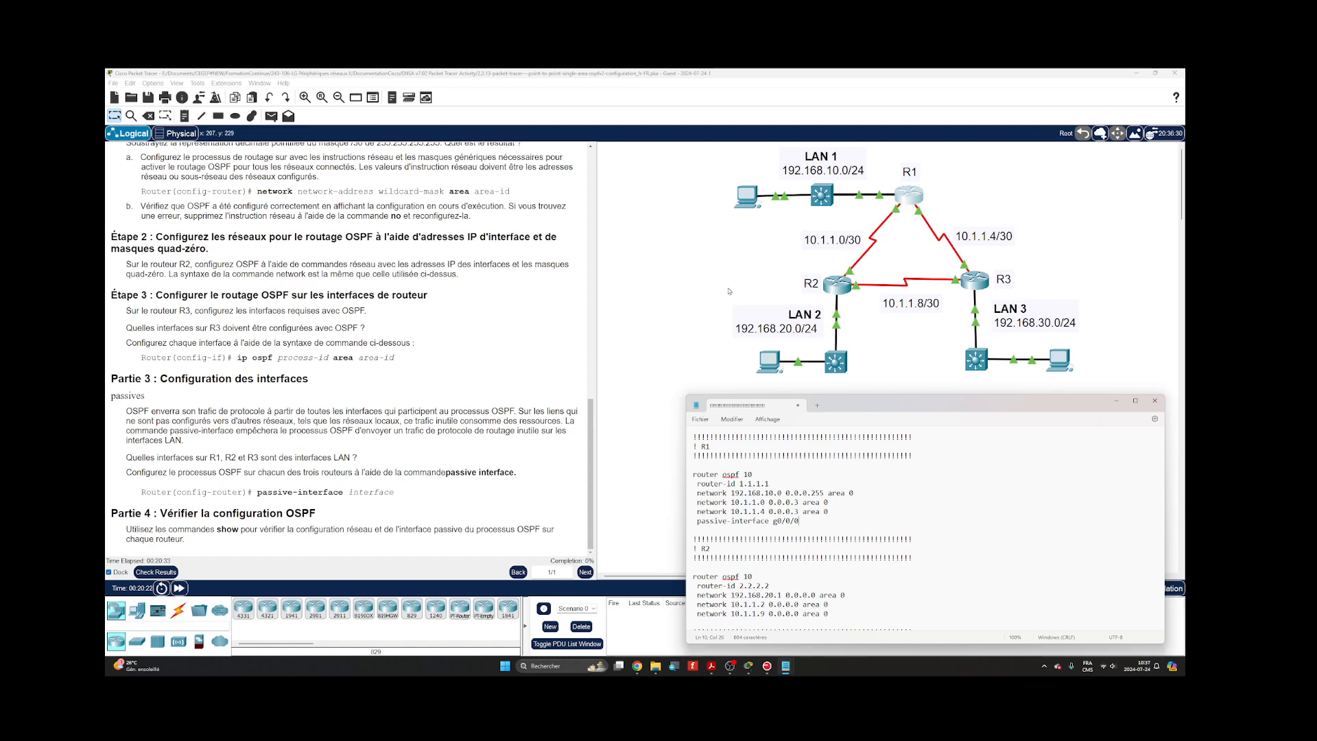
Copy R1's passive-interface g0/0/0 line to the end of R2's block.
scroll(832, 306, down, 1)
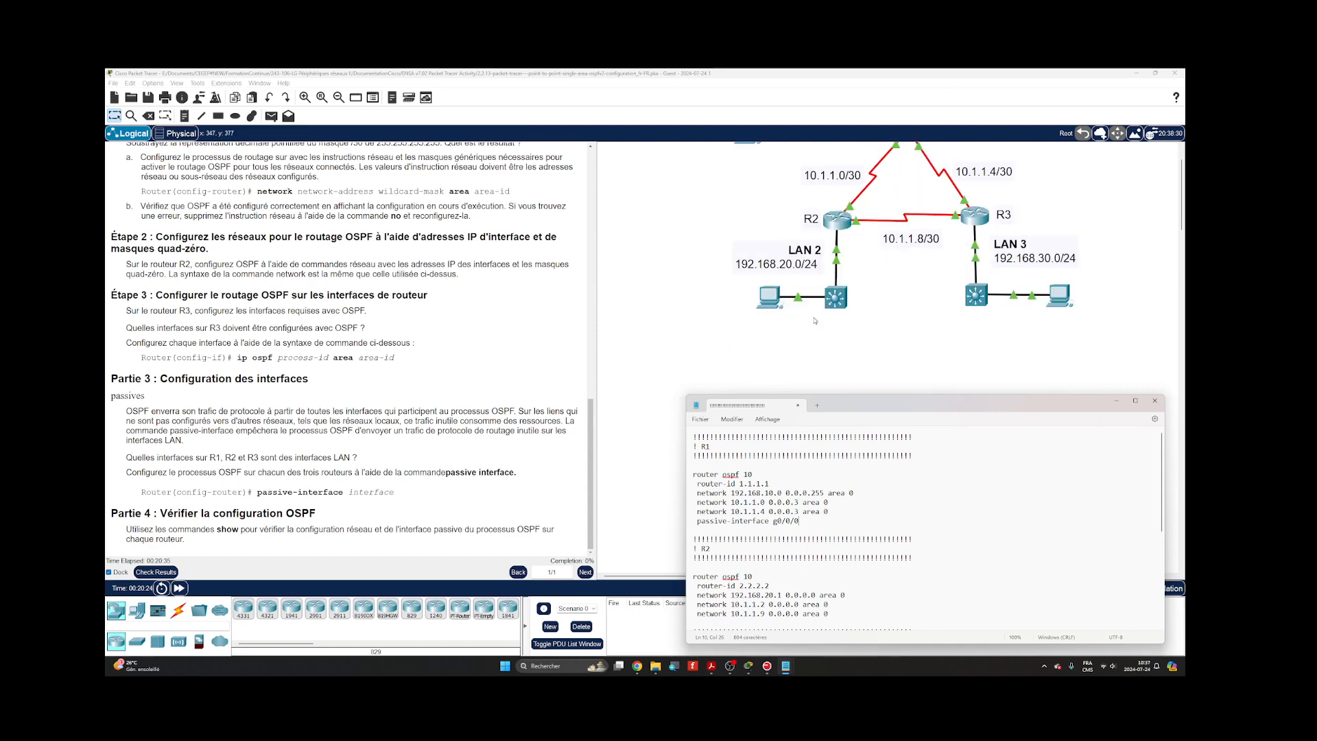
scroll(814, 318, up, 1)
scroll(821, 439, down, 3)
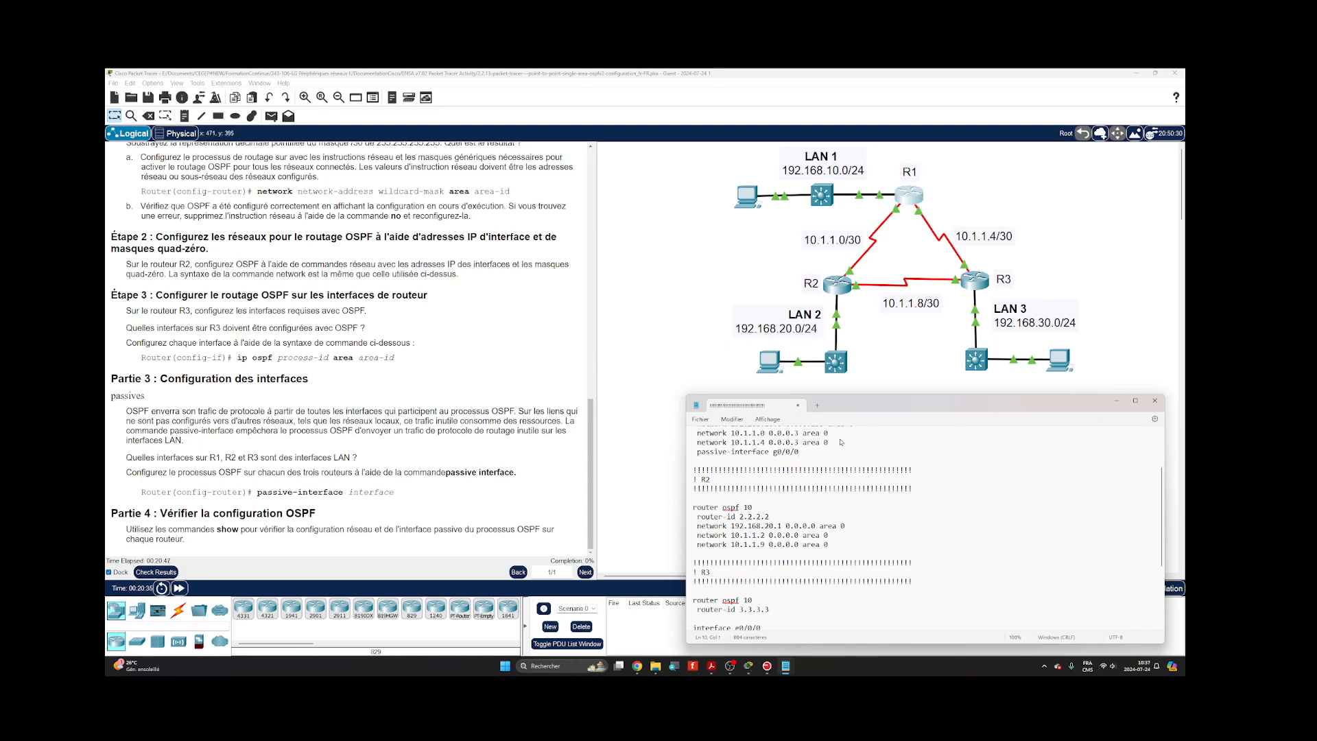
key(shift+Down)
key(ctrl+c)
key(Down)
key(ctrl+v)
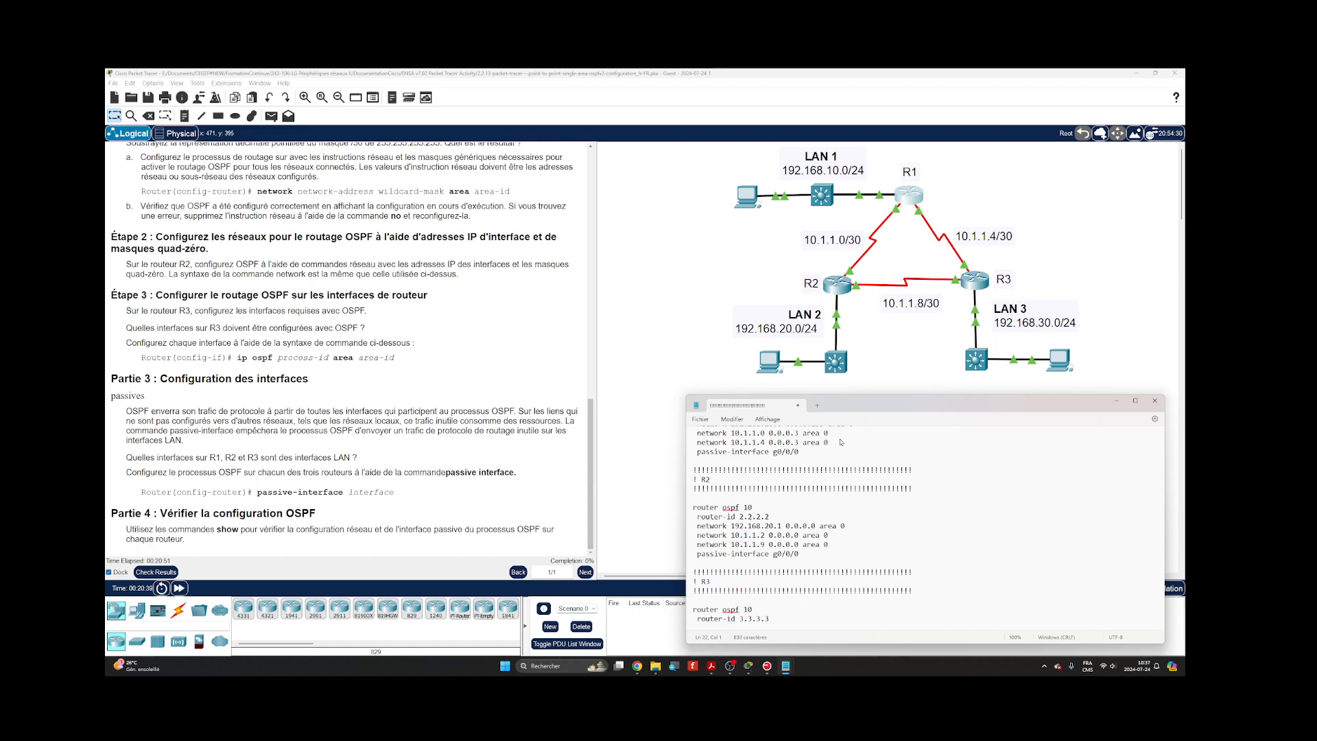
Insert the copied passive-interface g0/0/0 line directly under R3's router-id.
scroll(841, 443, down, 3)
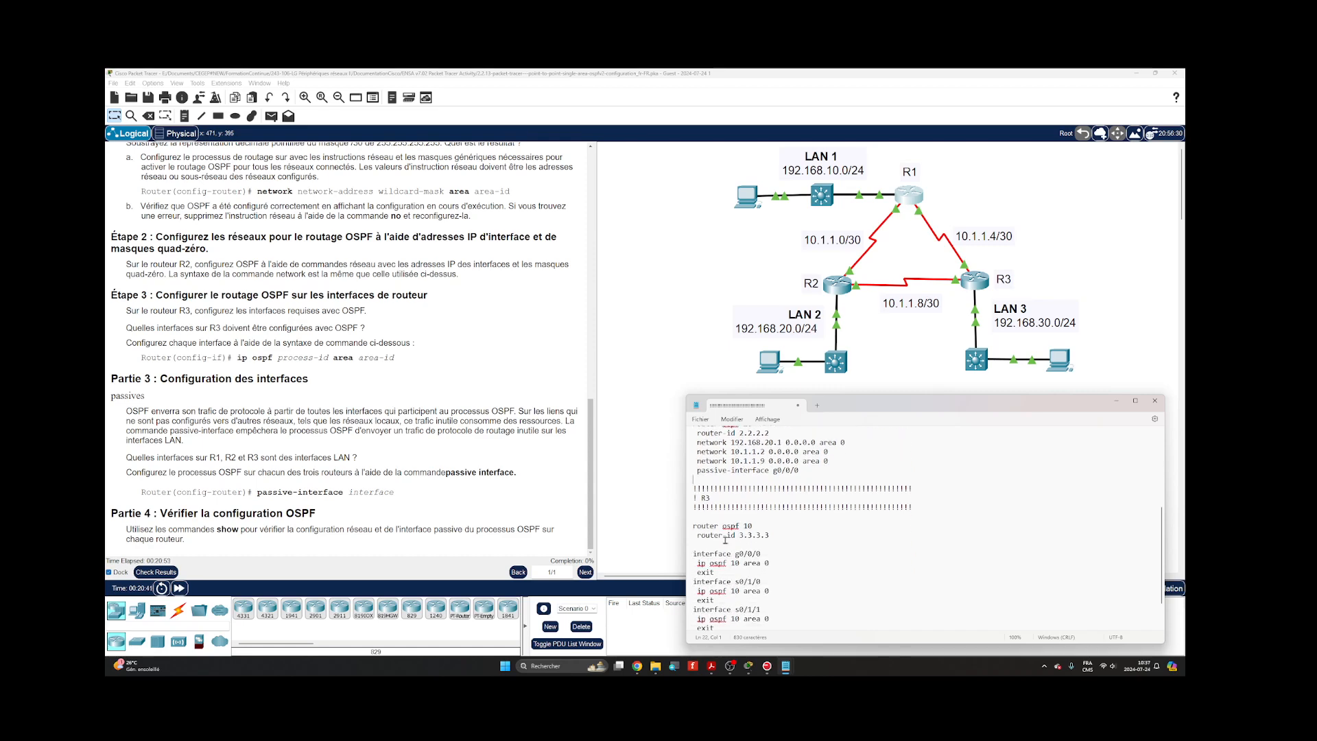
click(725, 542)
key(ctrl+v)
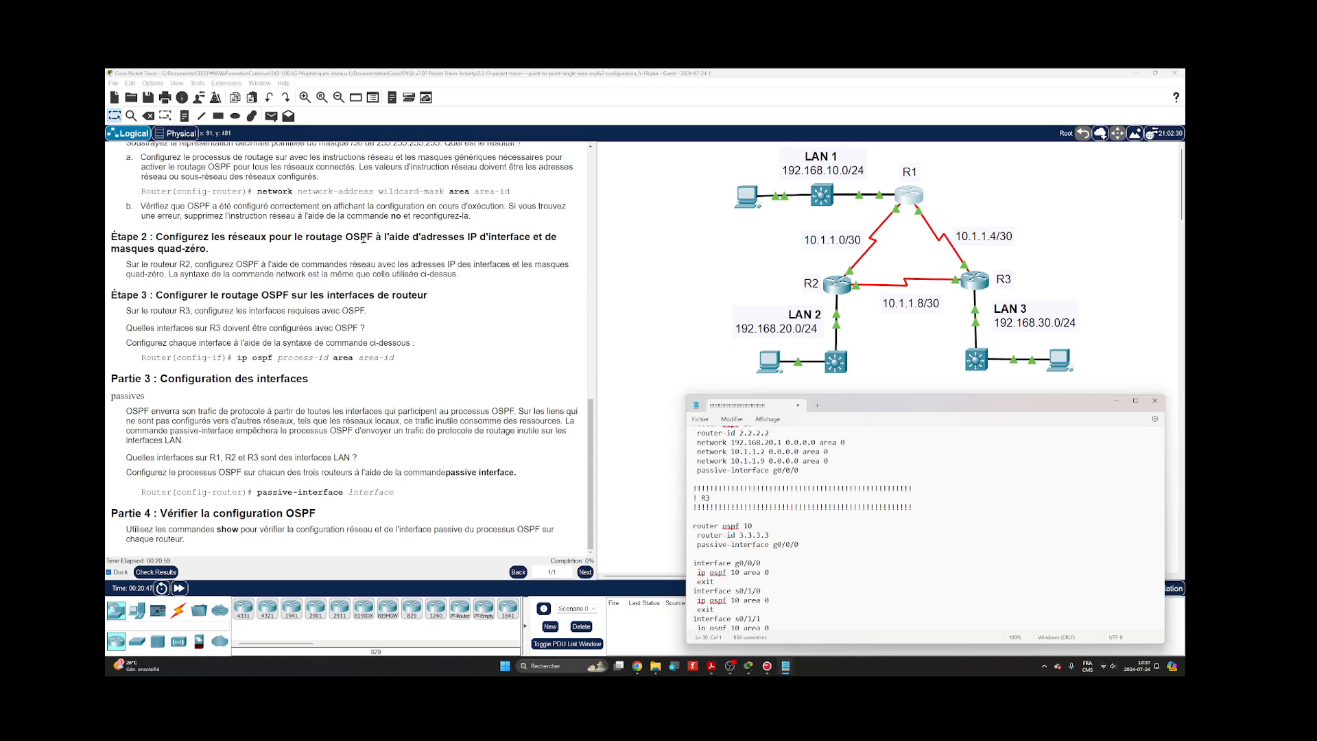
Move the Notepad script away from the topology and reread the activity instructions back to the addressing table.
scroll(231, 453, up, 3)
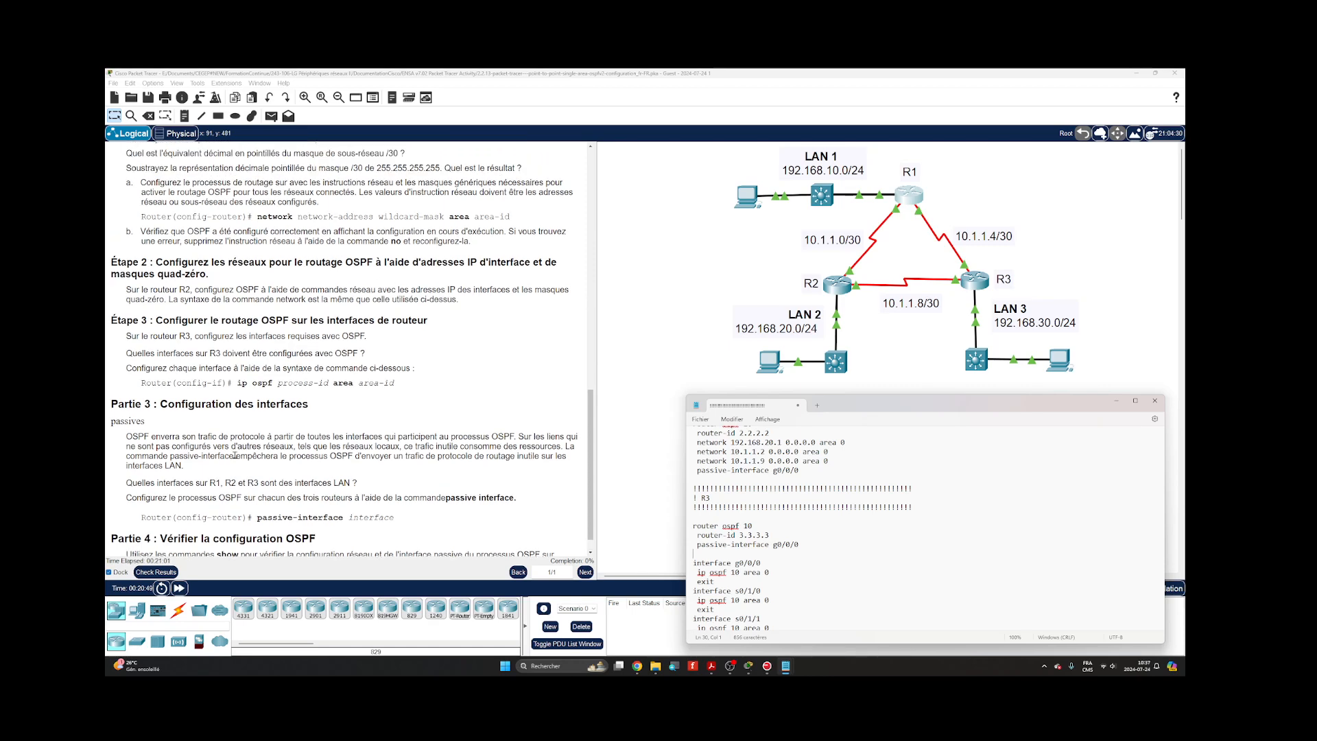
scroll(231, 453, up, 3)
scroll(239, 330, down, 3)
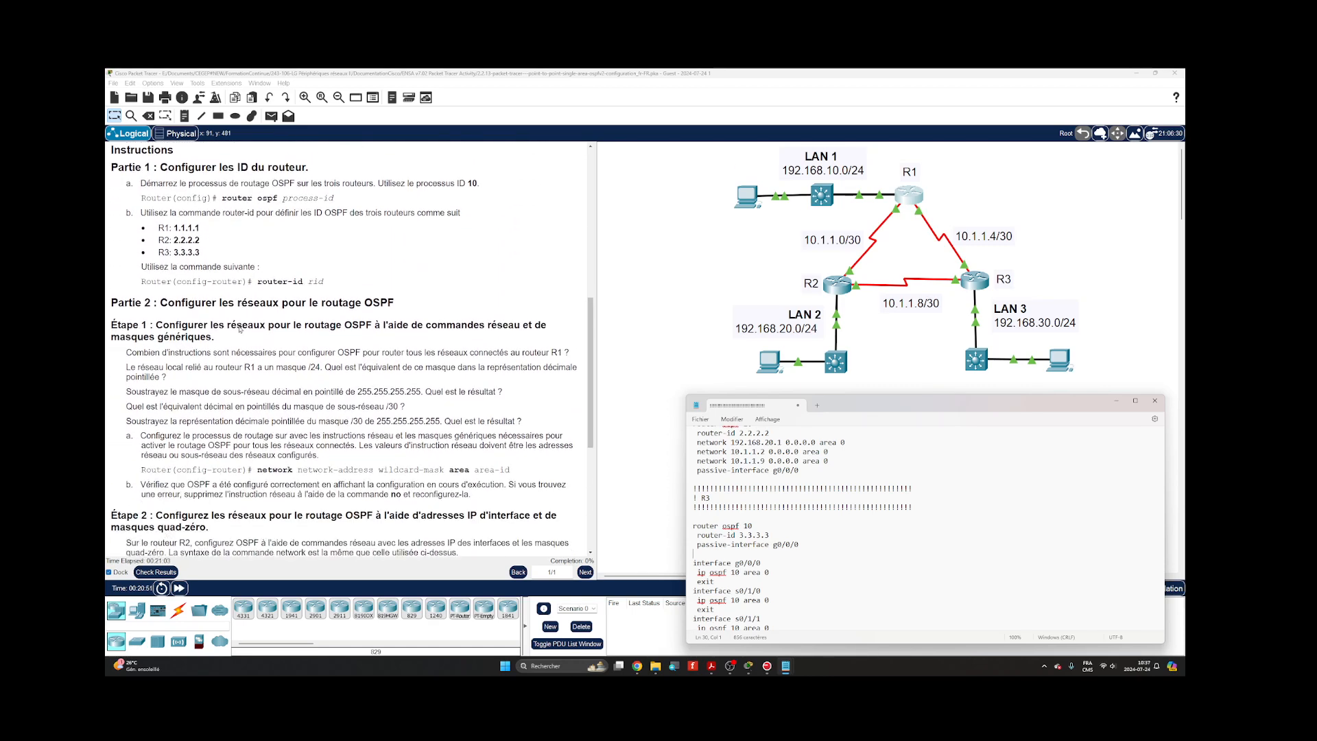
scroll(239, 330, down, 4)
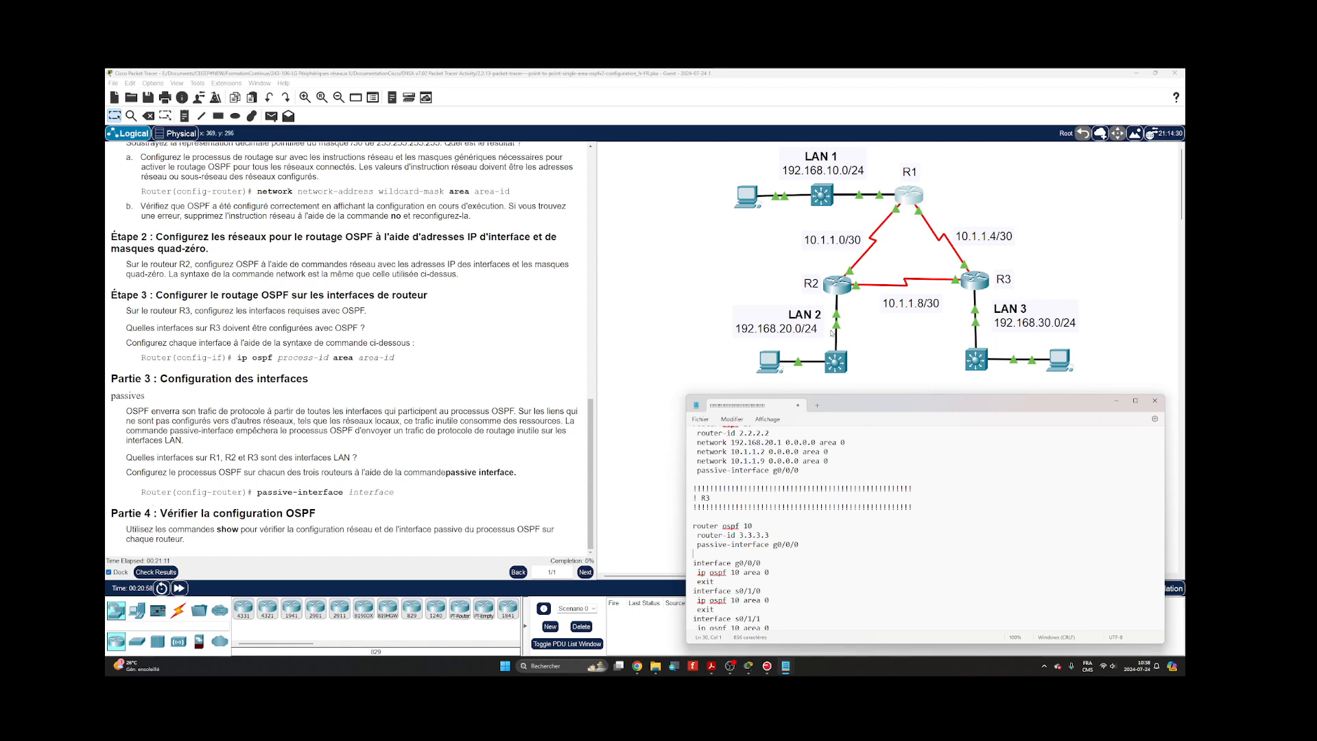
drag(863, 408, 1184, 325)
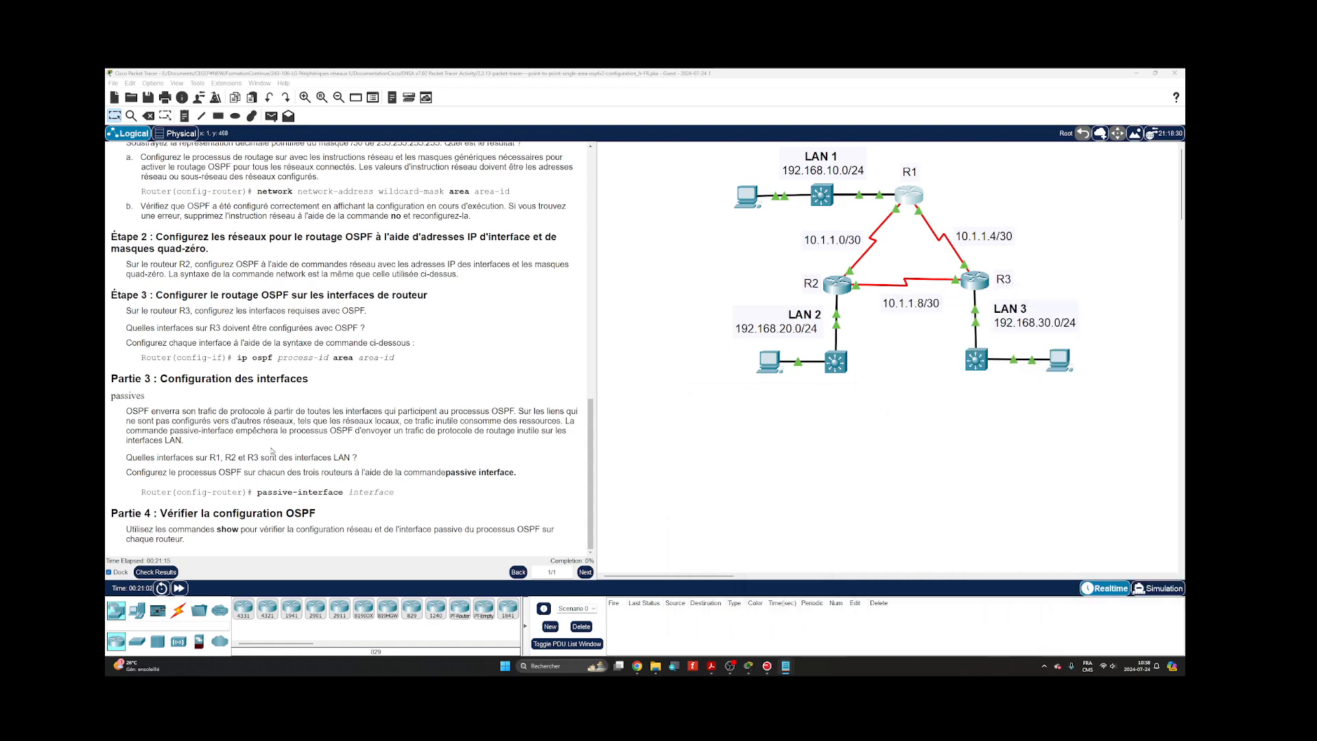
scroll(274, 453, up, 10)
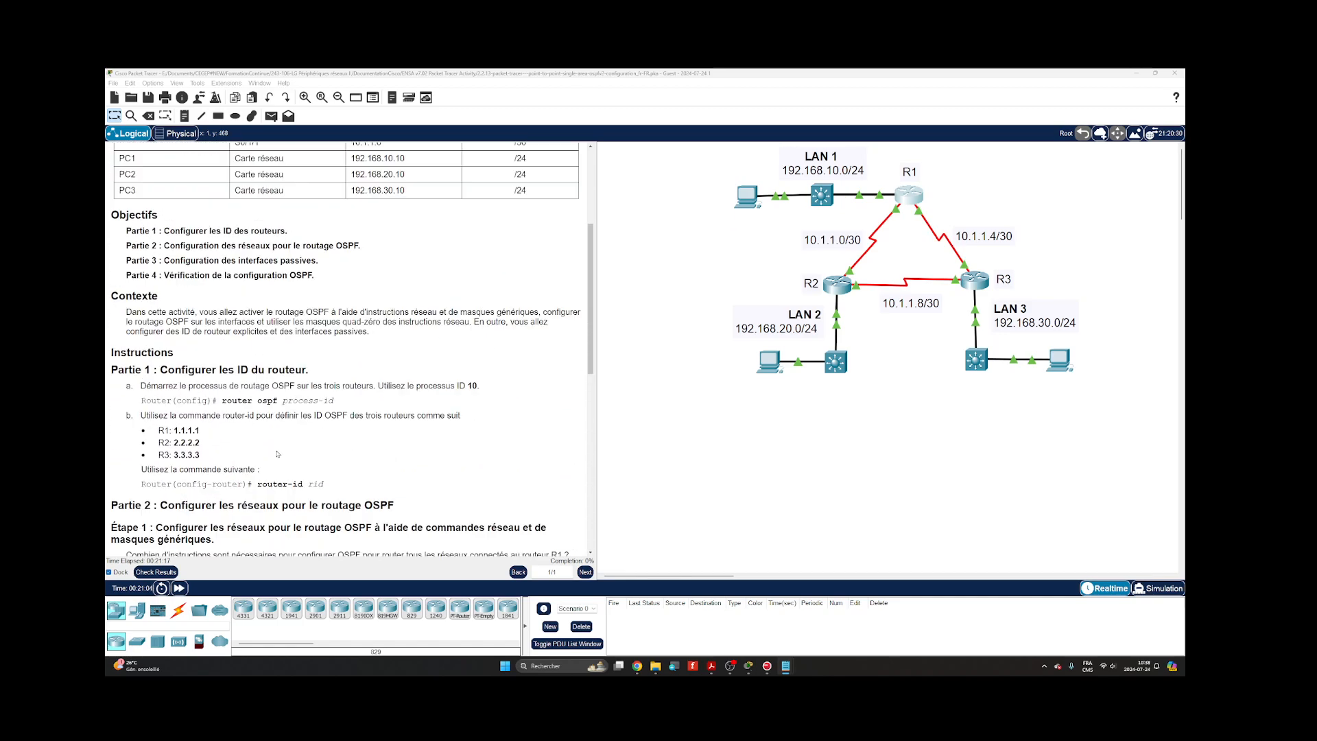
scroll(278, 453, up, 3)
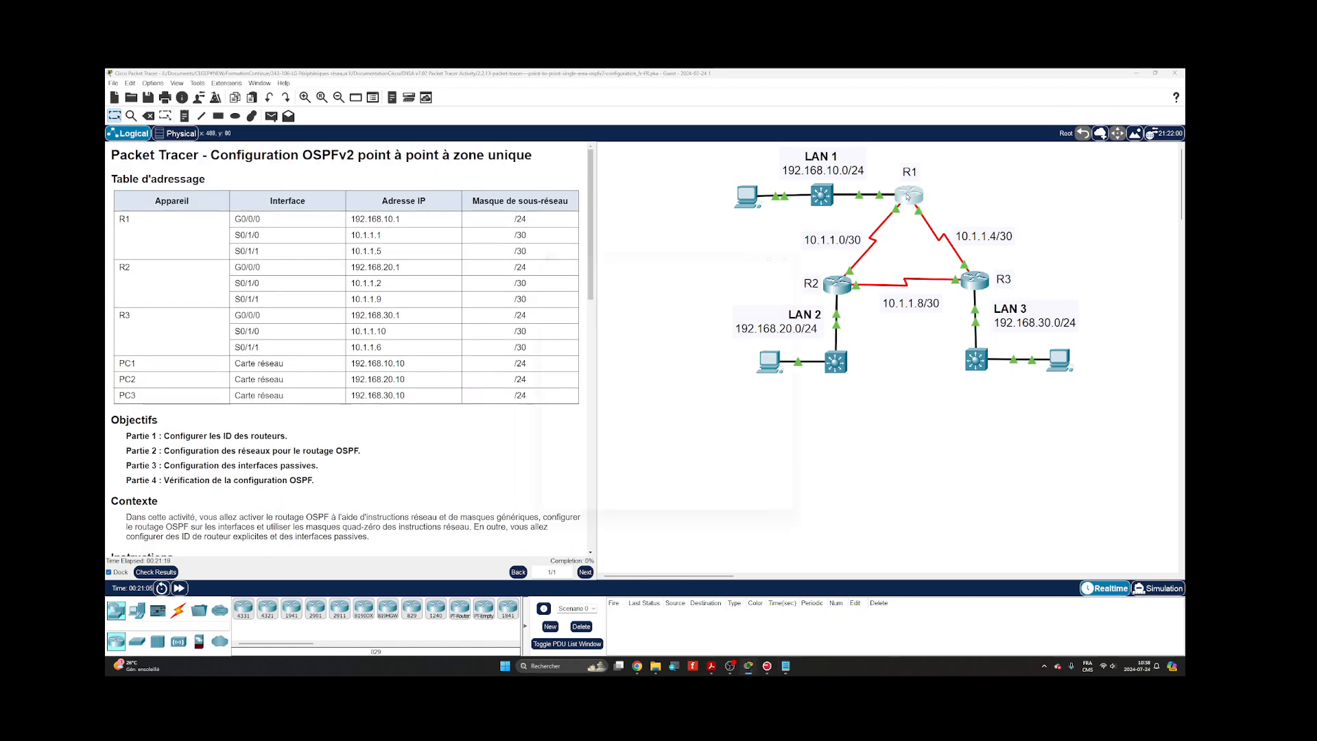
Reposition and widen R1's command-line window, start its console session and enter privileged EXEC mode.
drag(653, 241, 728, 158)
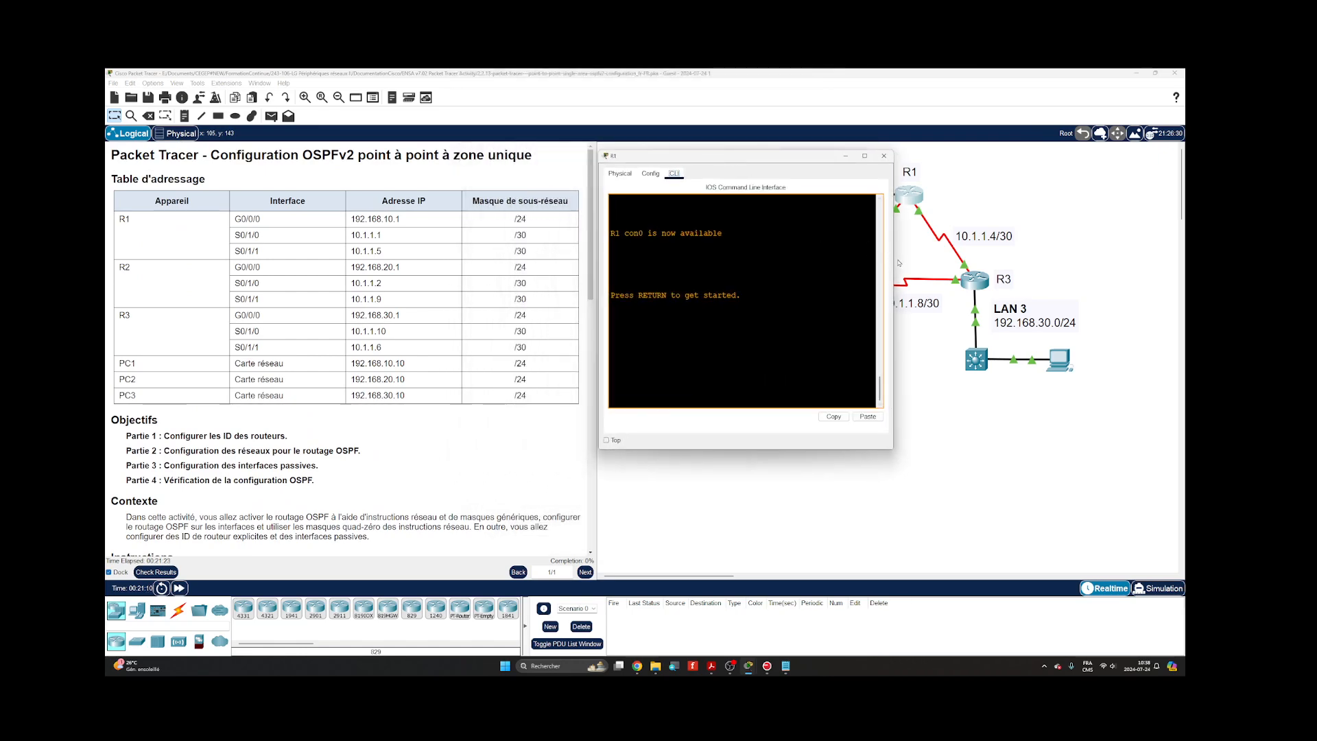
drag(893, 261, 1078, 262)
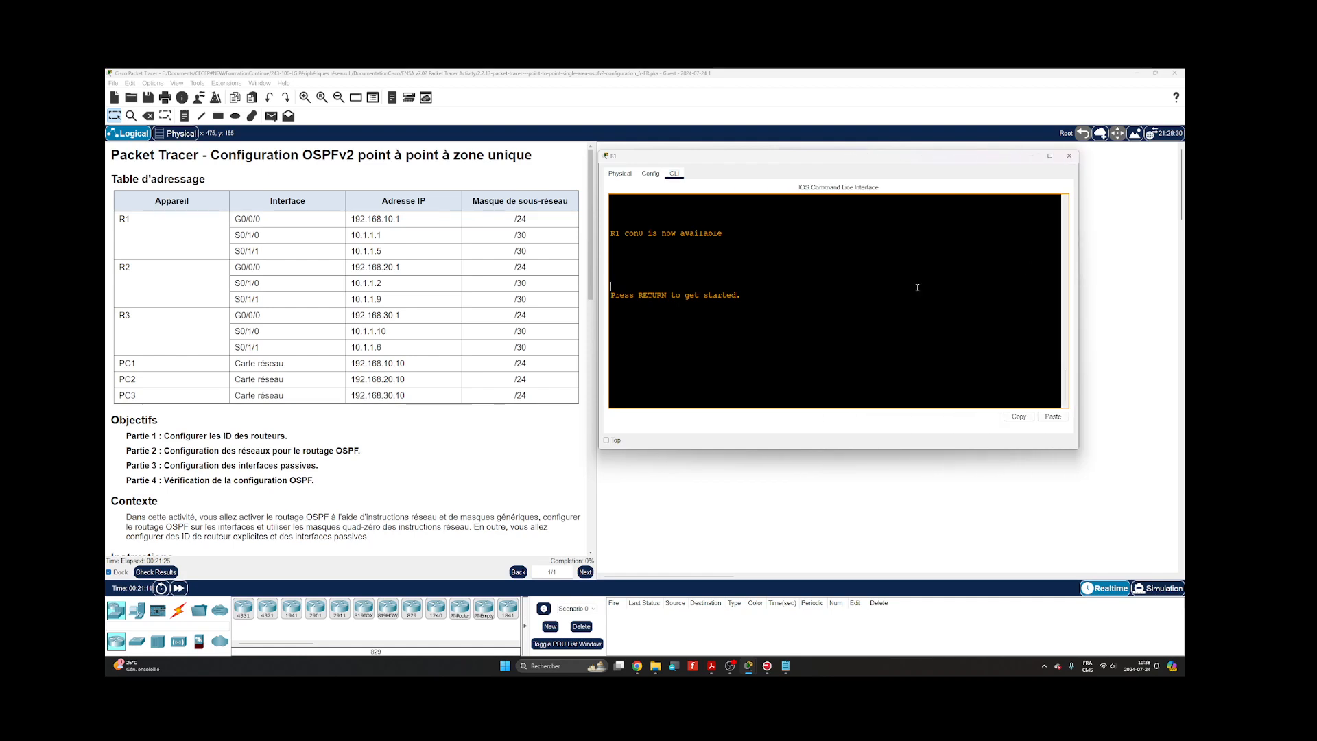
key(Return)
text(en)
key(Return)
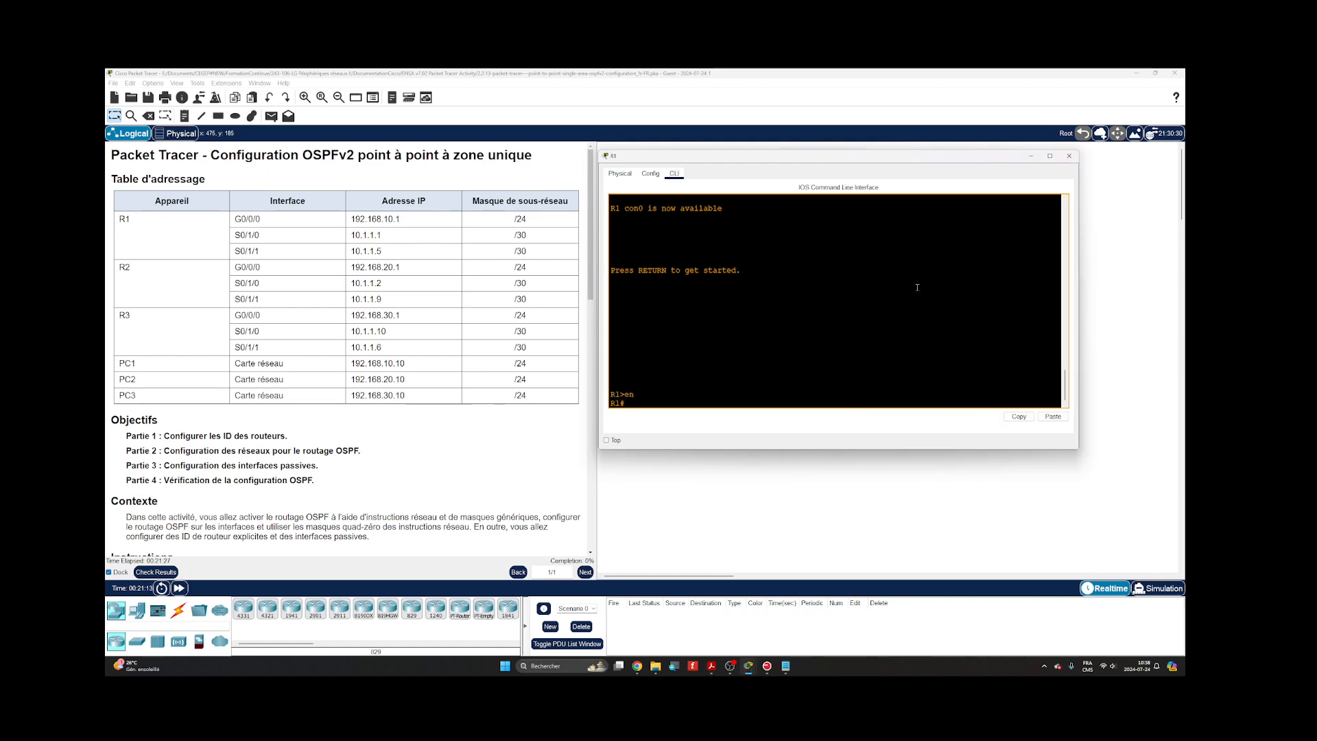
Display R1's routing table with show ip route and enlarge the window to show the full output.
text(show ip route)
key(Return)
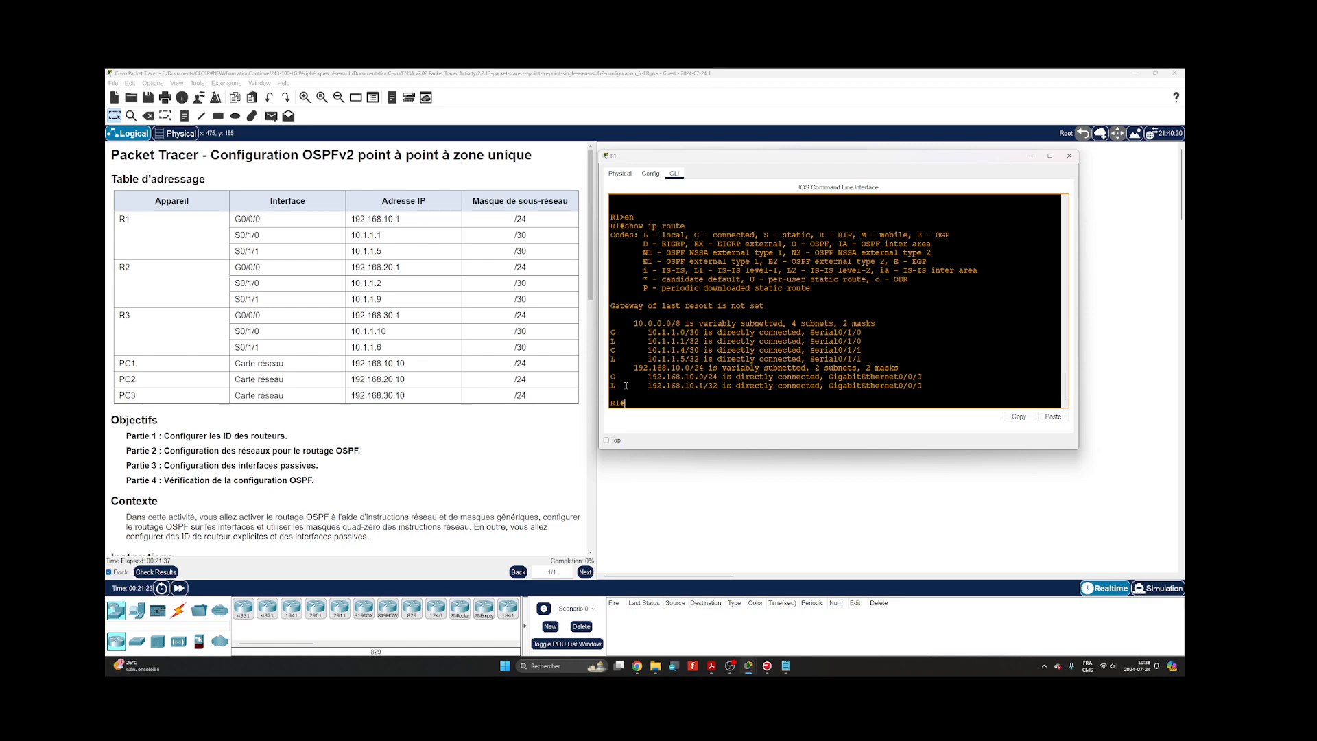
drag(685, 450, 695, 499)
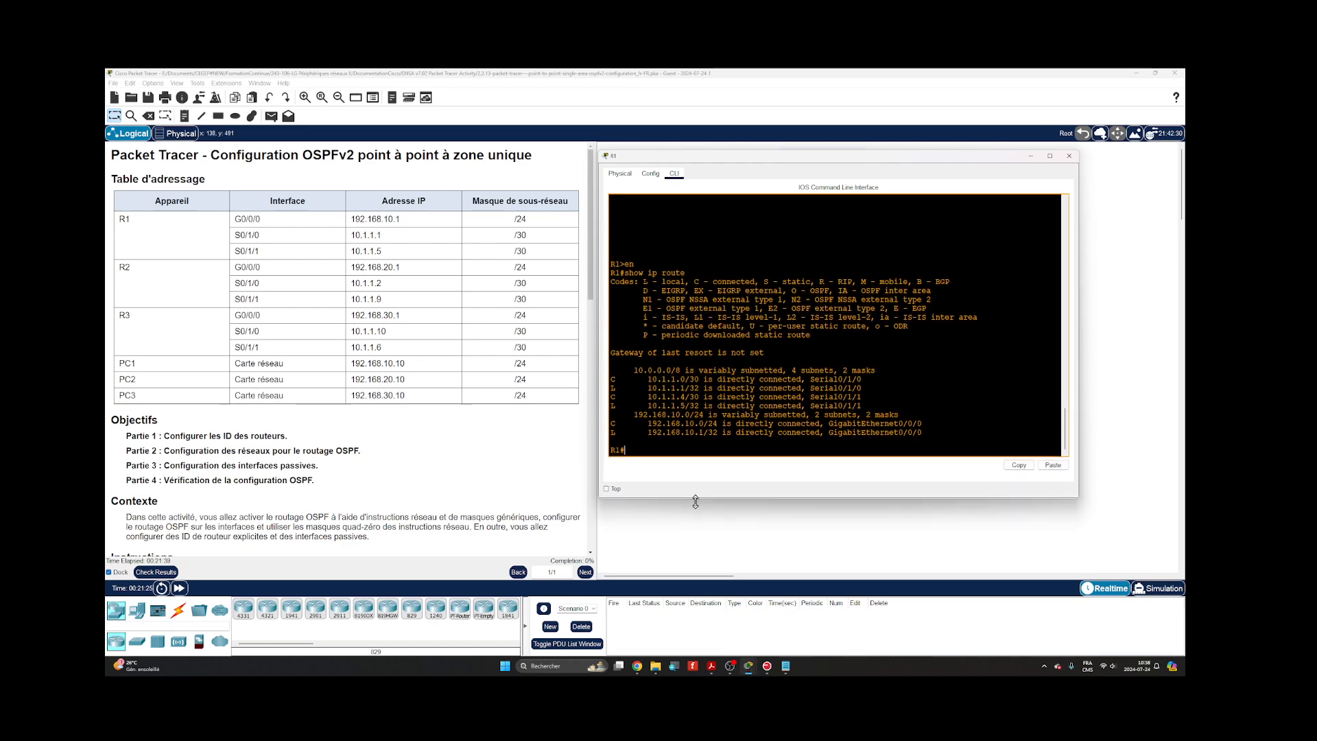
Display R1's running configuration, paging through to the interface section to check its IP addresses.
text(sho run)
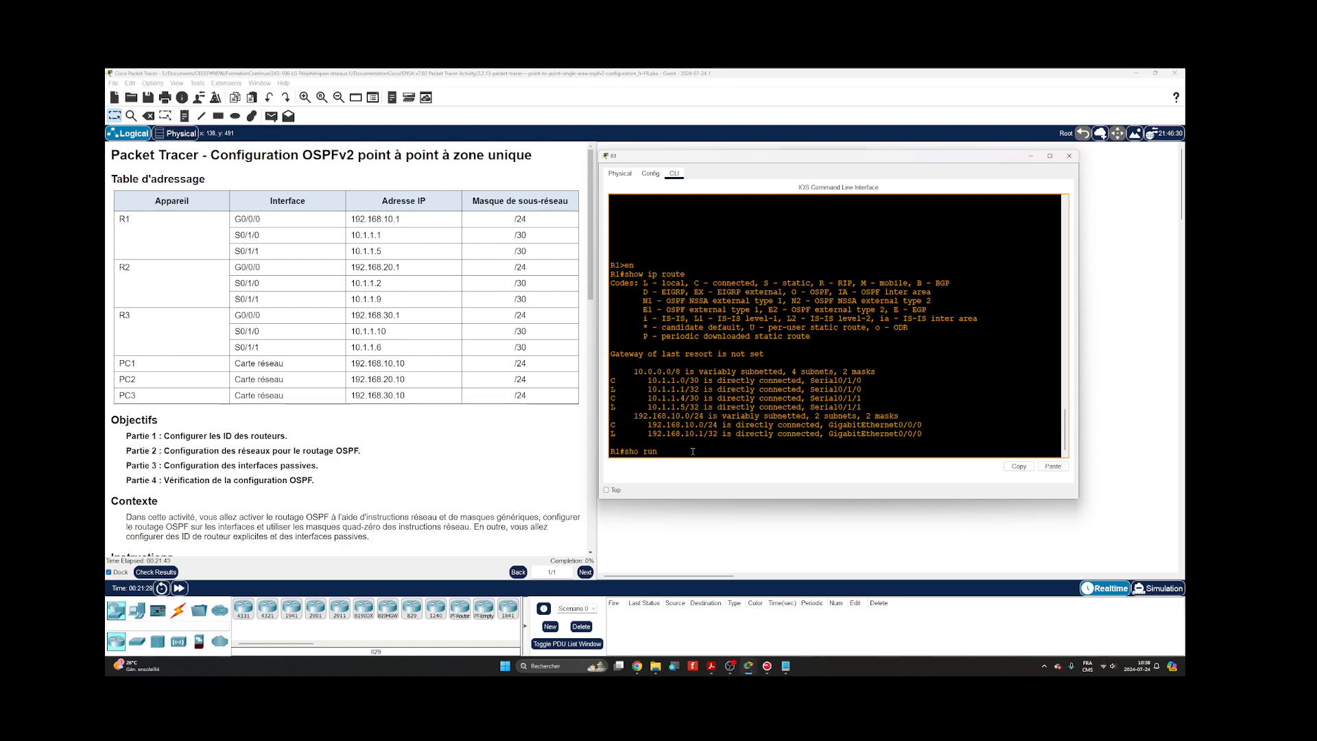
key(Return)
key(space)
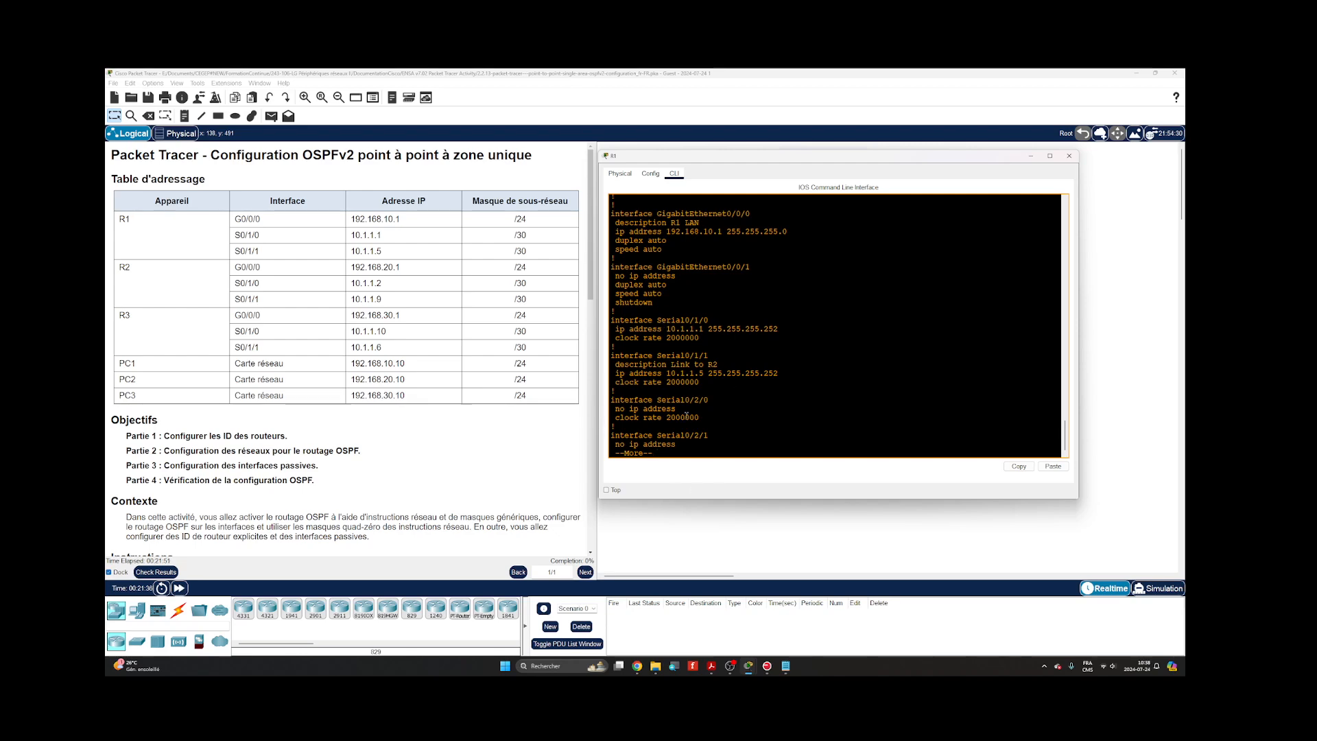
key(q)
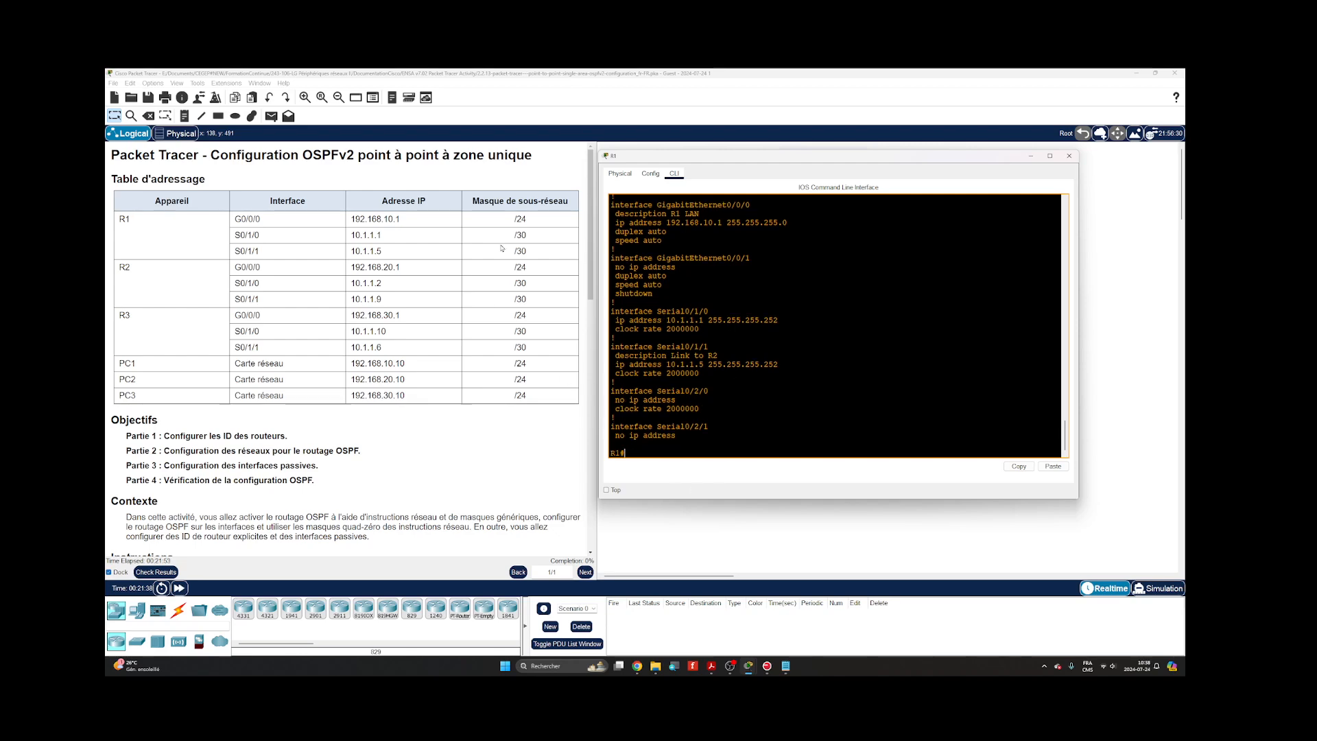
text(sho run)
key(Return)
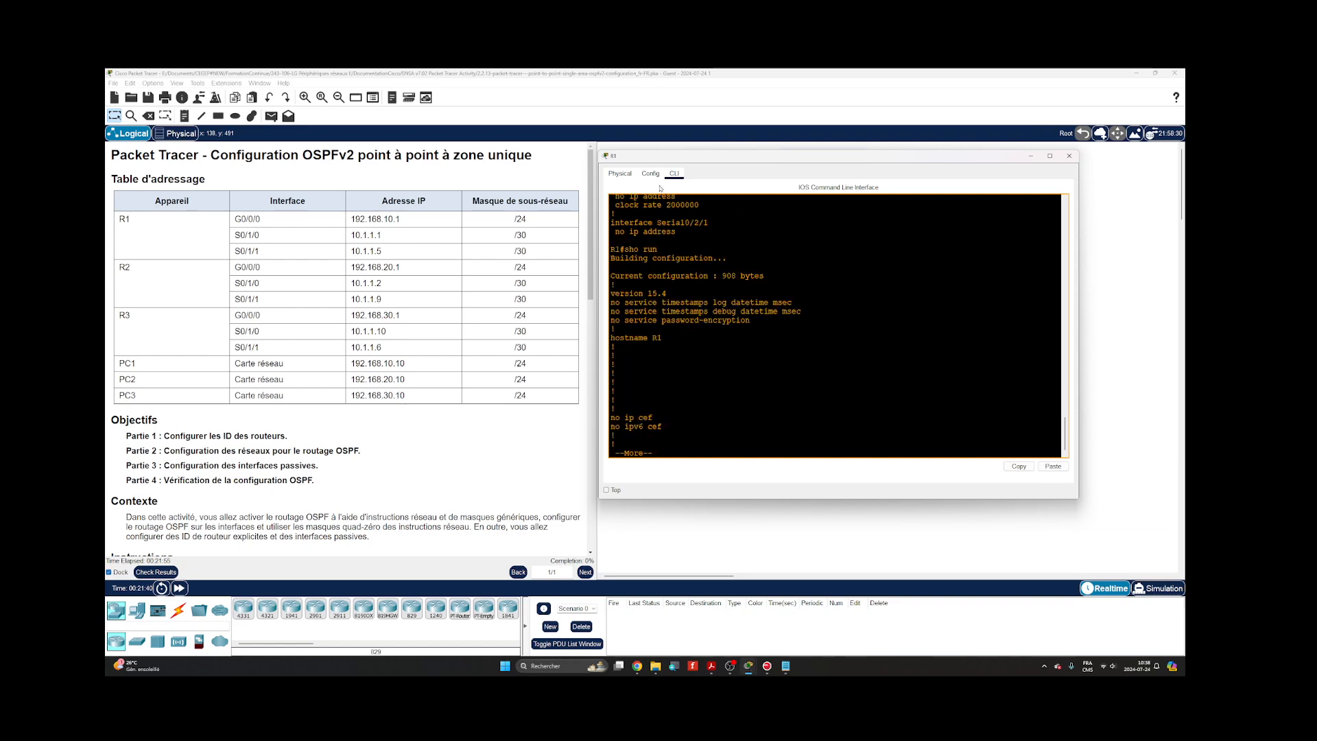
Leave the running configuration listing and display R1's routing table again.
text(qshow ip route)
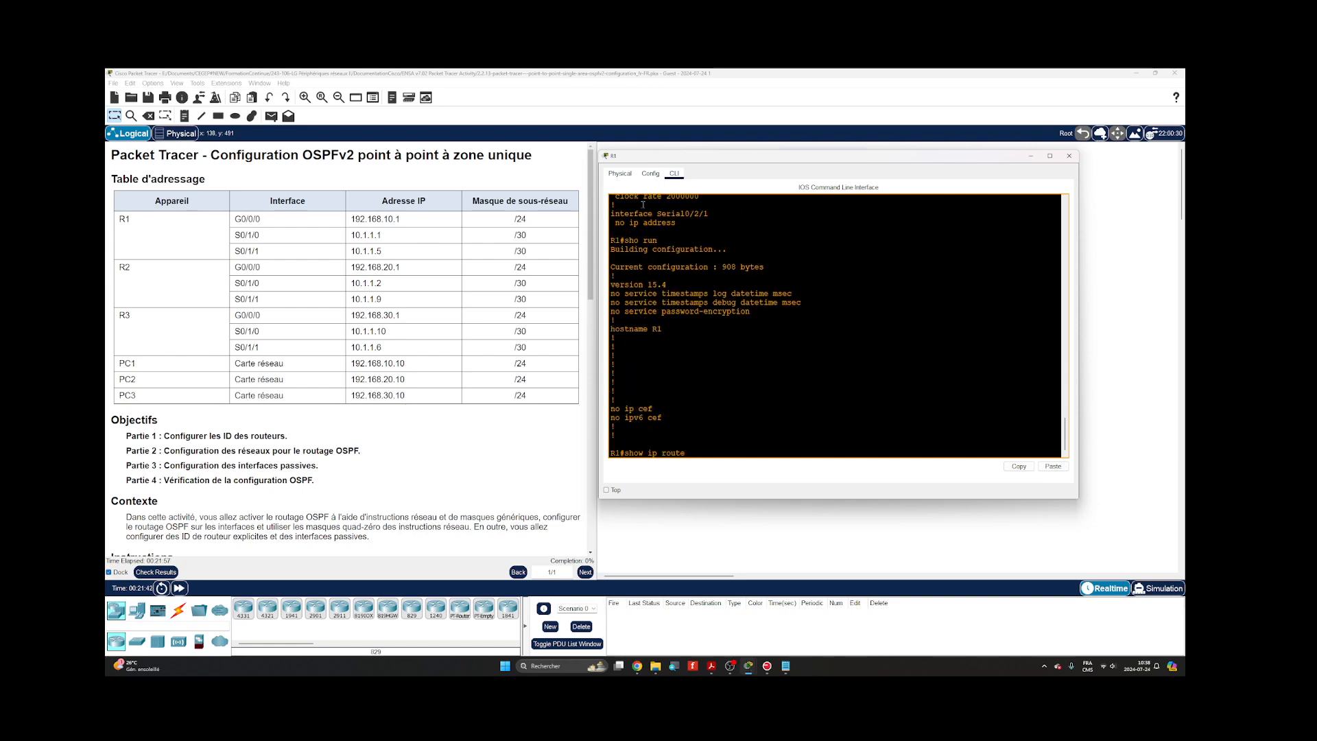
key(Return)
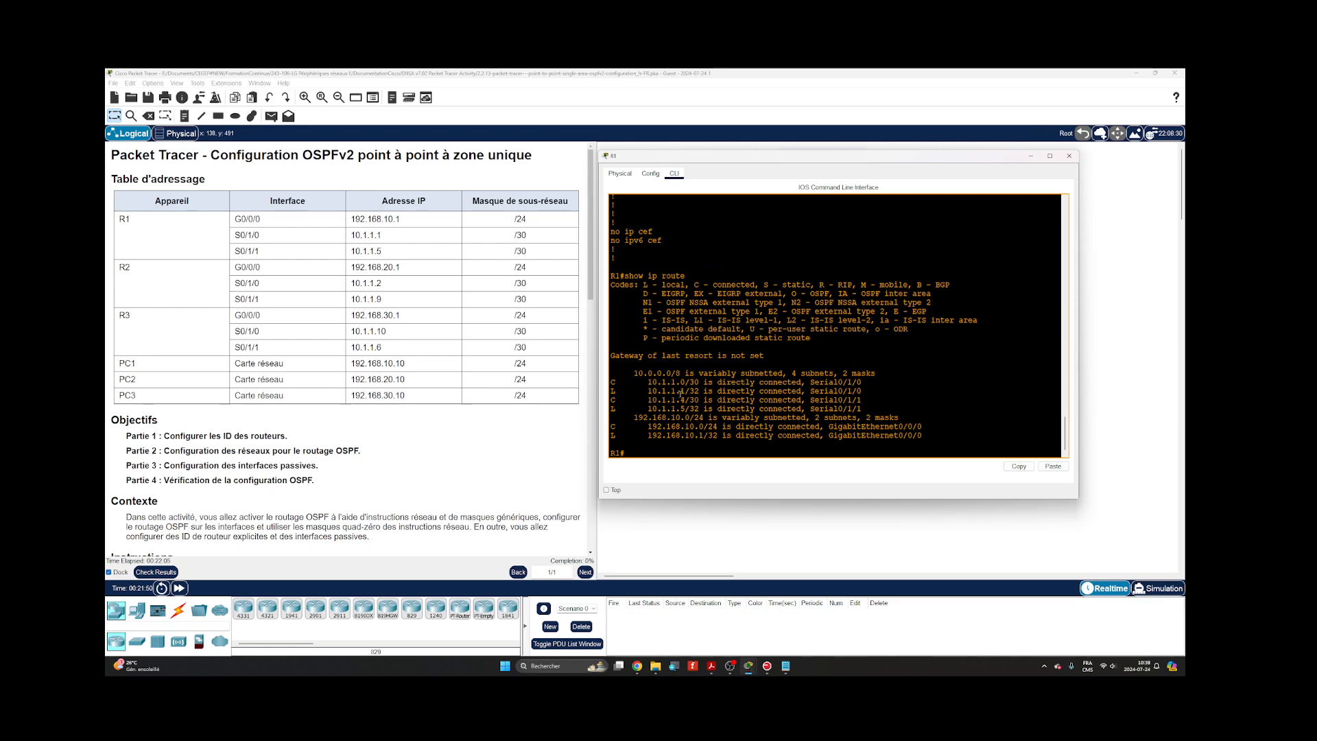
key(alt+Tab)
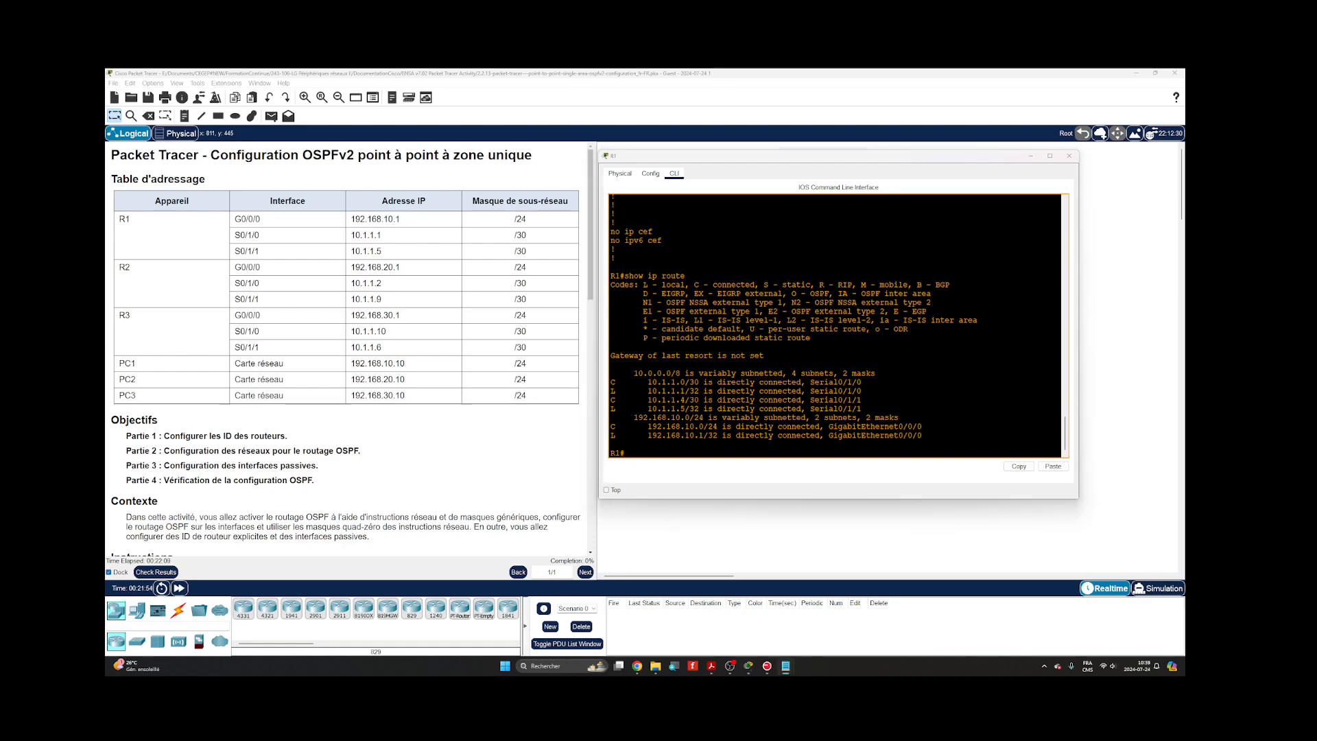
Enter global configuration mode on R1 and start OSPF routing with process ID 10.
click(911, 382)
key(Return)
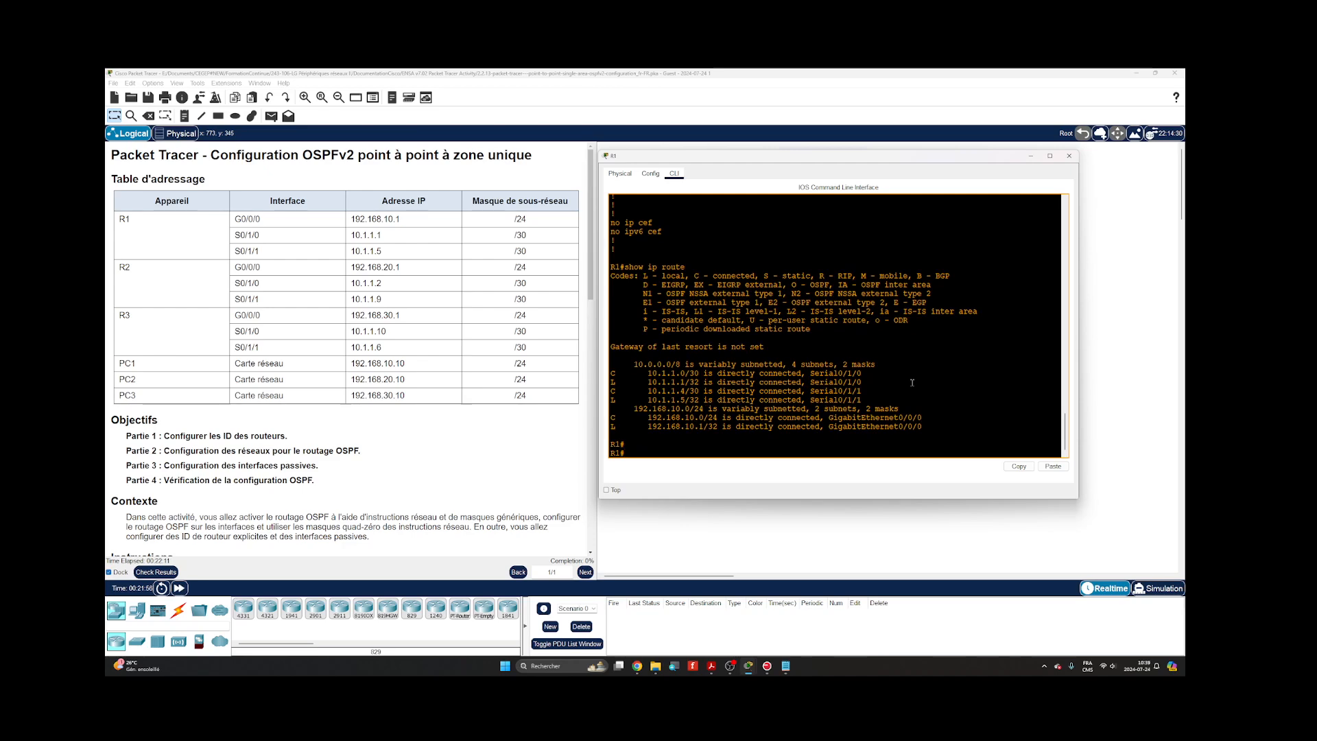
text(conf)
key(Tab)
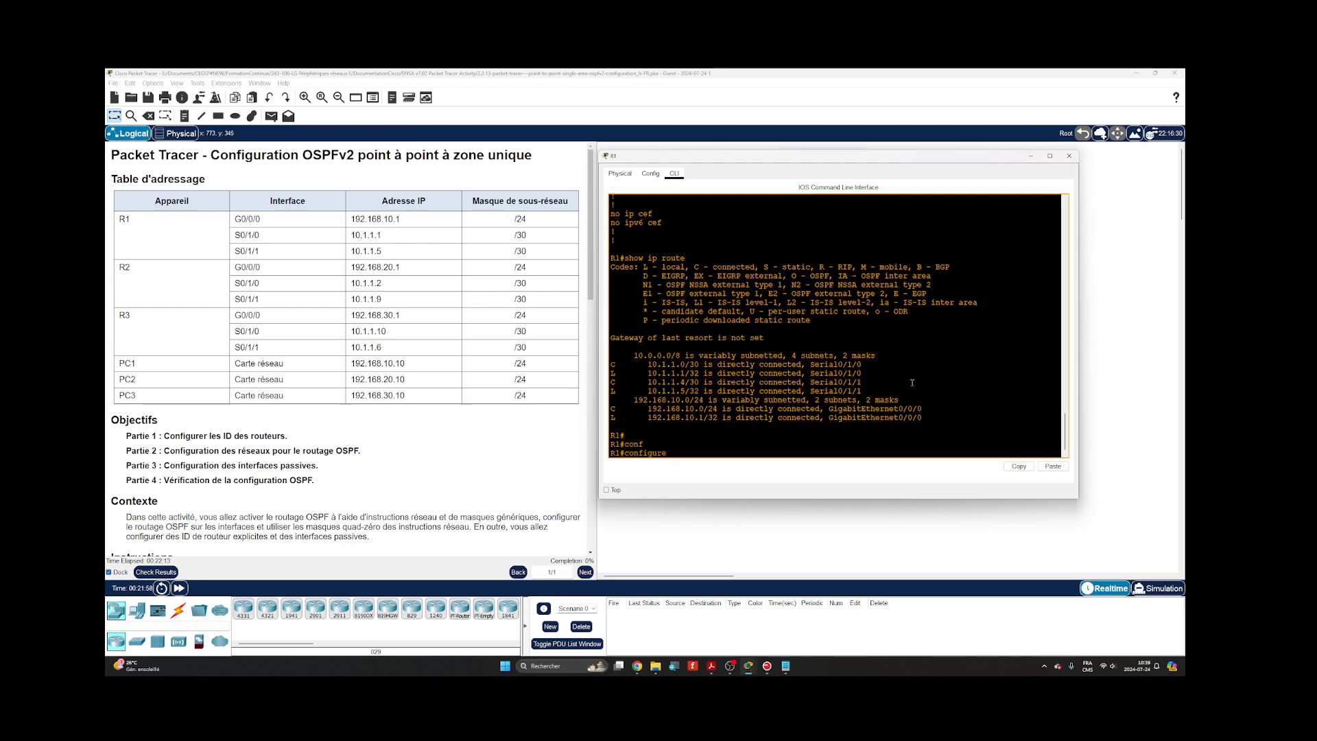
text(t)
key(Tab)
key(Return)
key(Return)
text(r)
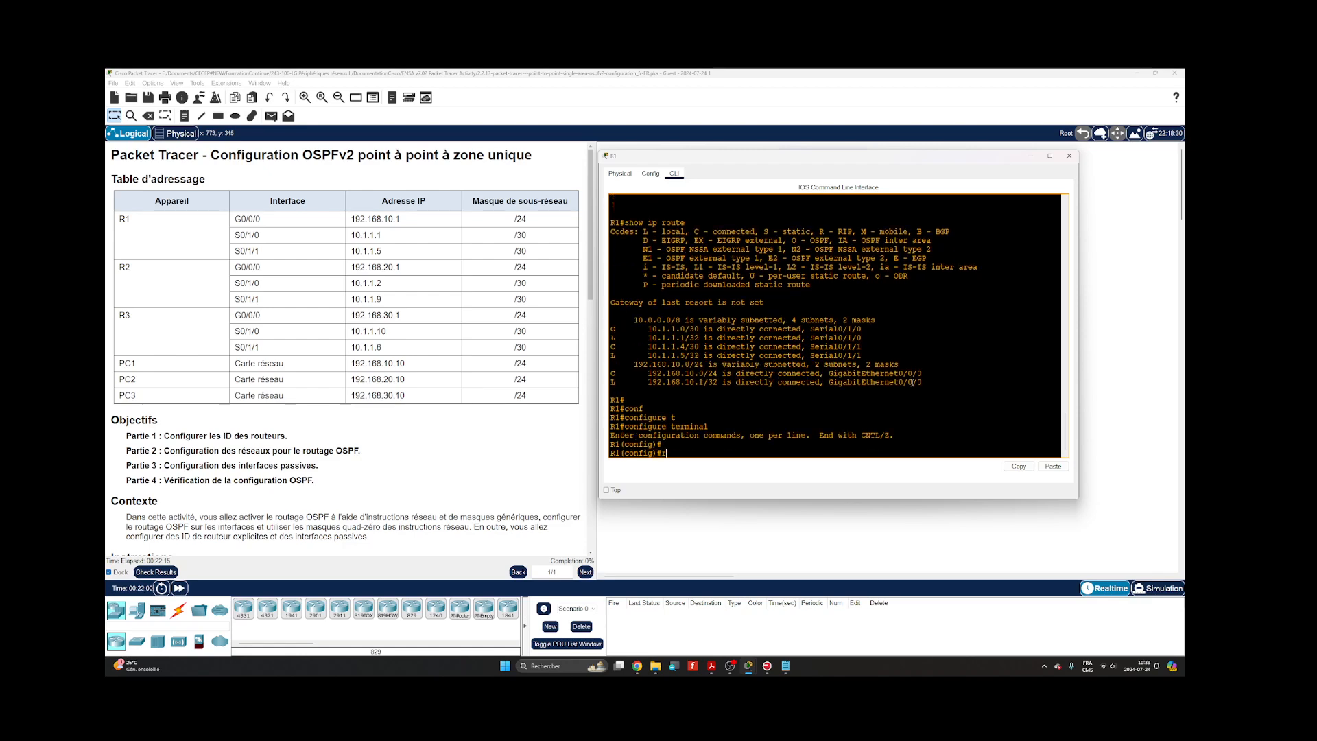
text(outer ospf 10)
key(Return)
Set R1's OSPF router ID to 1.1.1.1.
text(rout)
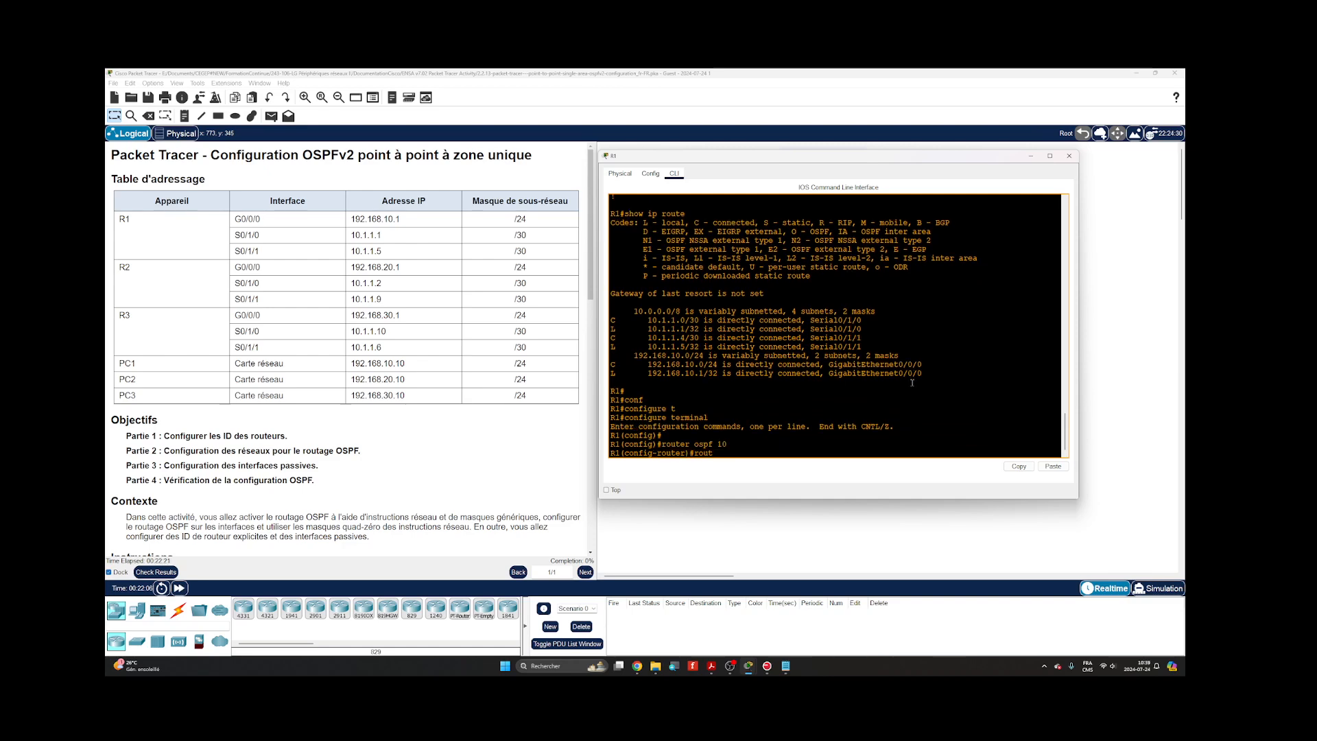
text(er)
key(Return)
text(router-id)
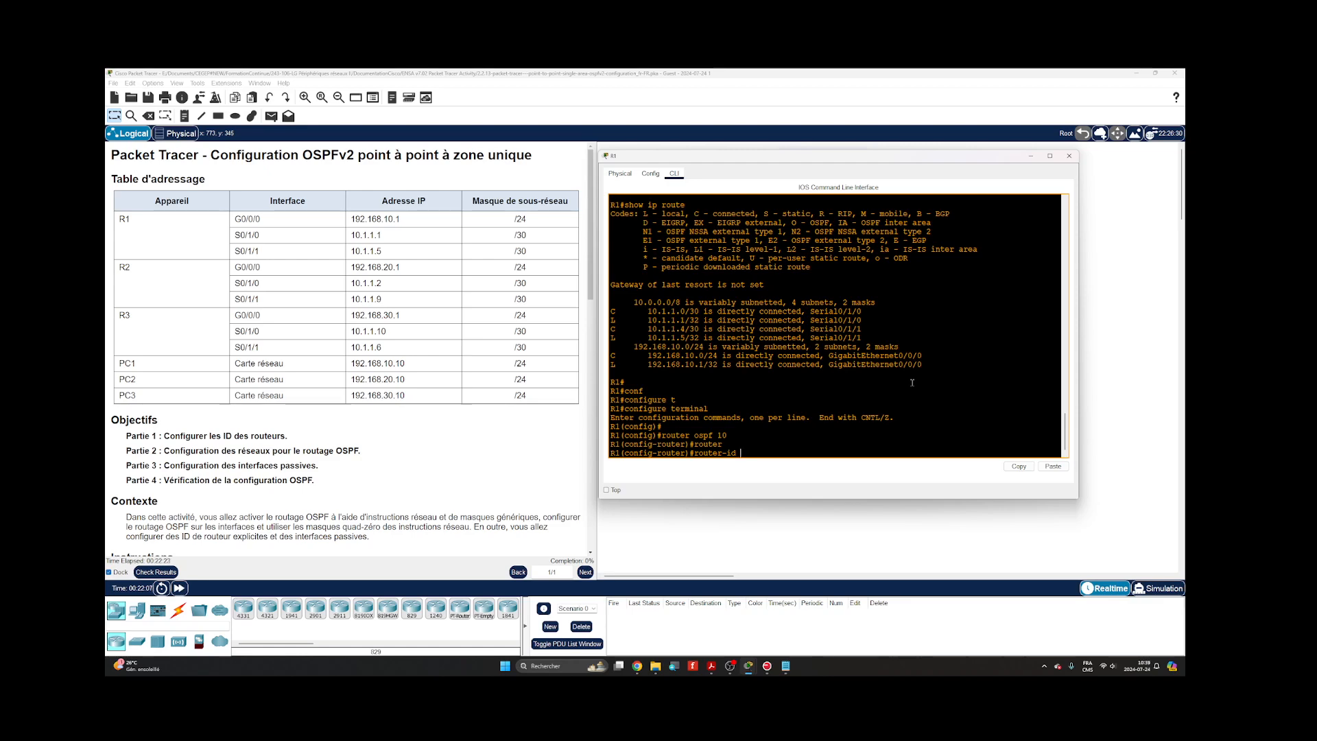
text( 1.1.1.1)
key(Return)
Advertise LAN 1 in R1's OSPF process with network 192.168.10.0 0.0.0.255 area 0.
text(nfig-router)#n)
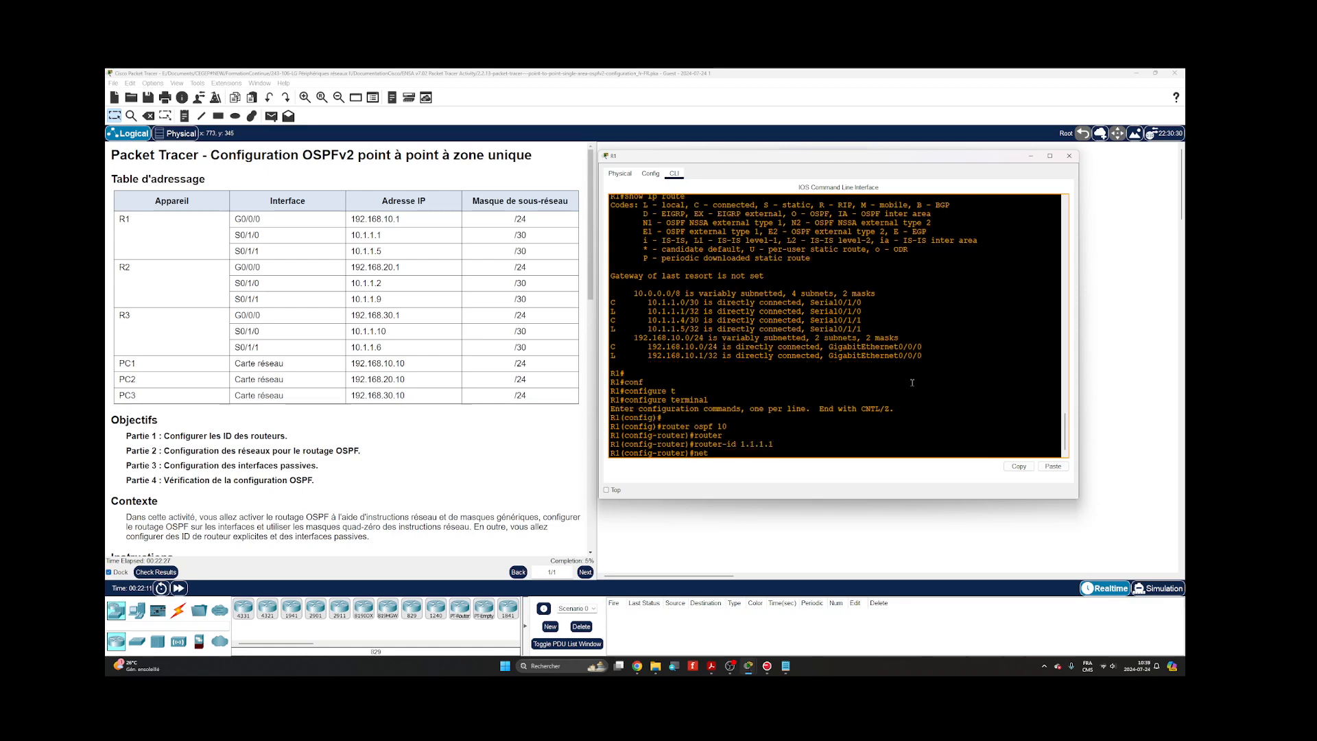
text(et)
key(Tab)
text(192)
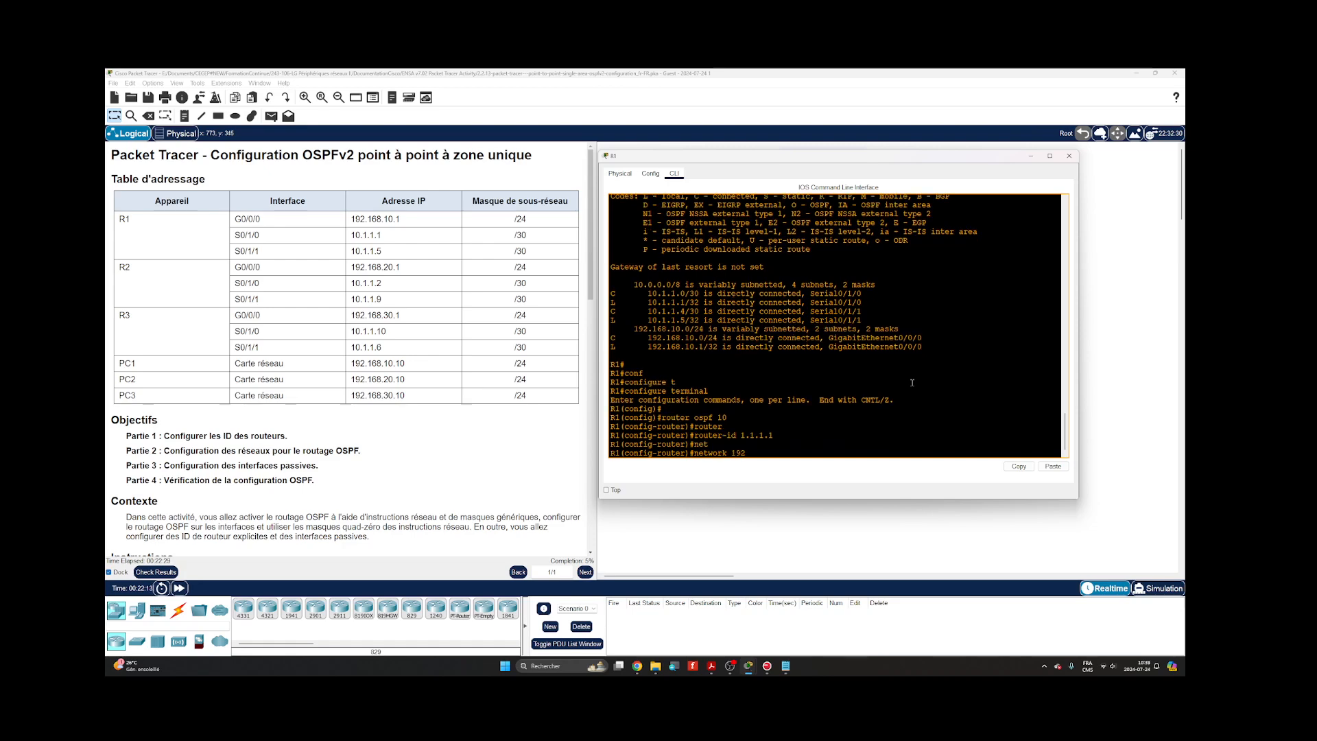
text(.168.10.0 0.0.0.255 a)
key(Tab)
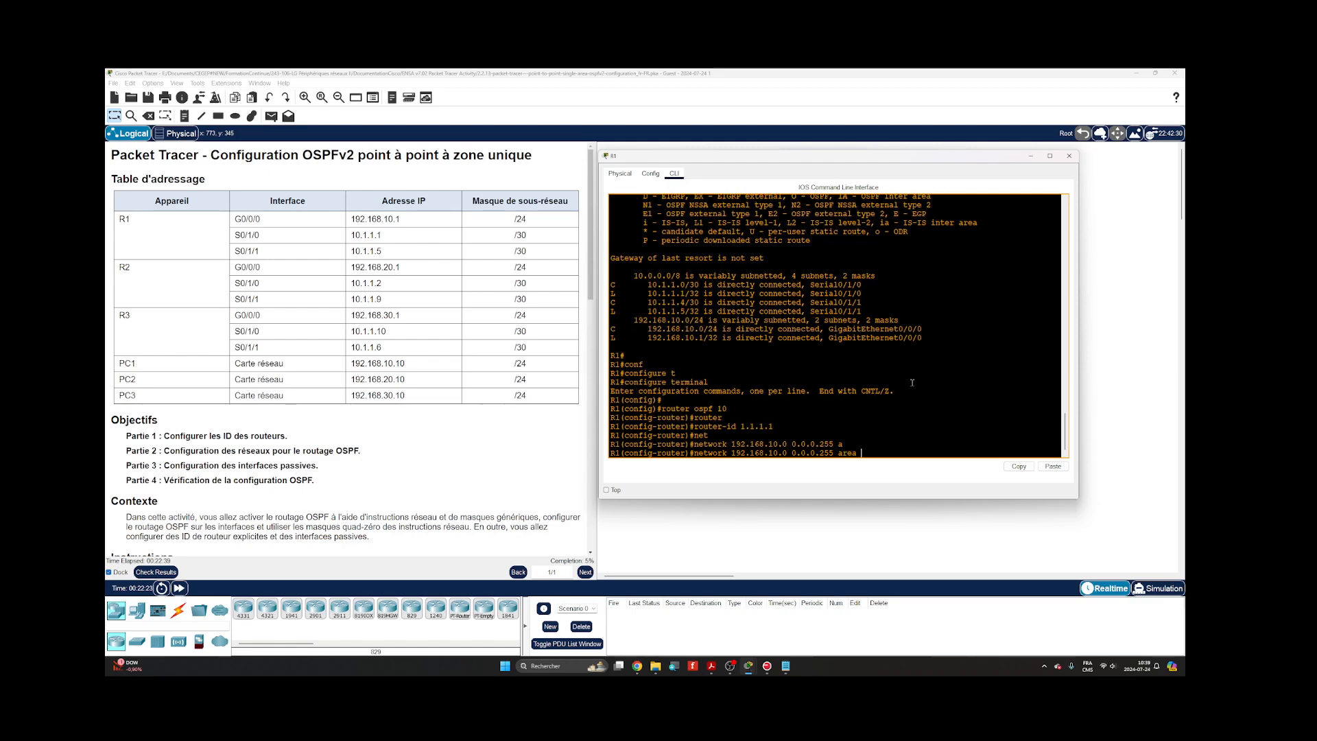
text(0)
key(Return)
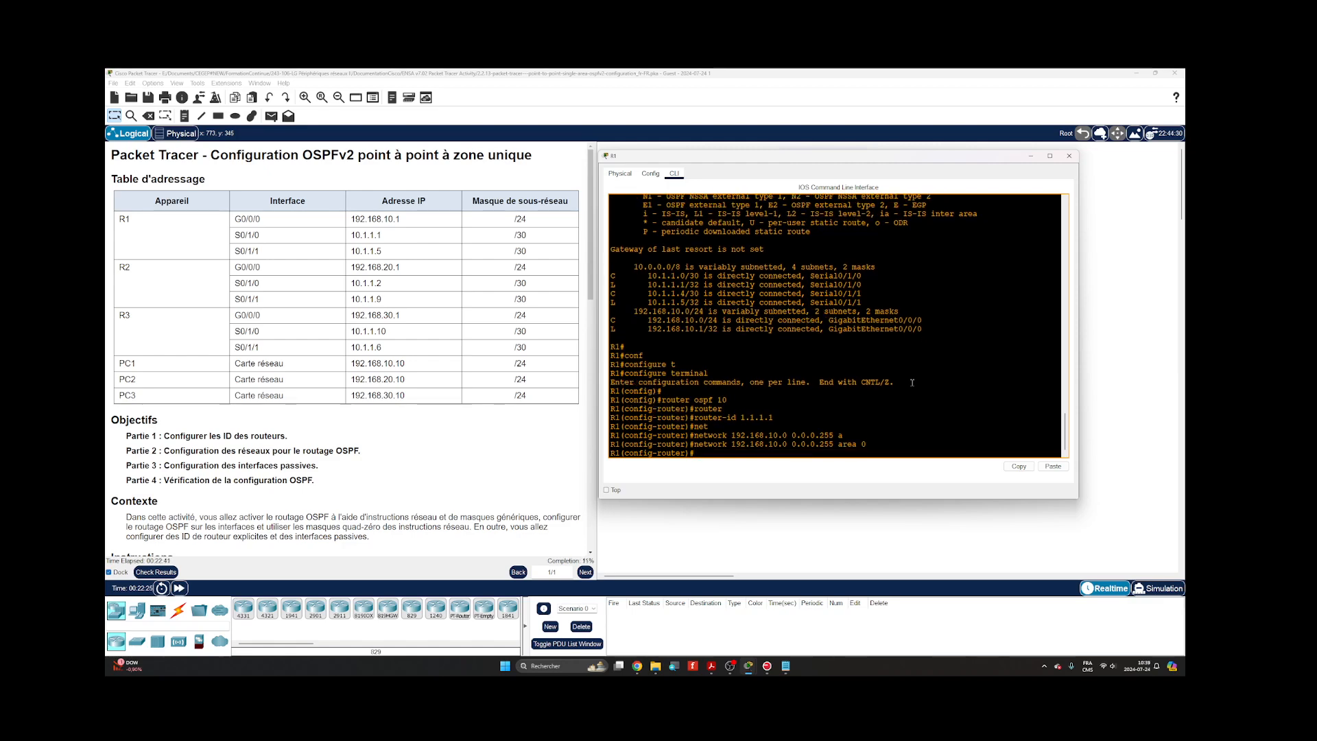
Uncover the topology beside the CLI and advertise R1's link to R2 with network 10.1.1.0 0.0.0.3 area 0.
text(net)
drag(778, 156, 355, 168)
key(Tab)
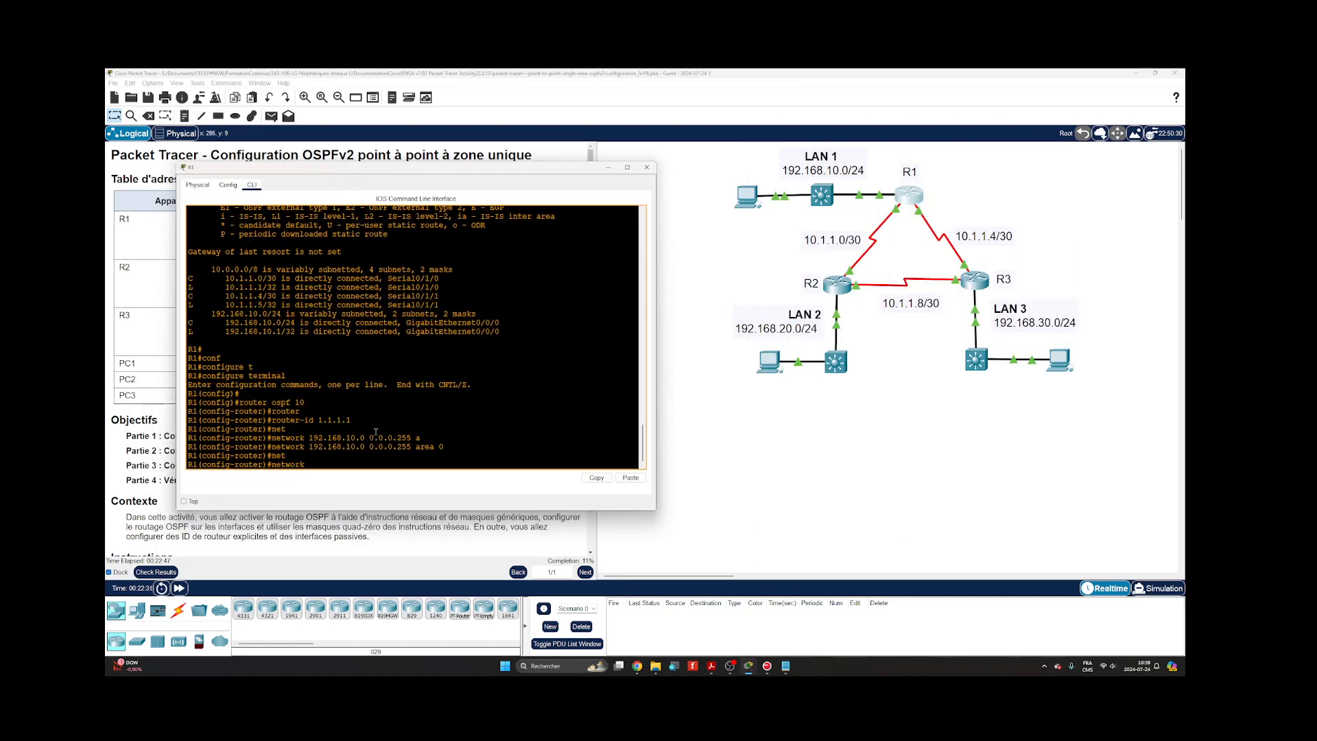
text(10.1.1.0 0.0.0.3 a)
key(Tab)
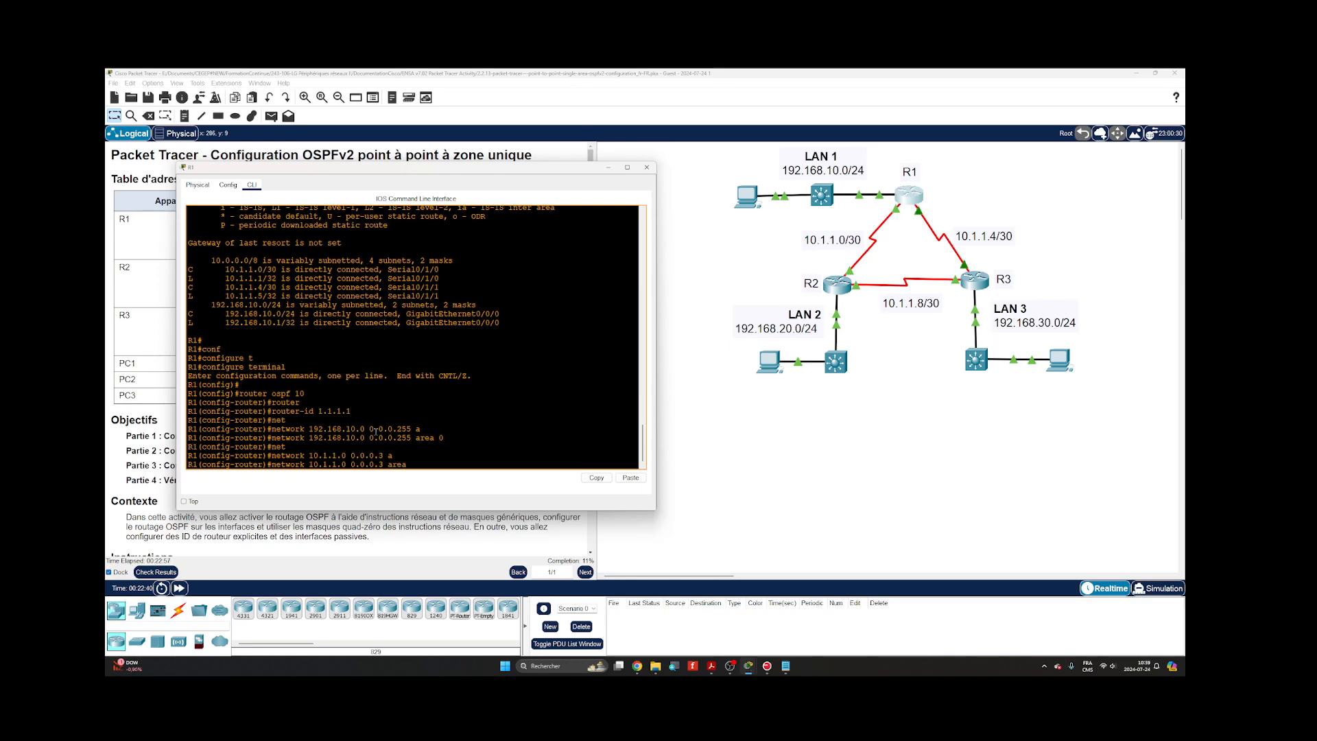
text(0)
key(Return)
Reuse the previous network statement to advertise R1's link to R3 as network 10.1.1.4 0.0.0.3 area 0.
key(Up)
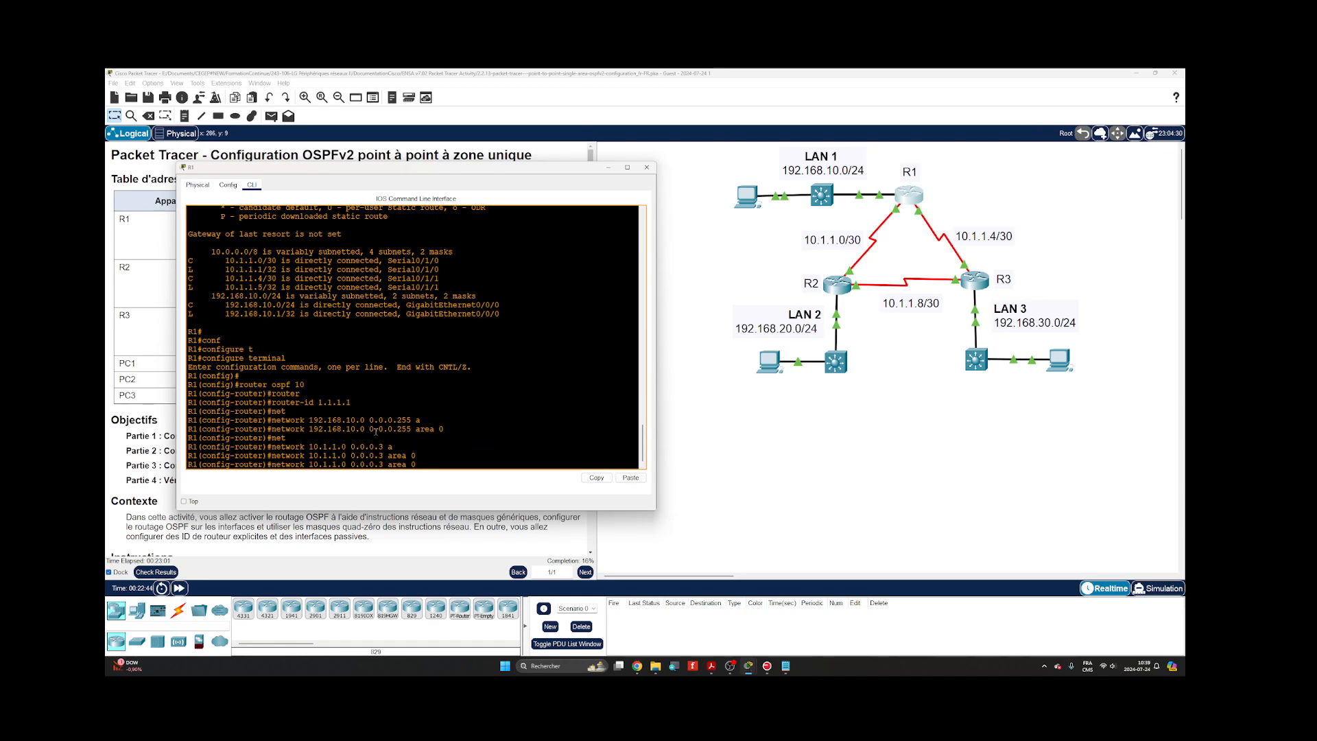
key(BackSpace)
text(4)
key(Return)
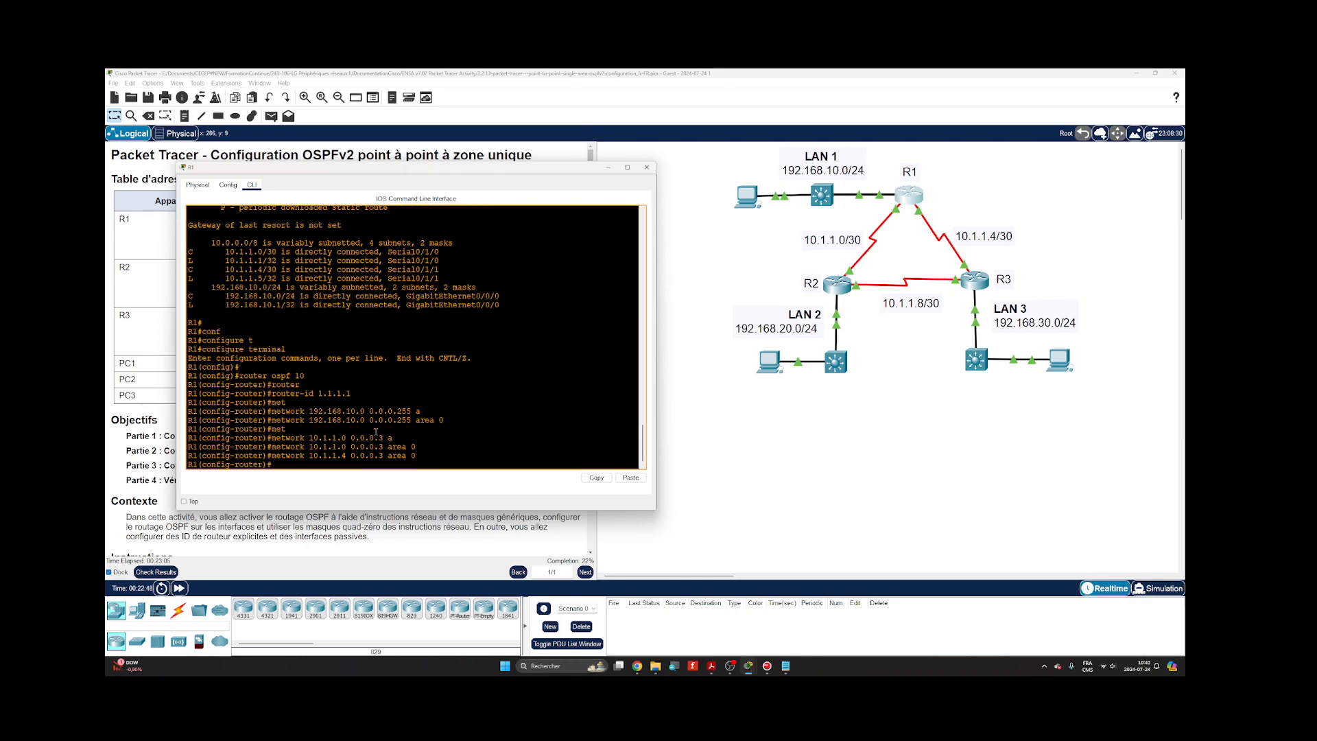
Make g0/0/0 a passive interface in R1's OSPF process and end configuration mode.
text(pas)
key(Tab)
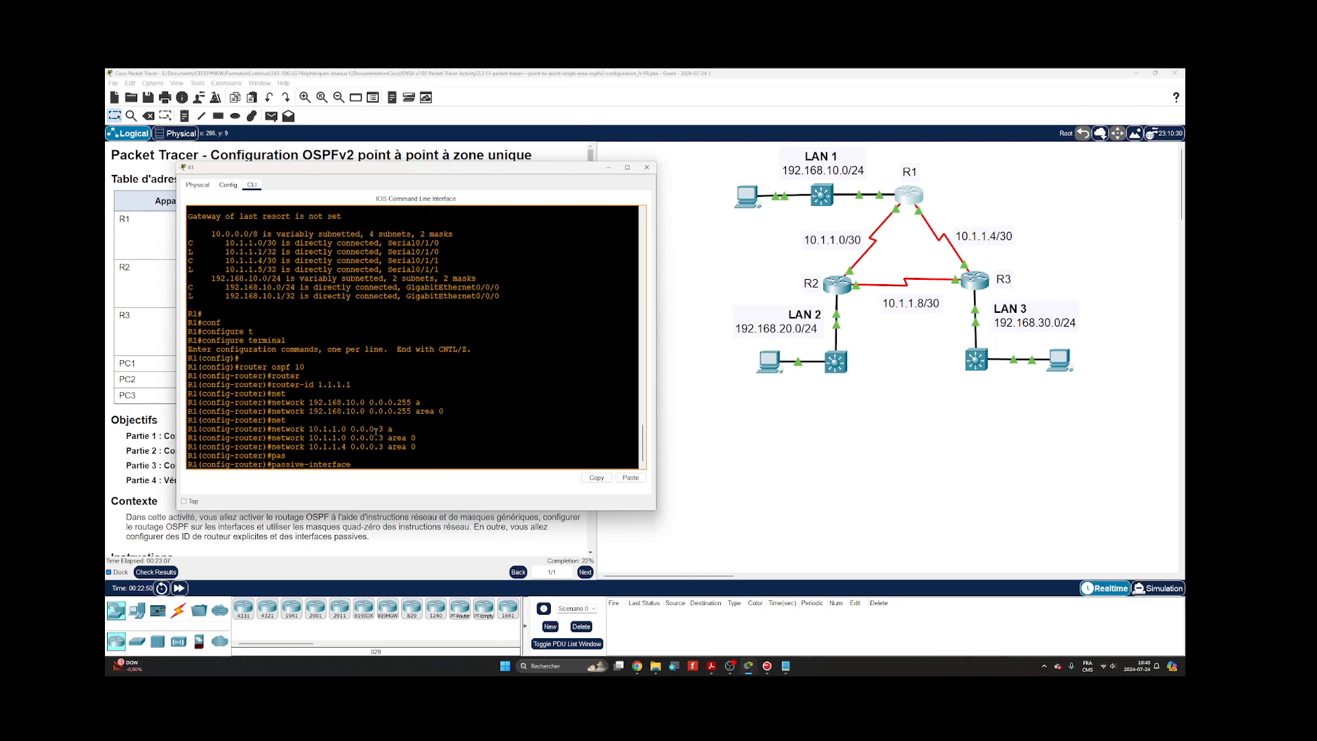
text(g0/0/0)
key(Return)
text(en)
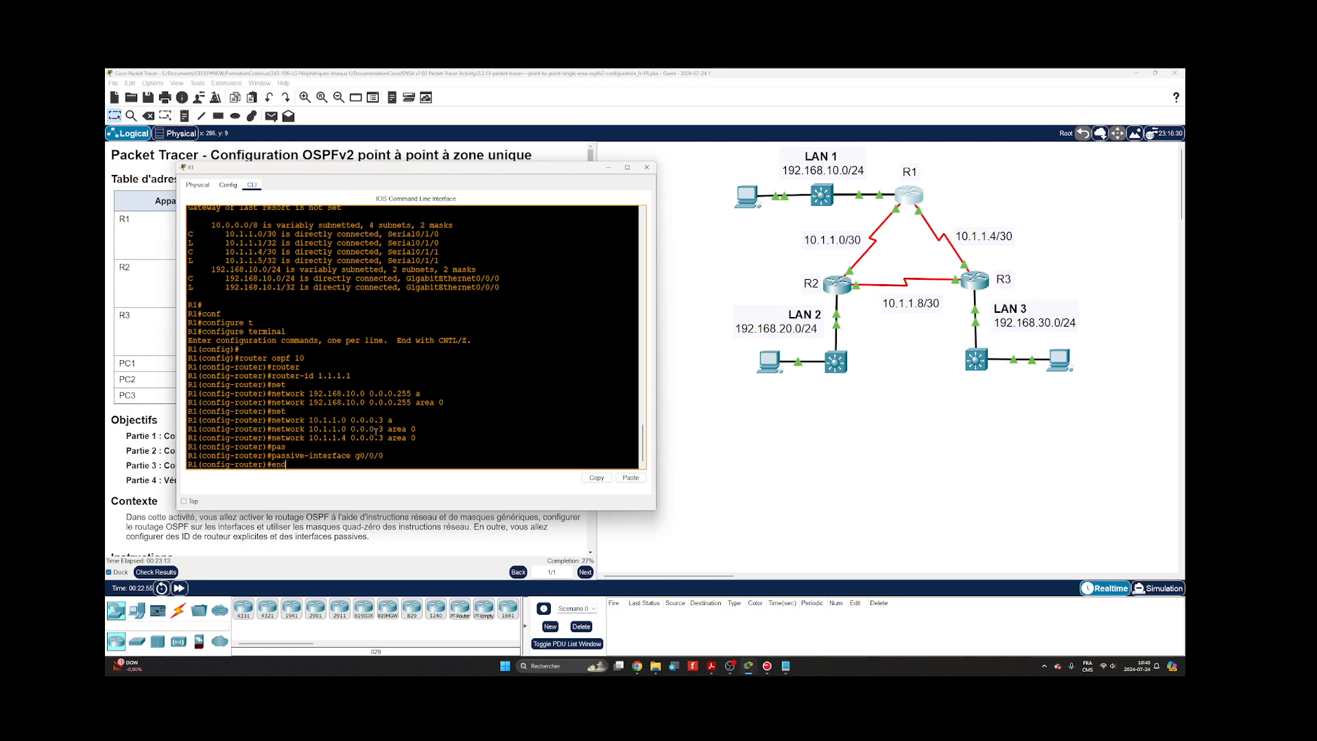
text(d)
key(Return)
Check R1's routing table after the OSPF configuration with show ip route.
key(Return)
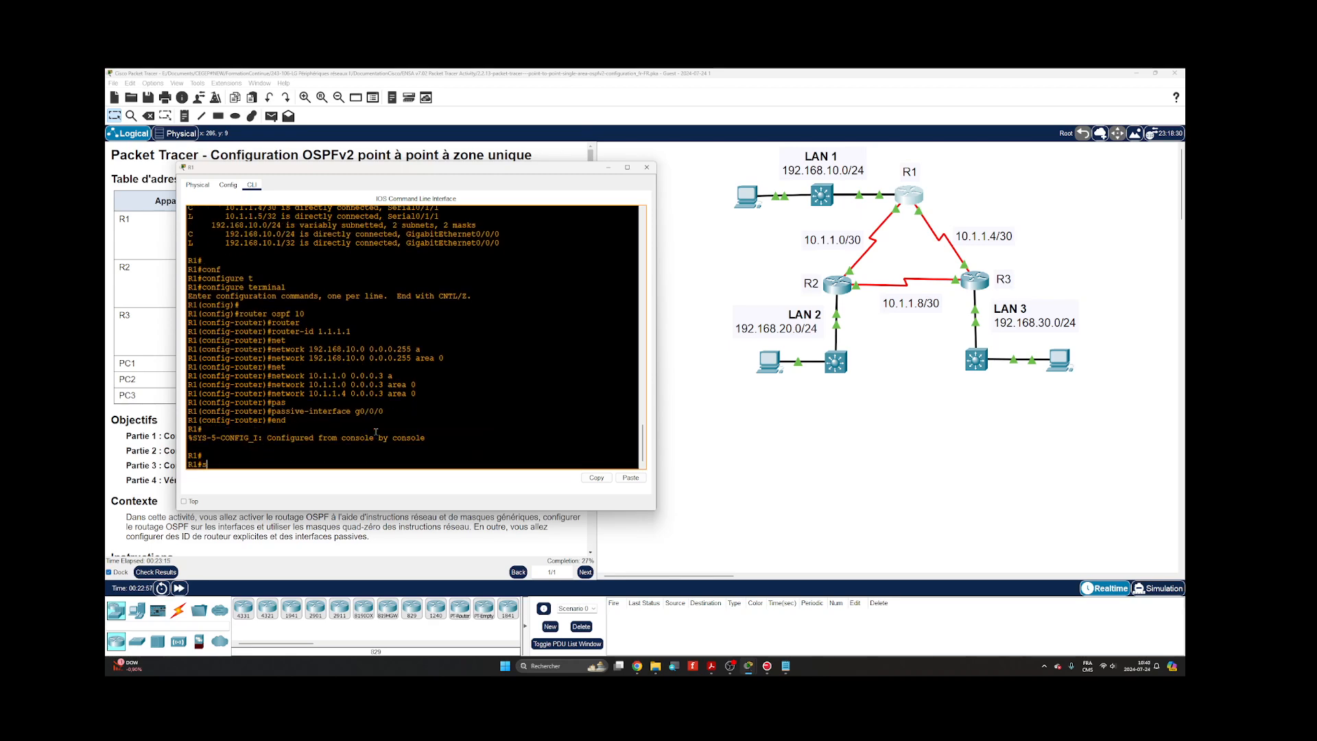
text(show ip route)
key(Return)
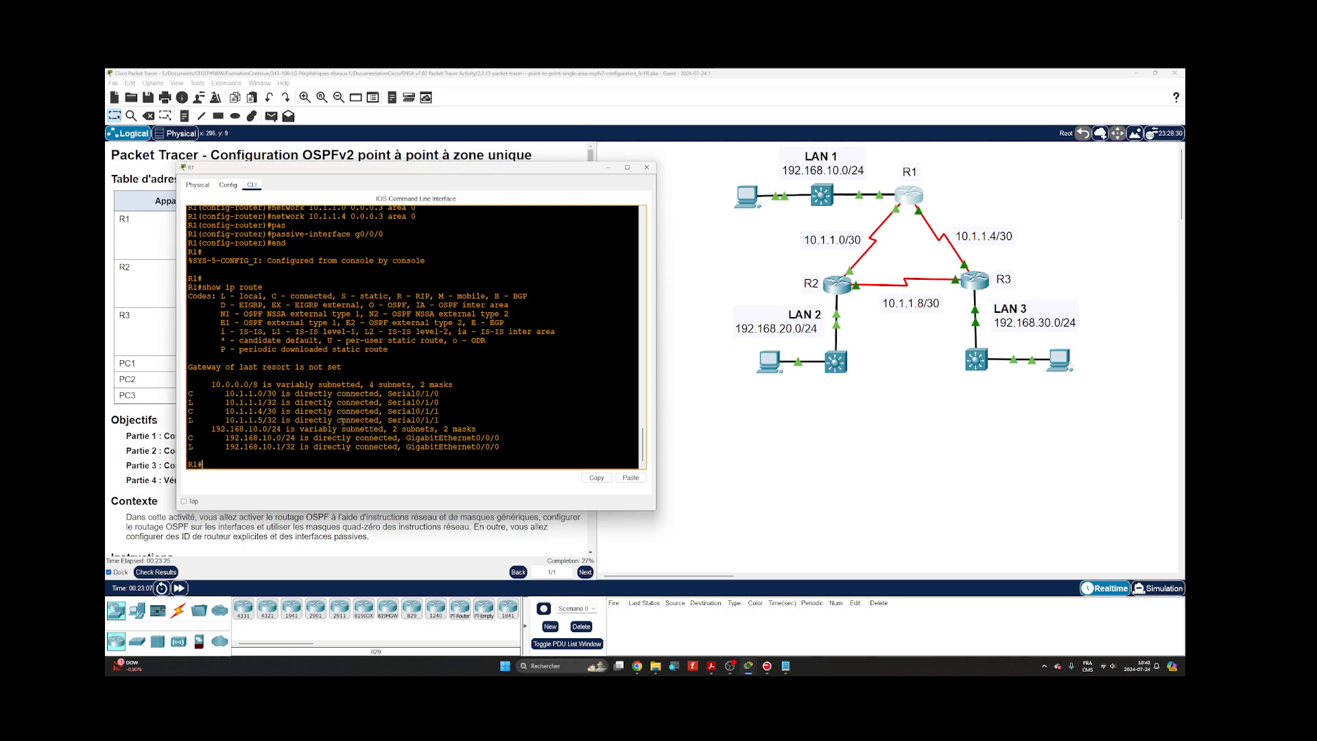
Check R1's OSPF settings with show ip protocols and close R1's window.
key(Return)
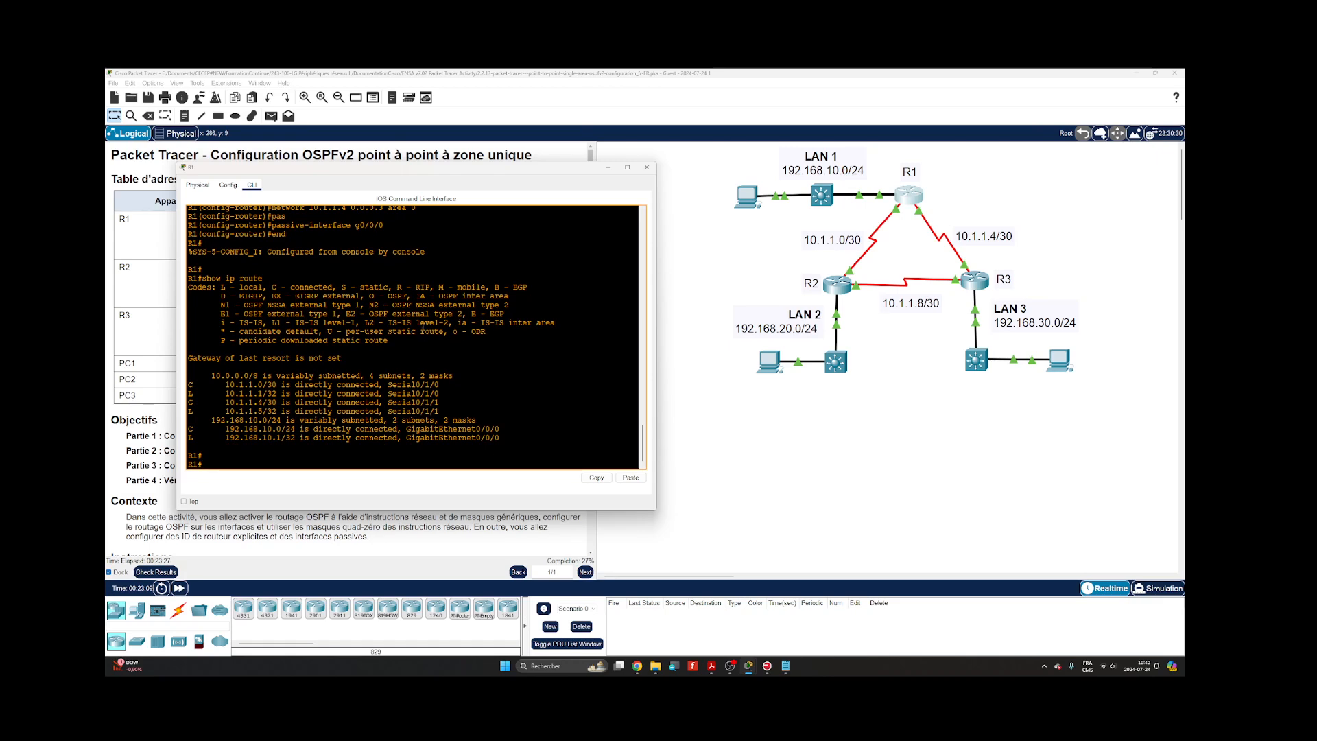
key(Return)
key(Return)
key(Return)
key(Return)
key(Return)
text(s)
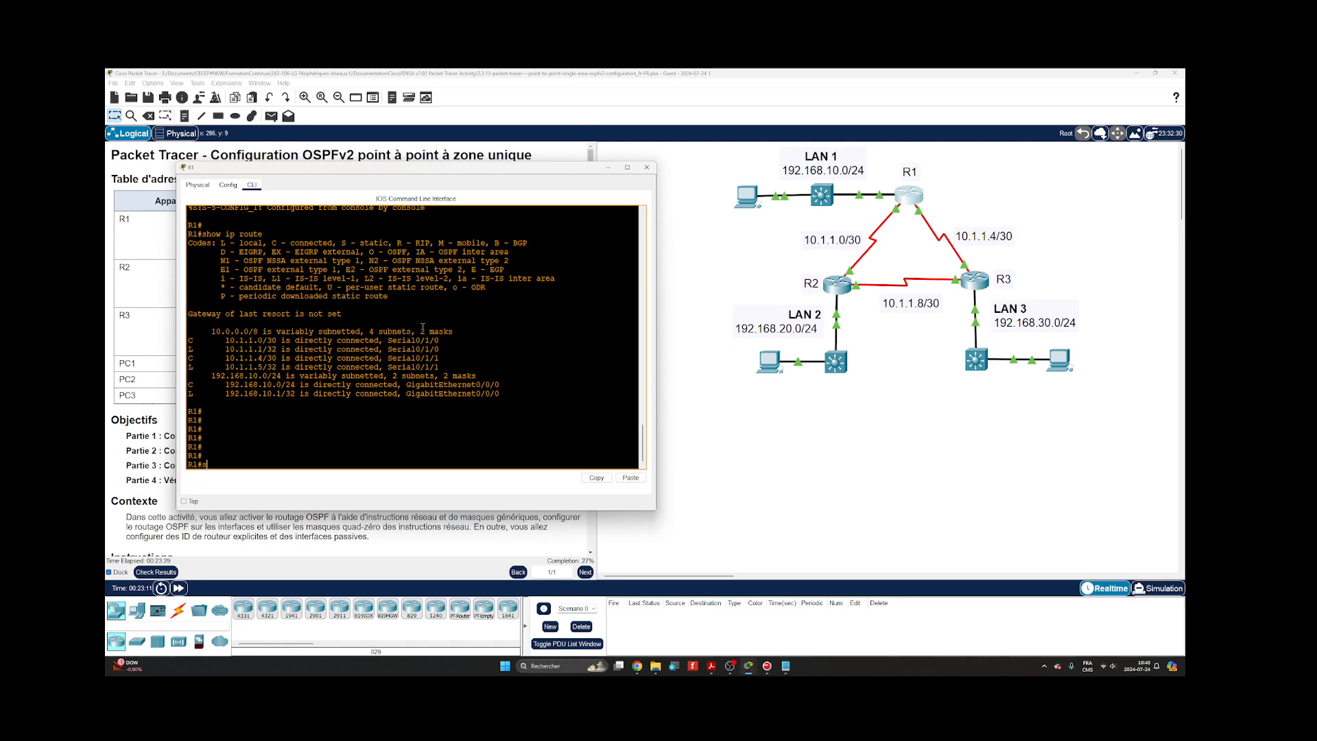
text(how i)
key(BackSpace)
text(protoc)
key(Tab)
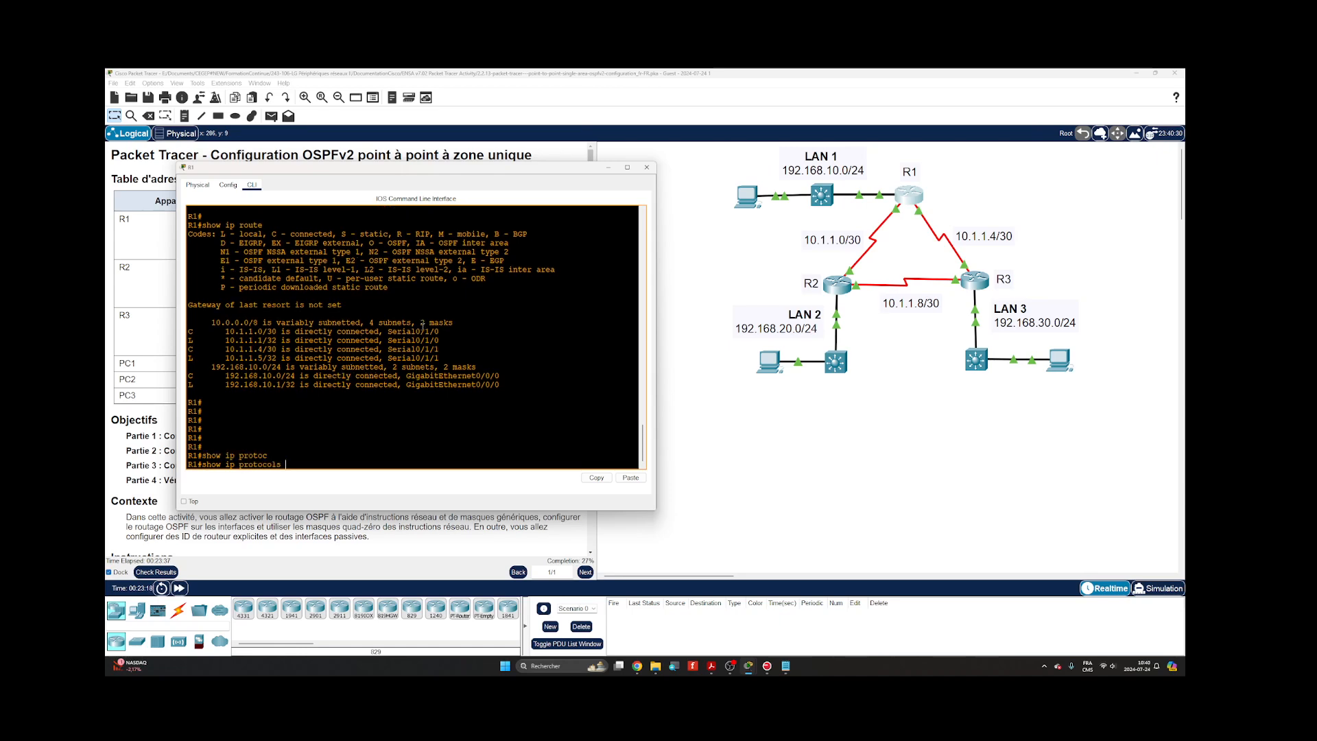
key(Return)
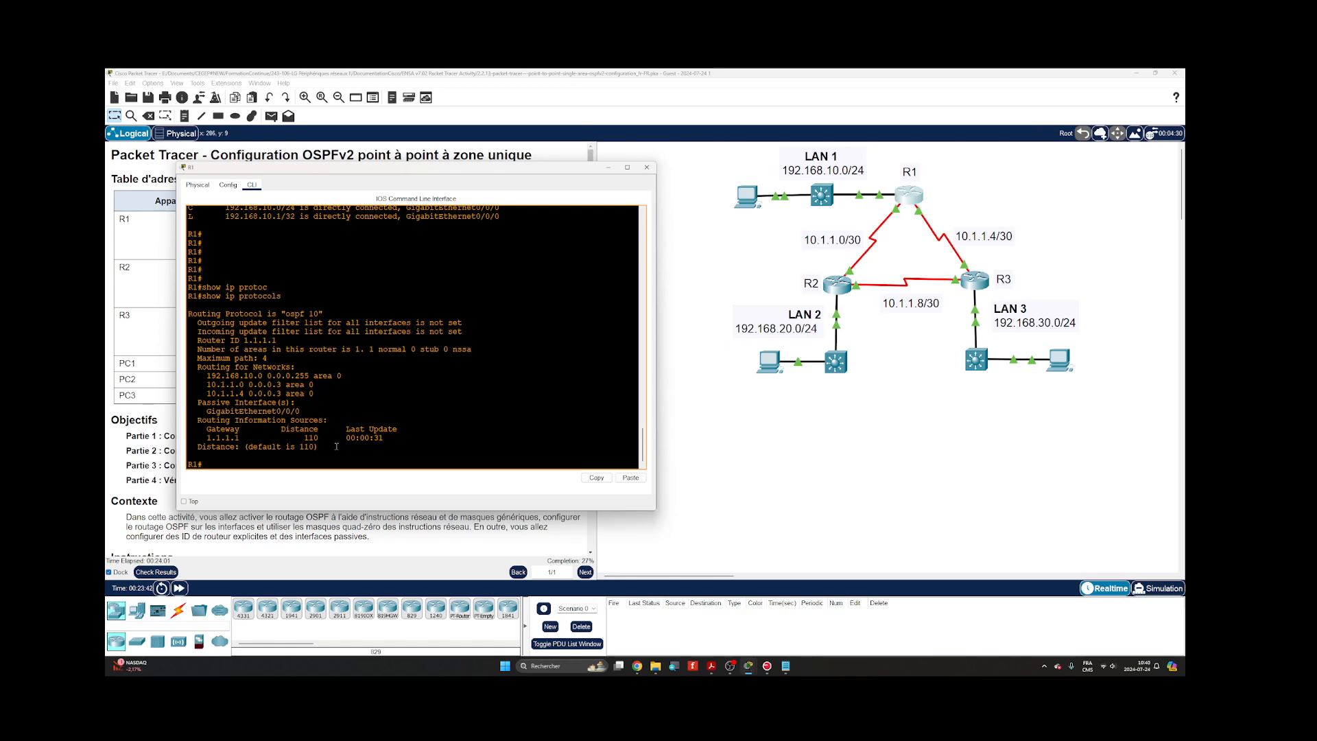
click(646, 167)
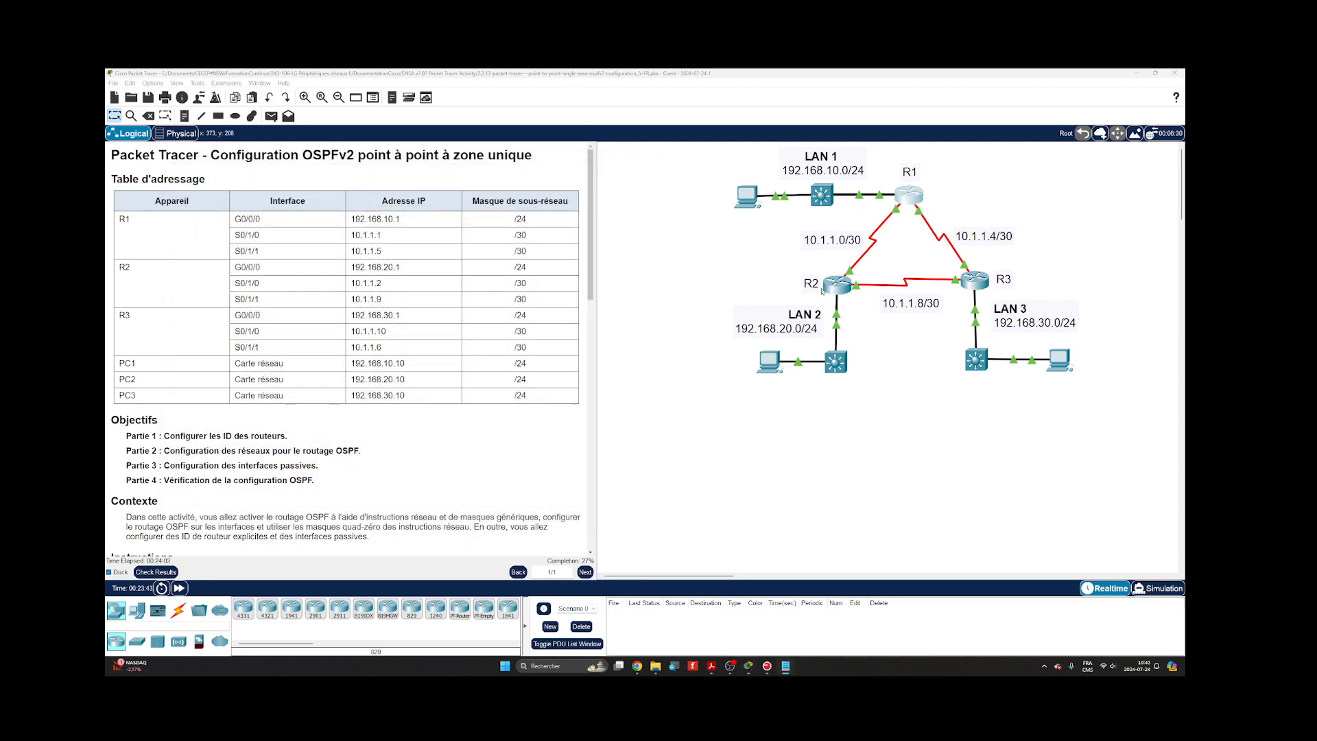
Open R2's CLI in an enlarged window clear of the topology and enter global configuration mode.
click(837, 282)
drag(657, 235, 321, 150)
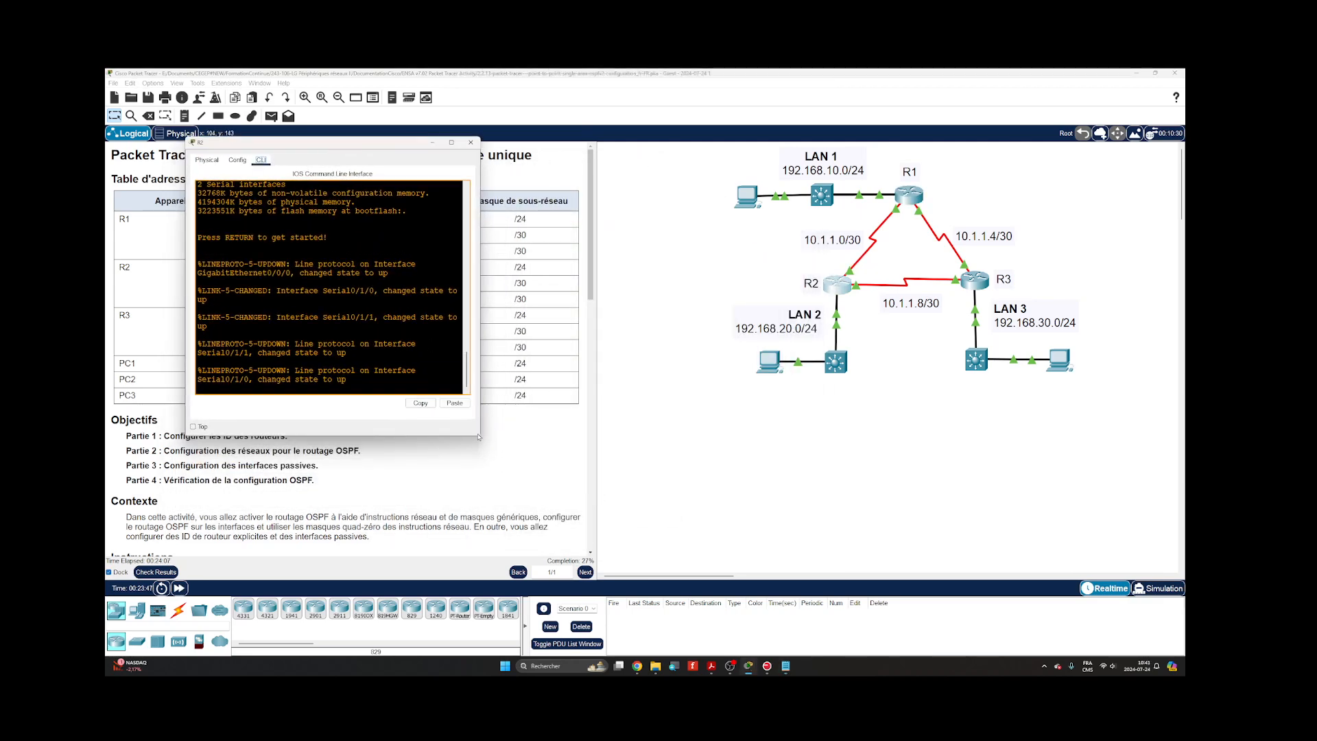
drag(478, 436, 671, 463)
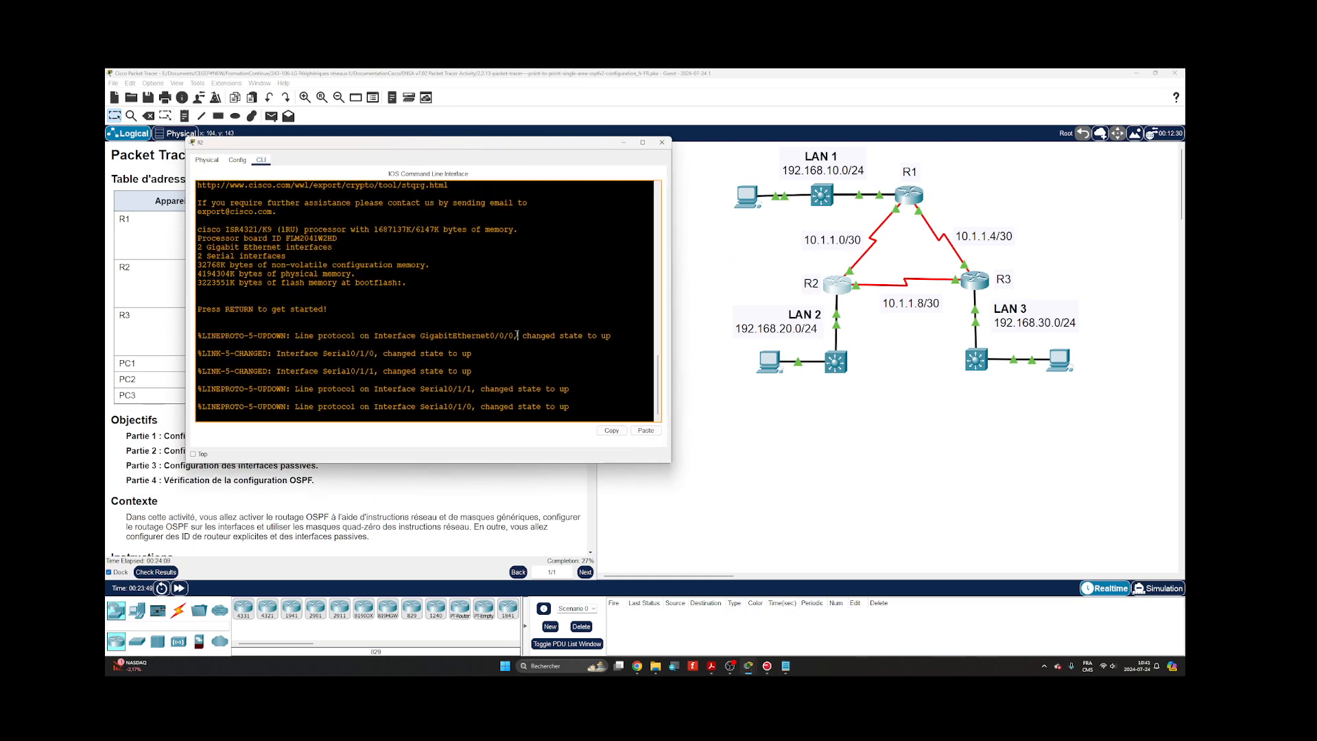
key(Return)
text(en)
key(Return)
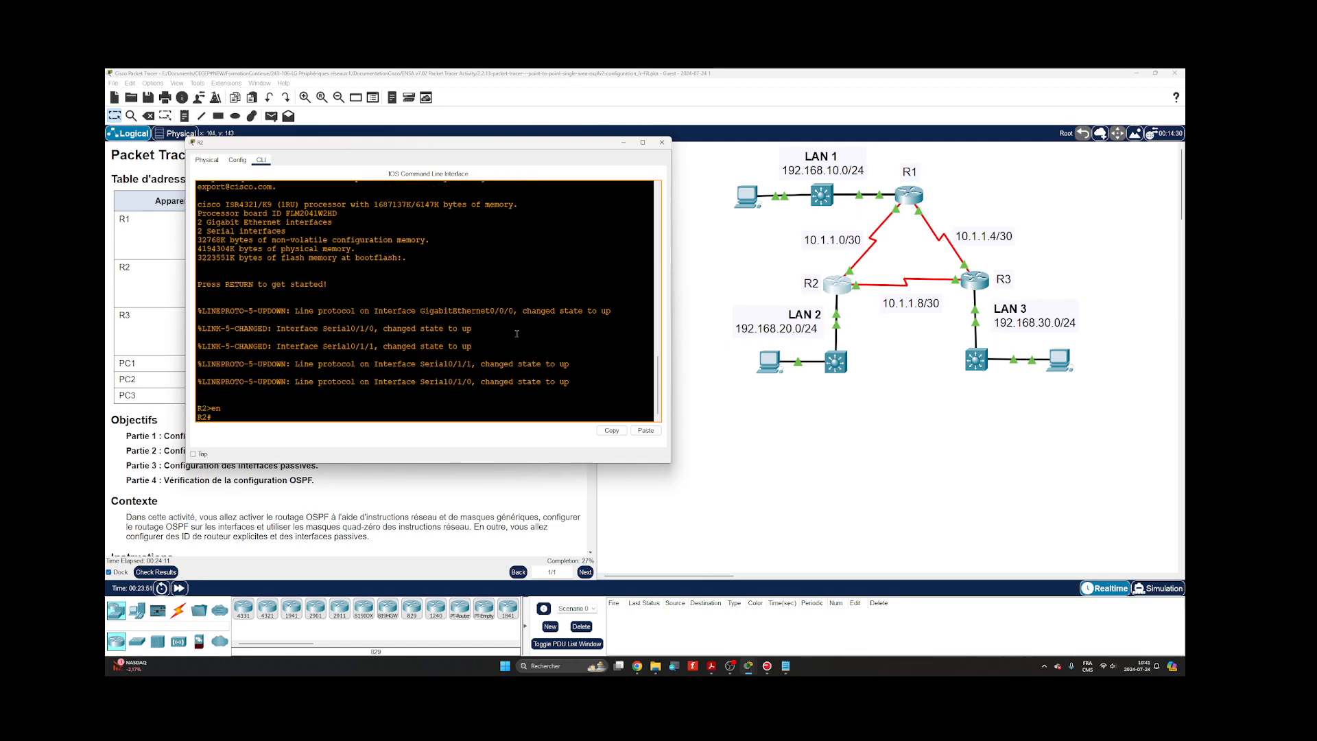
text(conf)
key(Tab)
text(t)
key(Tab)
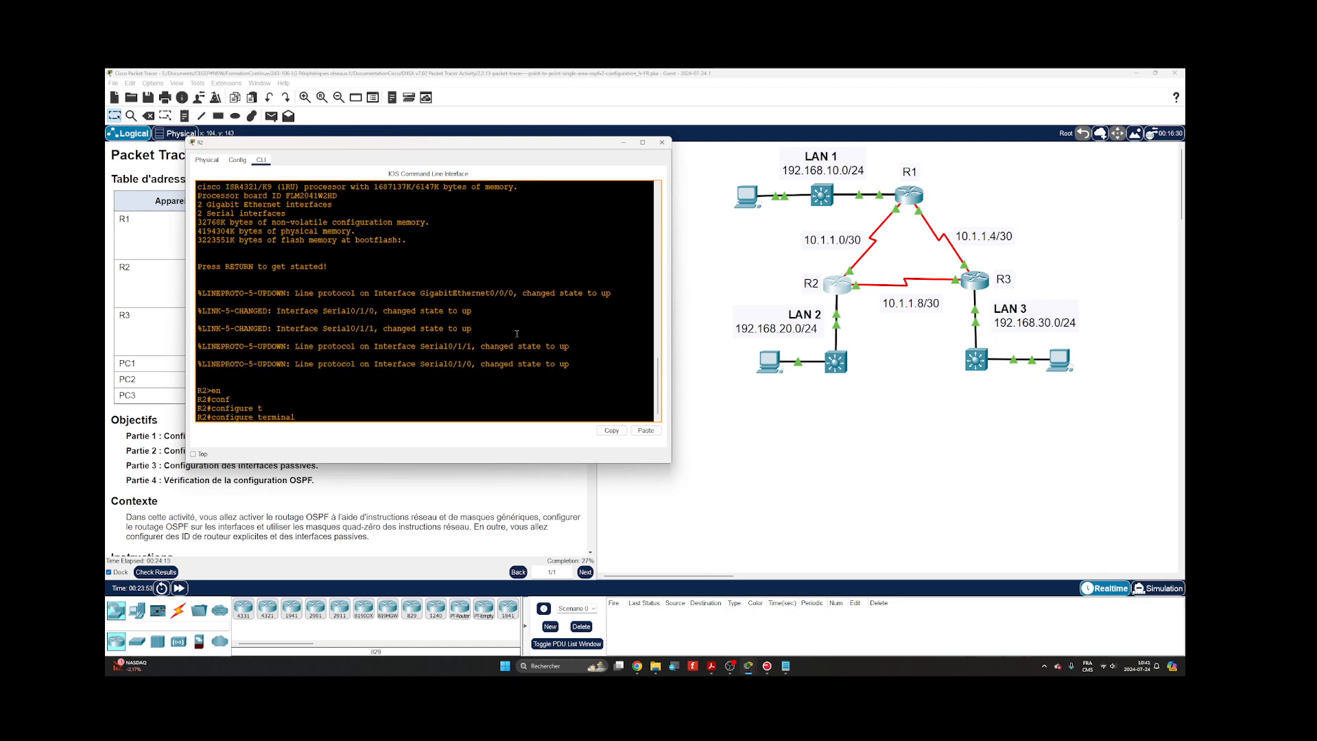
key(Return)
Start OSPF process 10 on R2 and set its router ID to 2.2.2.2.
text(rout)
key(Tab)
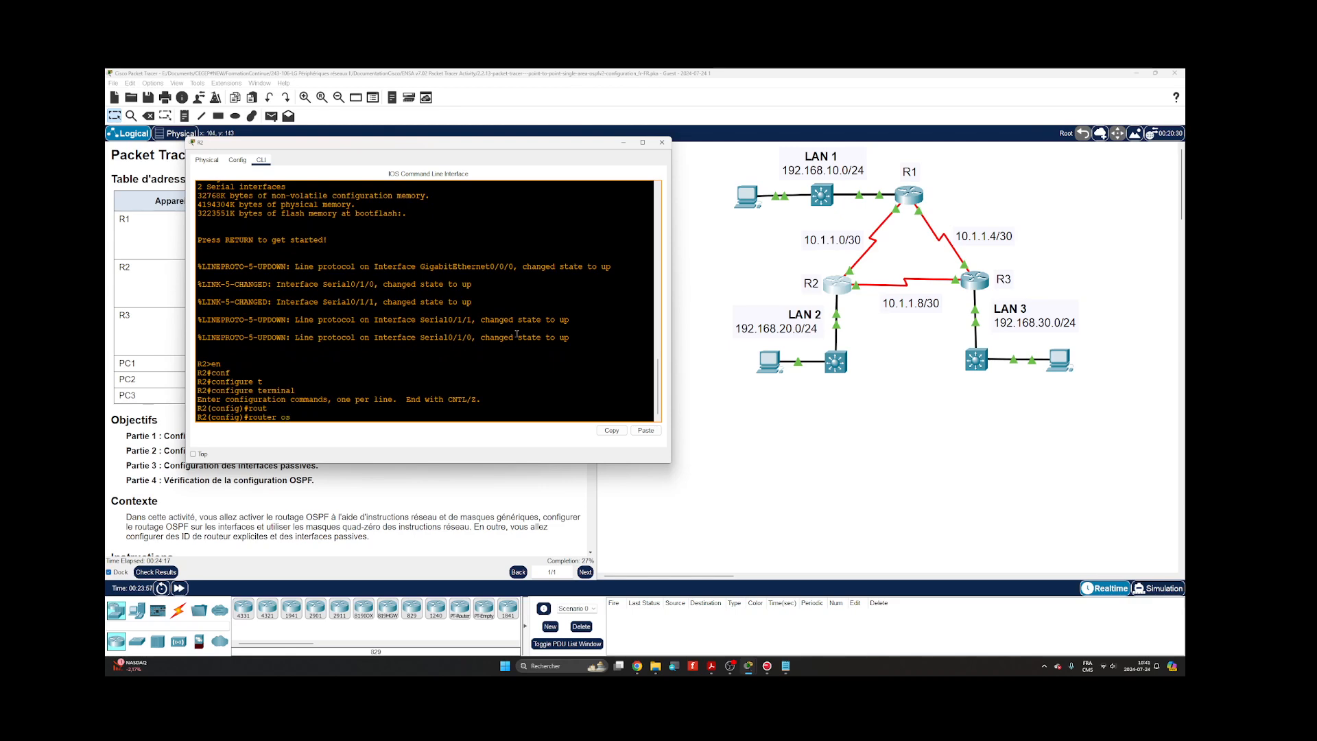
text(os)
key(Tab)
text(10)
key(Return)
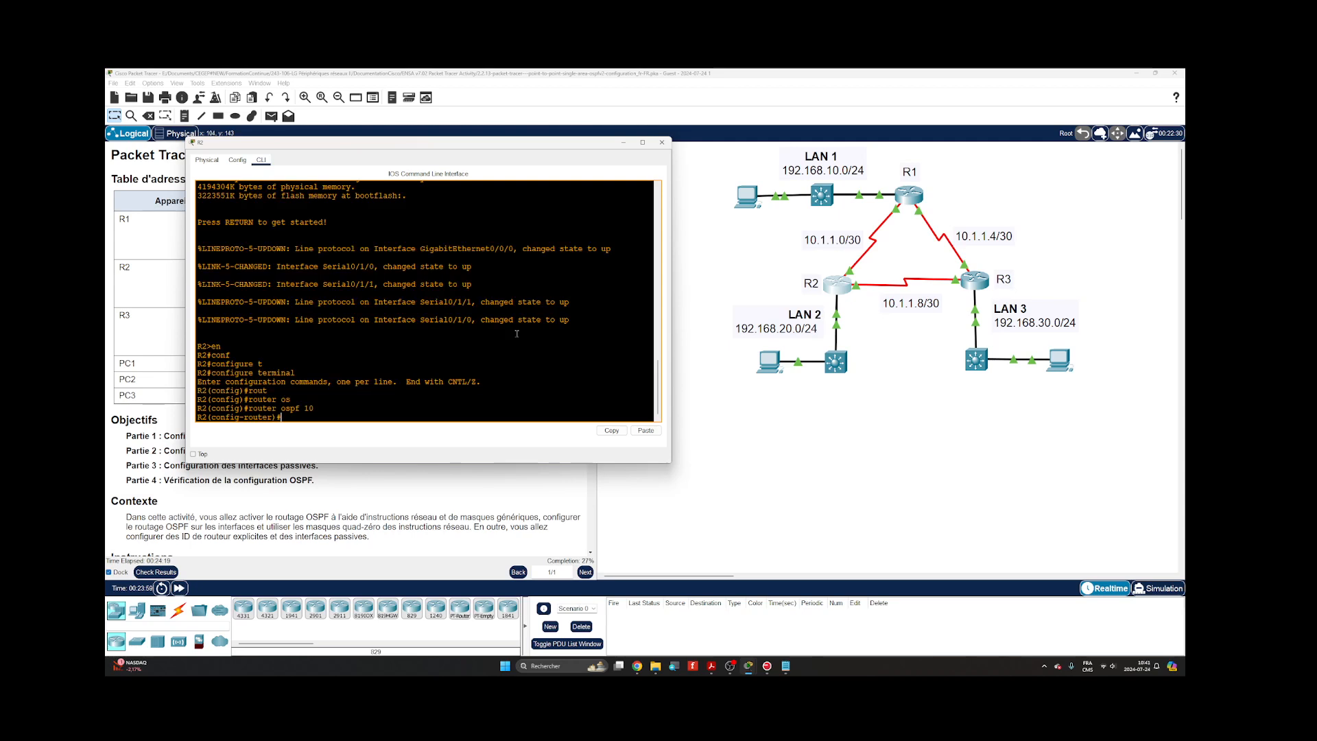
text(rou)
key(Tab)
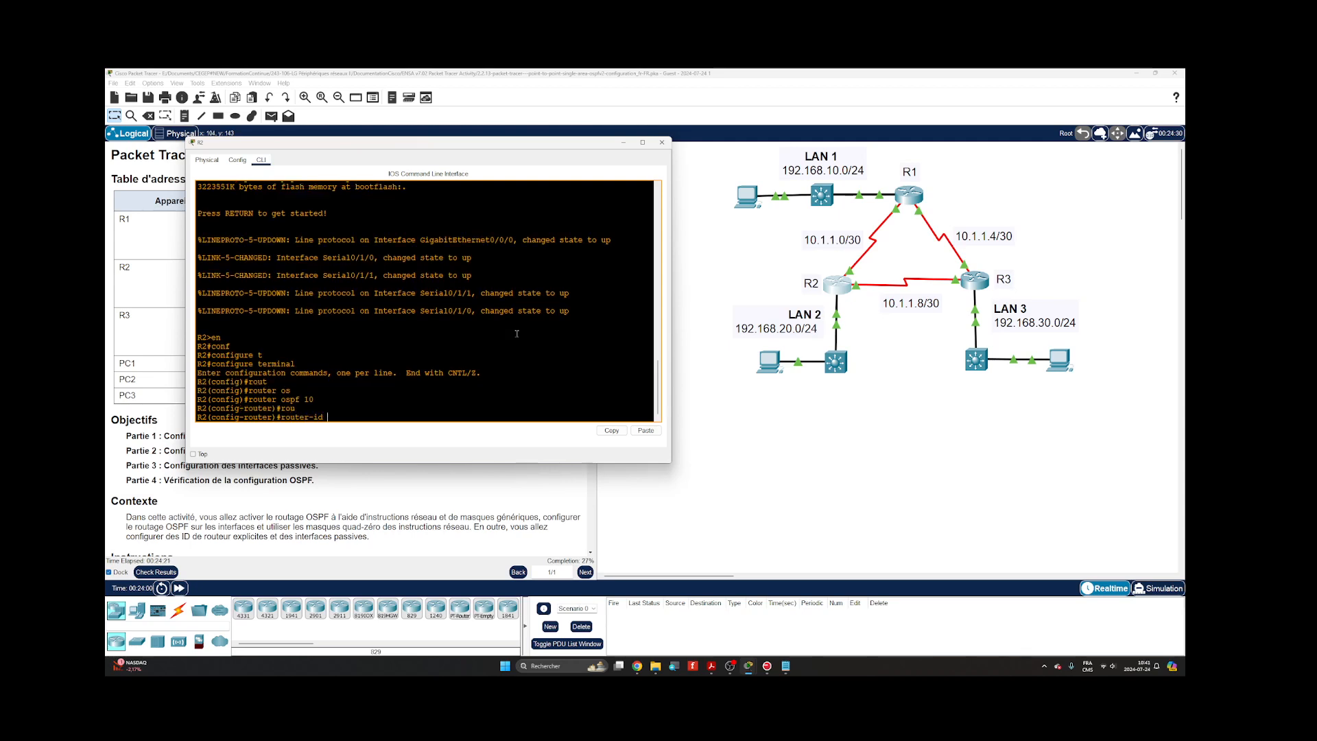
text(2.2.2.2)
key(Return)
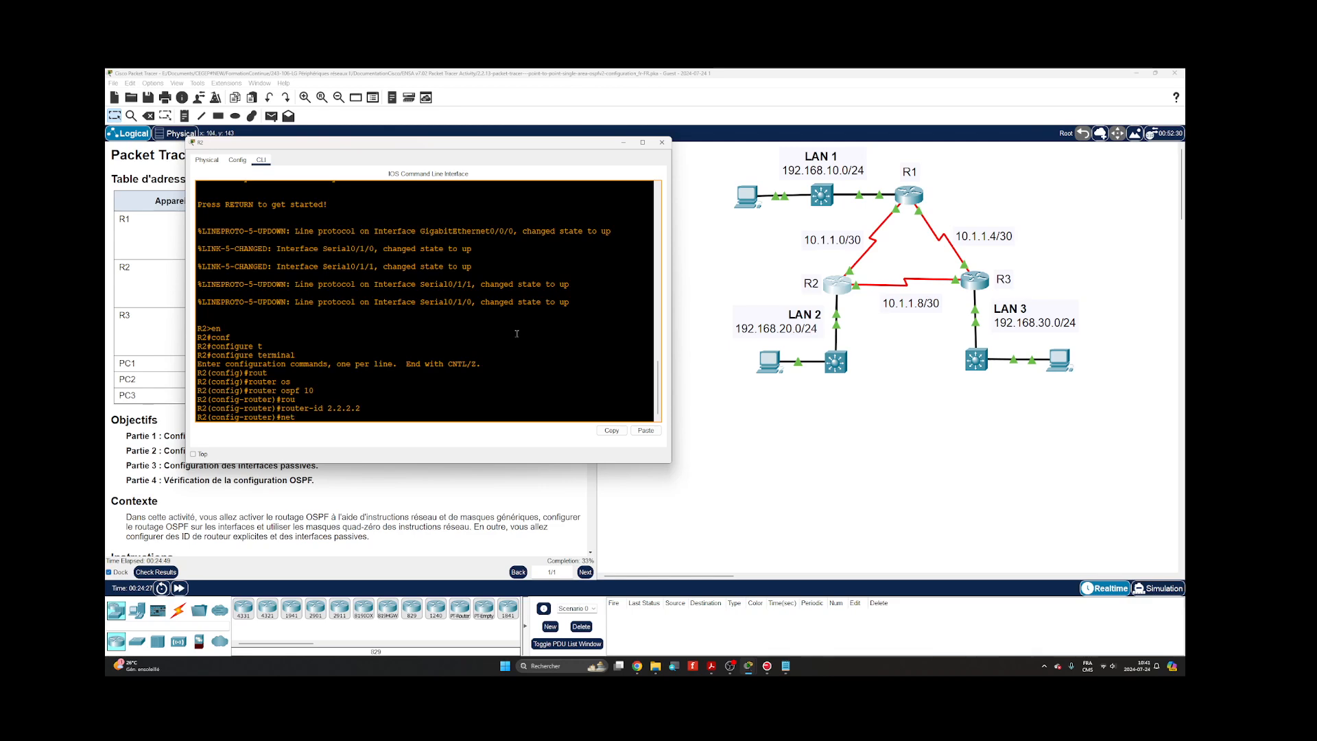
Advertise R2's LAN interface address in OSPF with network 192.168.20.1 0.0.0.0 area 0.
text(t)
key(Tab)
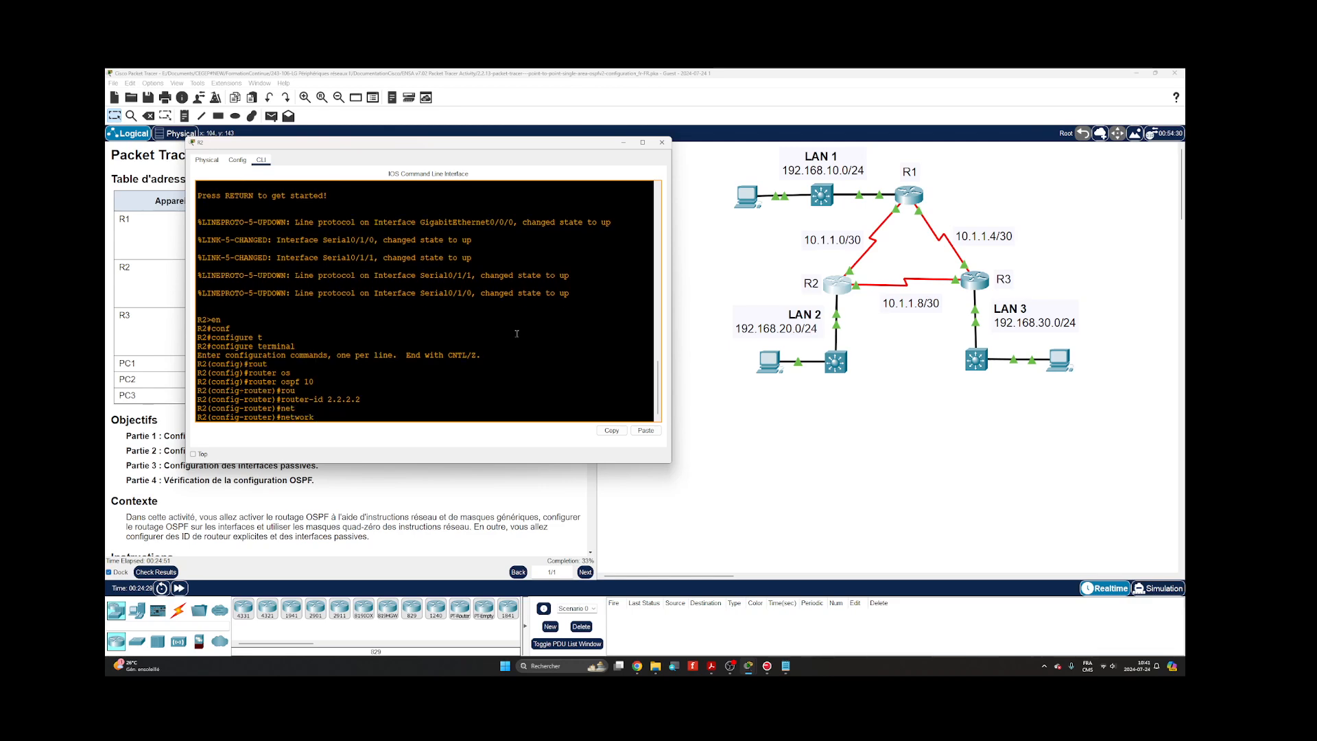
text(192.168.20.1.)
key(BackSpace)
text(0.0.0.0  are)
key(Tab)
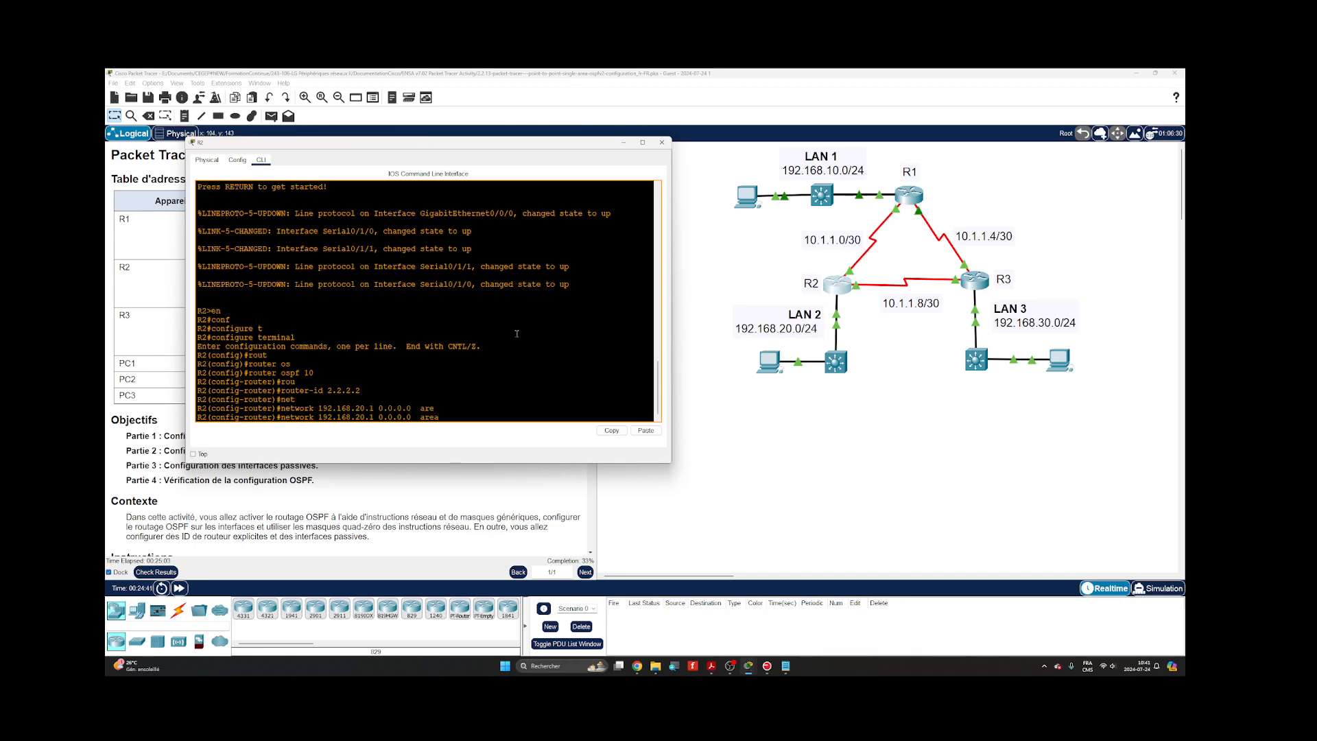
text(0)
key(Return)
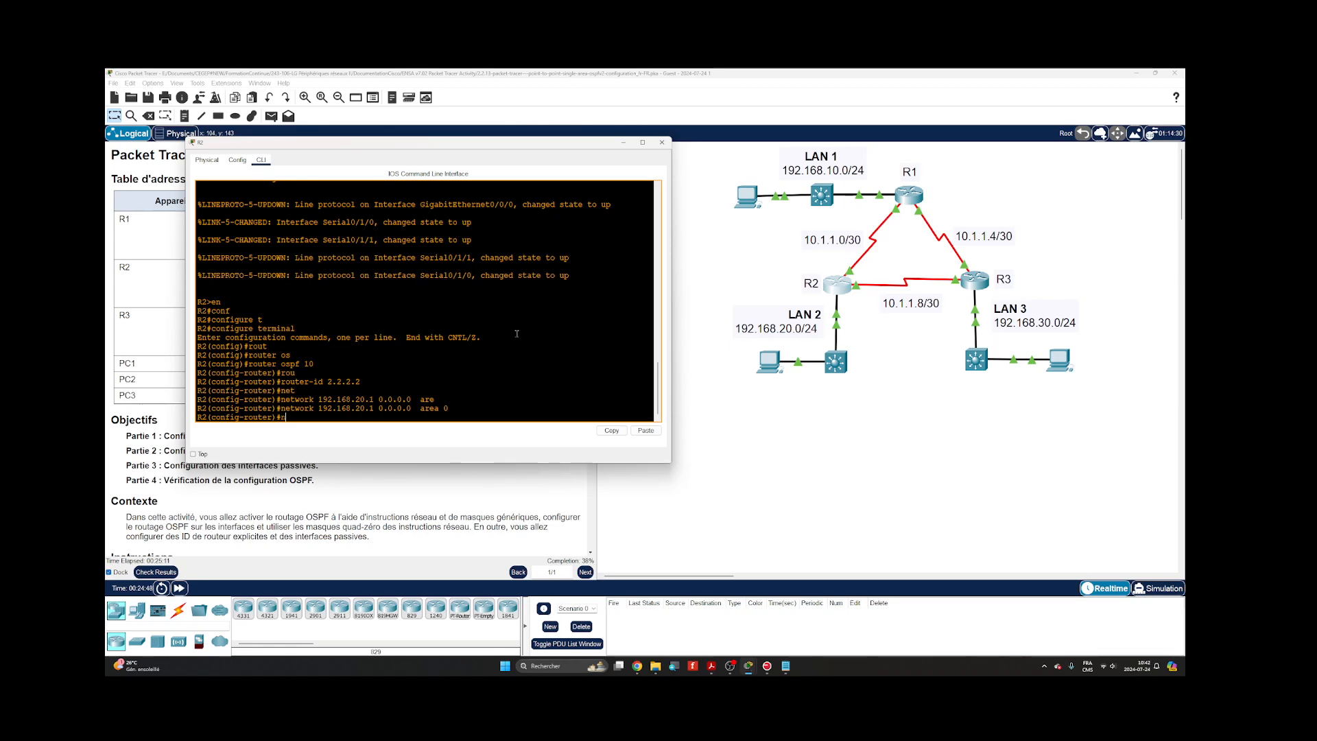
Advertise R2's interface towards R1 with network 10.1.1.2 0.0.0.0 area 0.
text(net)
key(Tab)
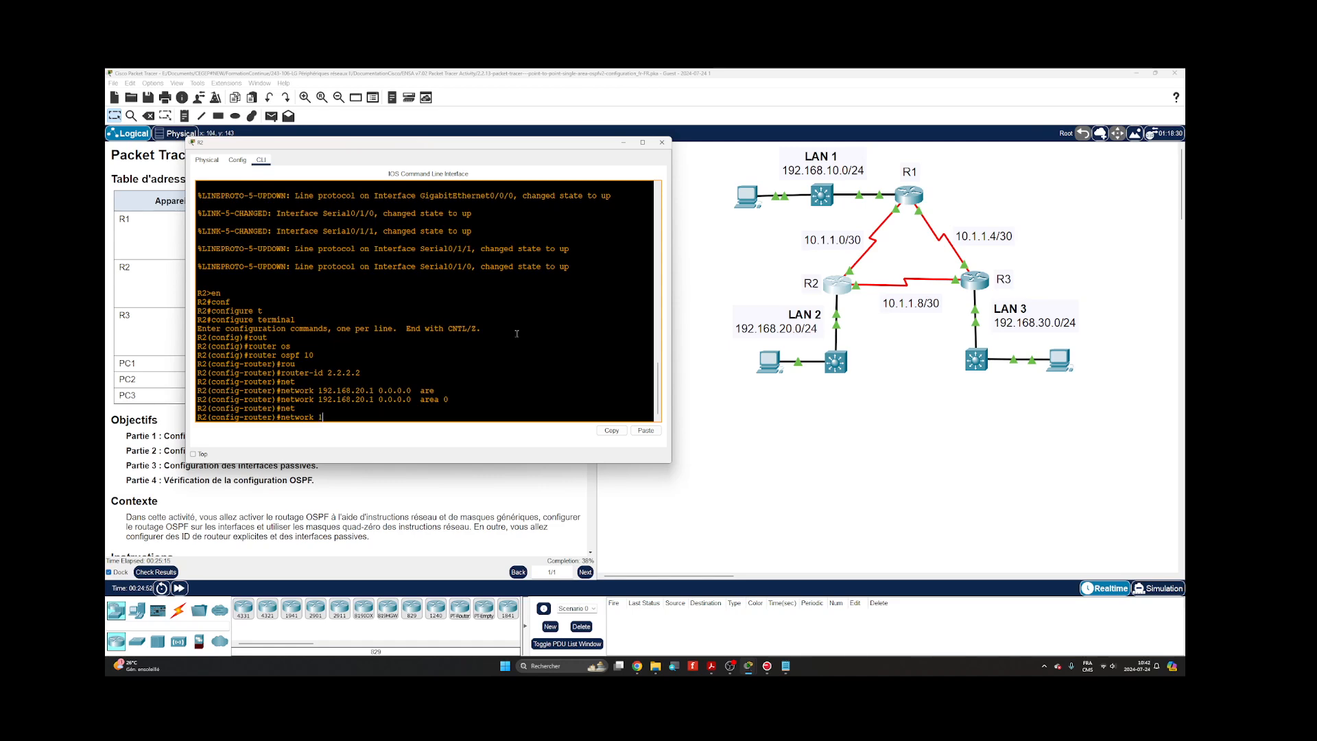
text(10.1.1.2 0.0.0.0 are)
key(Tab)
key(Return)
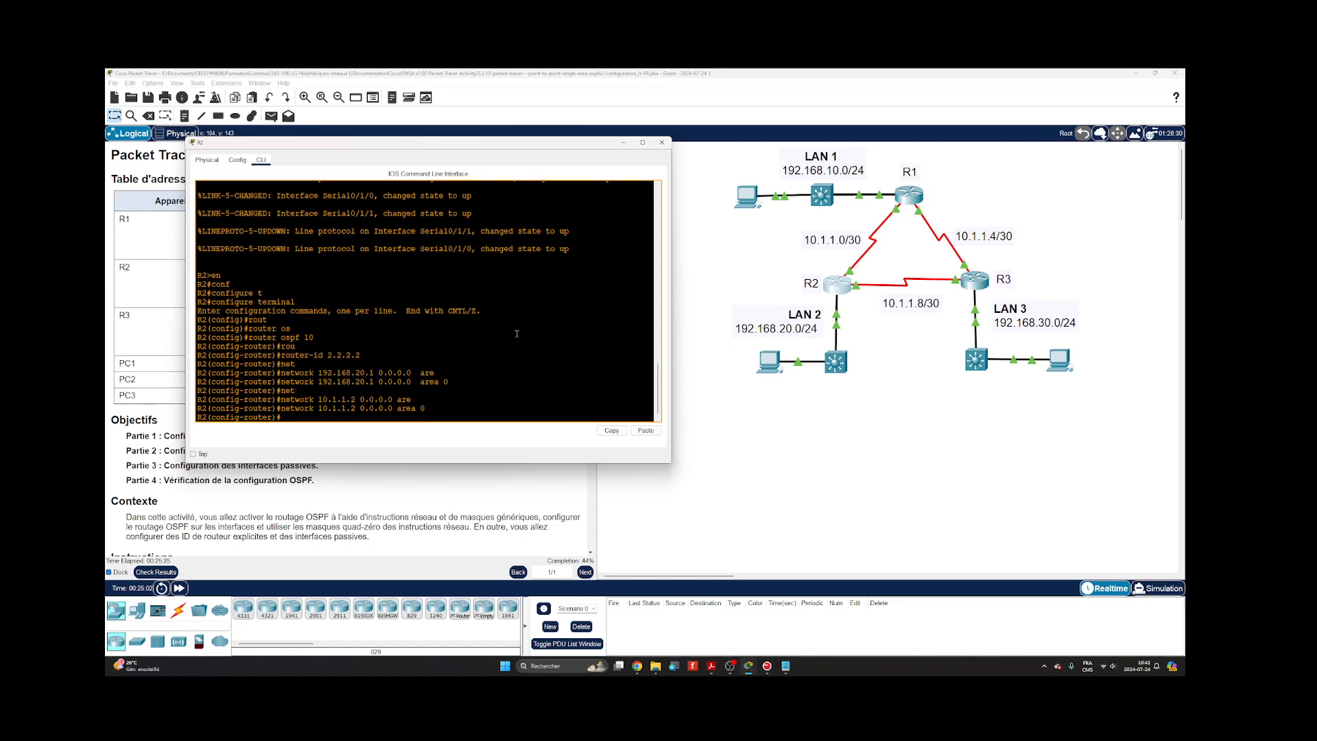
Reuse the previous network statement to advertise R2's interface towards R3 as network 10.1.1.9 0.0.0.0 area 0.
key(Up)
key(BackSpace)
text(9)
key(Return)
key(Return)
key(Return)
key(Return)
key(Return)
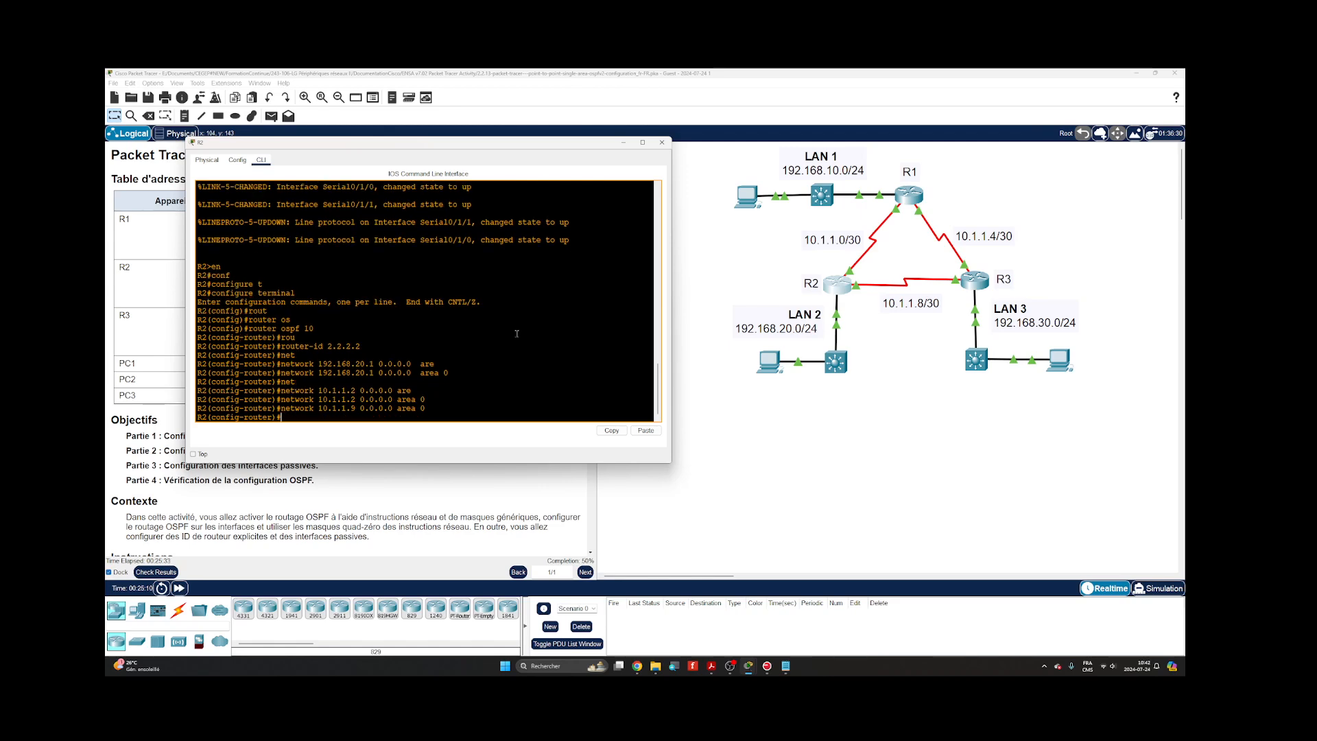
key(Return)
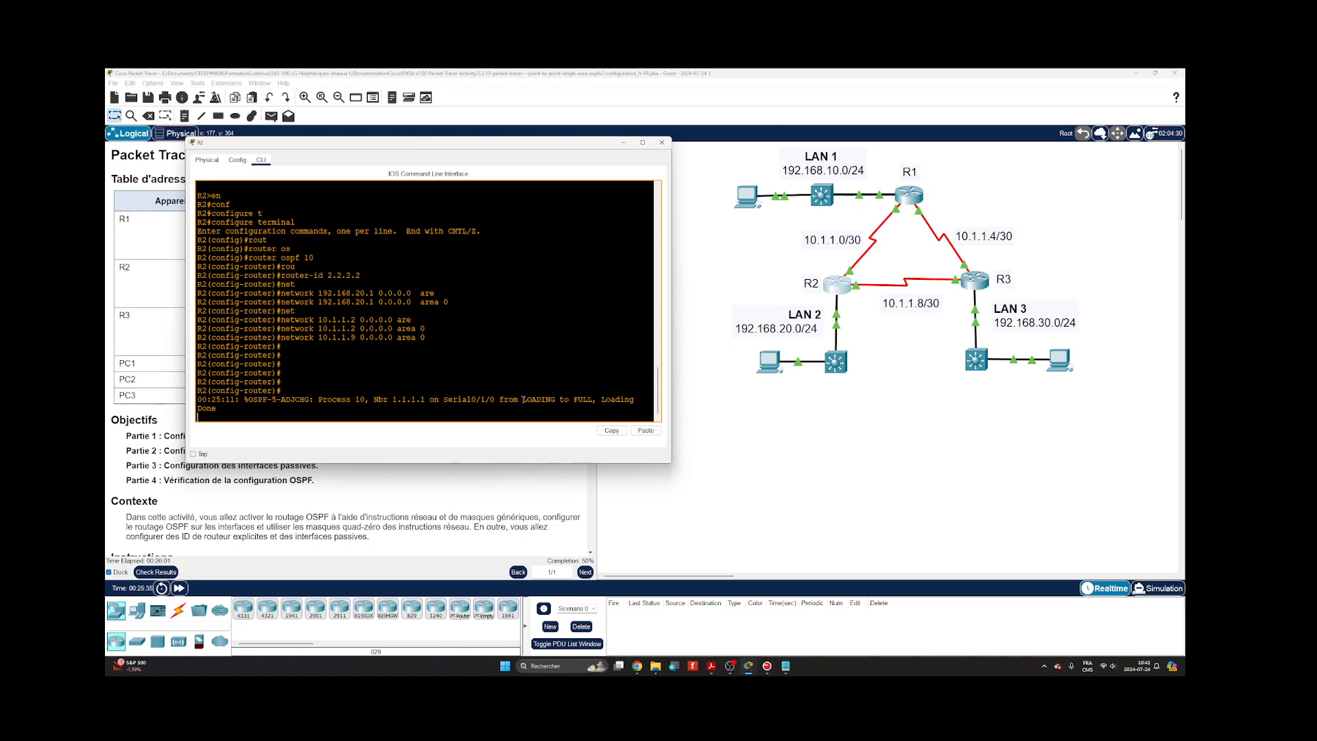
Examine the OSPF adjacency message for neighbor R1 in R2's console.
drag(523, 400, 590, 398)
click(441, 372)
key(Return)
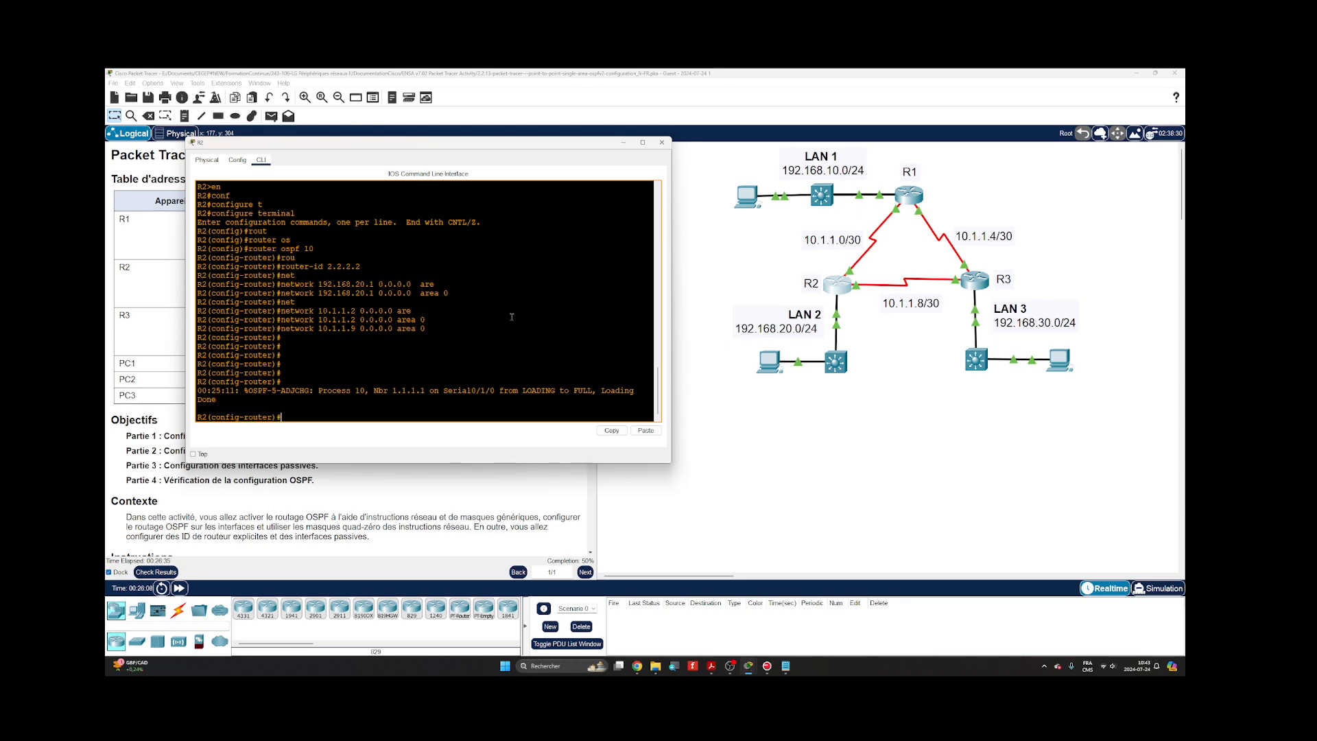
Make g0/0/0 a passive interface in R2's OSPF process and end configuration mode.
text(pas)
key(Tab)
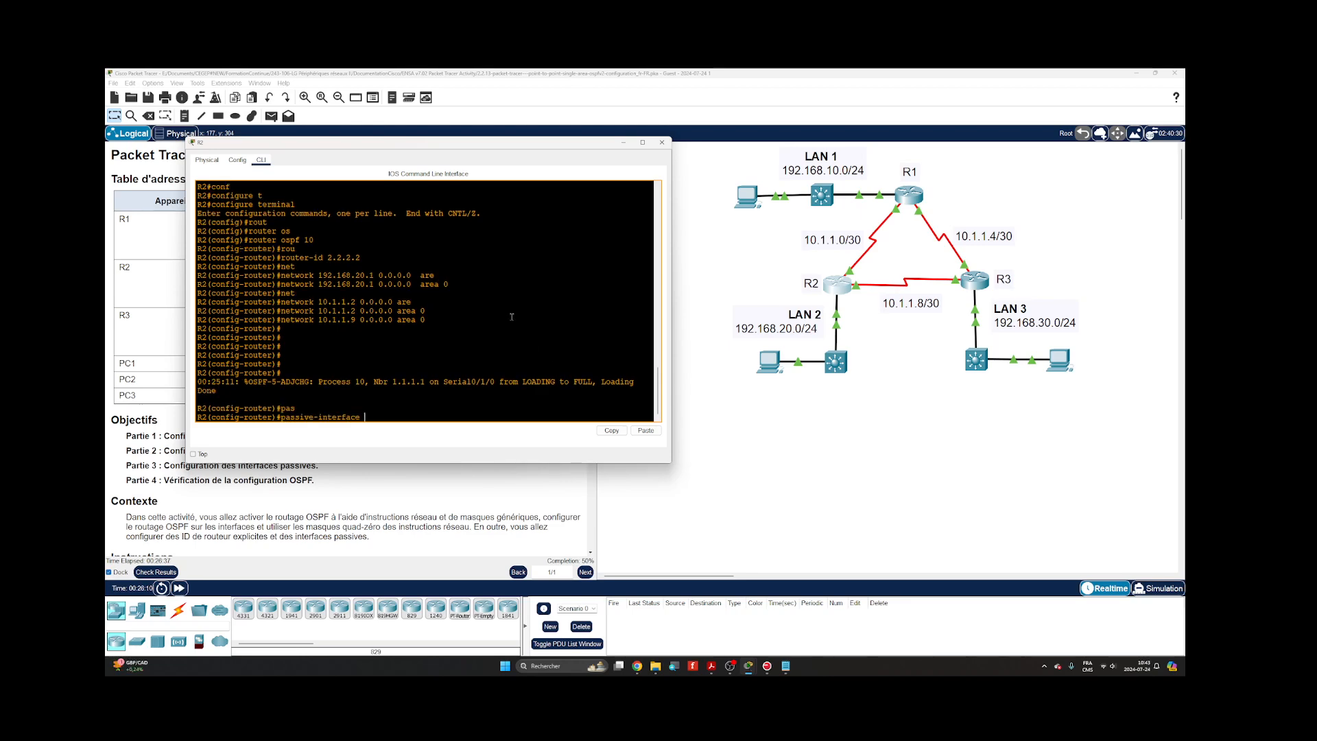
text(g0/0/0)
key(Return)
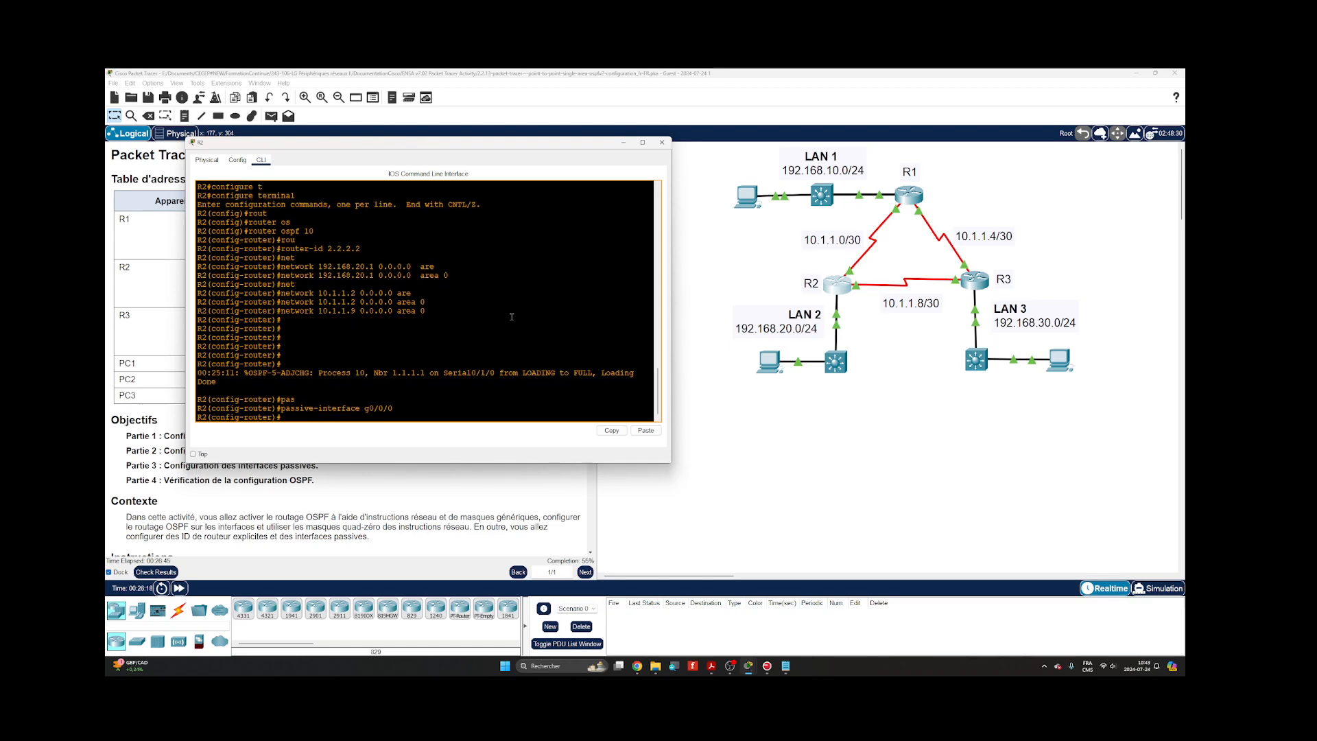
text(end)
key(Return)
key(Return)
key(Return)
key(Return)
key(Return)
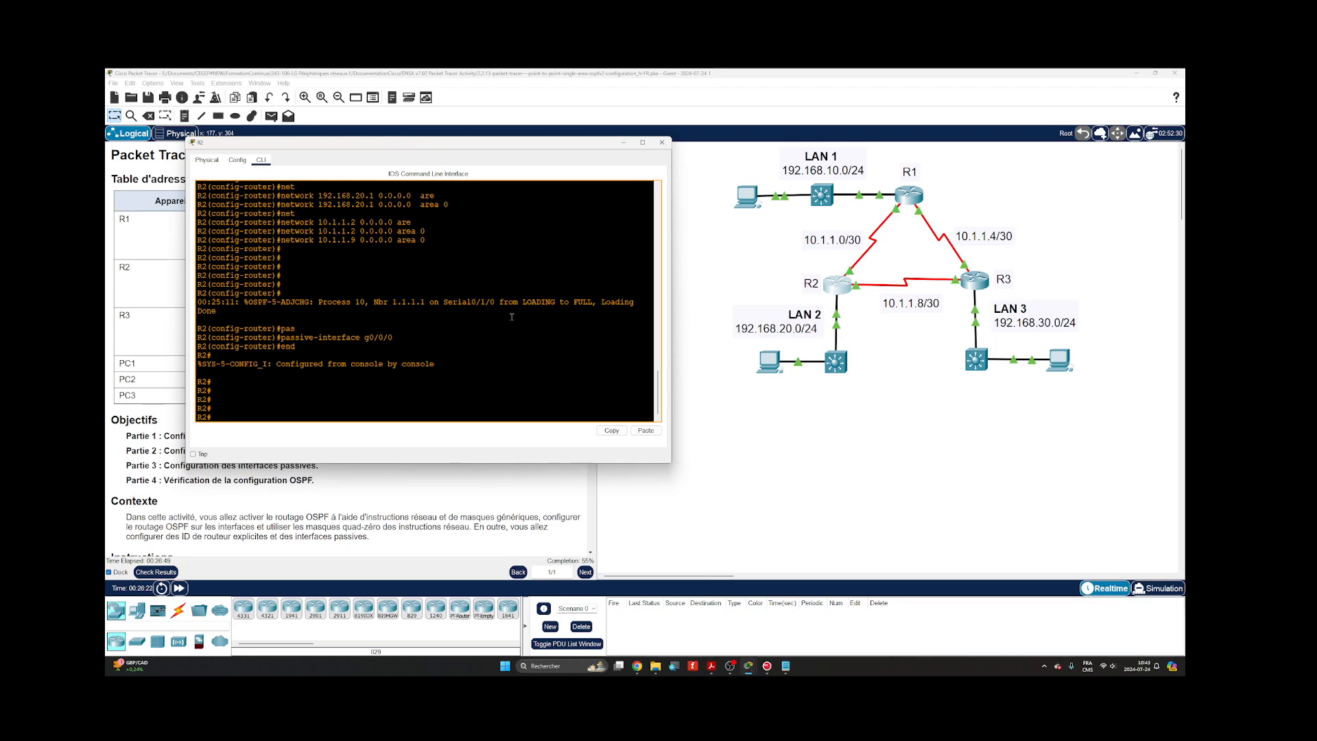
Check R2's OSPF process and routing information sources with show ip protocols.
text(show ip prot)
key(Tab)
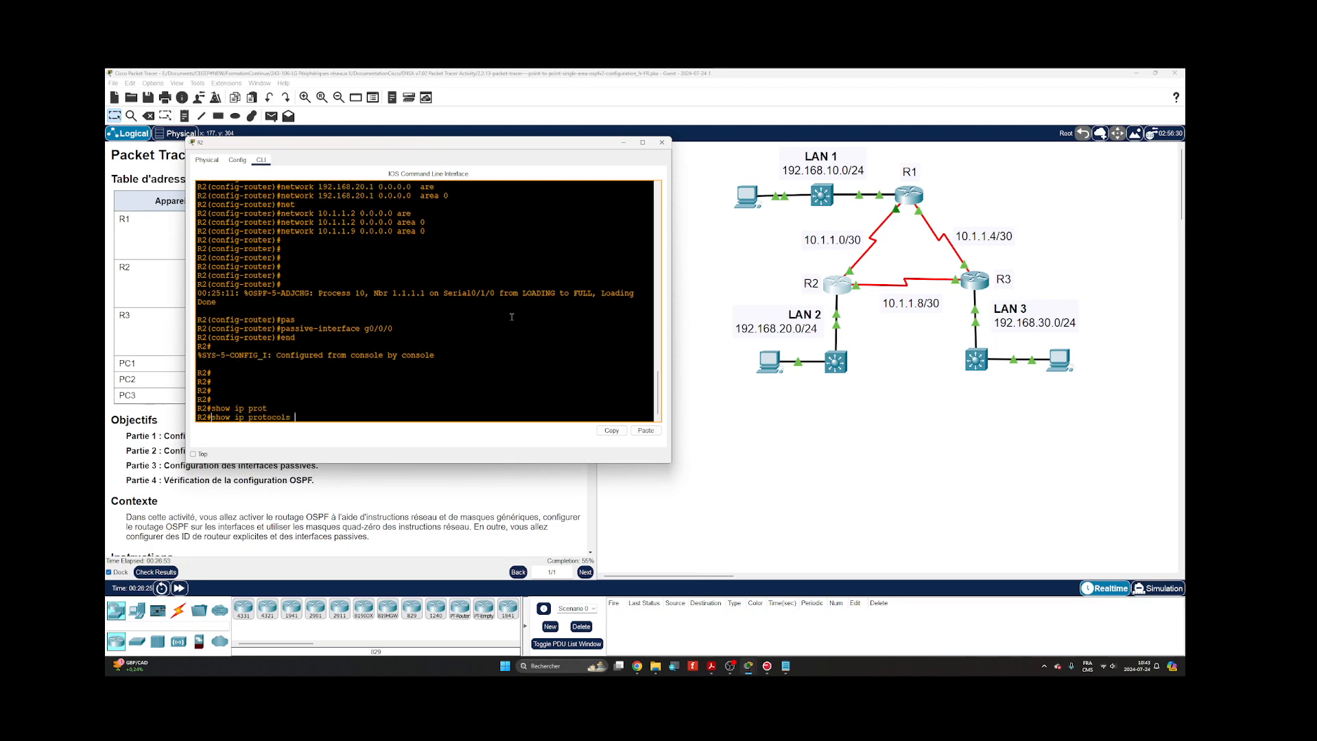
key(Return)
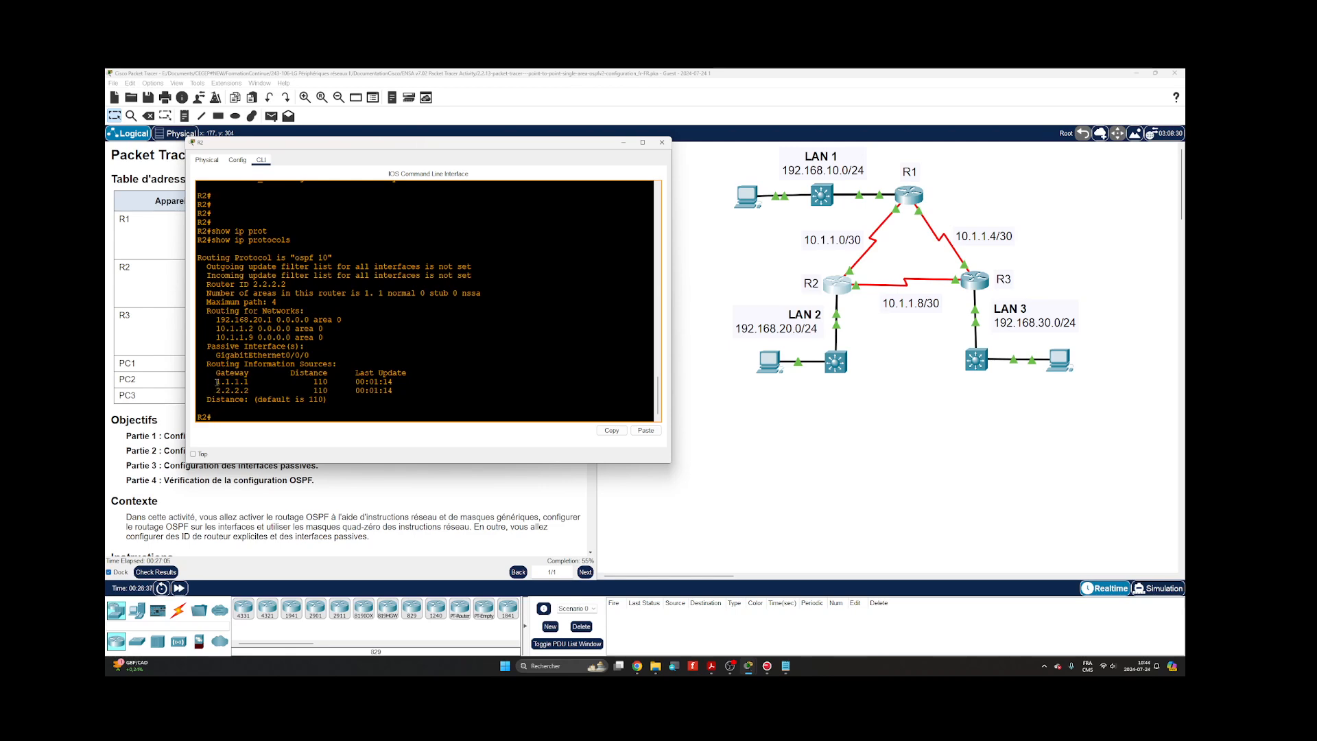
drag(215, 381, 399, 384)
click(400, 385)
double_click(323, 257)
click(332, 258)
key(Return)
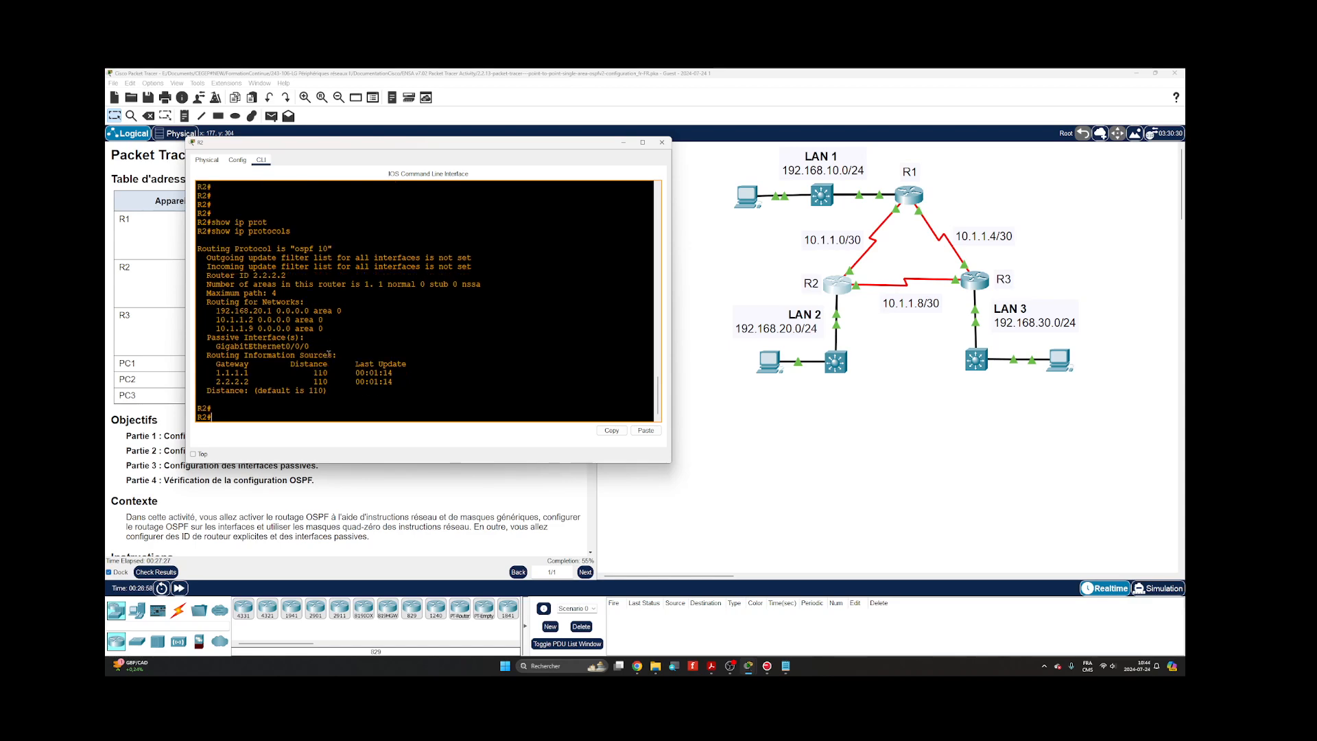
Display R2's routing table with show ip route and examine the OSPF route to LAN 1.
key(Return)
key(Return)
text(s)
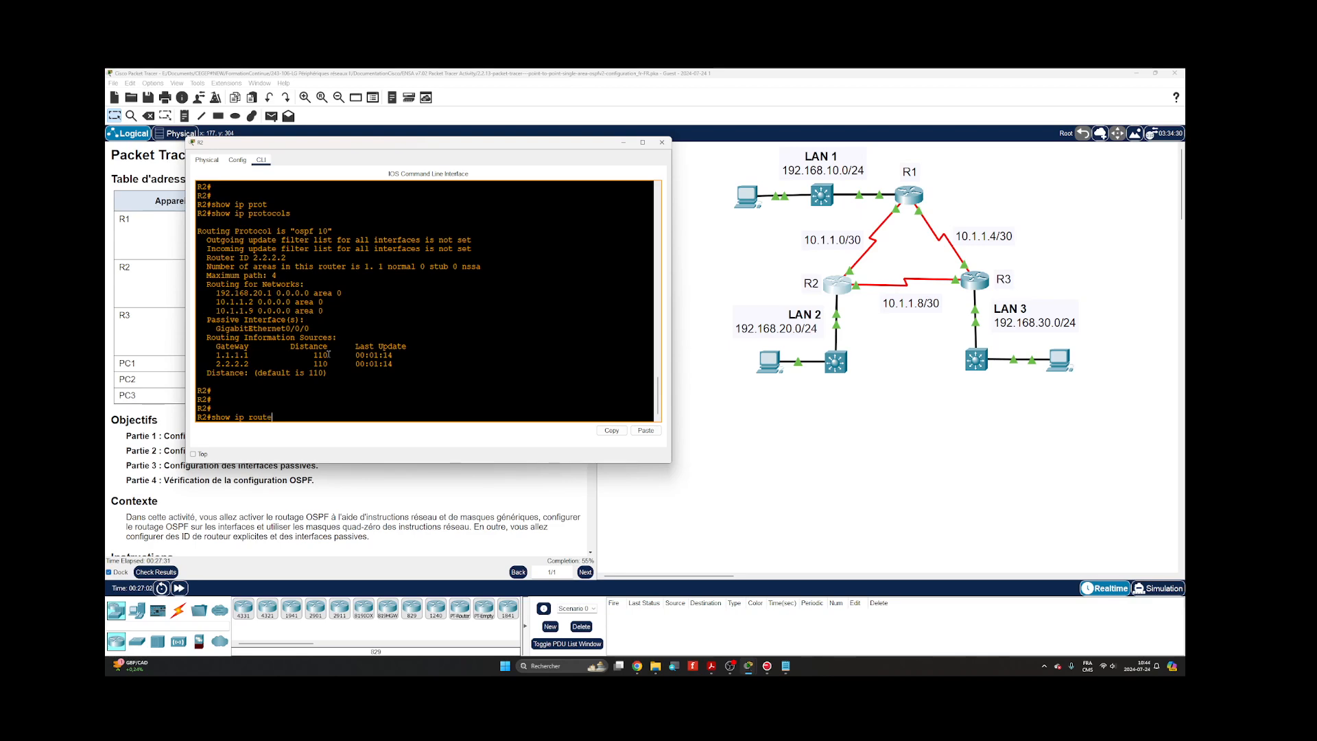
text(how ip route)
key(Return)
key(Return)
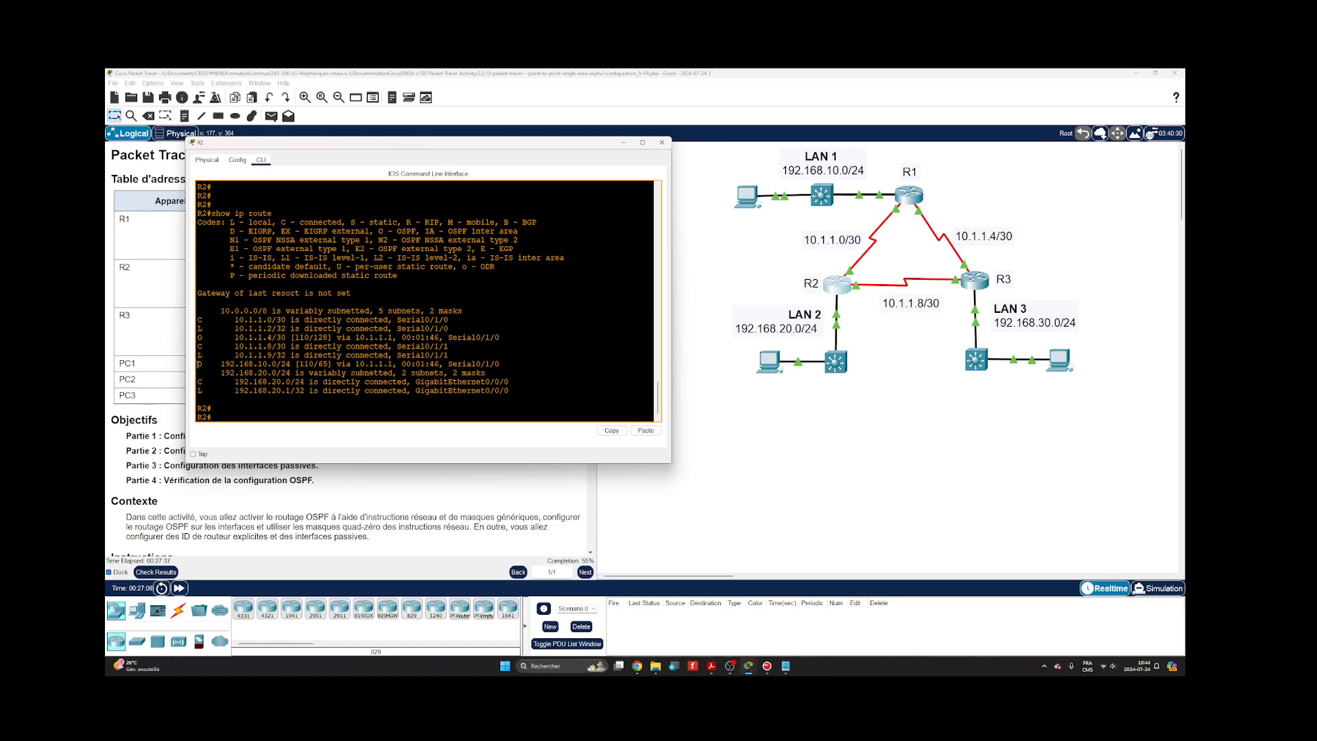
drag(199, 364, 500, 365)
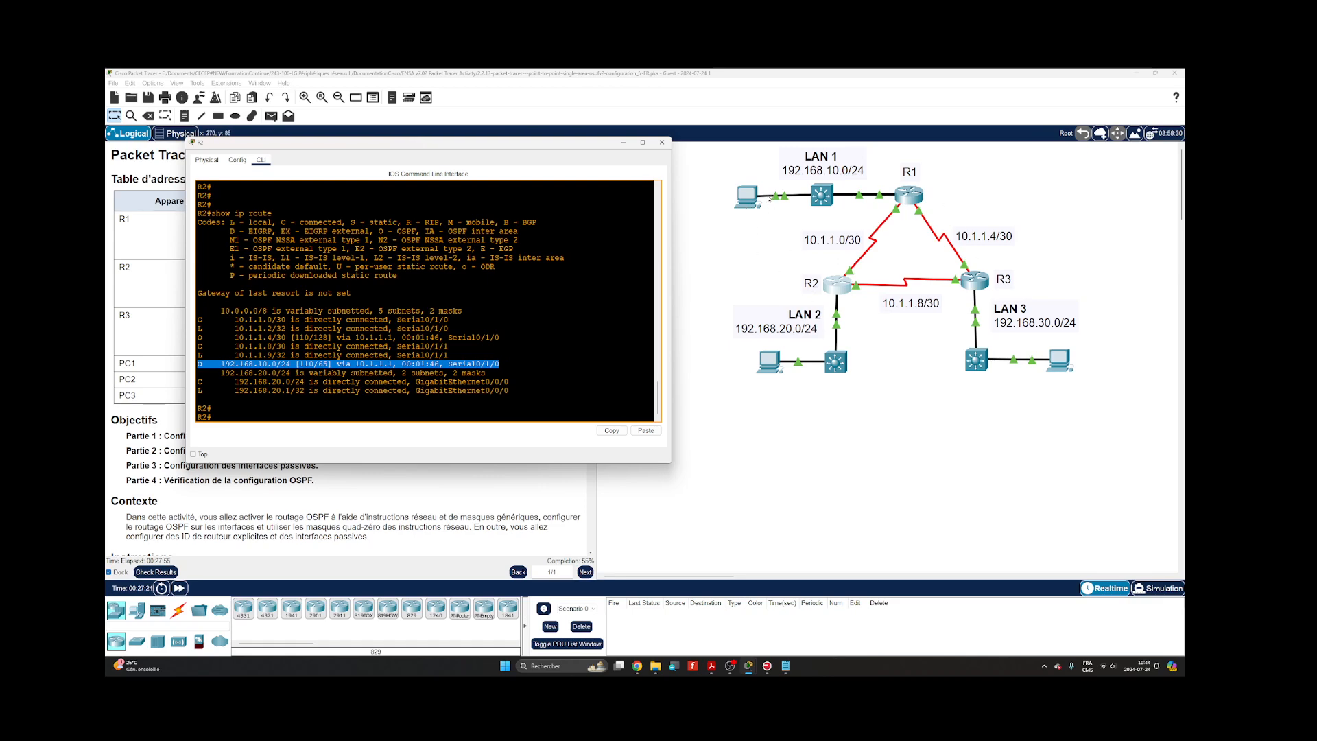
click(216, 339)
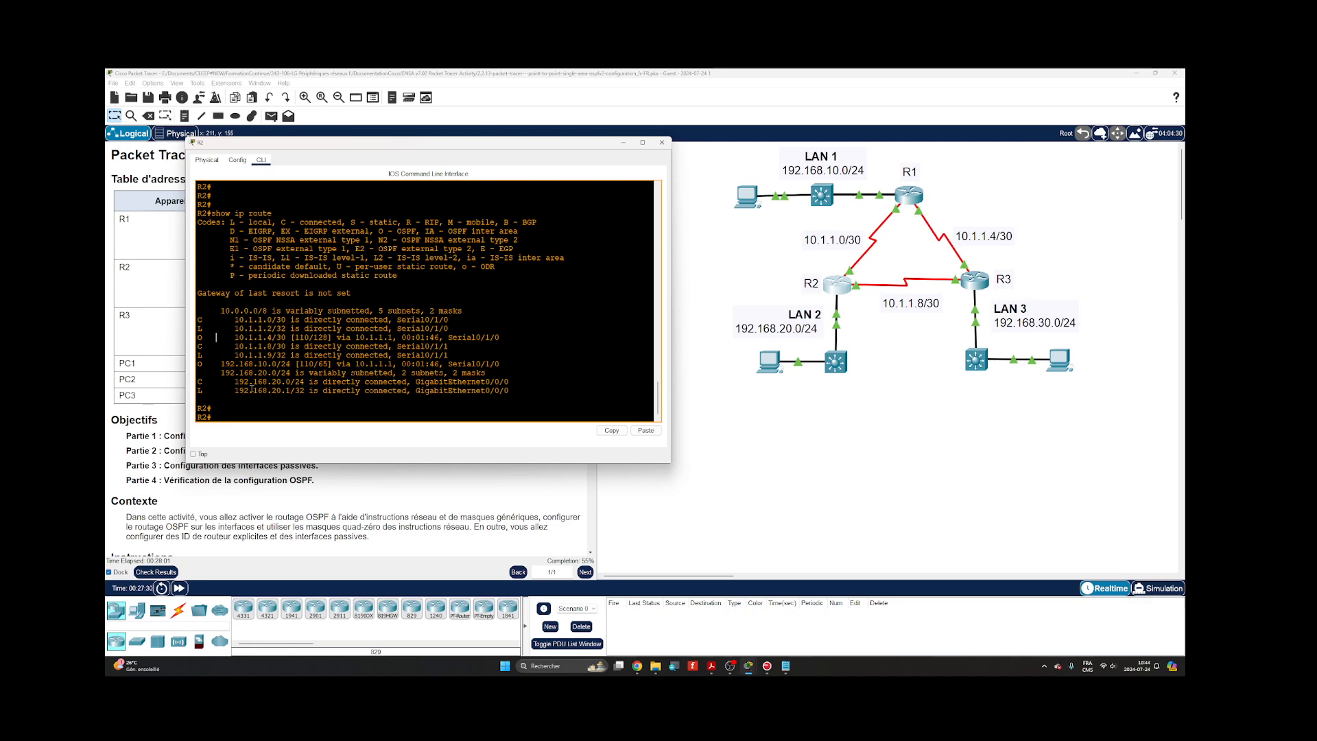
List only R2's OSPF routes with show ip route ospf and close R2's window.
key(Return)
key(Up)
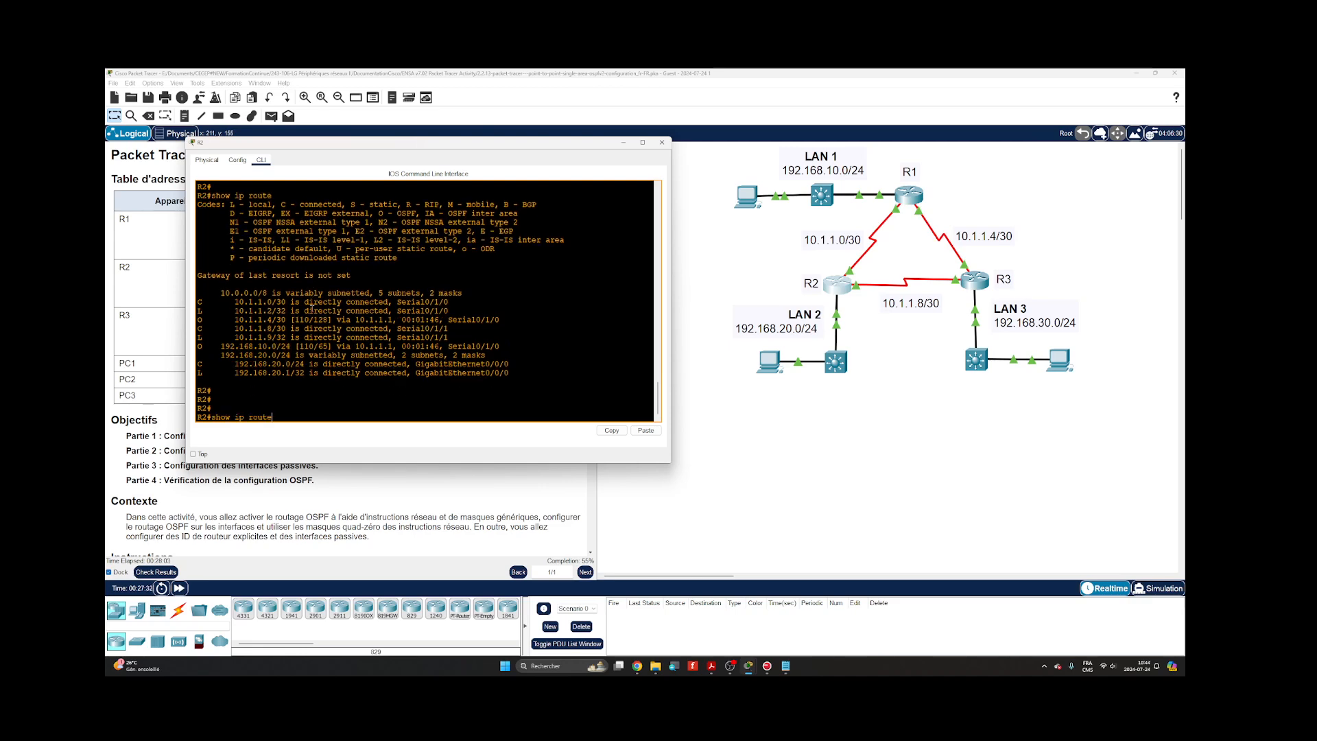
text(osp)
key(Tab)
key(Return)
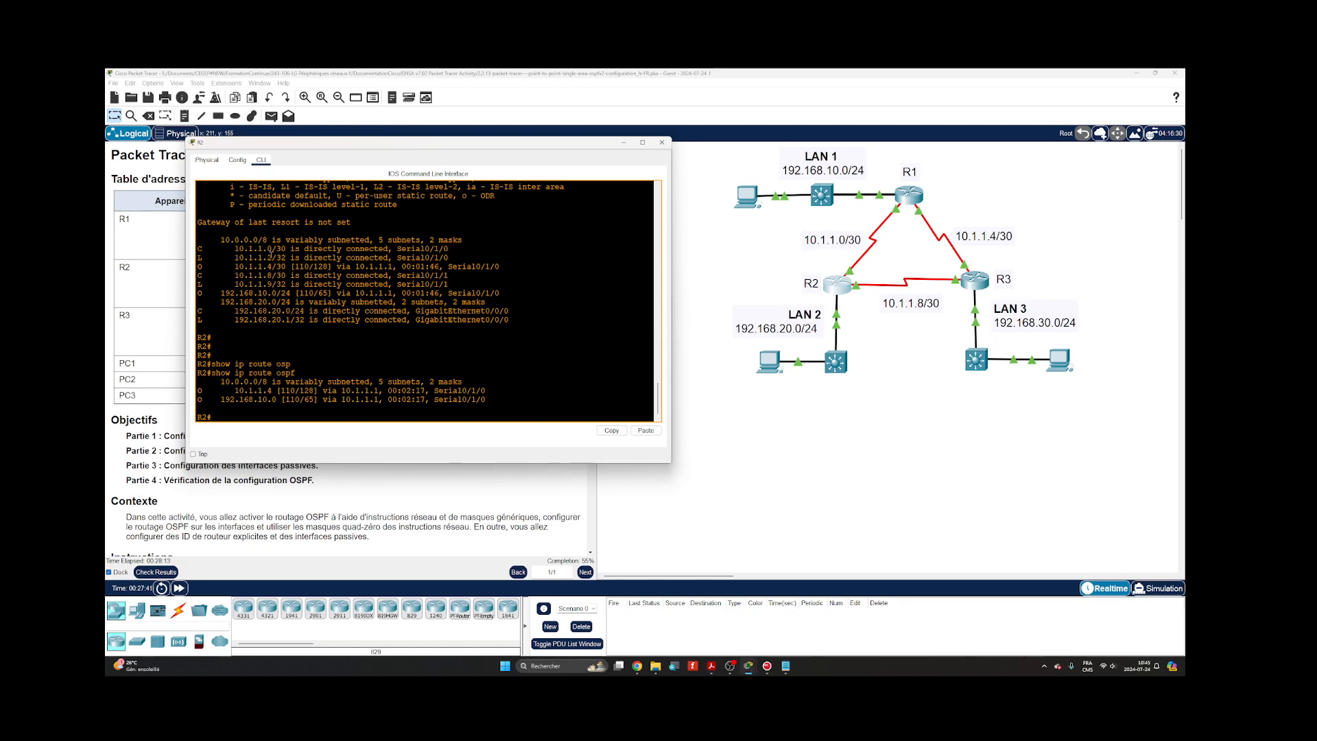
click(662, 142)
Open R3's command line in an enlarged window beside the topology and enter privileged EXEC mode.
click(974, 278)
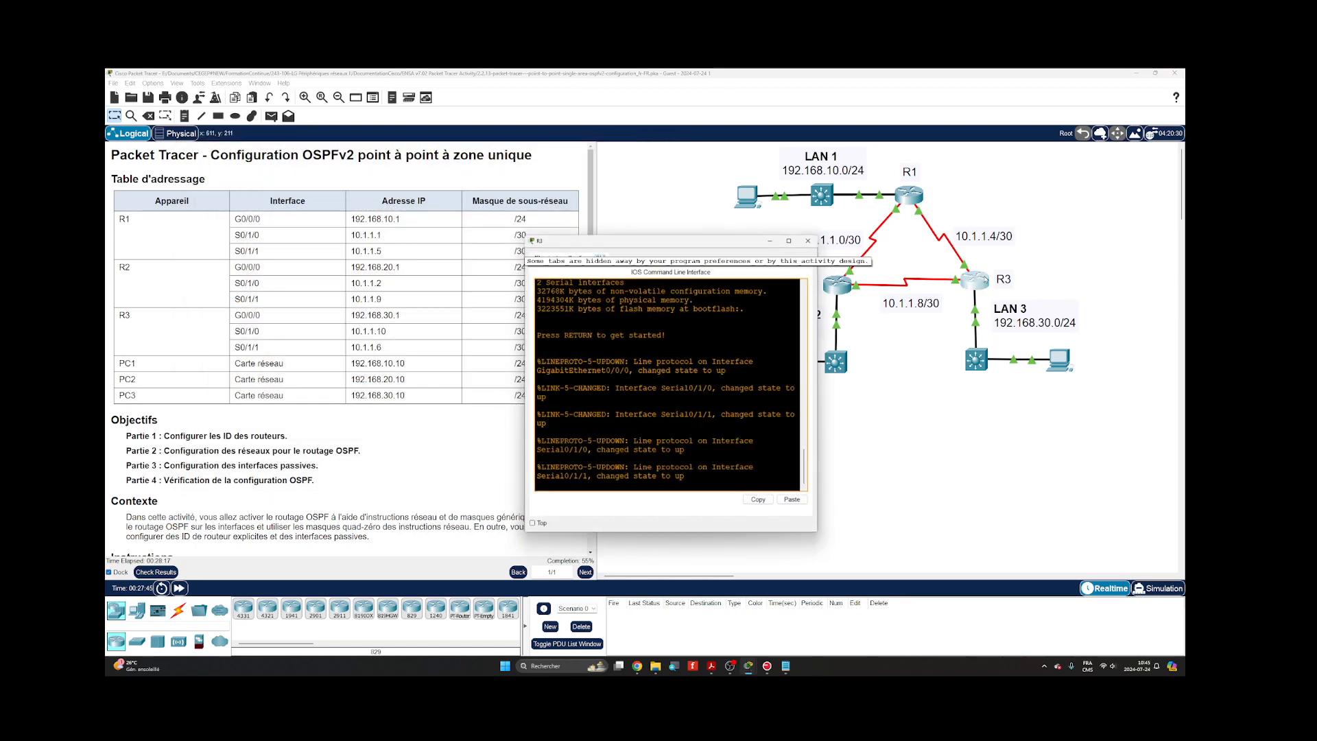
drag(739, 242, 423, 106)
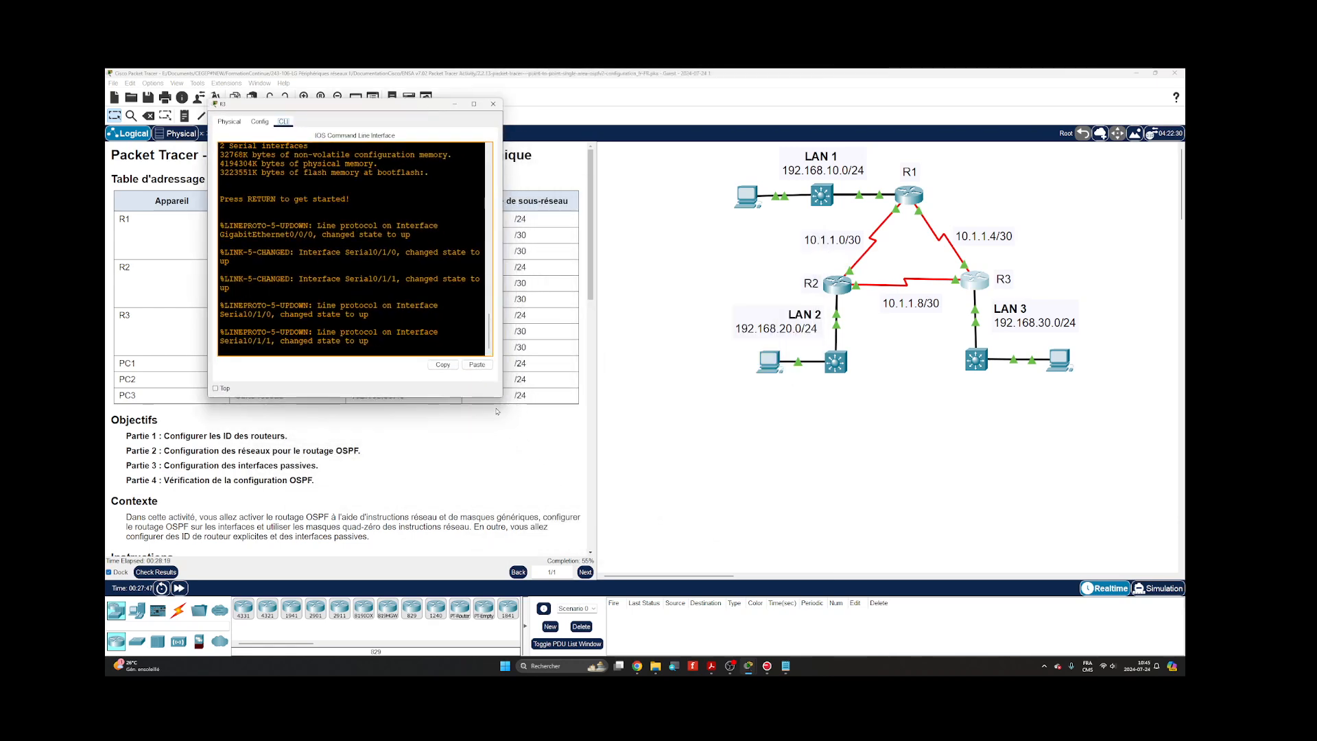
drag(503, 396, 683, 456)
drag(518, 105, 511, 110)
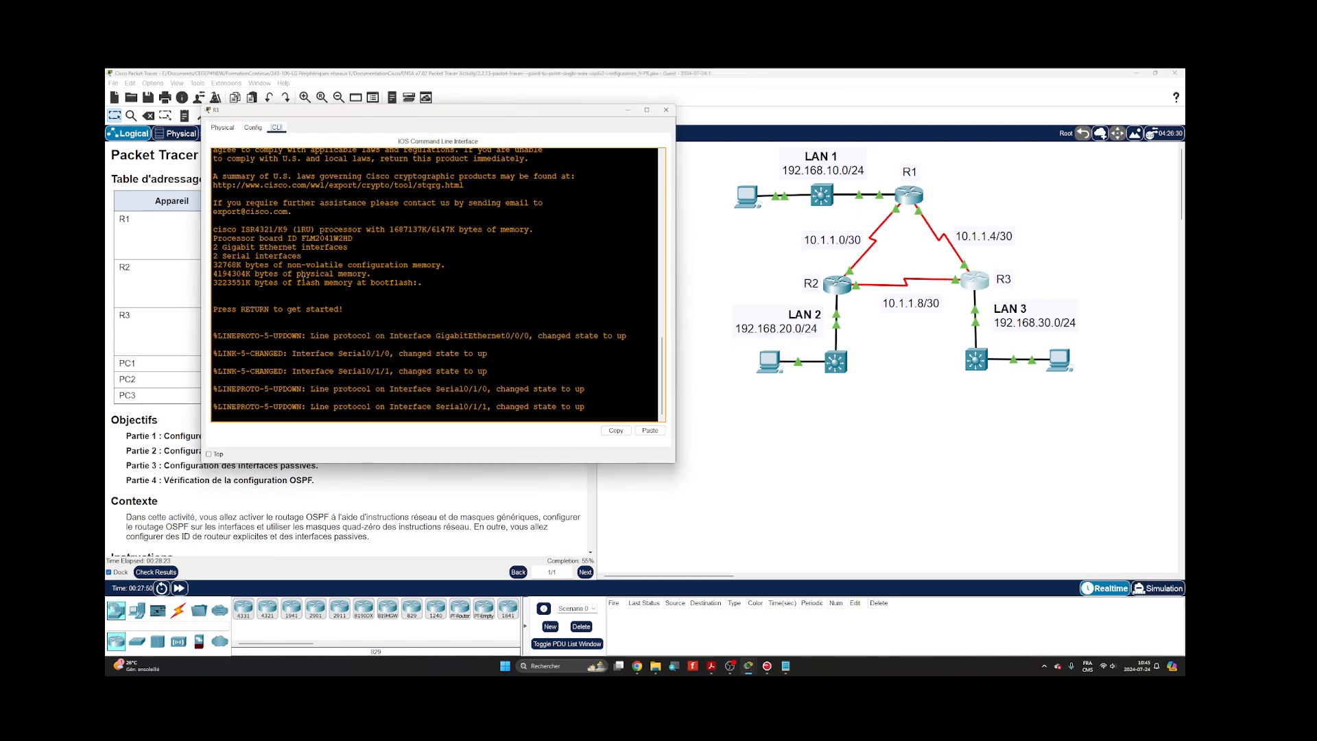
drag(203, 321, 194, 321)
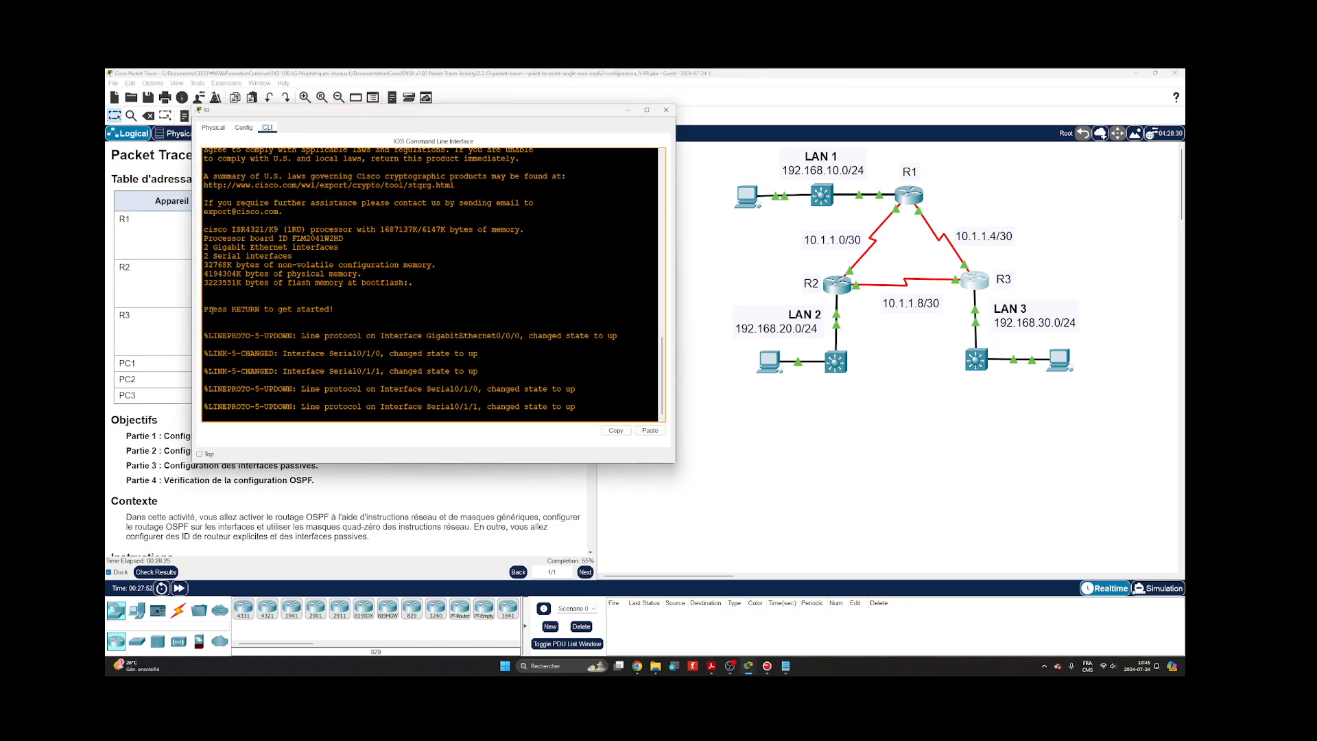
key(Return)
text(en)
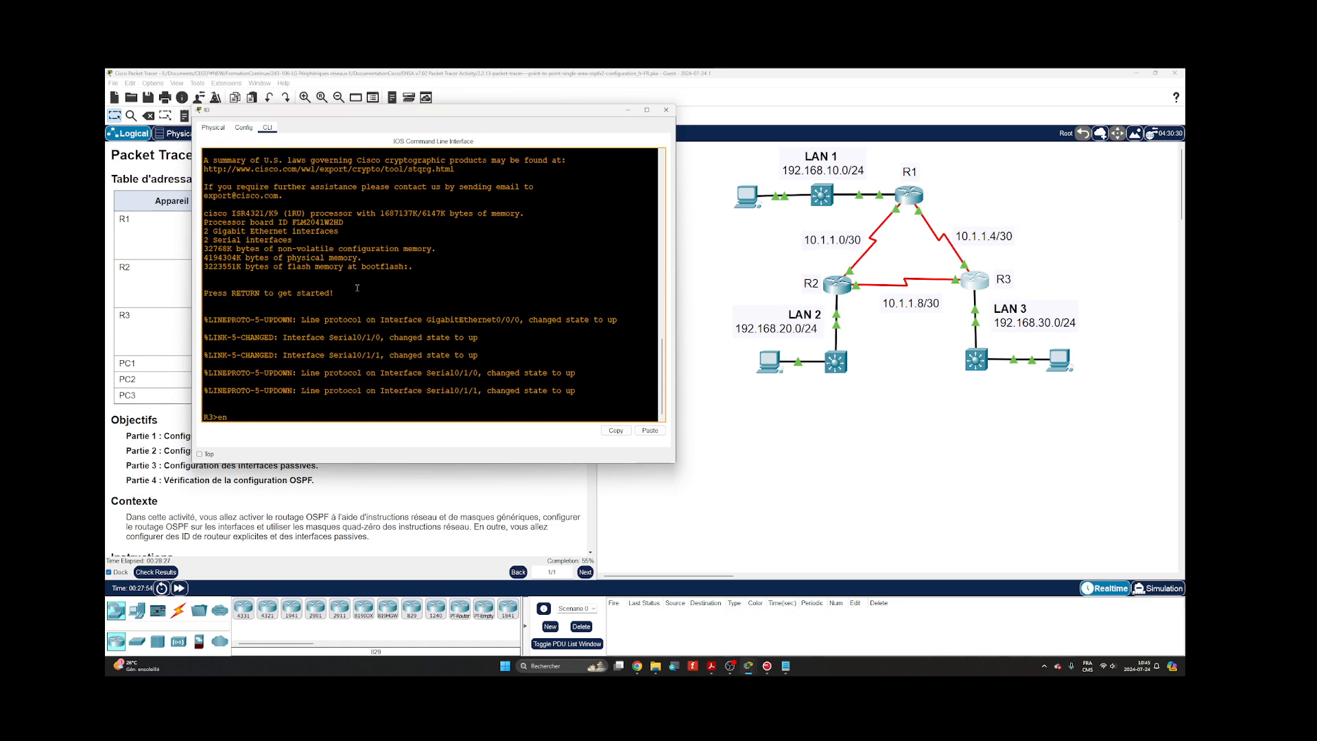
key(Return)
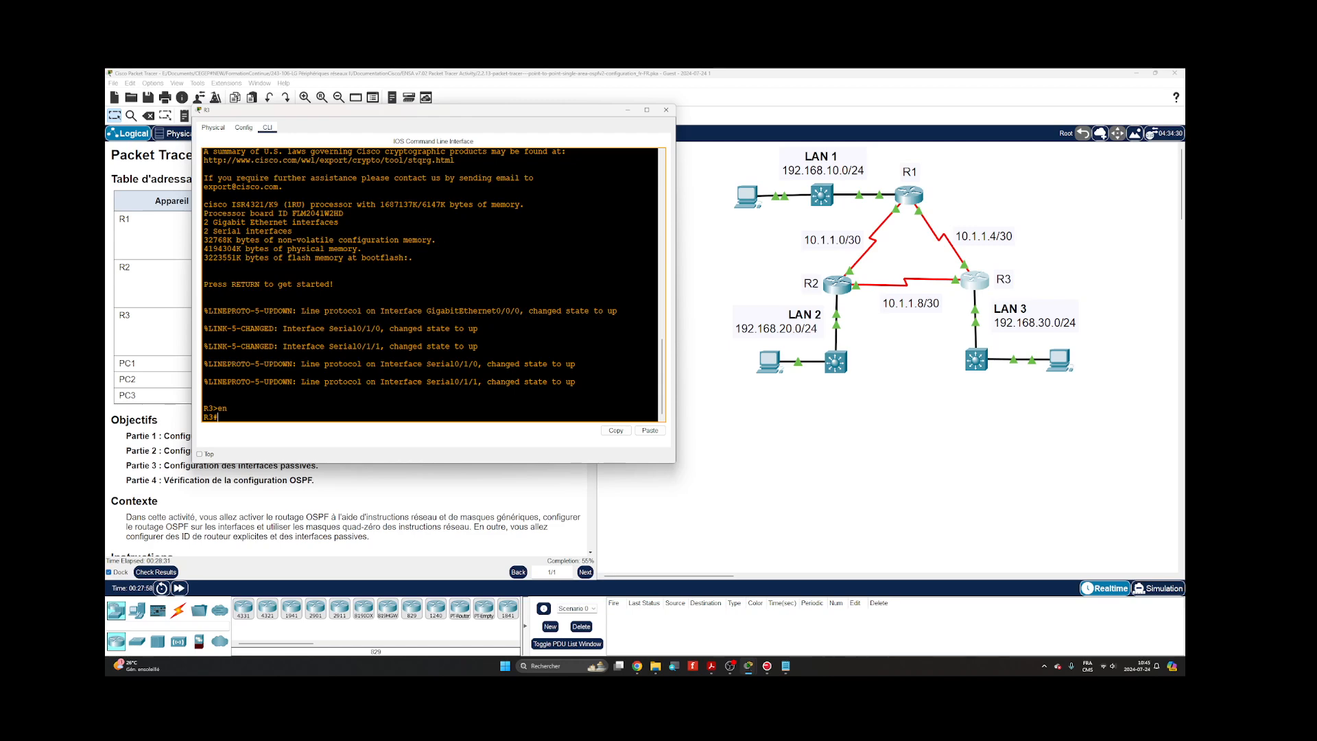
Consult the prepared R3 OSPF commands in the notes file, and return to R3's command line.
drag(1185, 243, 882, 268)
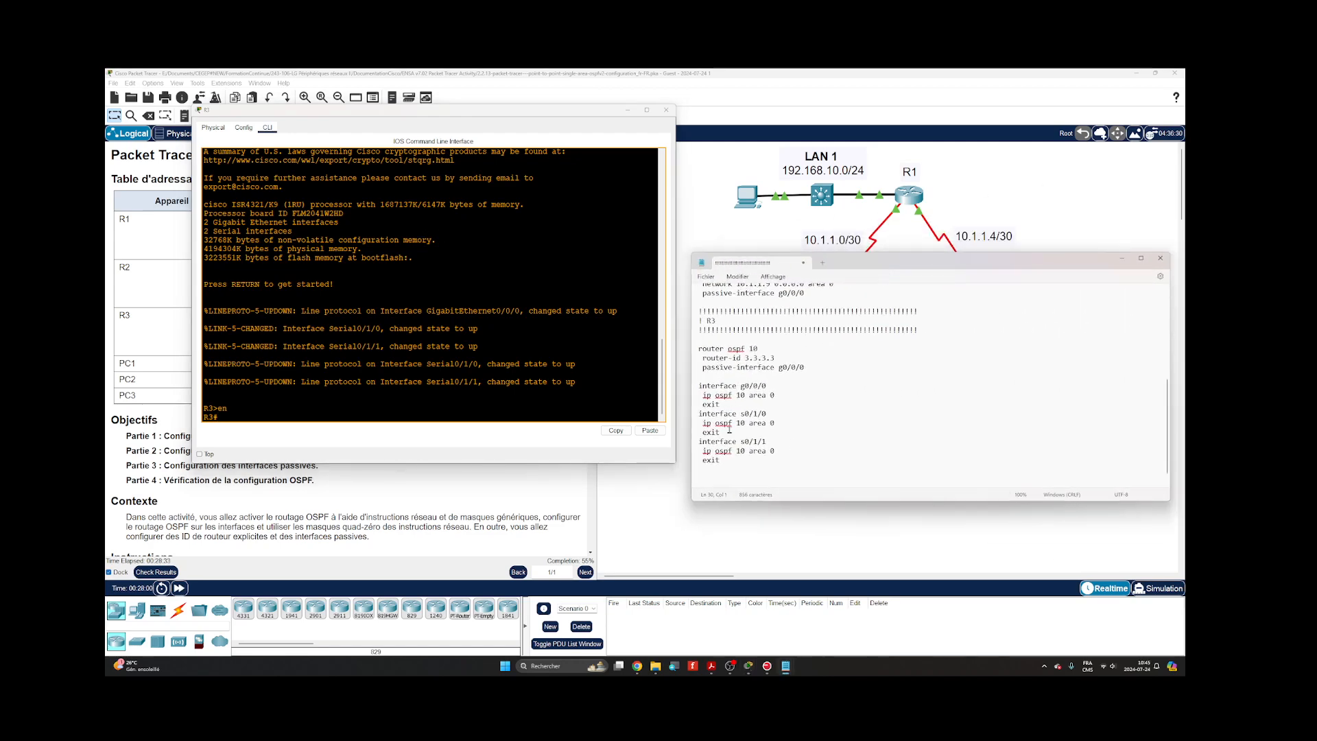
drag(883, 262, 1185, 266)
key(Return)
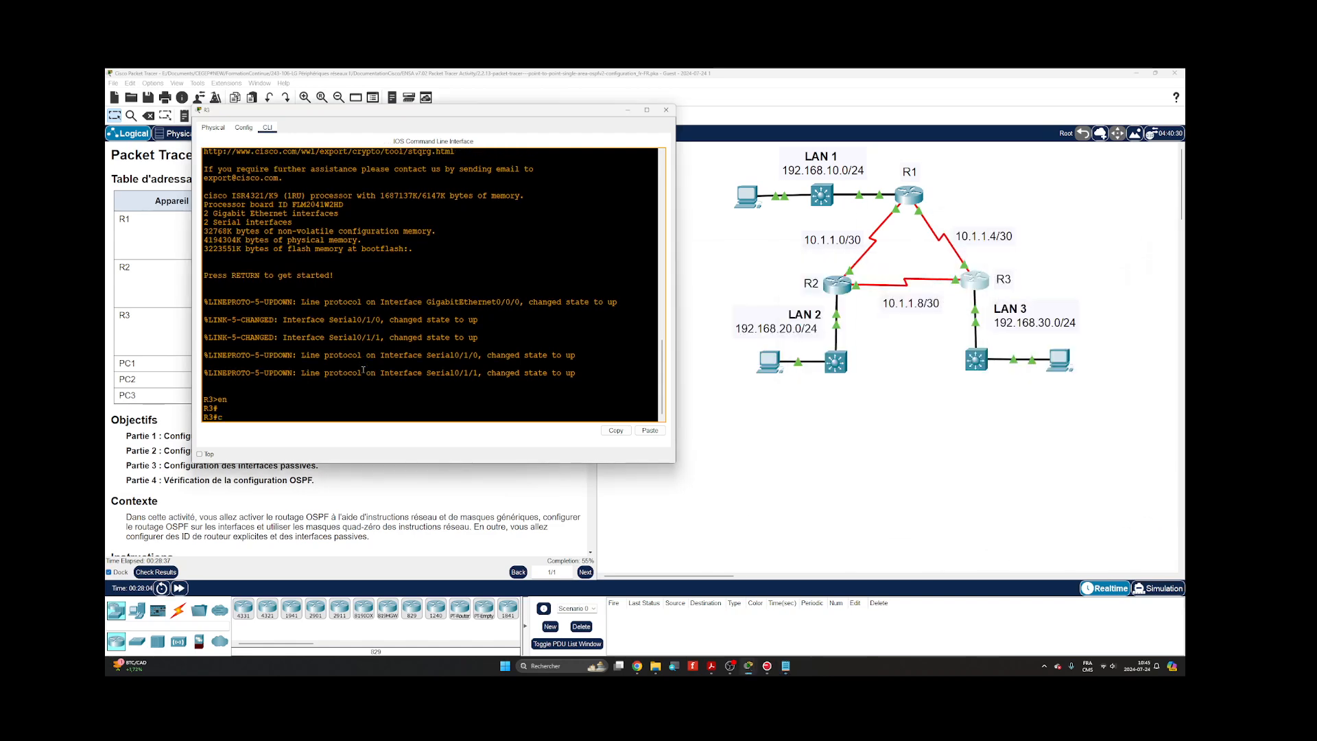
Enter global configuration mode on R3 and start OSPF process 10.
text(conf)
key(Tab)
text(t)
key(Tab)
key(Return)
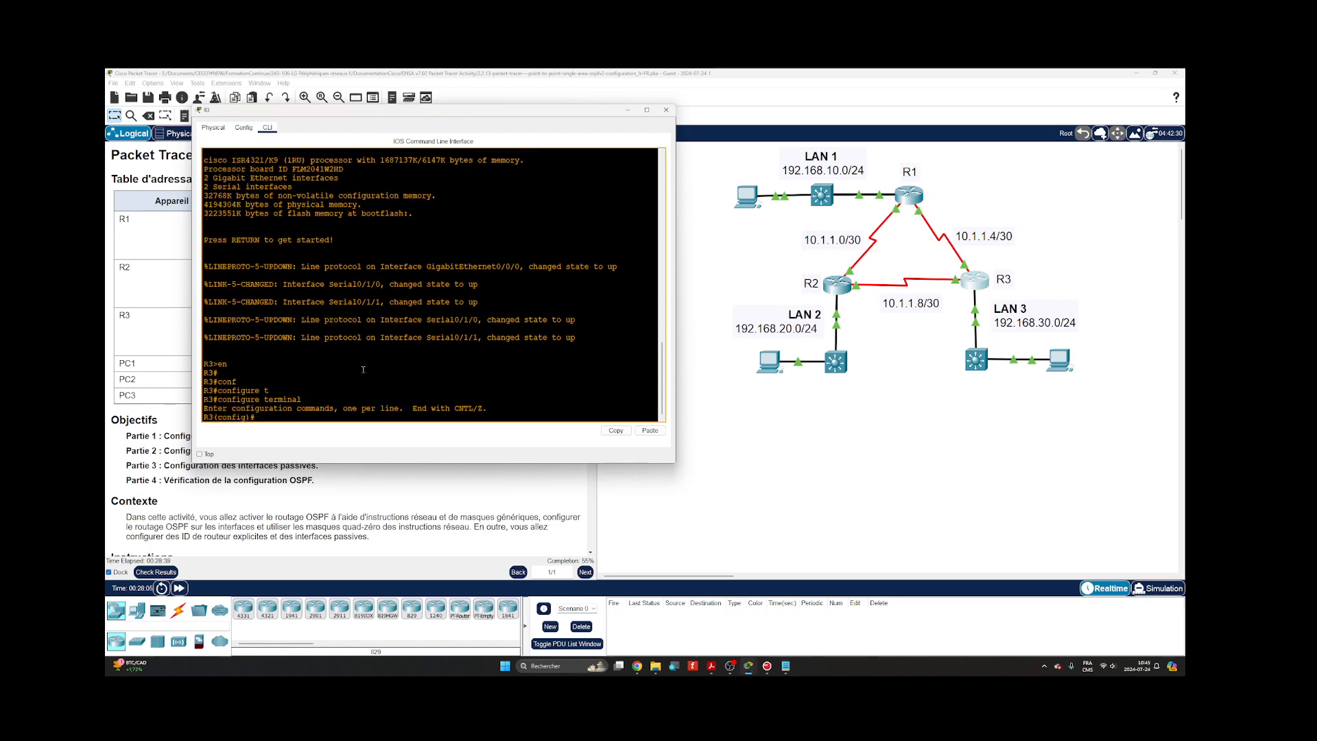
text(rout)
key(Tab)
text(os)
key(Tab)
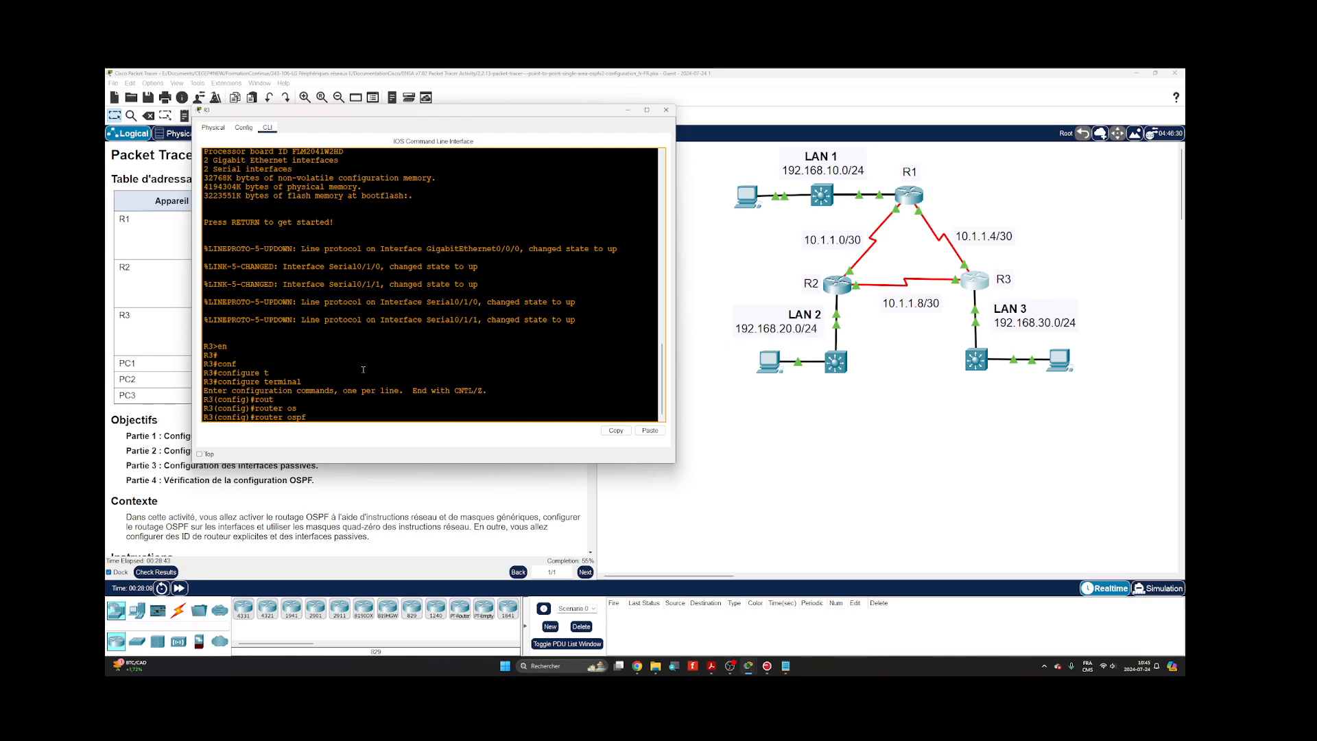
text(10)
key(Return)
Set the router ID of R3's OSPF process to 3.3.3.3.
text(router)#rout)
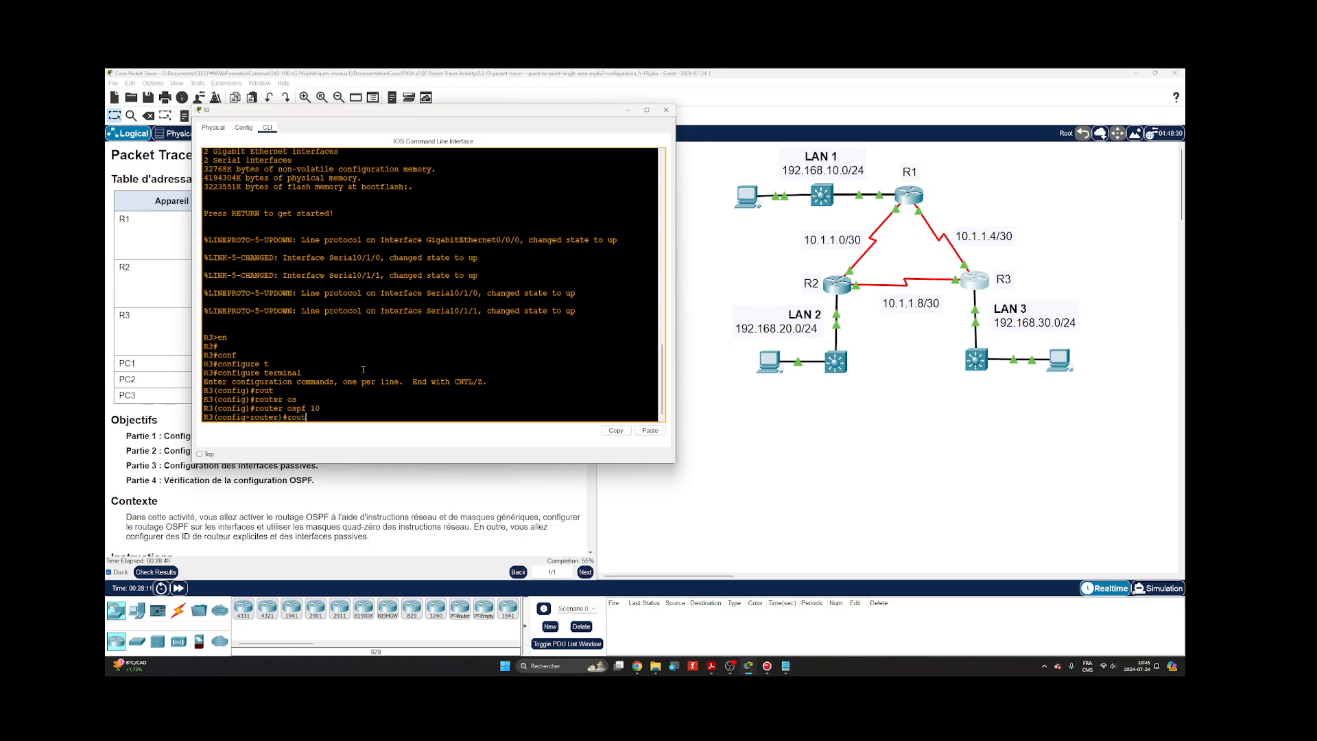
key(Tab)
text(3.3.3)
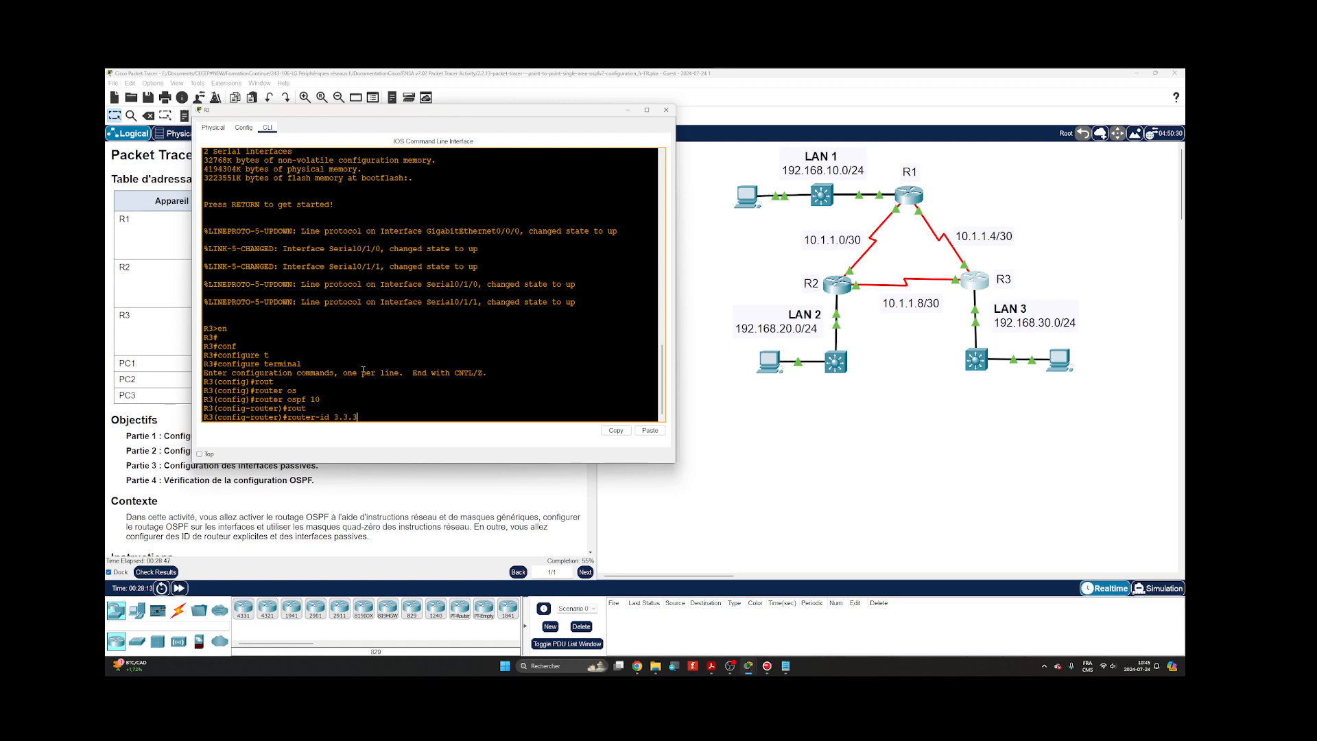
key(Return)
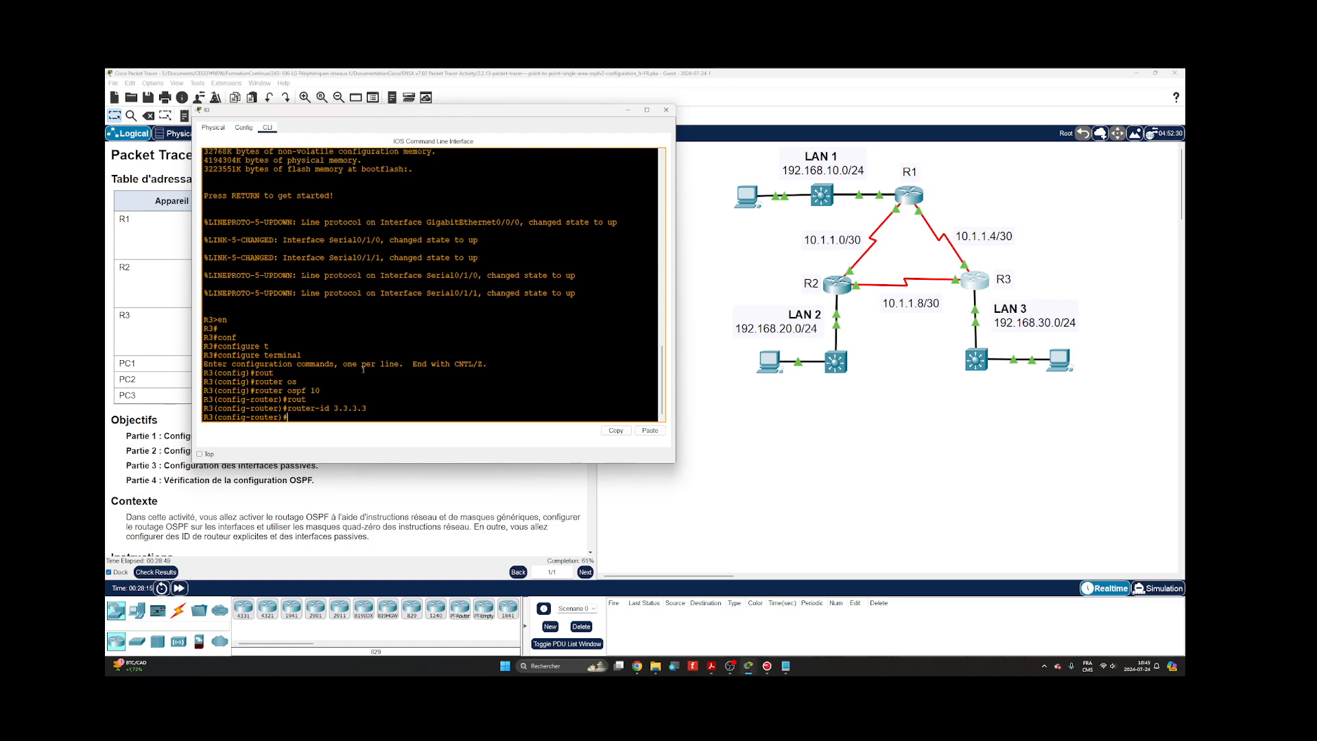
Make g0/0/0 a passive interface in R3's OSPF process and return to global configuration mode.
text(pas)
key(Tab)
text(g0)
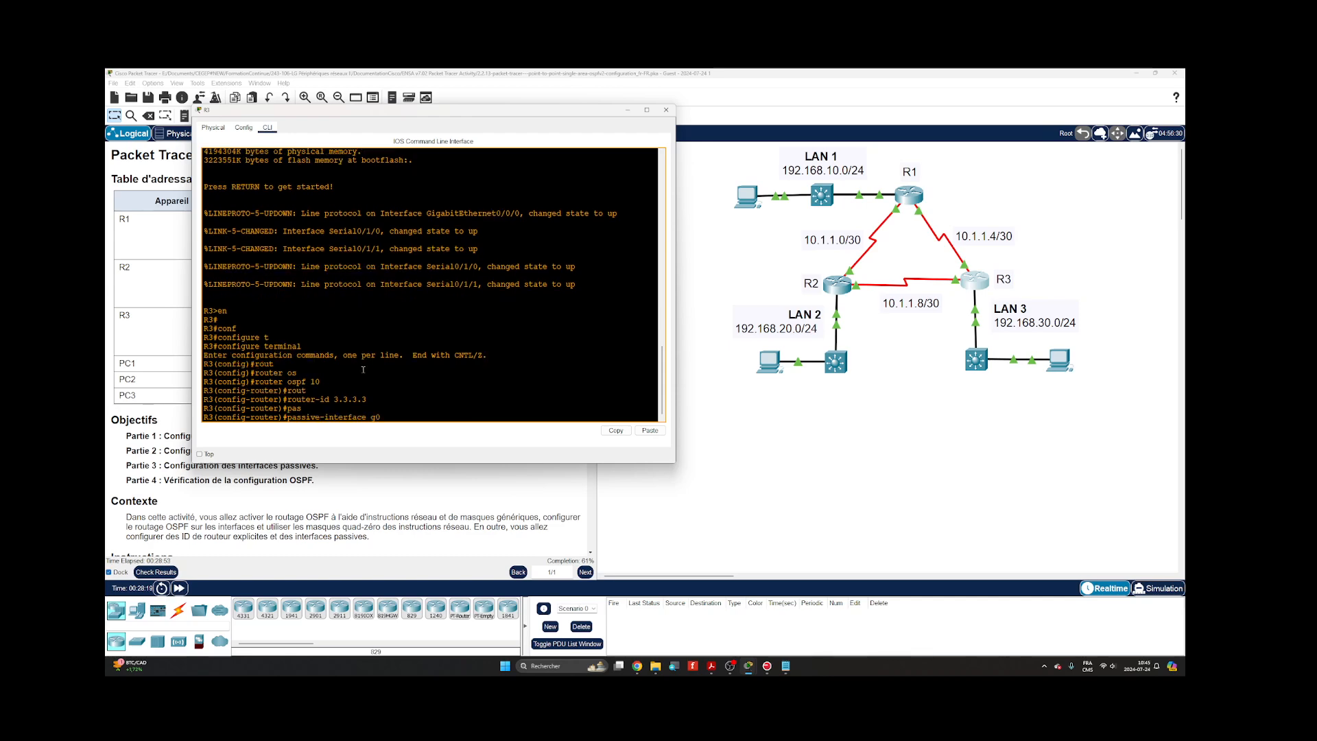
text(/0/0)
key(Return)
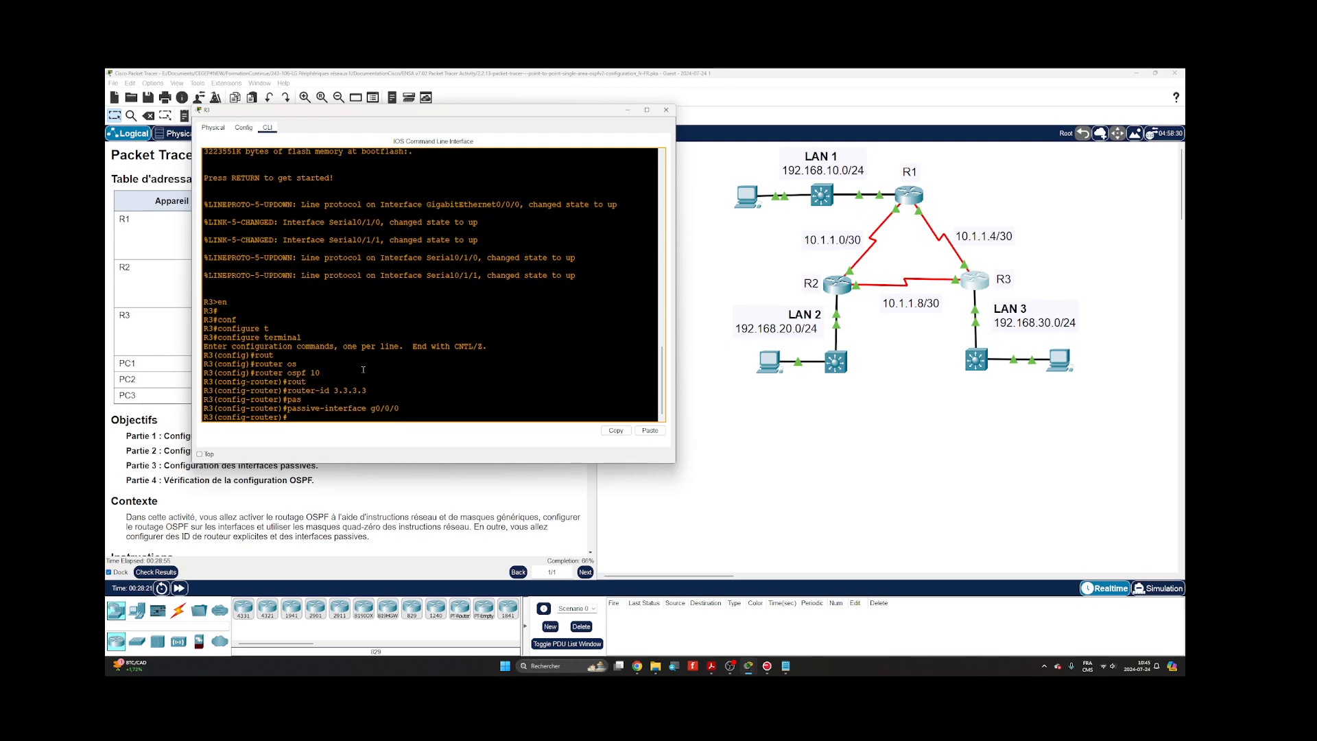
text(exit)
key(Return)
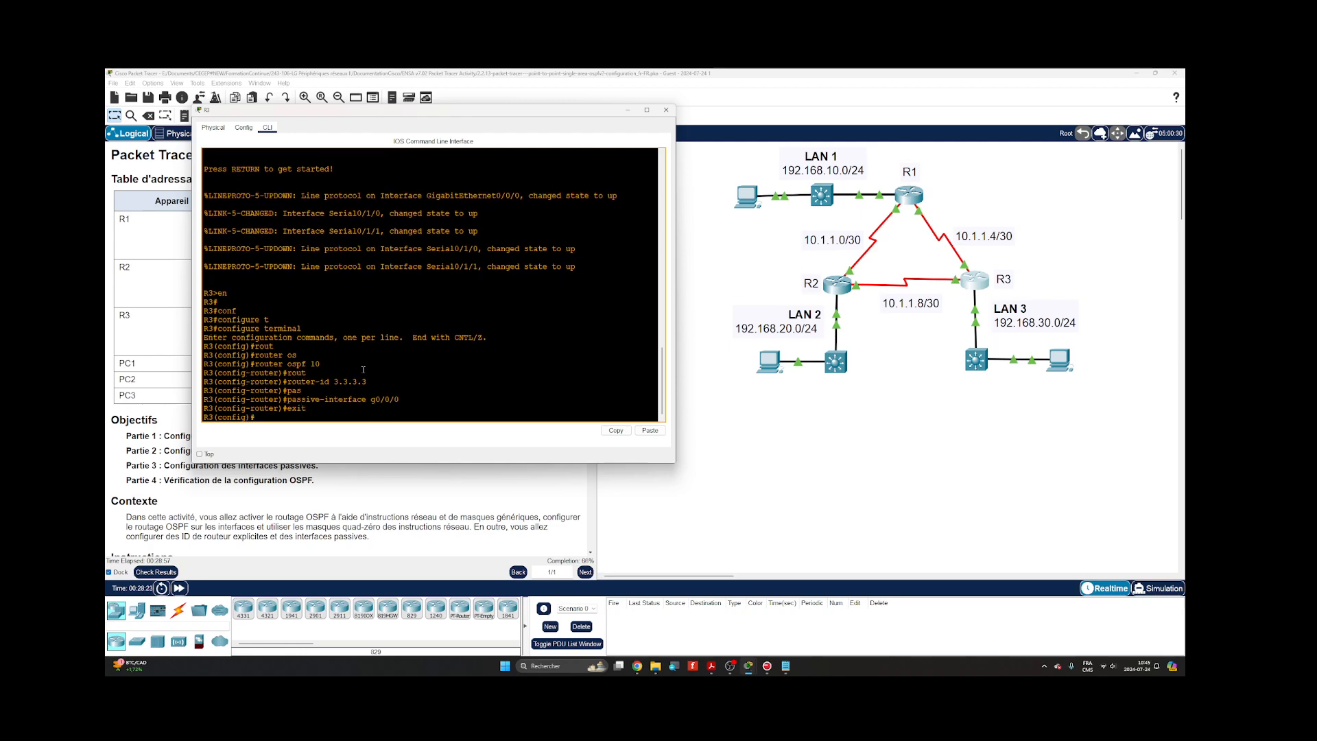
key(Return)
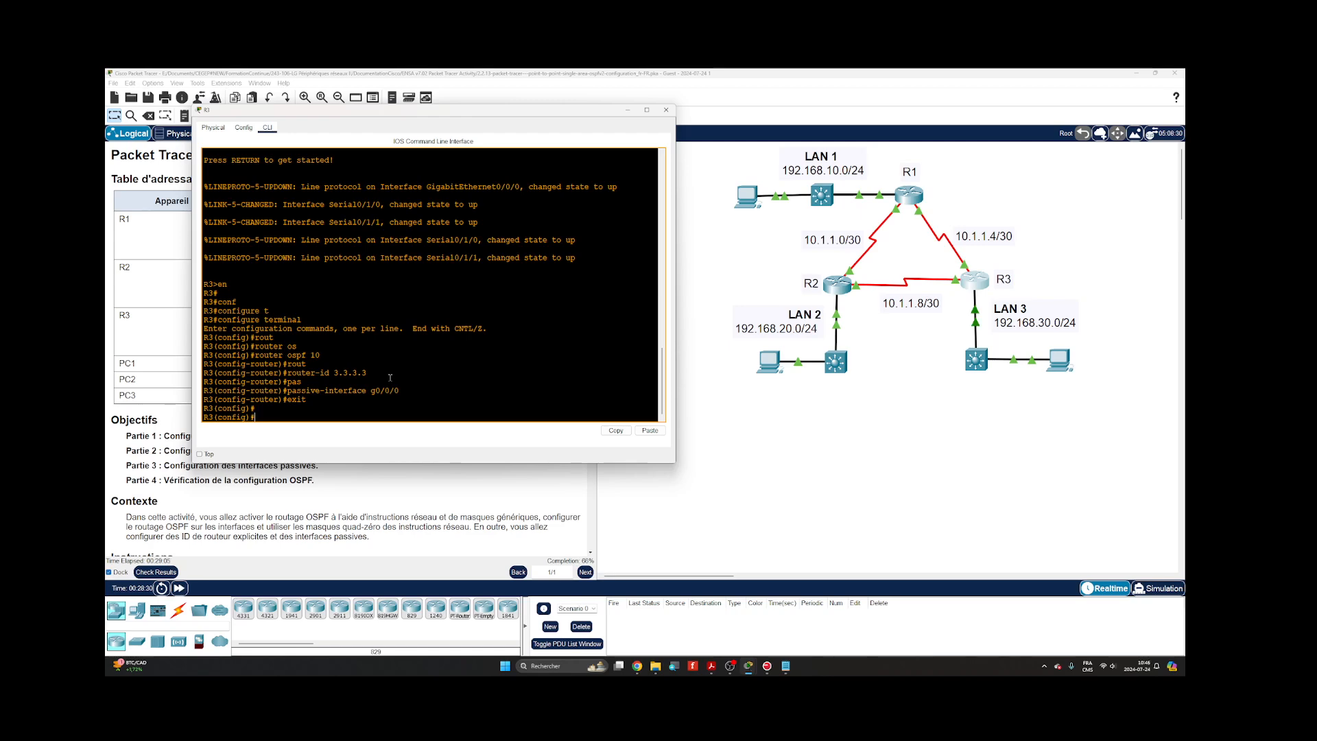
Enable OSPF process 10 in area 0 directly on R3's interface g0/0/0.
text(in)
key(Tab)
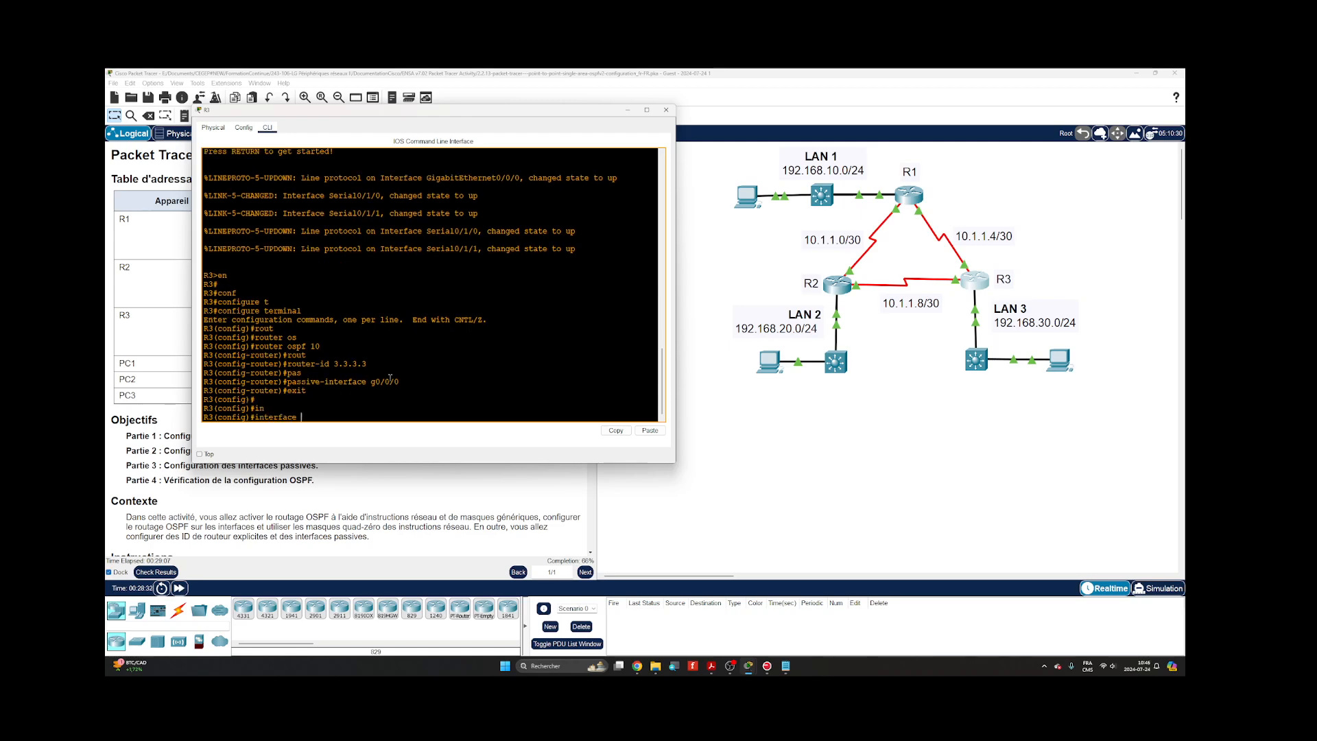
text(g0/0/0)
key(Return)
text(ip )
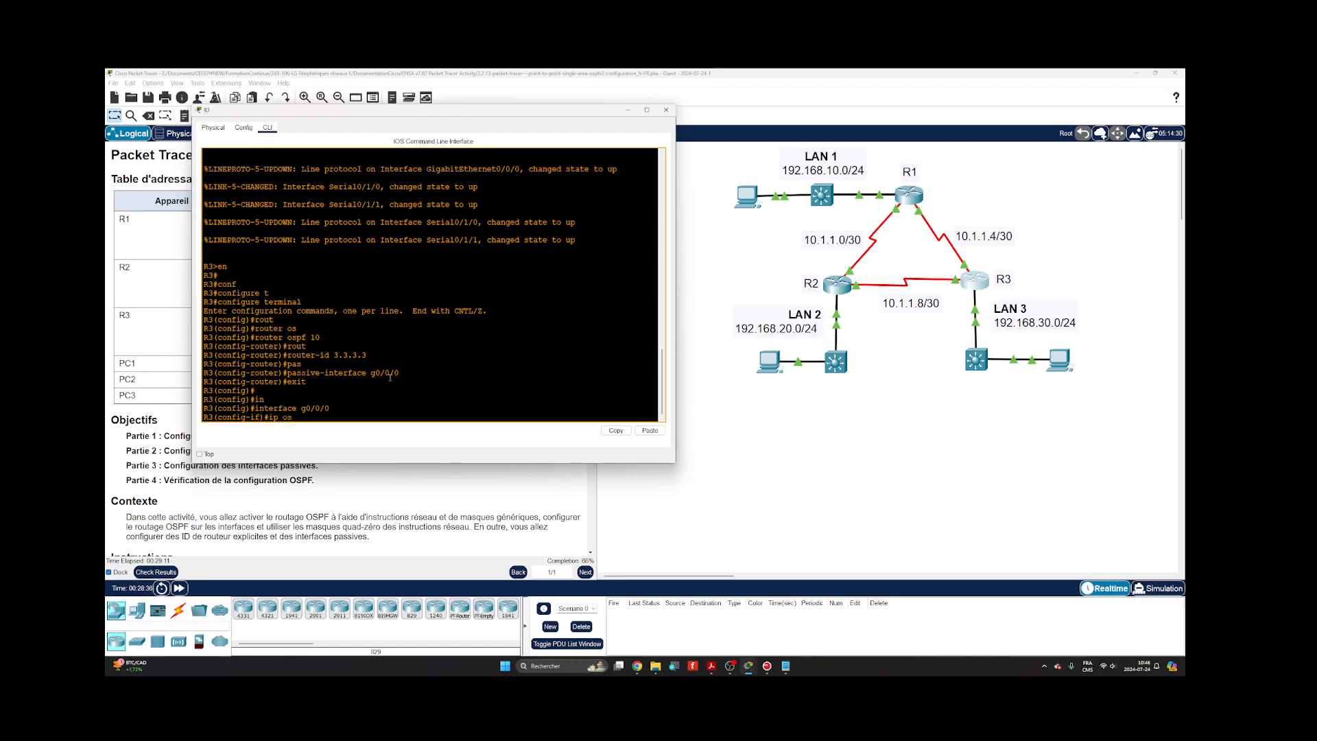
text(os)
key(Tab)
text(1)
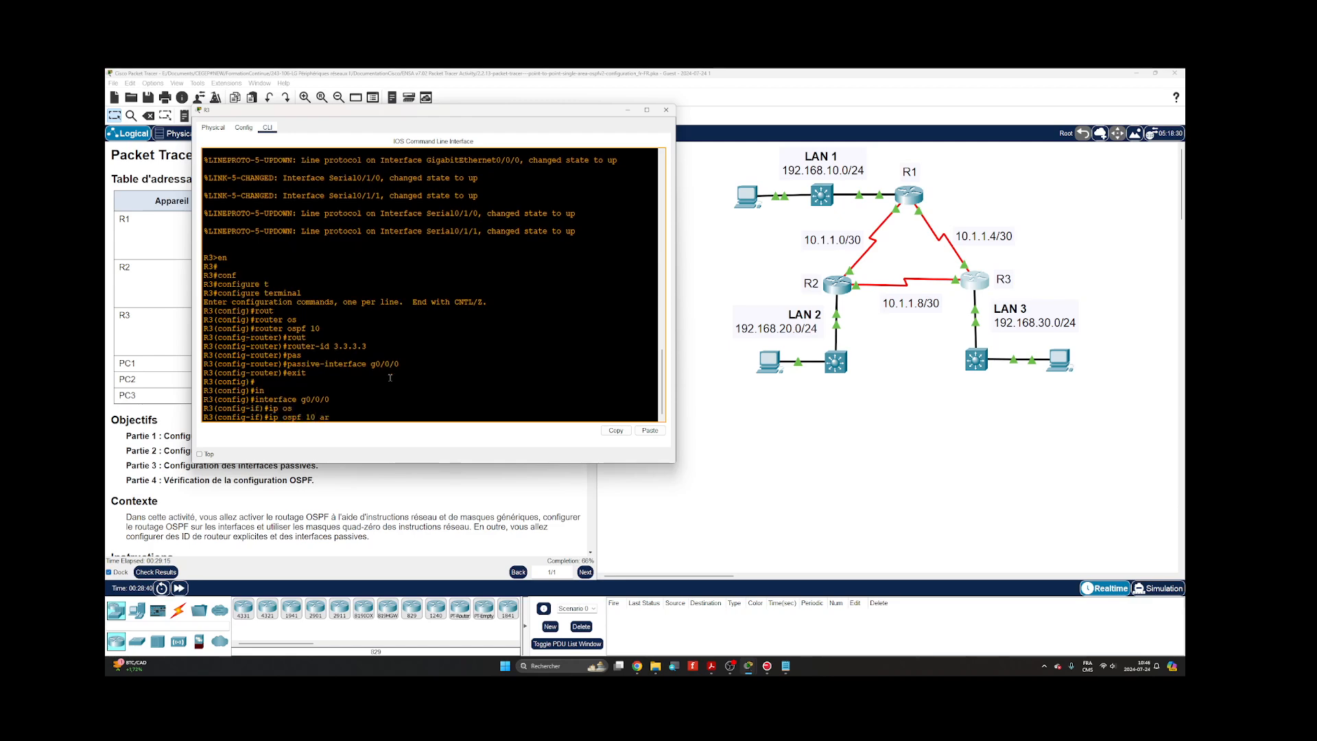
text(0 ar)
key(Tab)
text(0)
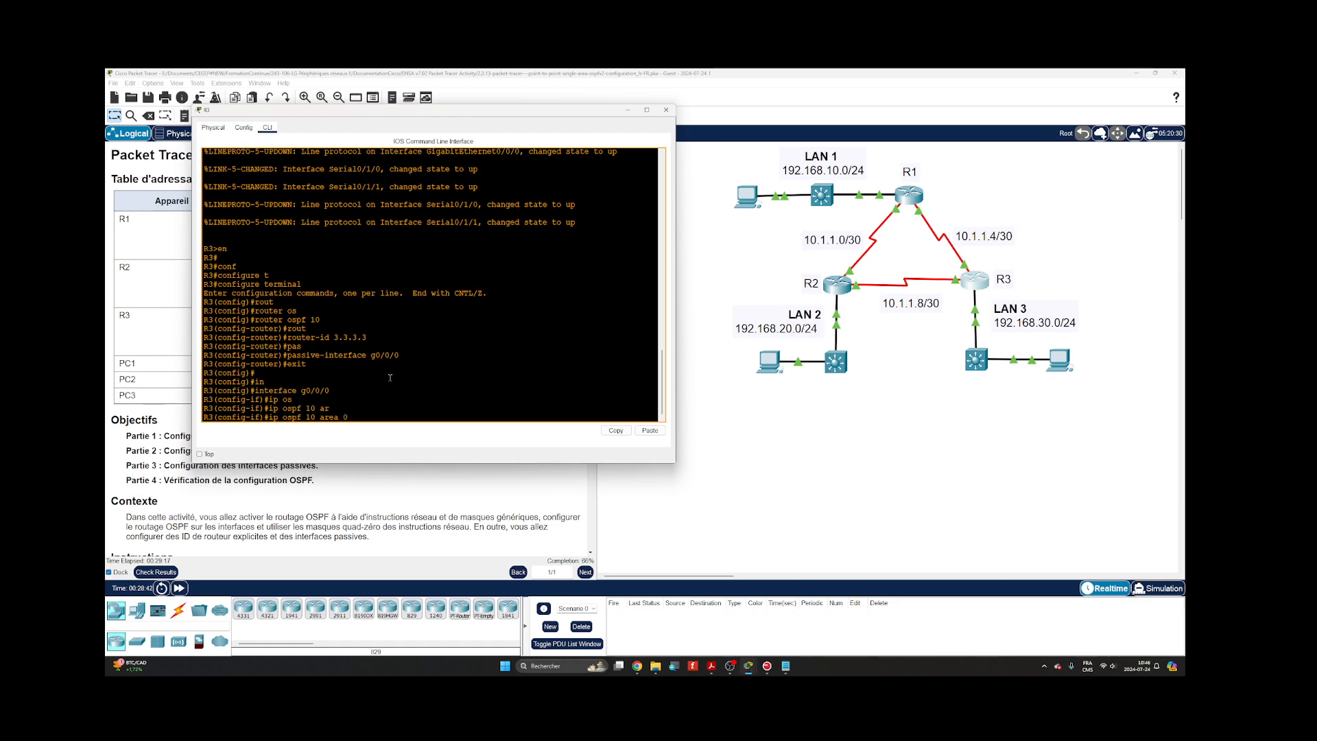
key(Return)
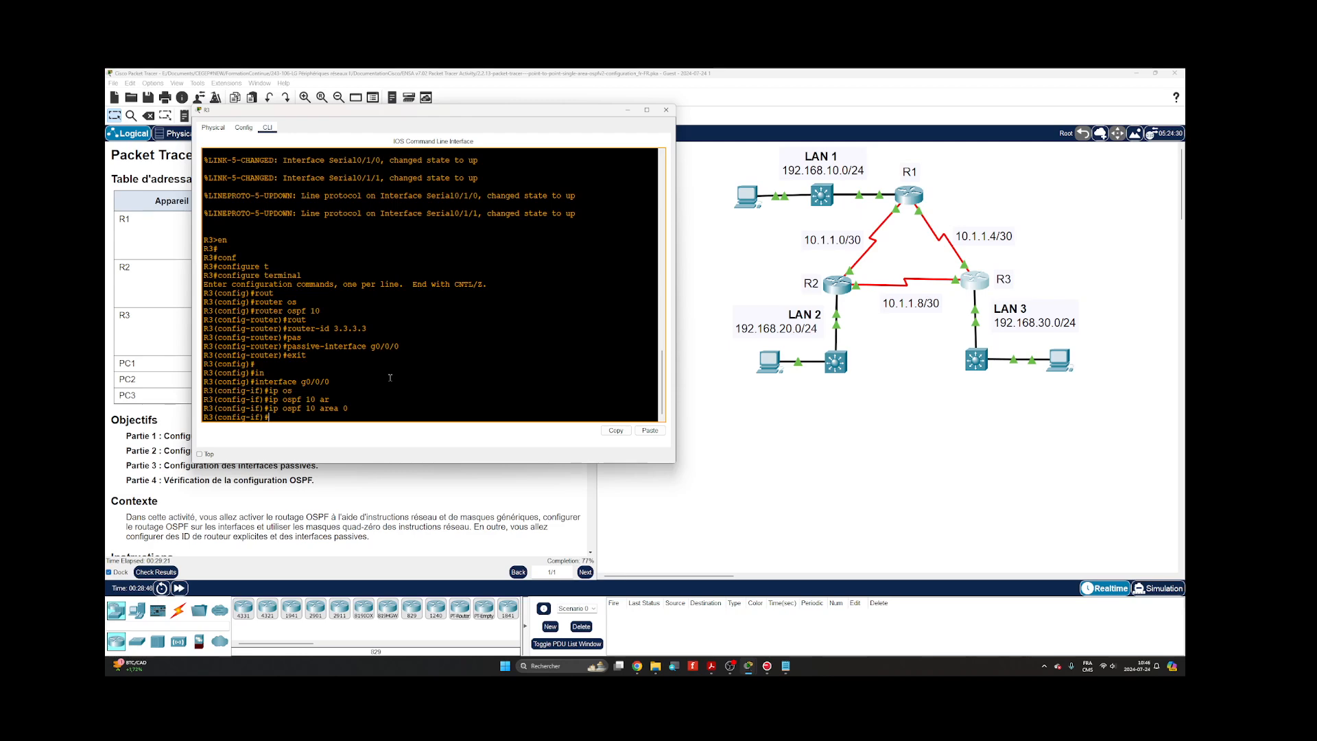
key(Return)
Enable OSPF process 10 in area 0 directly on R3's interface s0/1/0.
key(Up)
key(Up)
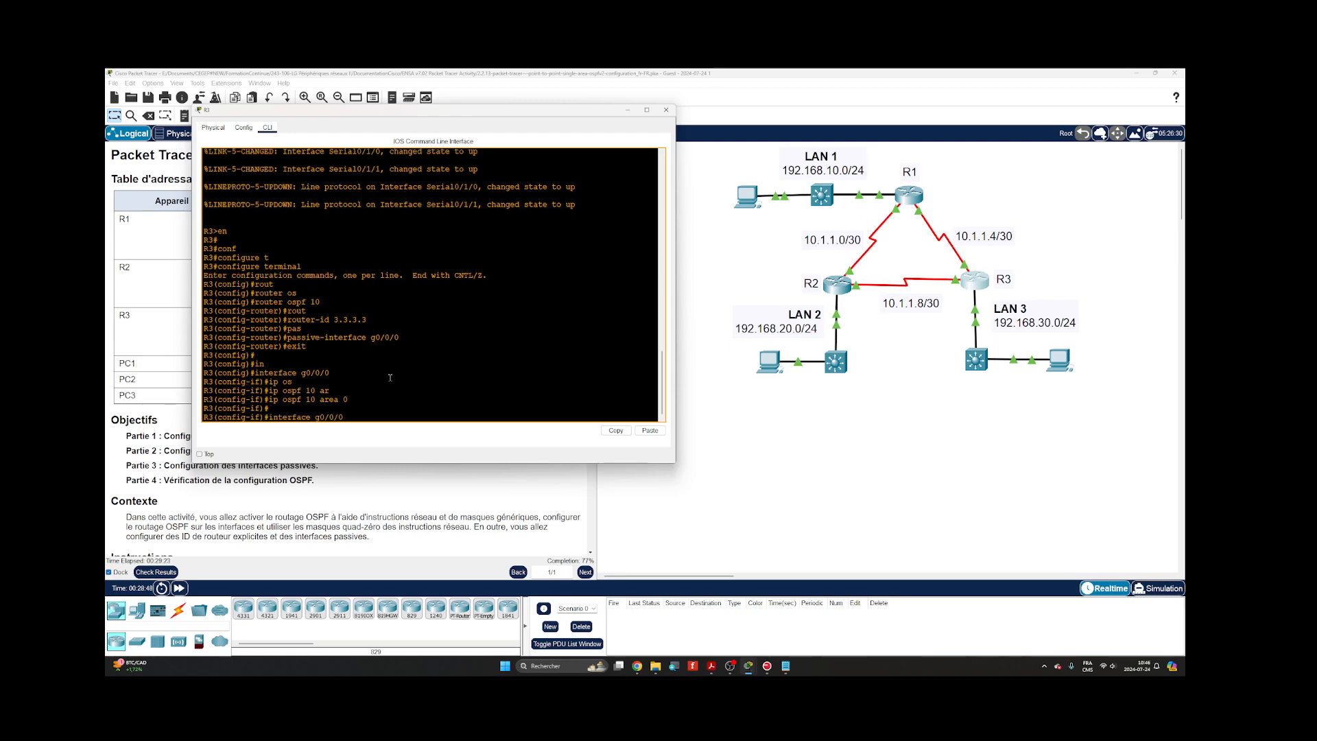
key(BackSpace)
key(BackSpace)
key(BackSpace)
key(BackSpace)
key(BackSpace)
key(BackSpace)
key(BackSpace)
text(s0/1/)
text(0)
key(Return)
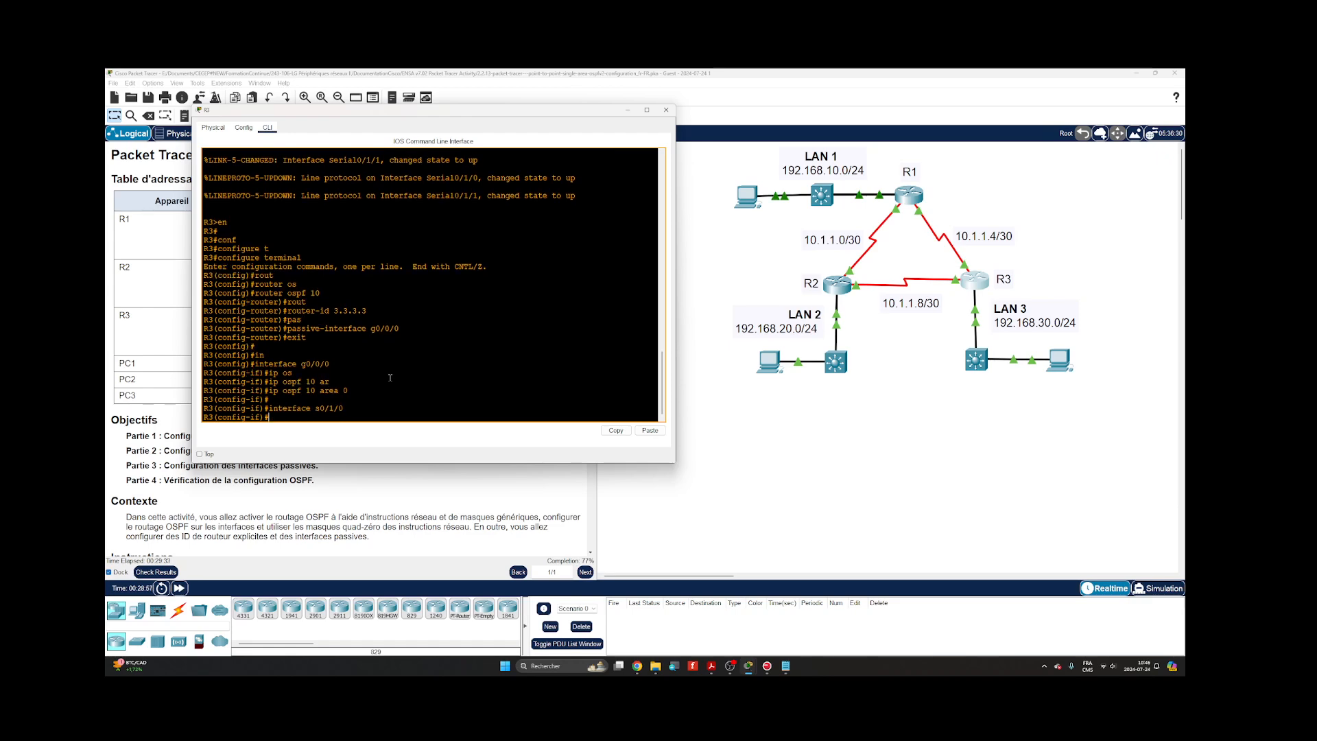
key(Up)
key(Up)
key(Return)
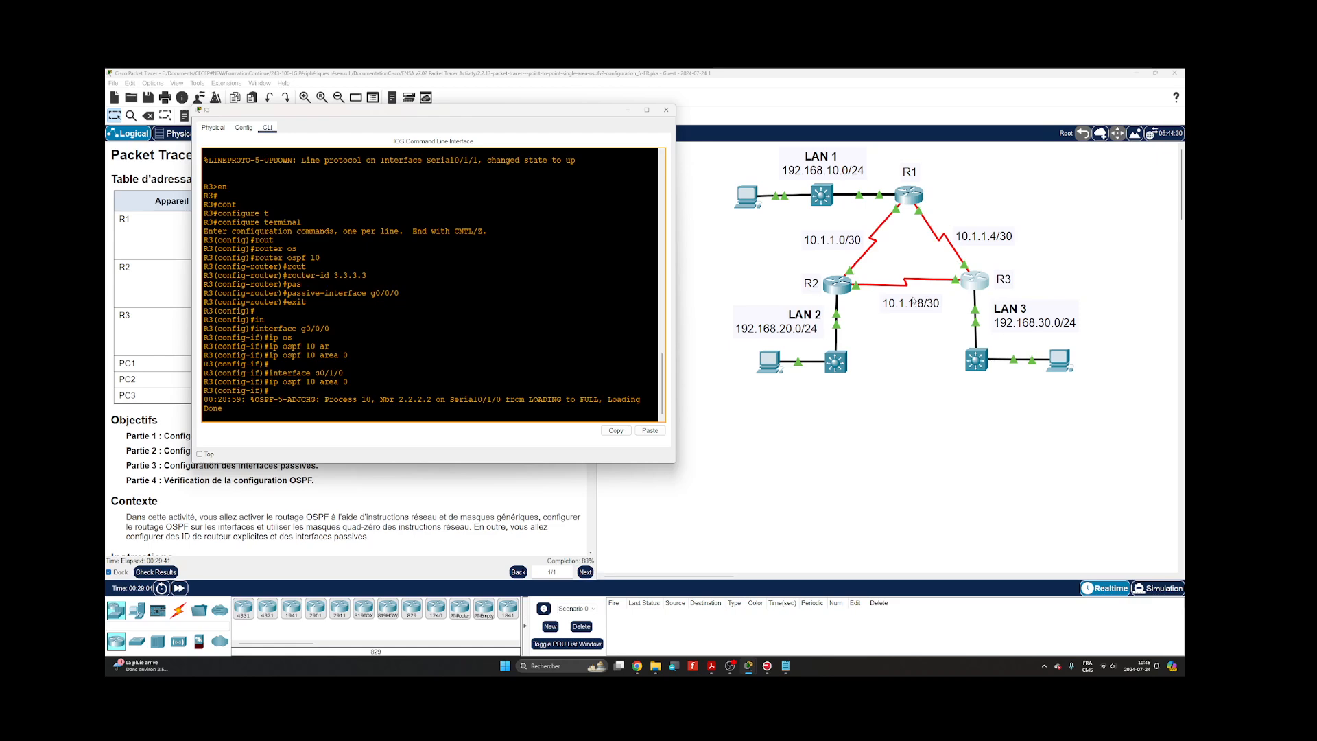
key(Return)
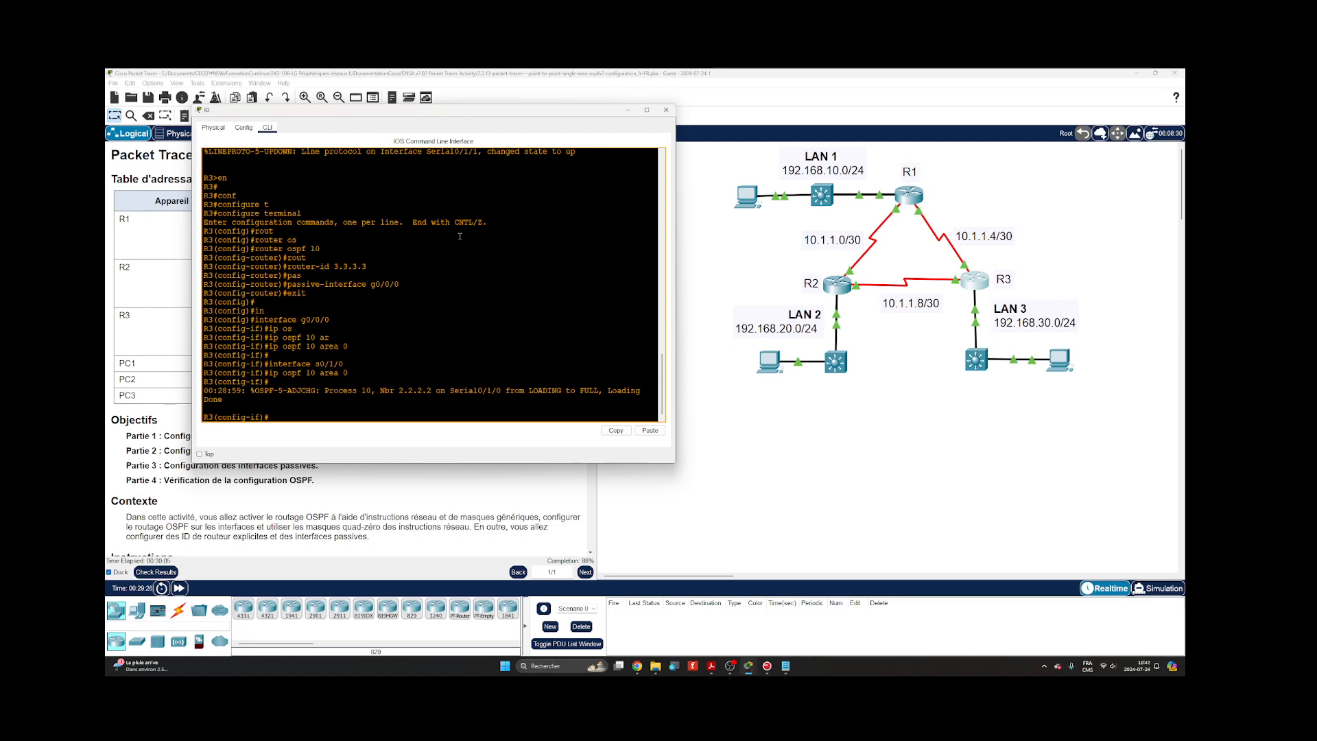
Enable OSPF process 10 in area 0 directly on R3's interface s0/1/1.
key(Up)
key(Up)
text(1)
key(Return)
key(Up)
key(Up)
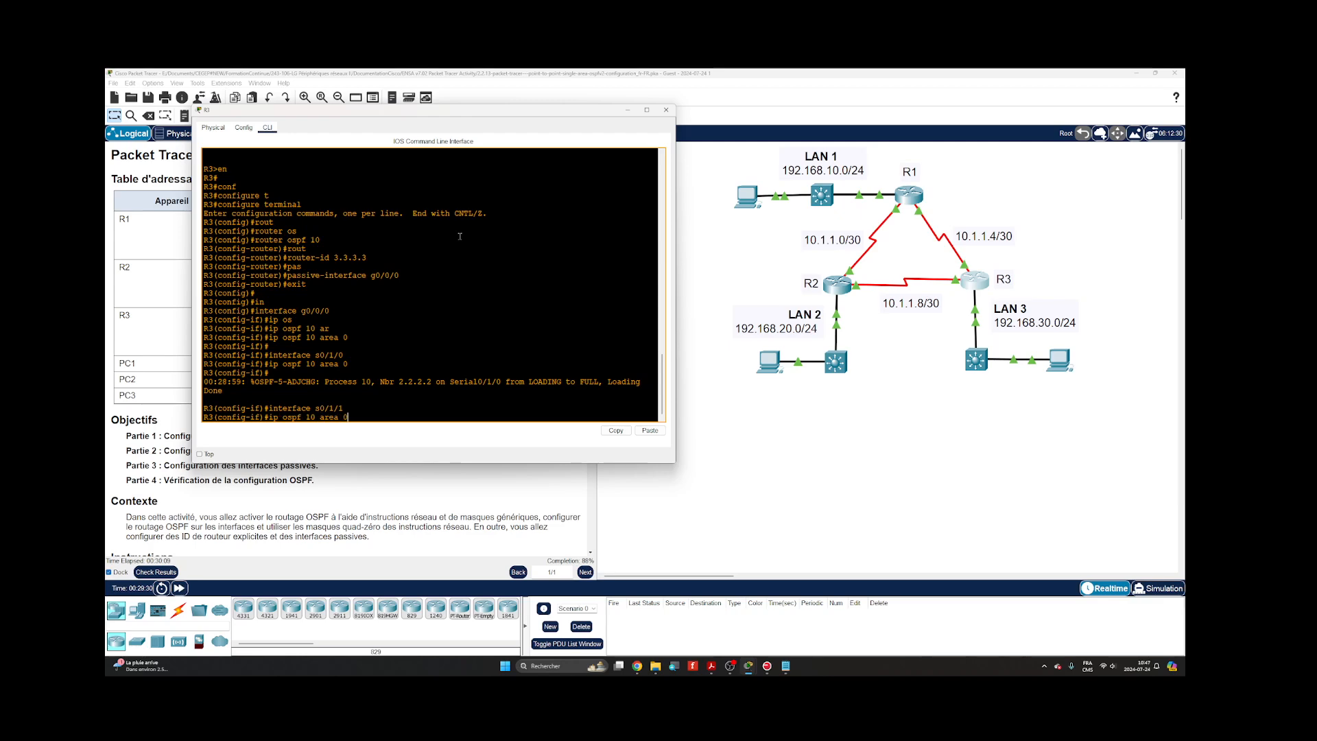
key(Return)
key(Return)
key(Return)
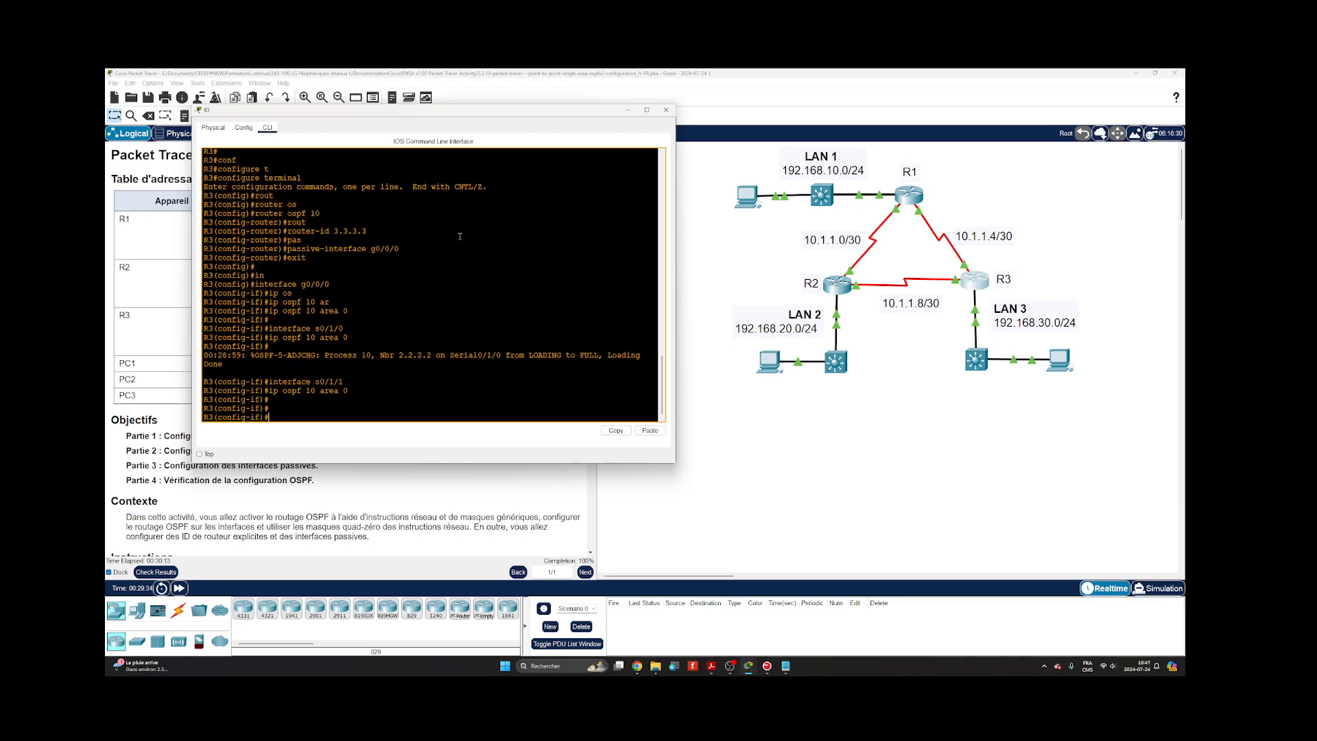
Leave interface and global configuration modes on R3 to return to privileged EXEC mode.
text(exit)
key(Return)
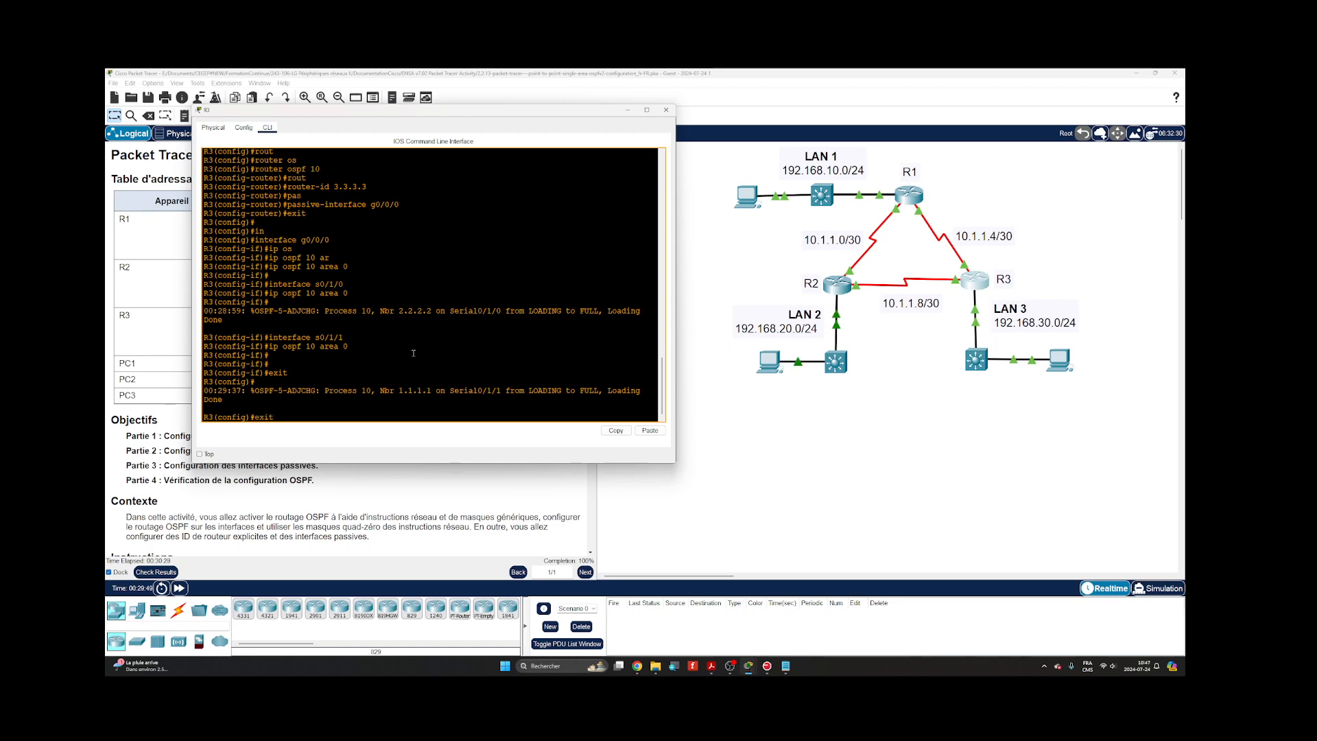
key(Return)
key(Return)
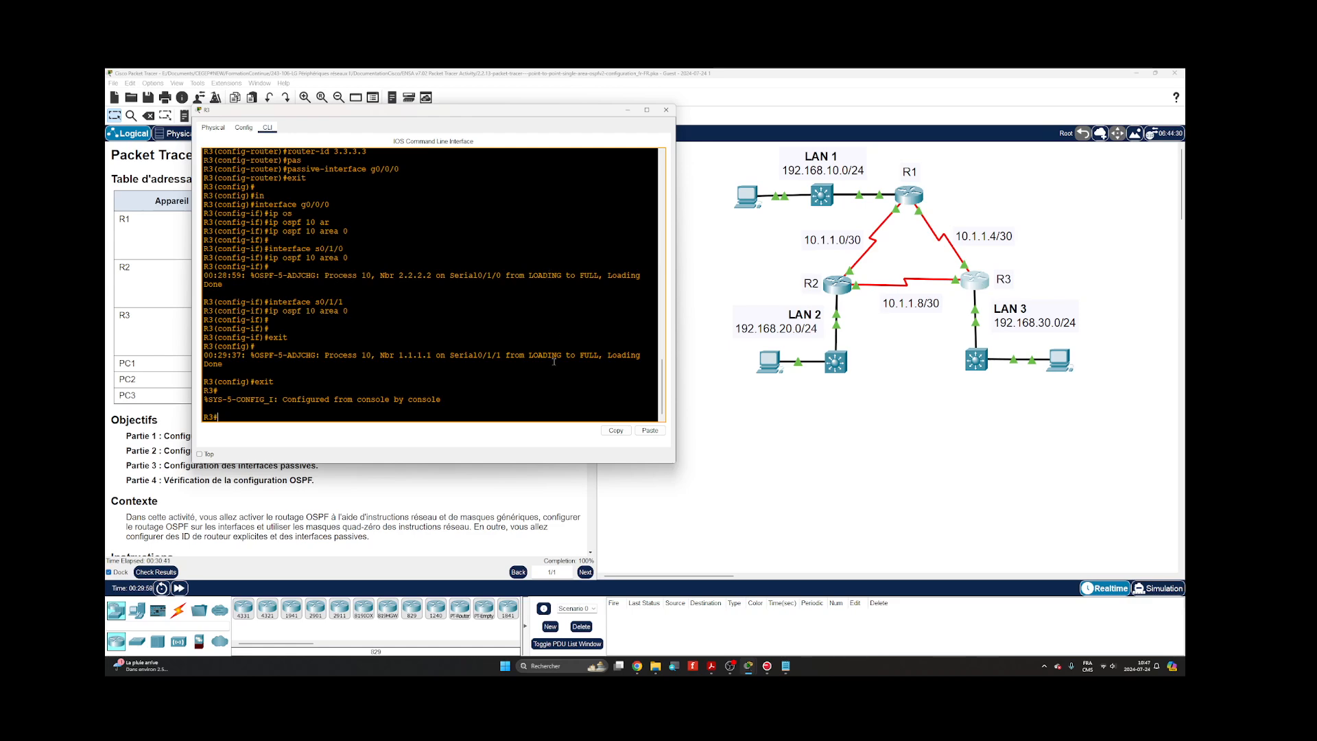
Enlarge R3's window slightly and display its routing table with show ip route.
drag(675, 461, 684, 470)
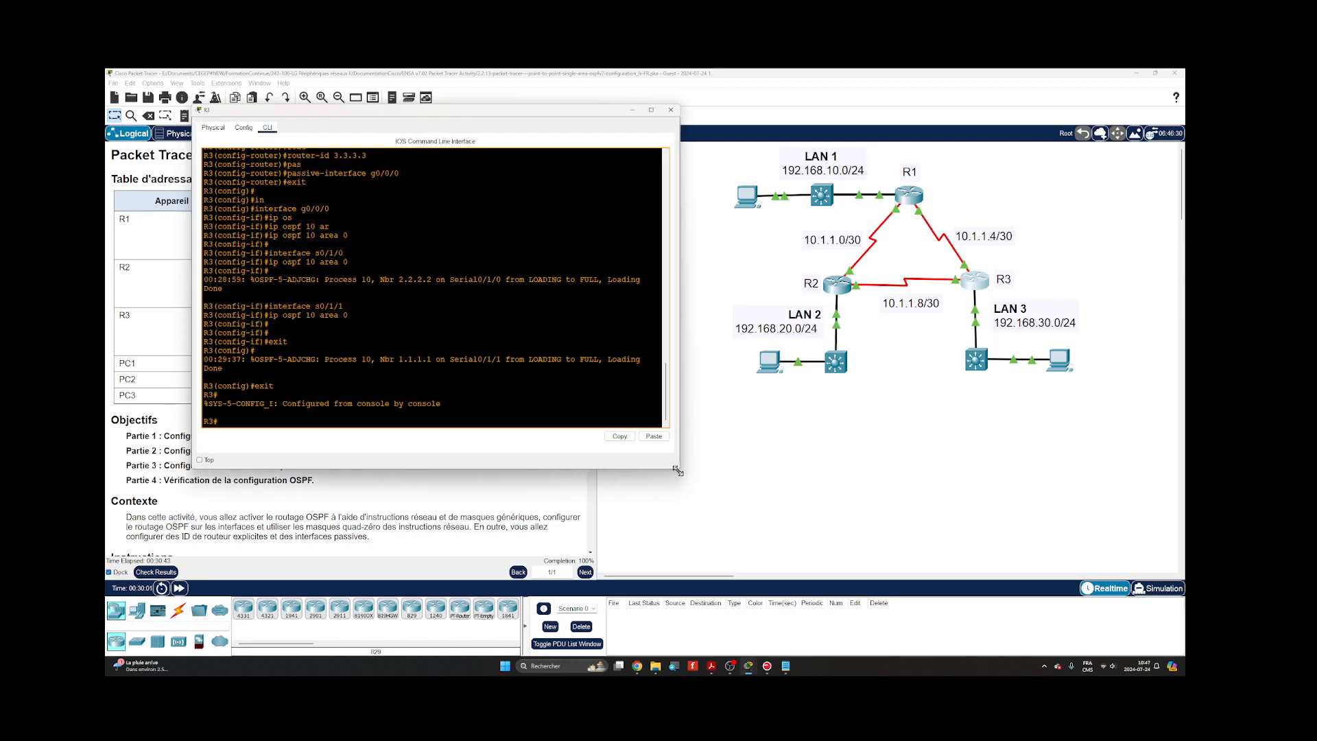
key(Return)
key(Return)
key(Return)
key(Return)
key(Return)
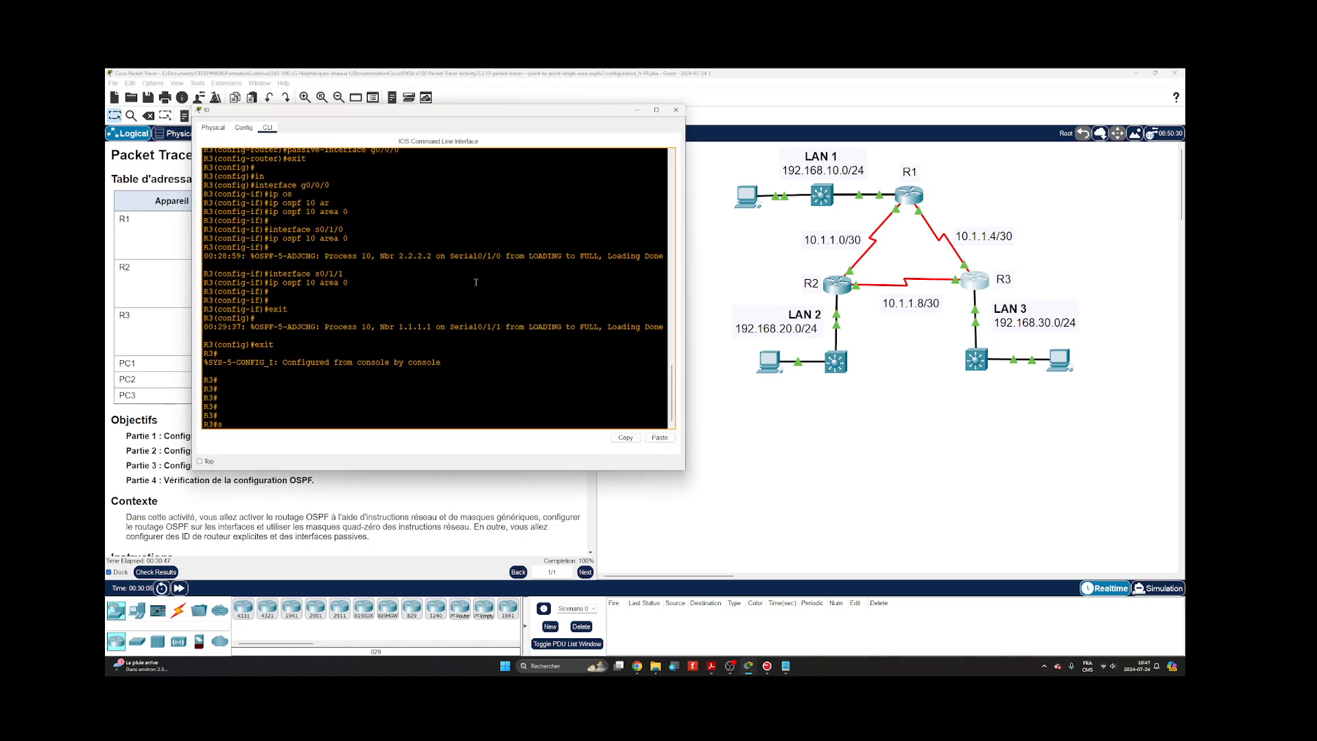
text(show ip route)
key(Return)
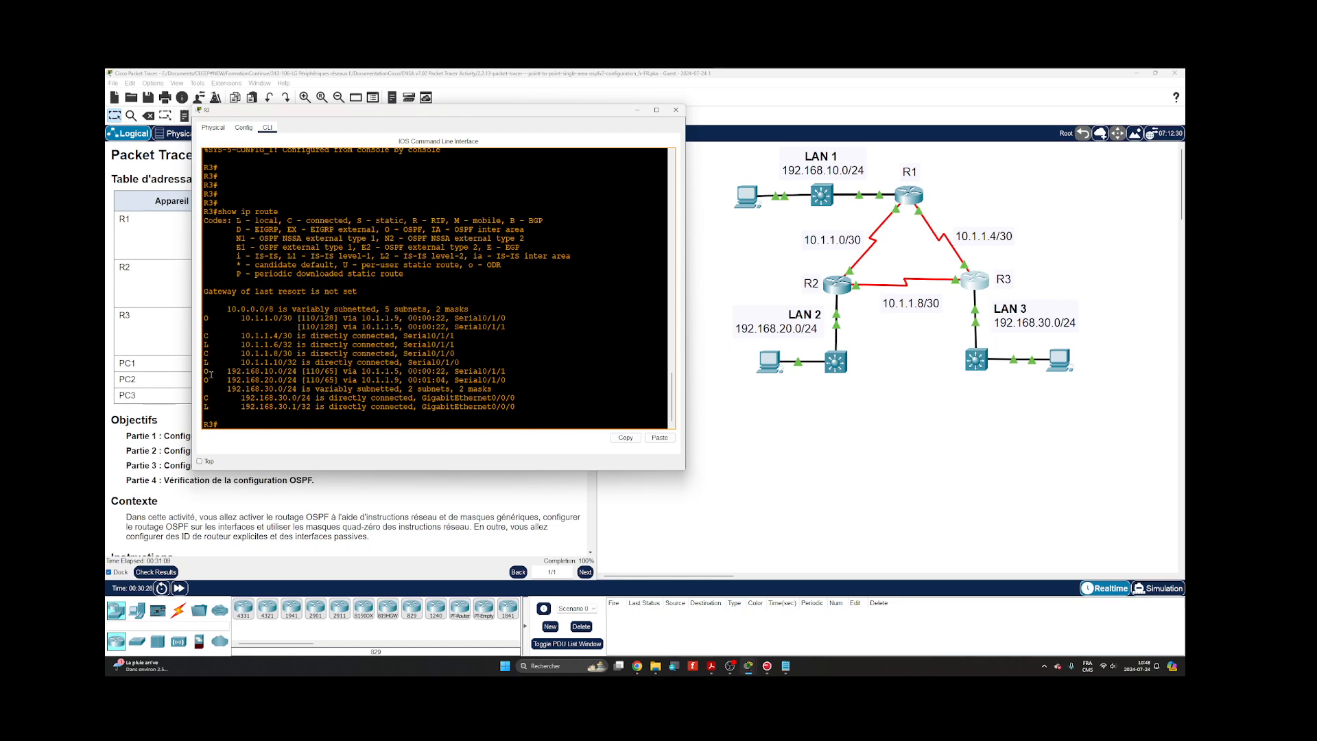
Display only the OSPF-learned routes in R3's routing table with show ip route ospf.
key(Return)
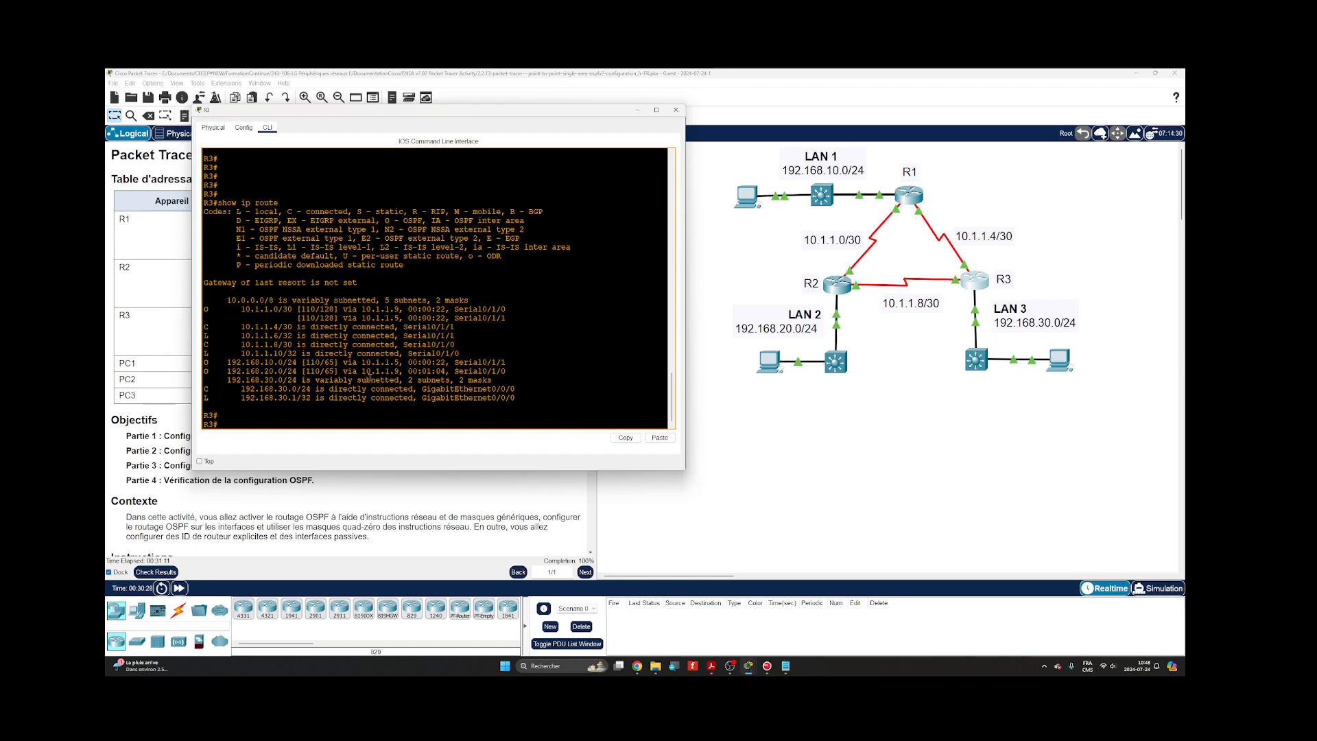
key(Return)
key(Return)
key(Up)
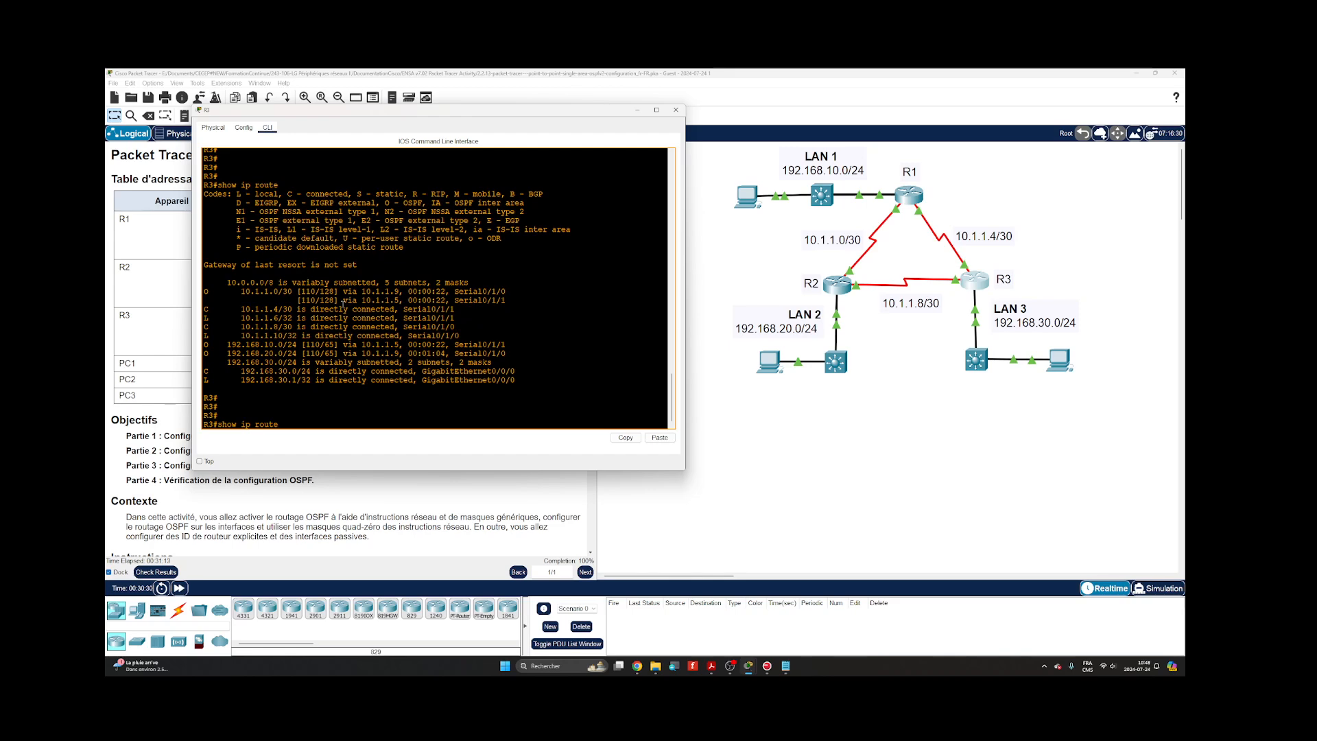
text(ospf)
key(Return)
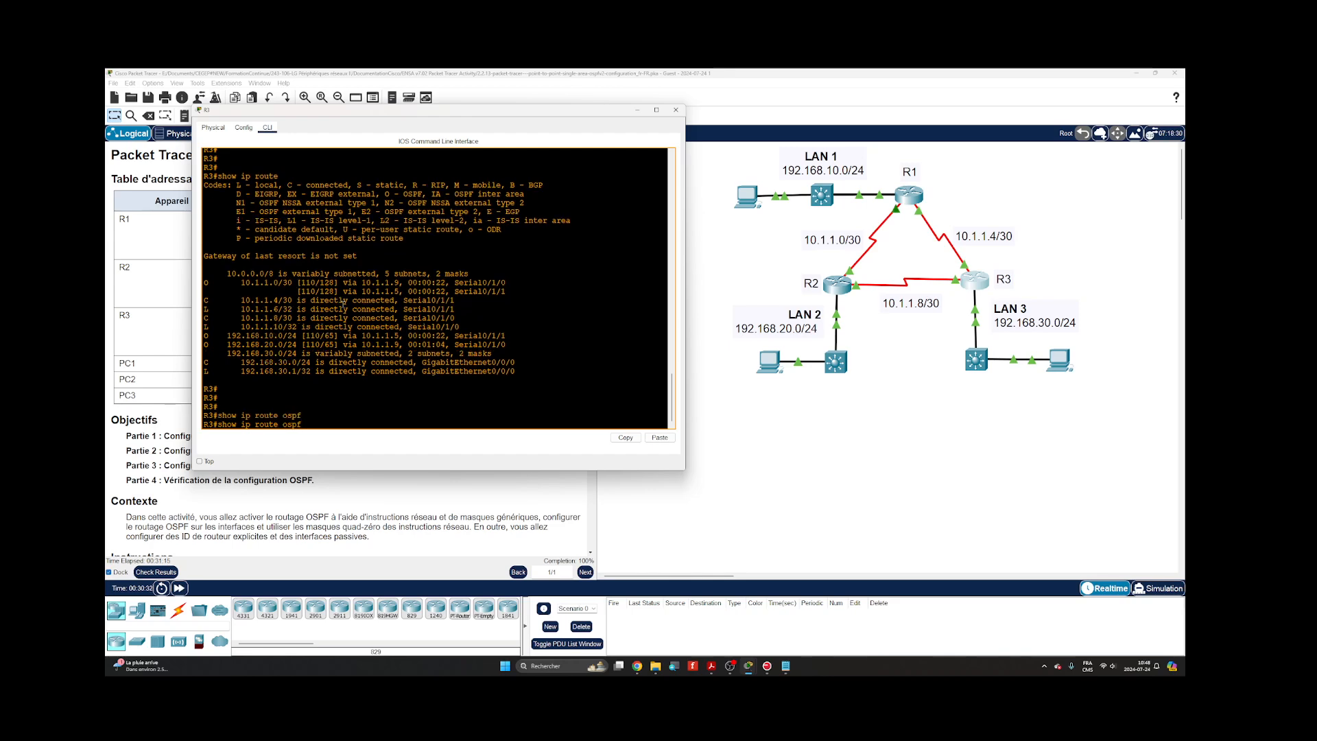
key(Return)
key(Return)
key(Return)
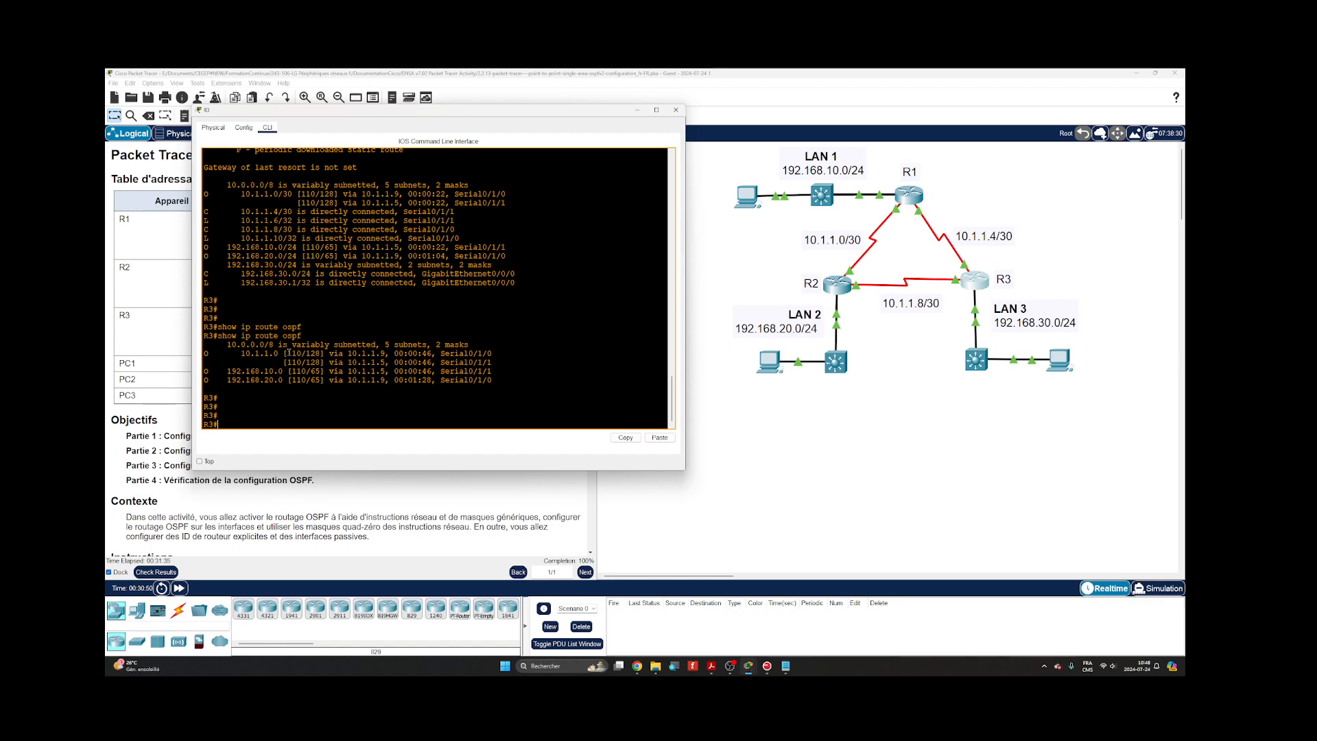
Examine the administrative distance and metric values in R3's listed OSPF routes, selecting them in the output.
drag(287, 353, 302, 353)
drag(305, 353, 321, 362)
click(341, 350)
double_click(316, 371)
key(Return)
key(Return)
key(Return)
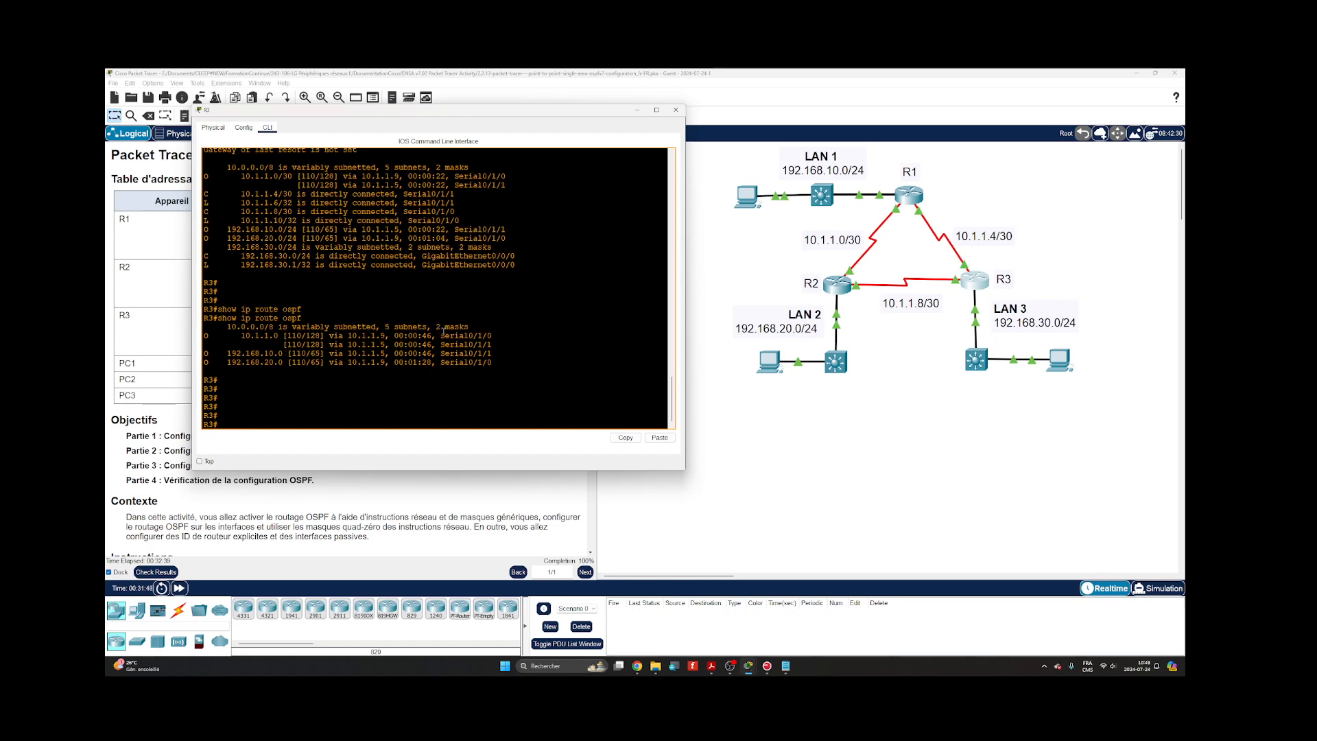
Display R3's routing protocol settings with show ip protocols.
text(sh)
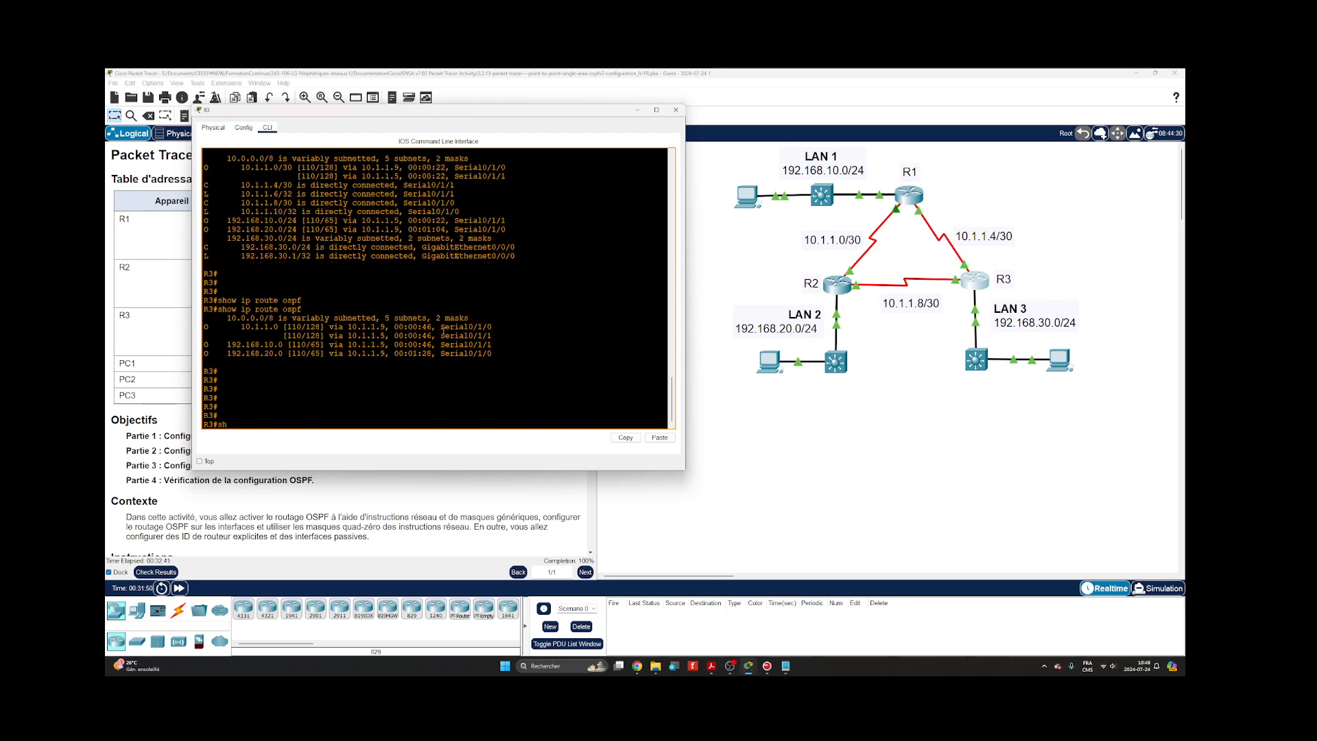
text(ow ip prot)
key(Tab)
key(Return)
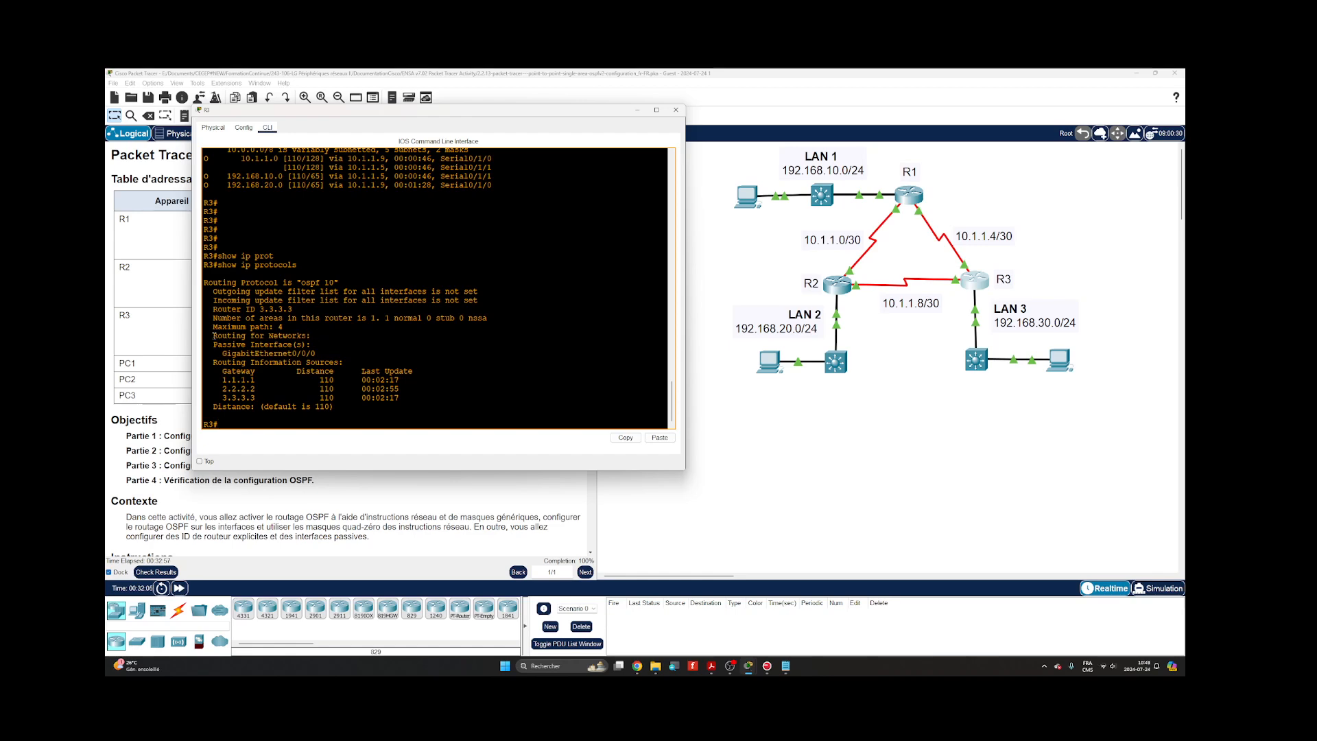
Select the Routing for Networks line in R3's output and compare it with the R3 commands in the notes file.
drag(313, 335, 208, 336)
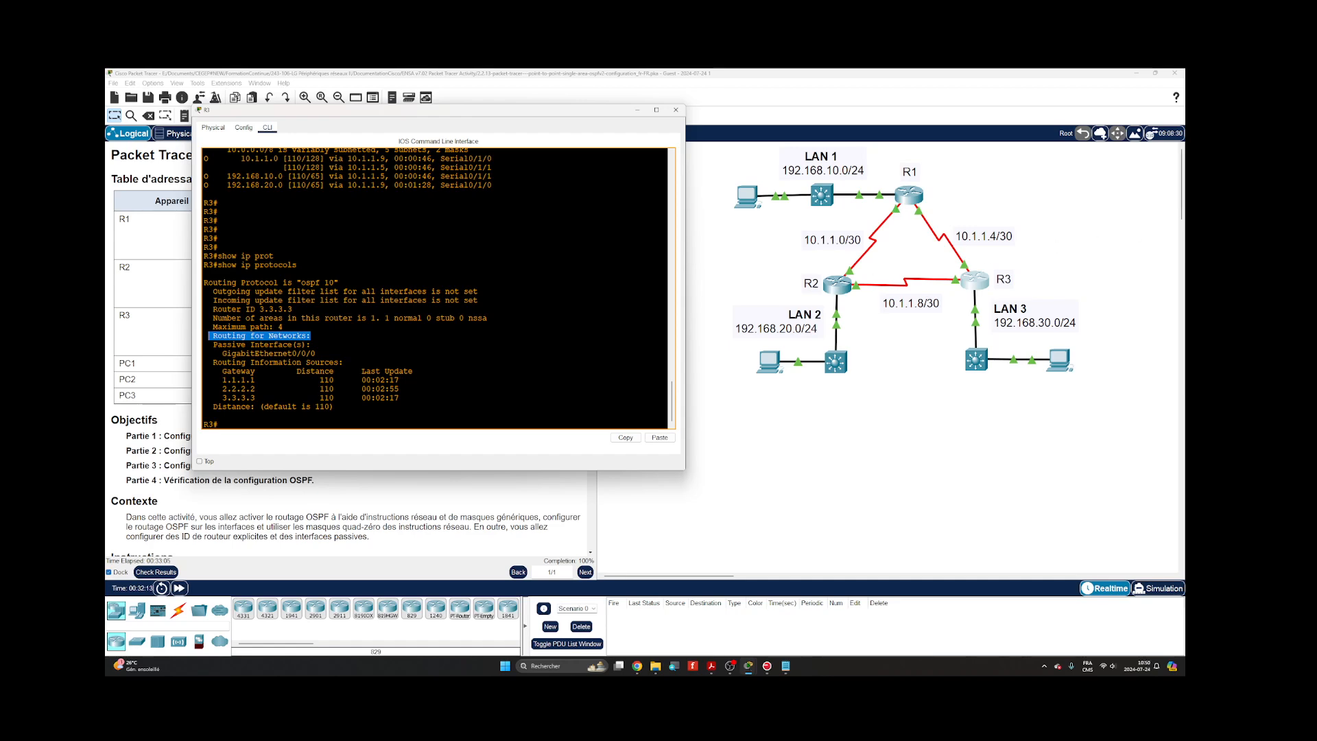
drag(1184, 271, 862, 249)
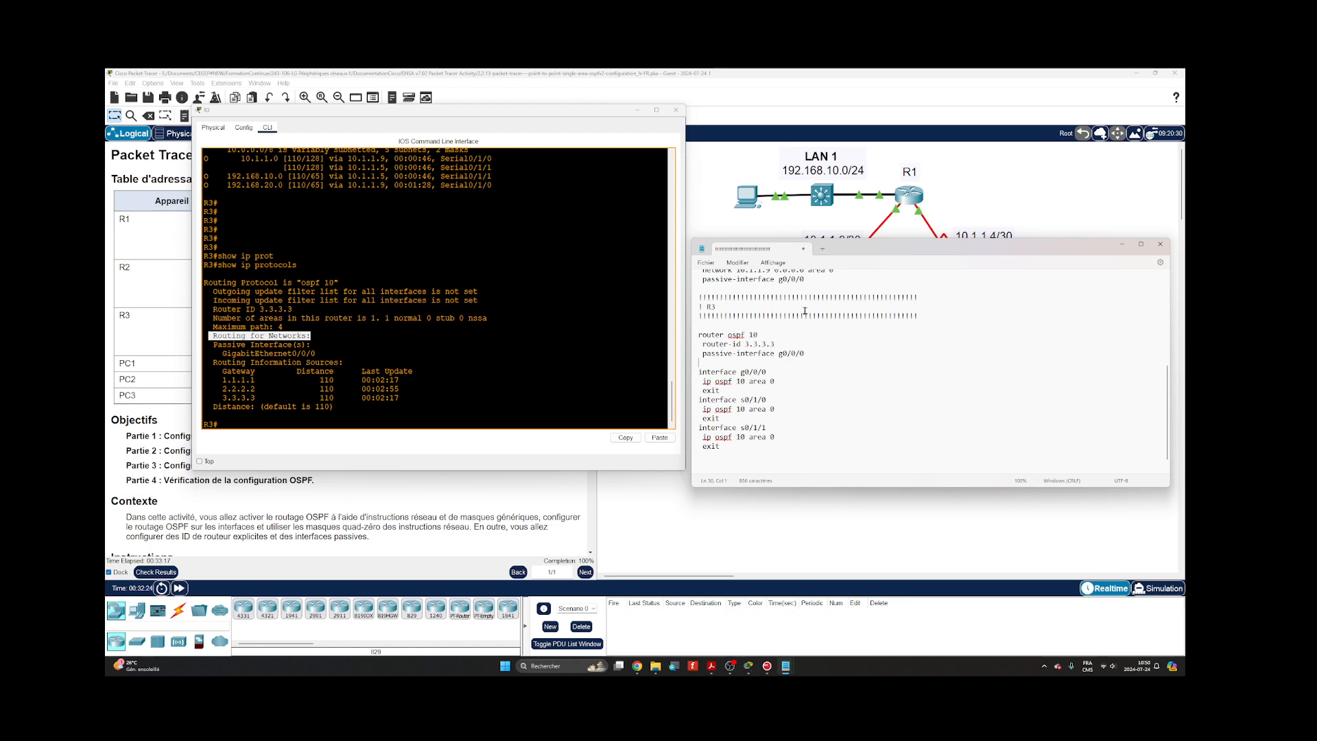
drag(867, 251, 1185, 316)
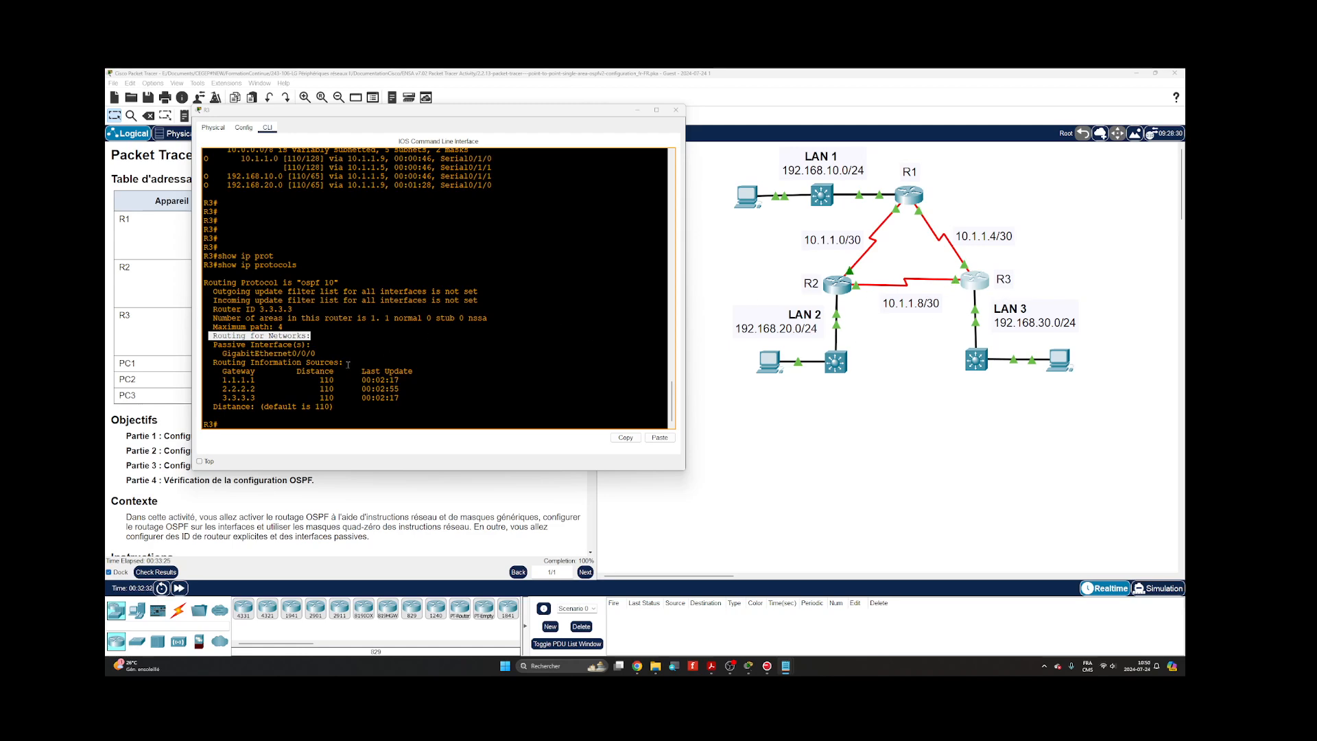
List the OSPF lines of R3's running configuration with show run | inc ospf.
key(Return)
key(Return)
key(Return)
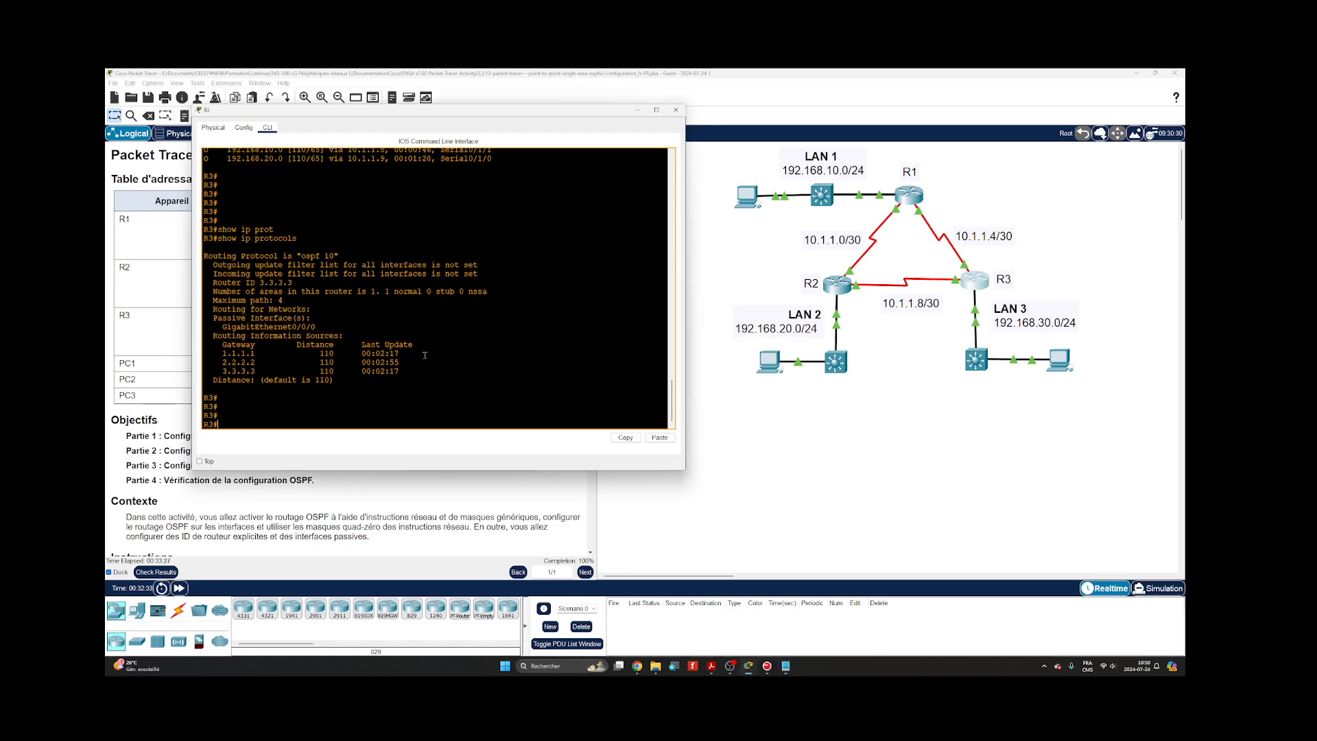
text(show run |)
text(inc ospf)
key(Return)
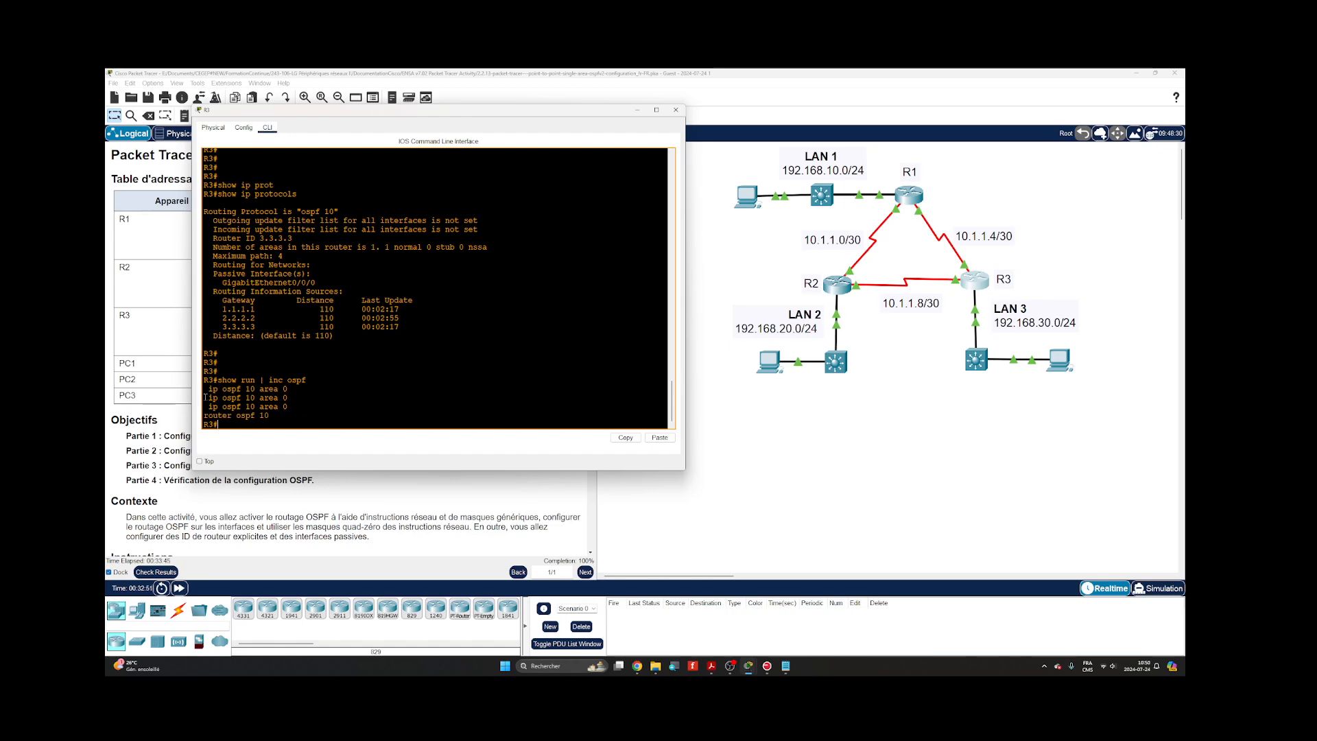
Filter R3's running configuration for both OSPF and interface lines with show run | inc ospf|interface.
key(Up)
text(|interface)
key(Return)
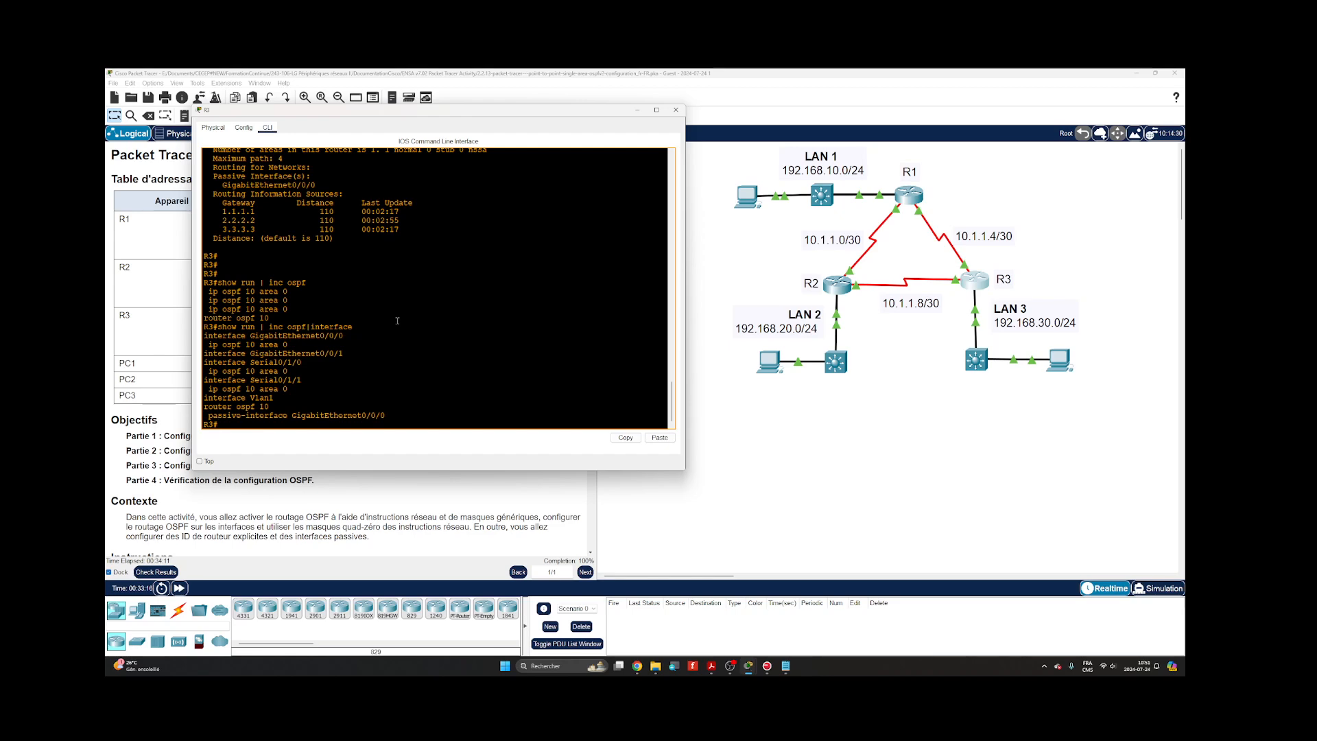
key(Return)
key(Return)
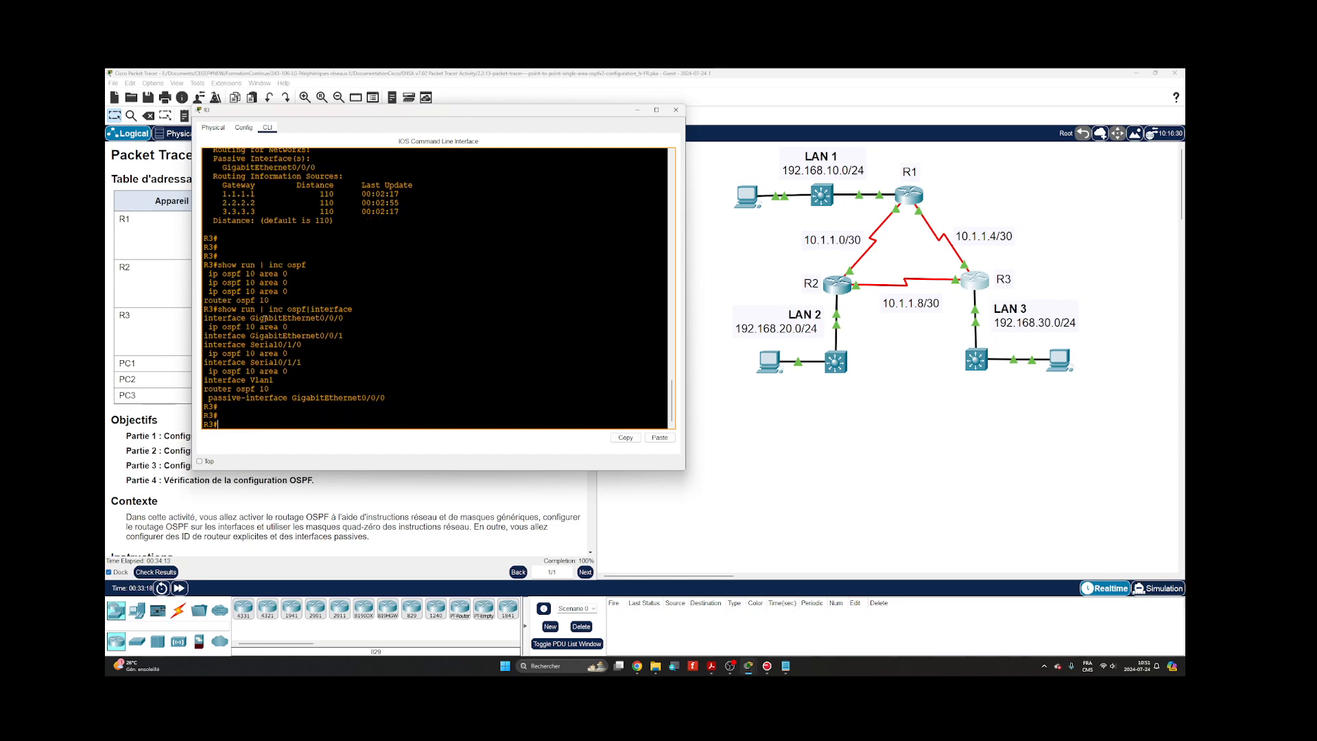
Display the router section of R3's running configuration with show run | section router.
key(Up)
key(BackSpace)
key(BackSpace)
key(BackSpace)
key(BackSpace)
key(BackSpace)
key(BackSpace)
key(BackSpace)
key(BackSpace)
key(BackSpace)
key(BackSpace)
key(BackSpace)
key(BackSpace)
key(BackSpace)
key(BackSpace)
key(BackSpace)
key(BackSpace)
key(BackSpace)
text(serct)
key(BackSpace)
text(router)
key(Return)
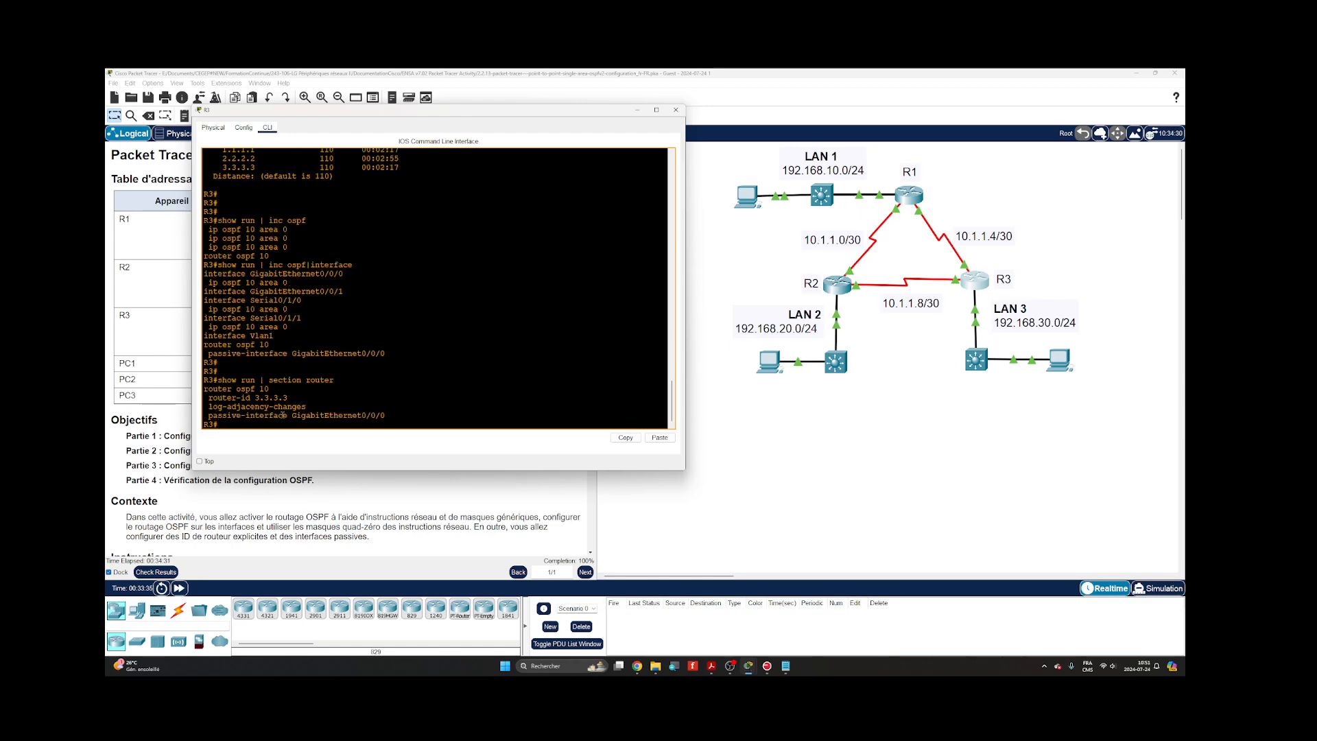
key(Return)
key(Return)
key(Return)
key(Return)
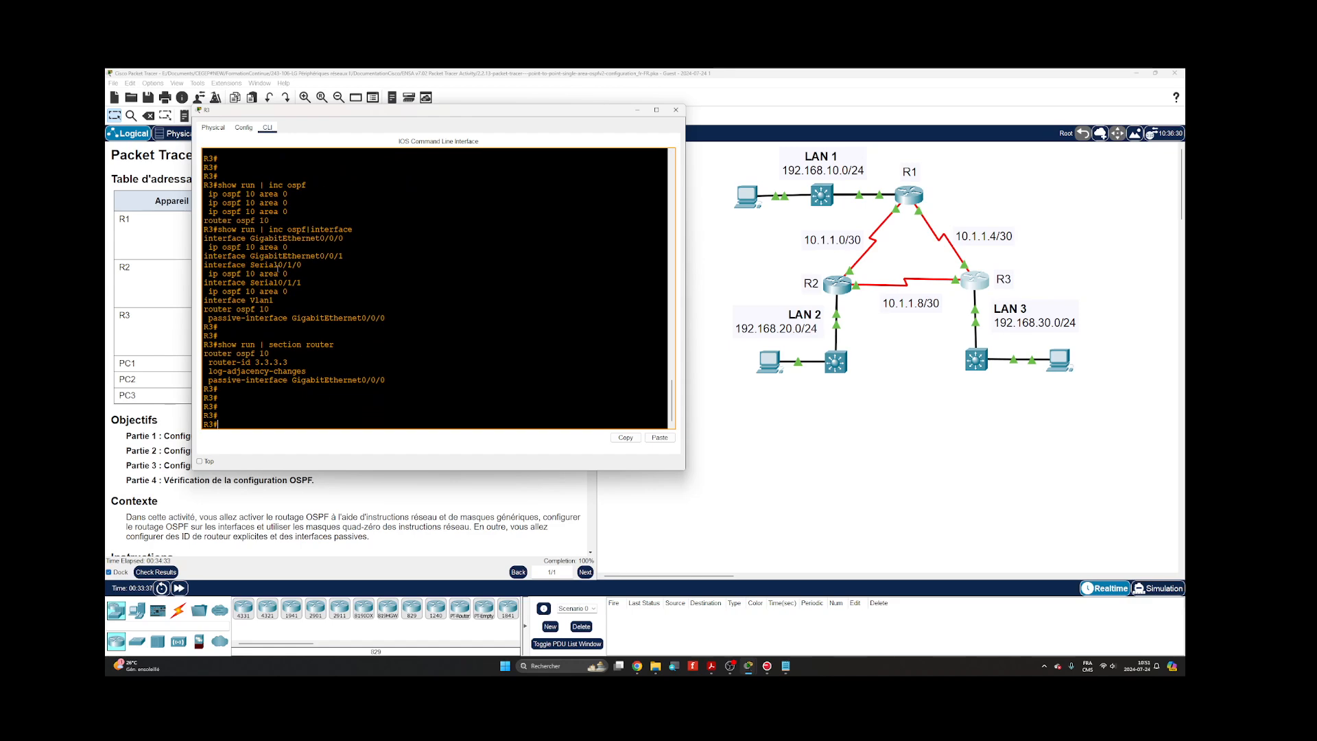
Review the earlier route, protocol and running-configuration outputs in R3's console history.
scroll(278, 267, up, 20)
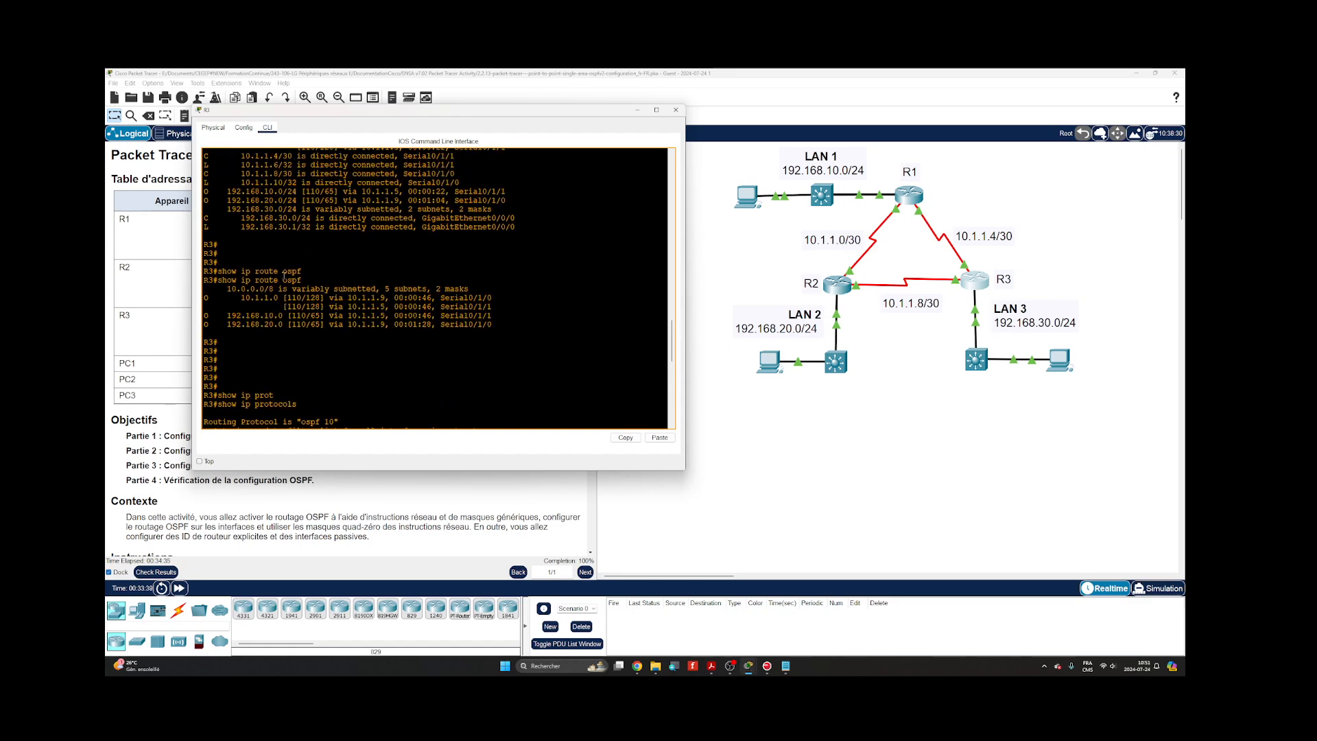
scroll(373, 302, up, 4)
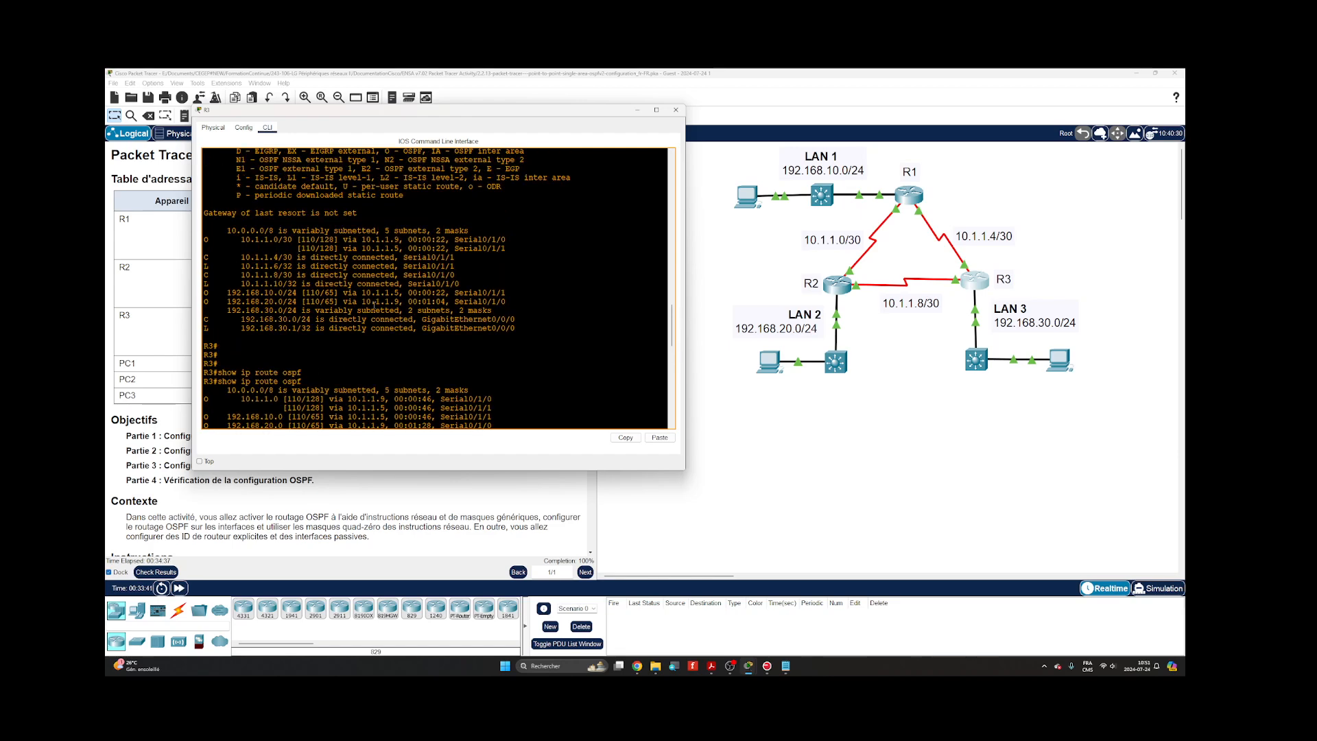
scroll(374, 302, down, 4)
scroll(367, 341, down, 8)
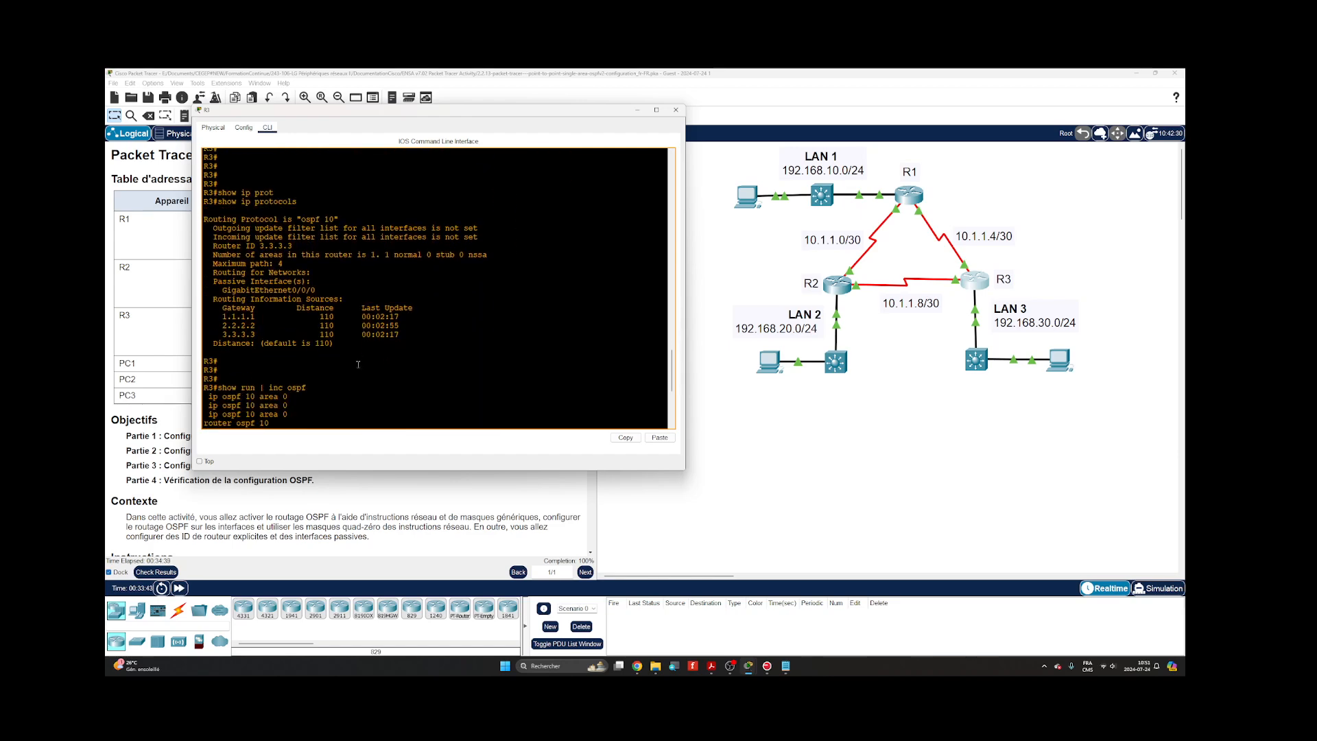
scroll(349, 284, down, 7)
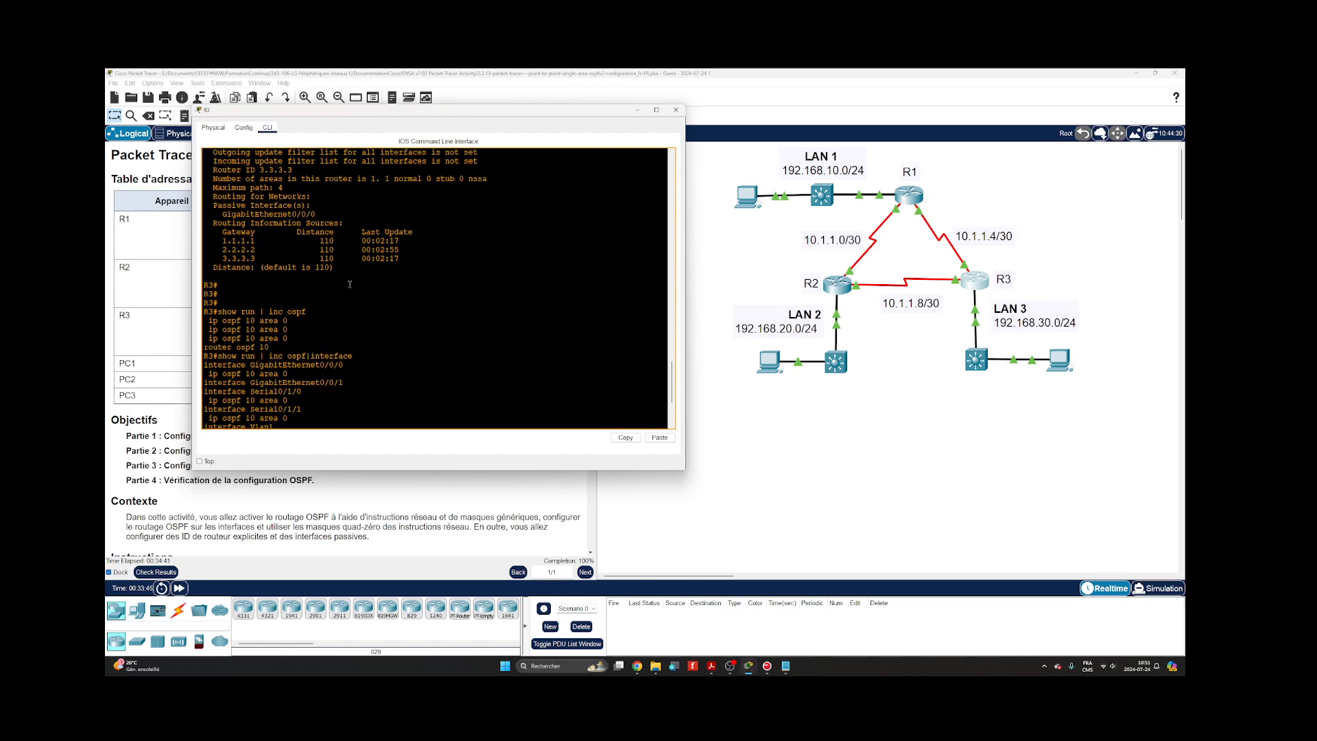
scroll(388, 229, up, 3)
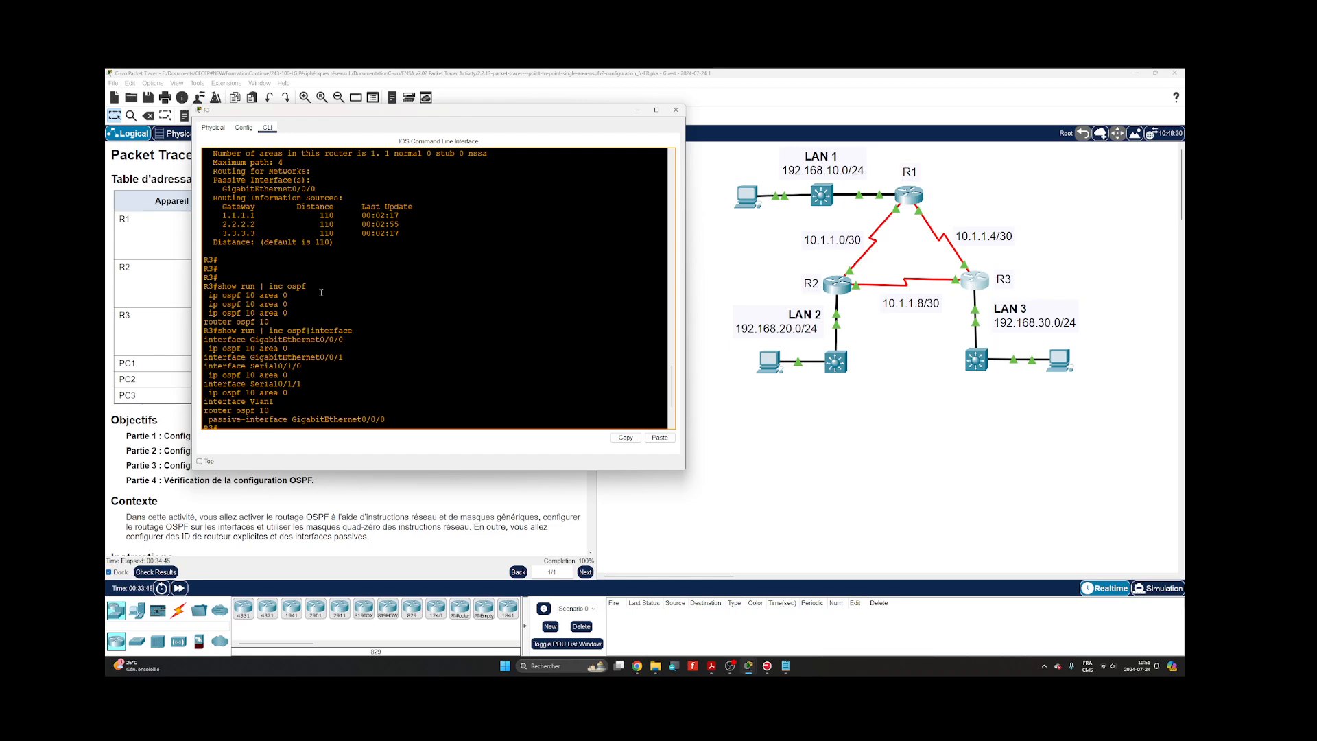
scroll(321, 292, down, 2)
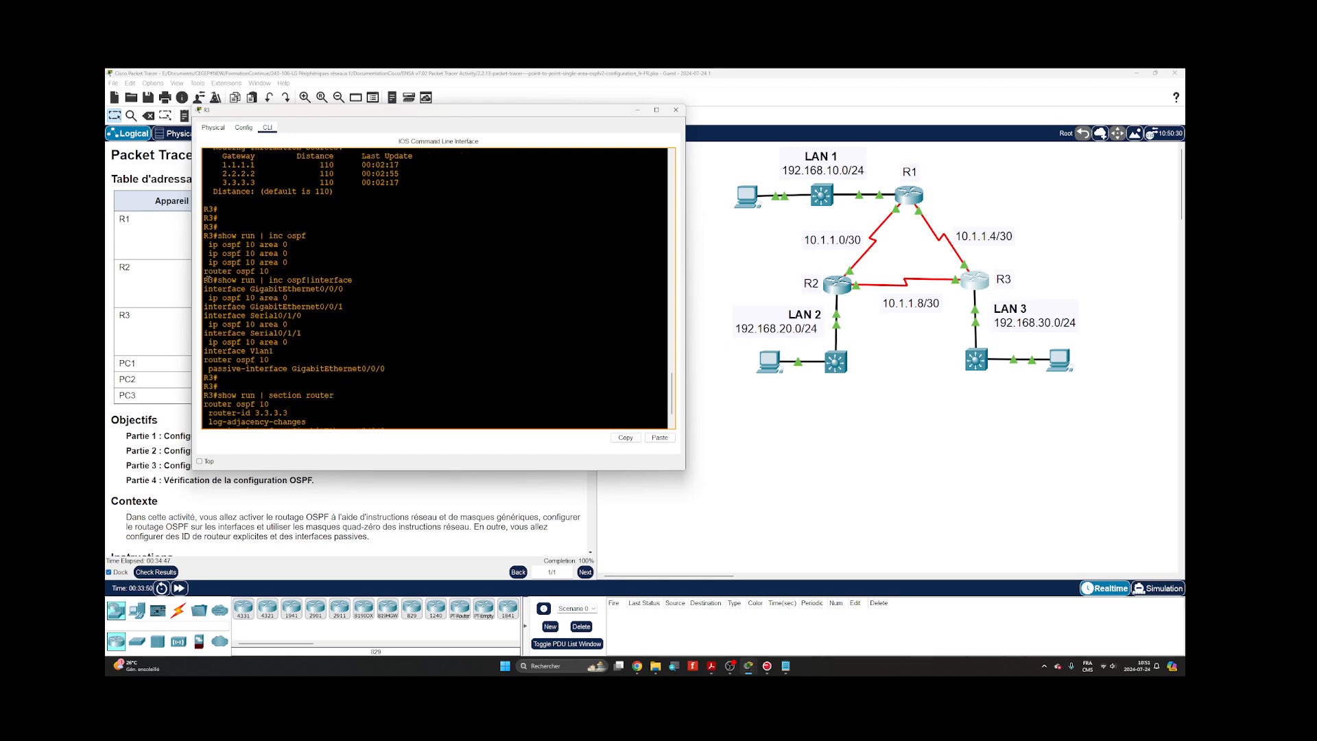
scroll(233, 343, down, 2)
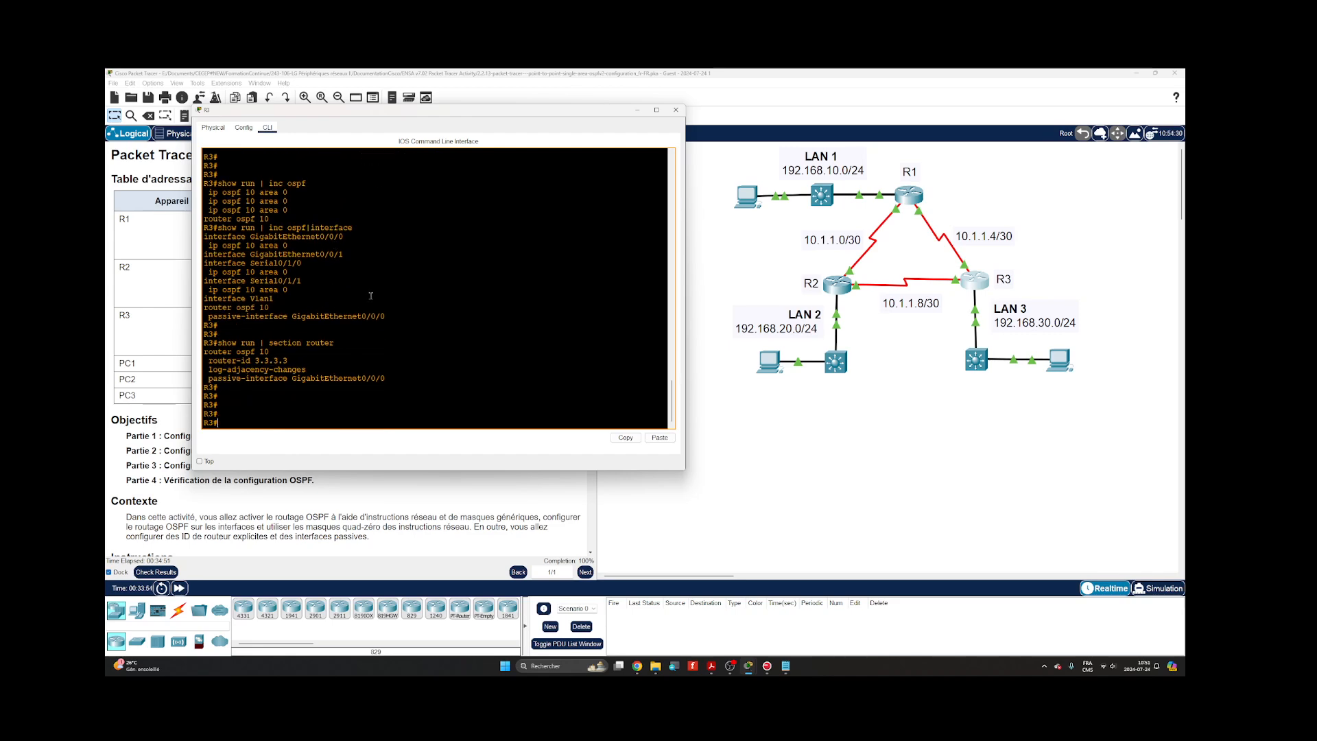
Display R3's OSPF adjacencies with show ip ospf neighbor.
key(Return)
key(Return)
key(Return)
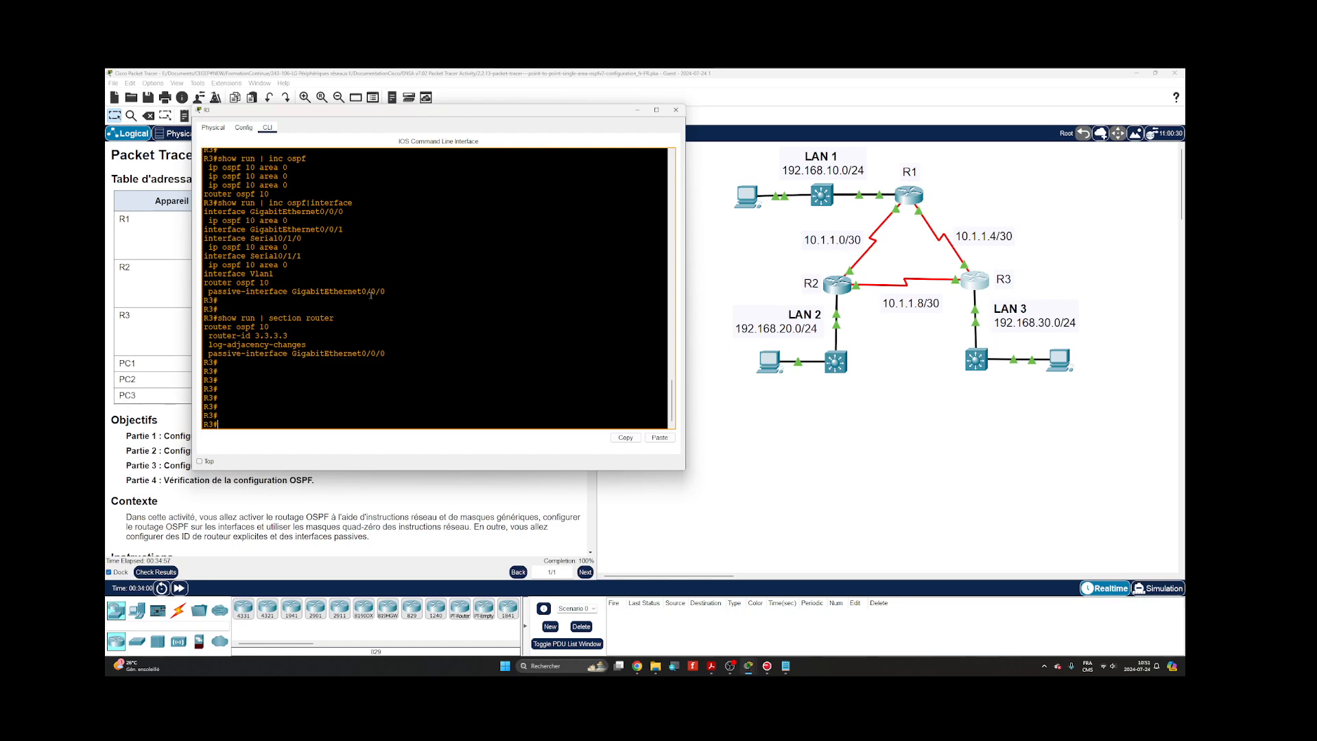
text(show ip ospf)
key(Tab)
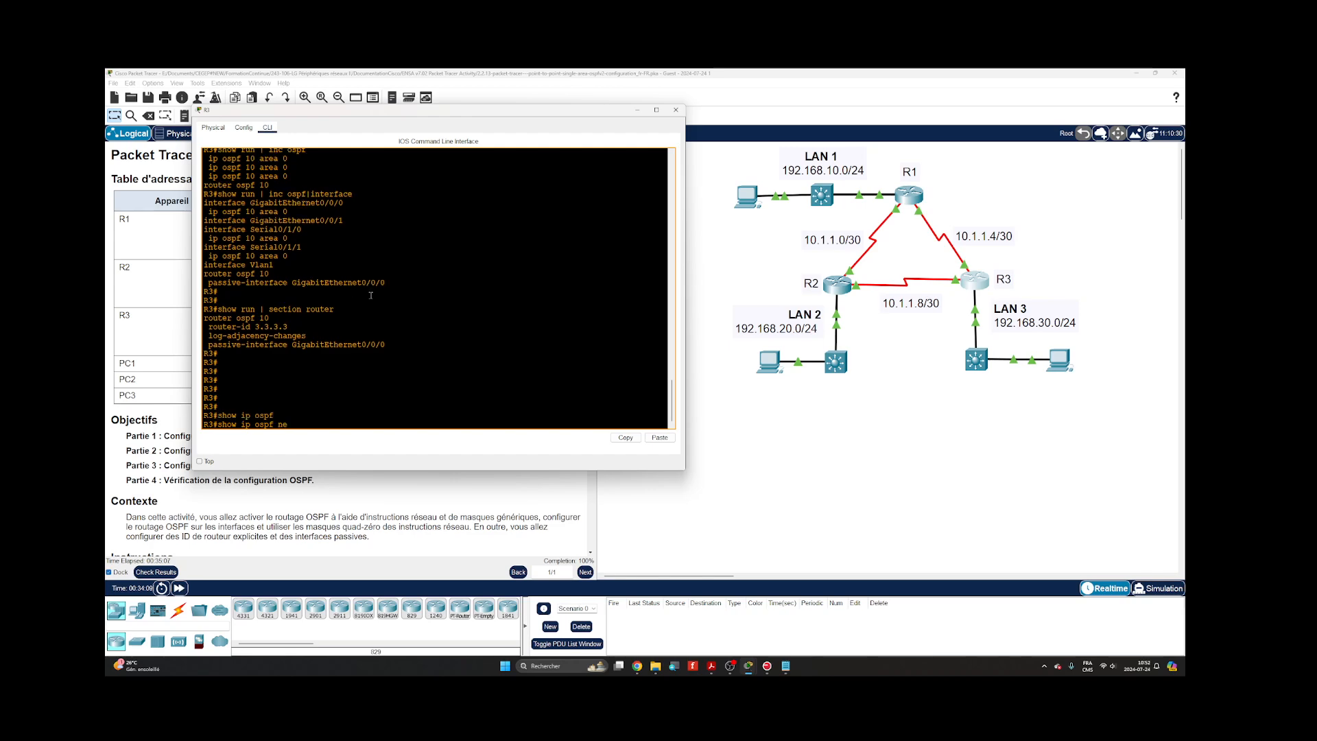
text(ne)
key(Tab)
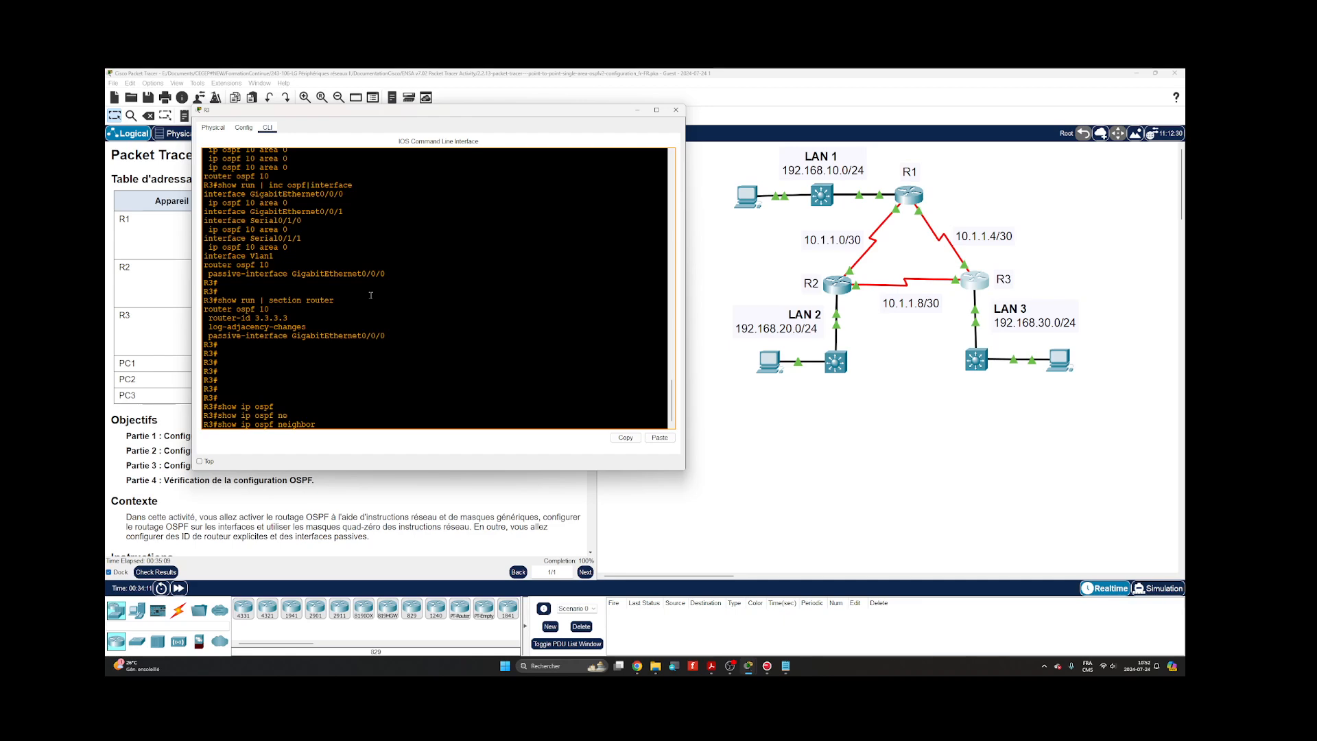
key(Return)
key(Return)
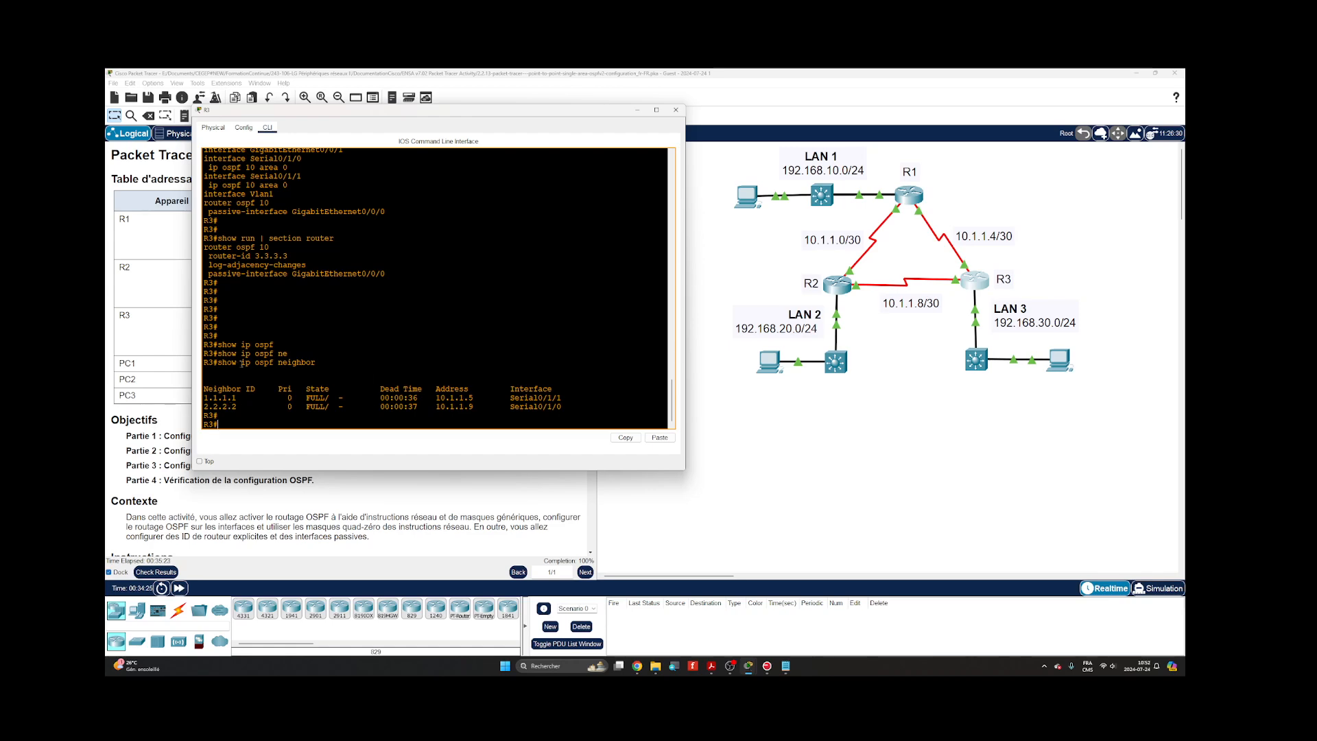
key(Return)
key(Return)
key(Return)
key(Return)
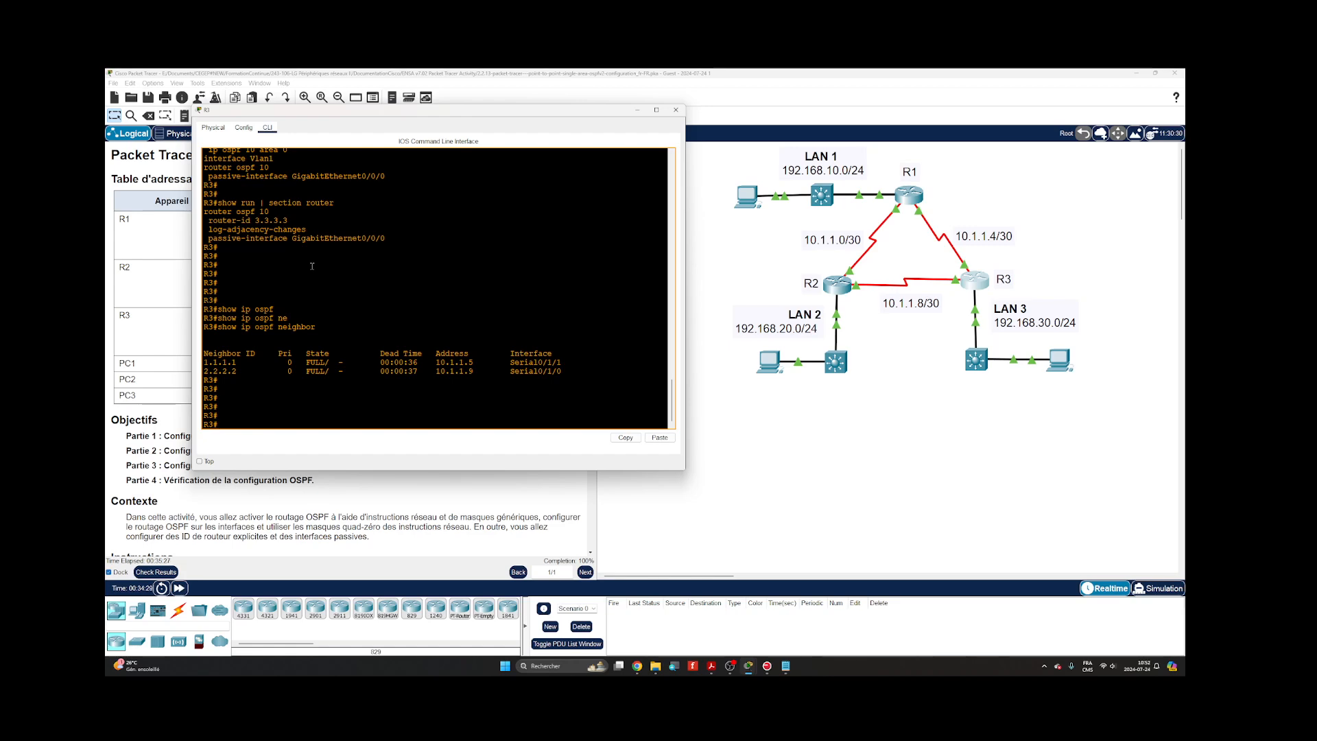
Display the full OSPF interface details on R3 with show ip ospf interface, through the last page of output.
text(show ip ospf in)
key(Tab)
key(Return)
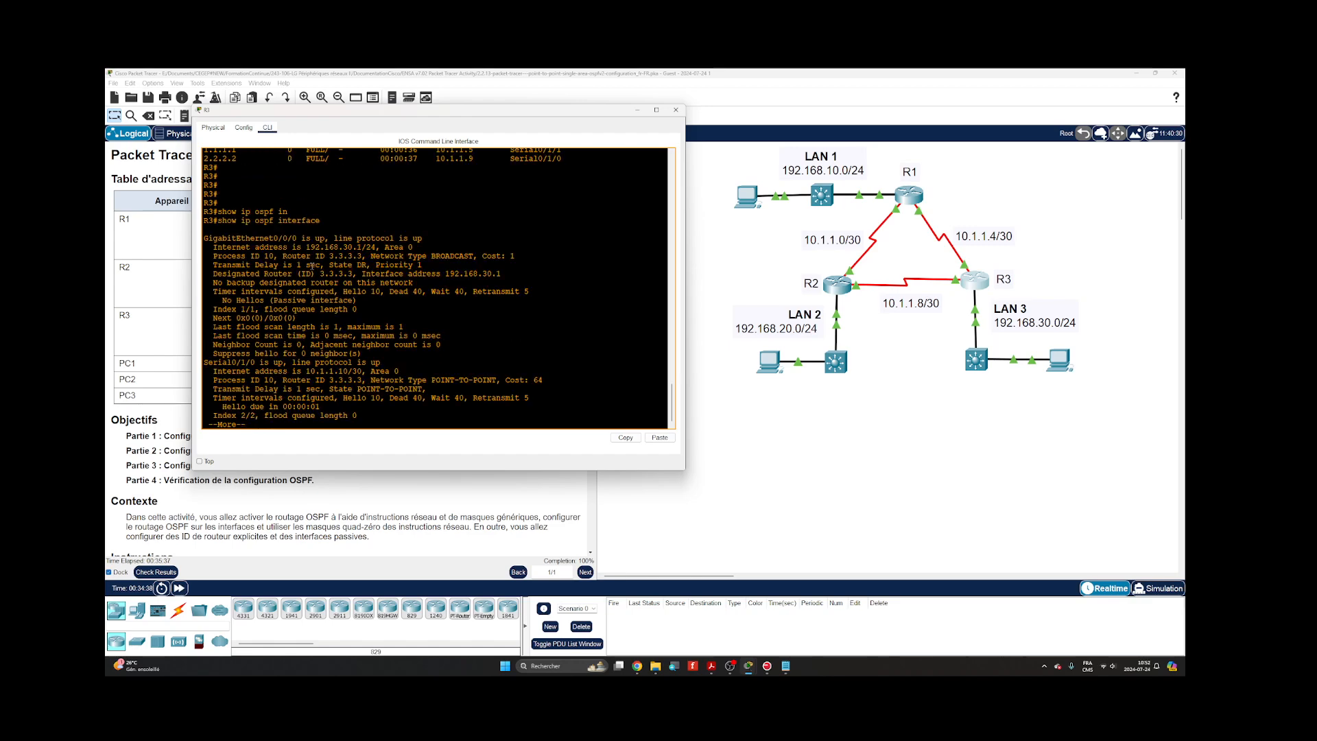
key(space)
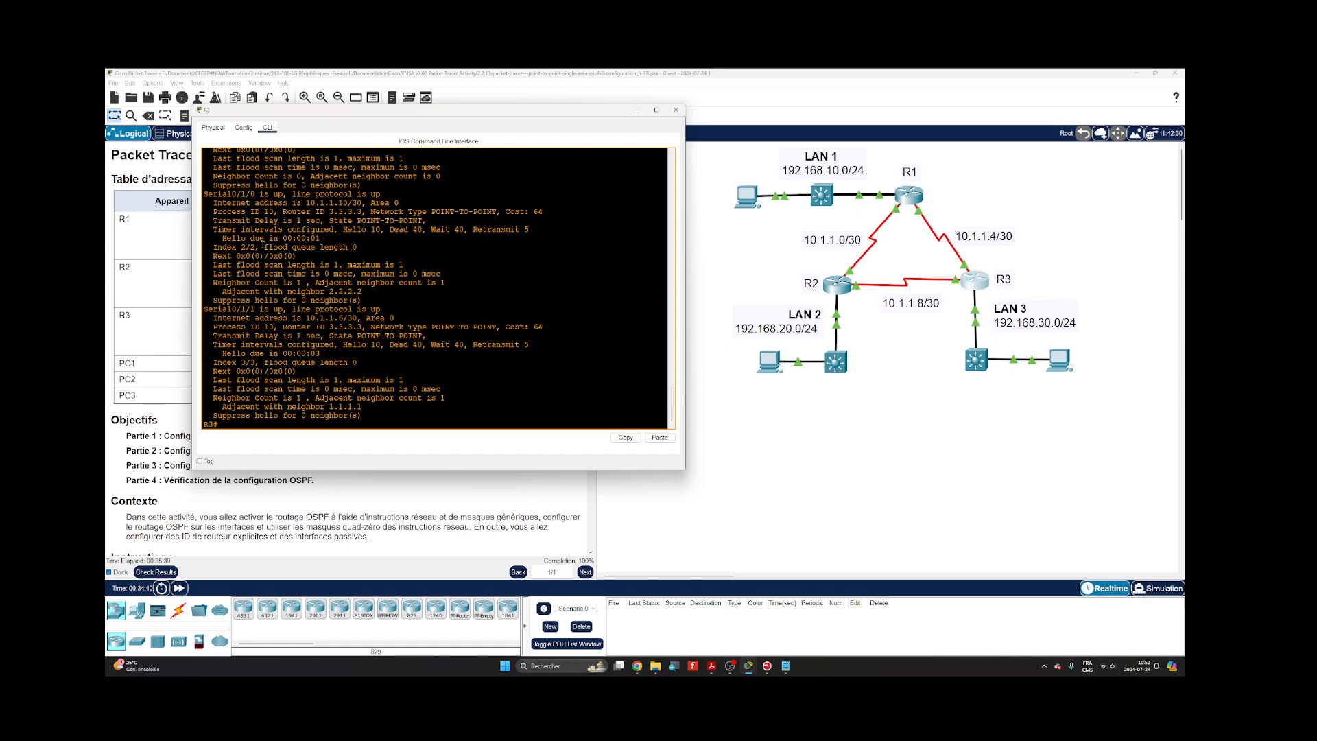
Display the summary of R3's OSPF interfaces with show ip ospf interface brief.
key(Up)
text(br)
key(Tab)
key(Return)
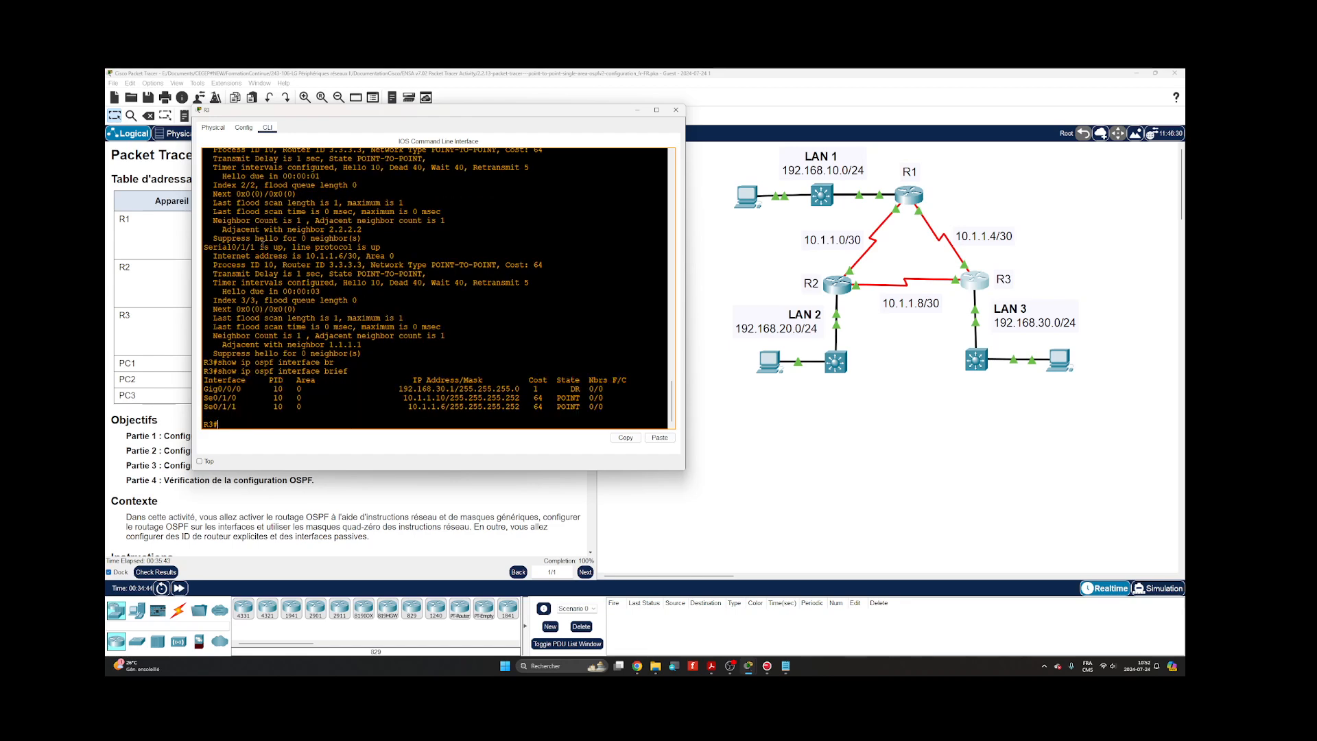
key(Return)
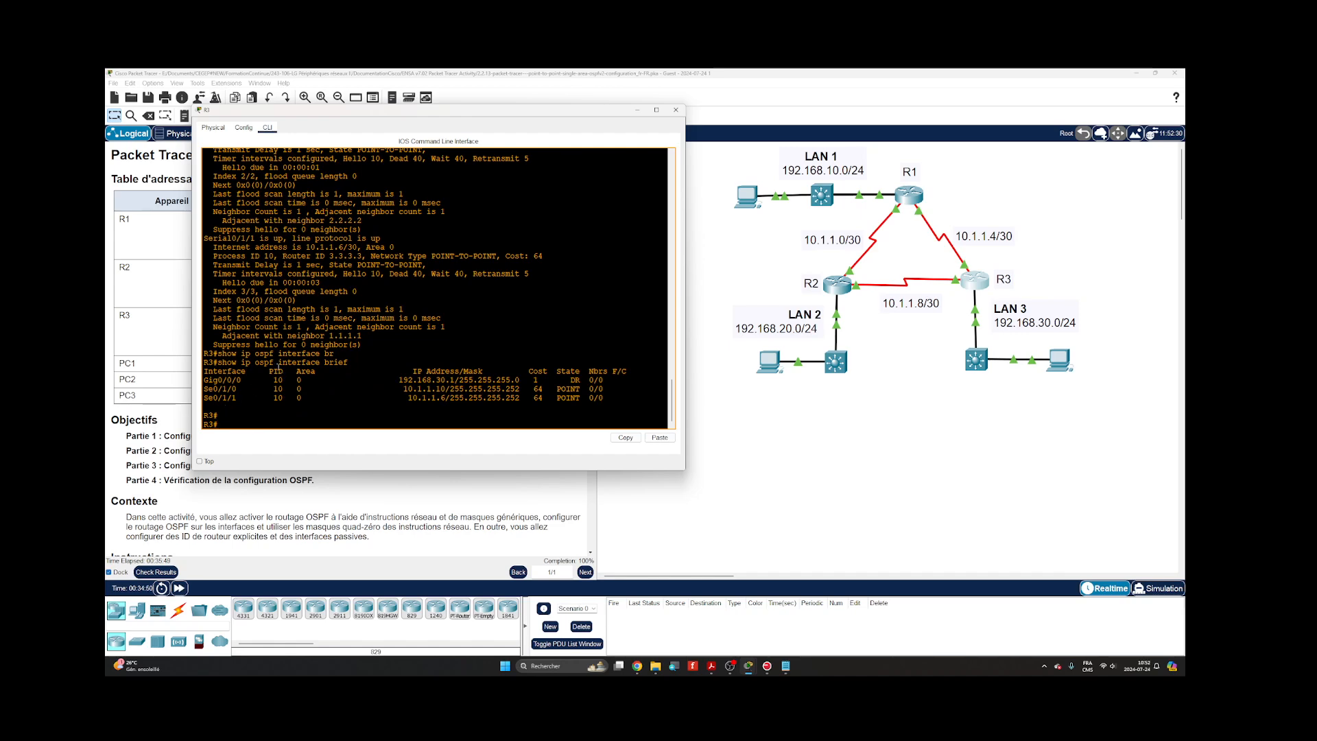
key(Return)
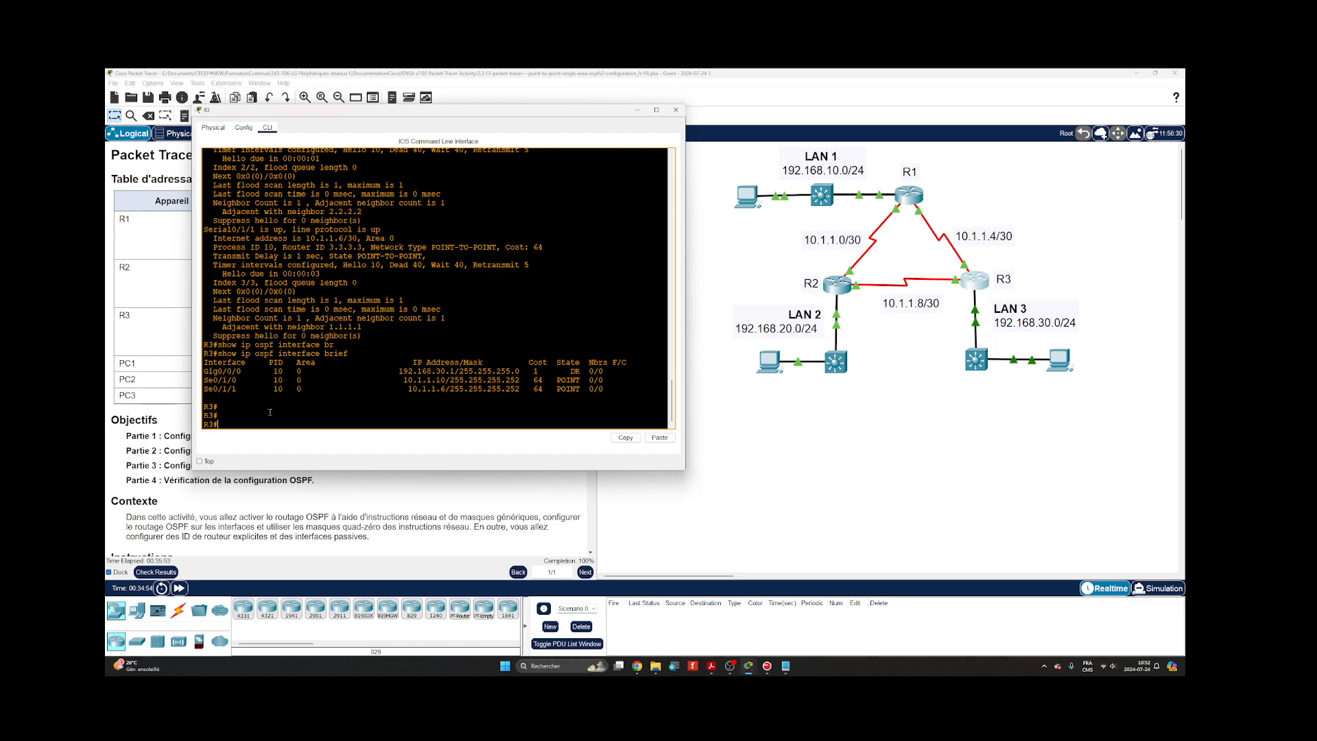
Rerun show run | inc ospf|interface on R3 to recheck which interfaces have OSPF enabled.
key(Up)
key(BackSpace)
key(BackSpace)
key(BackSpace)
key(BackSpace)
key(BackSpace)
key(Up)
key(Up)
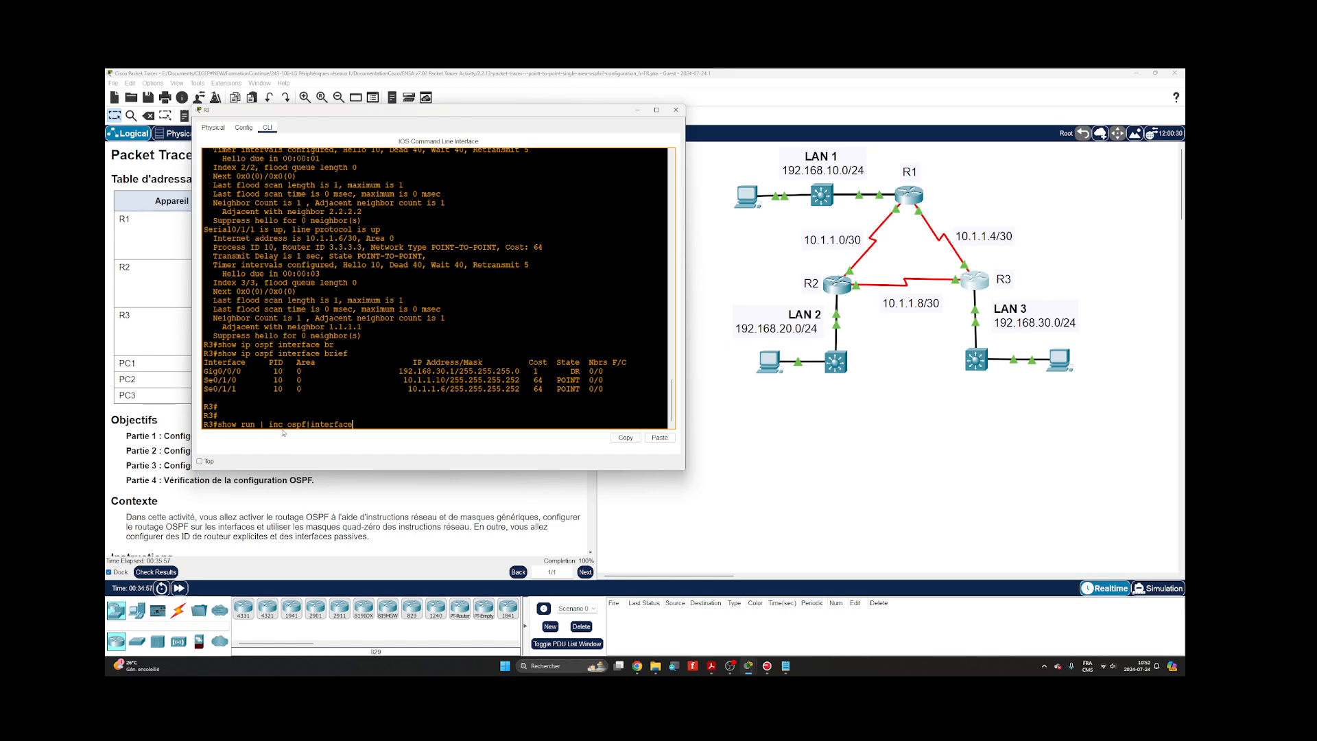
key(Return)
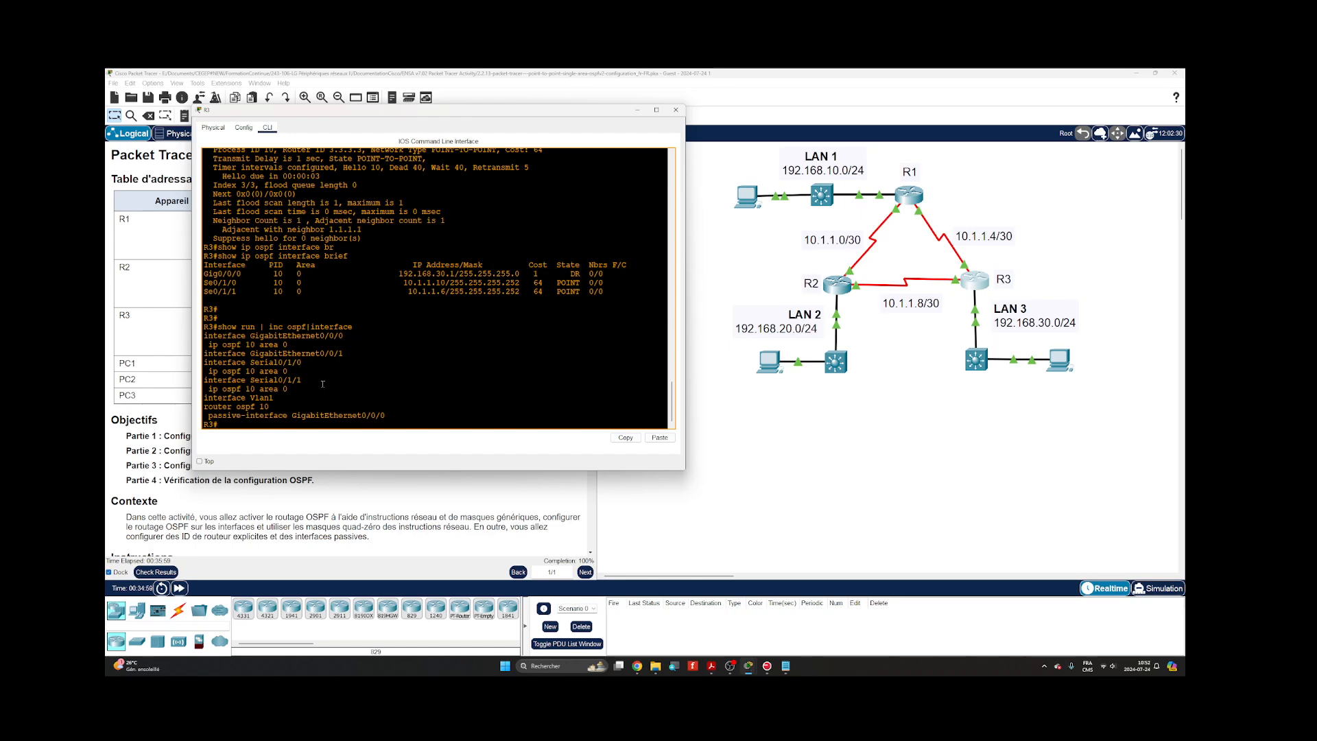
Display R3's OSPF interface summary again with show ip ospf interface brief and close R3's window.
key(Return)
key(Return)
key(Up)
key(Up)
key(Up)
key(Up)
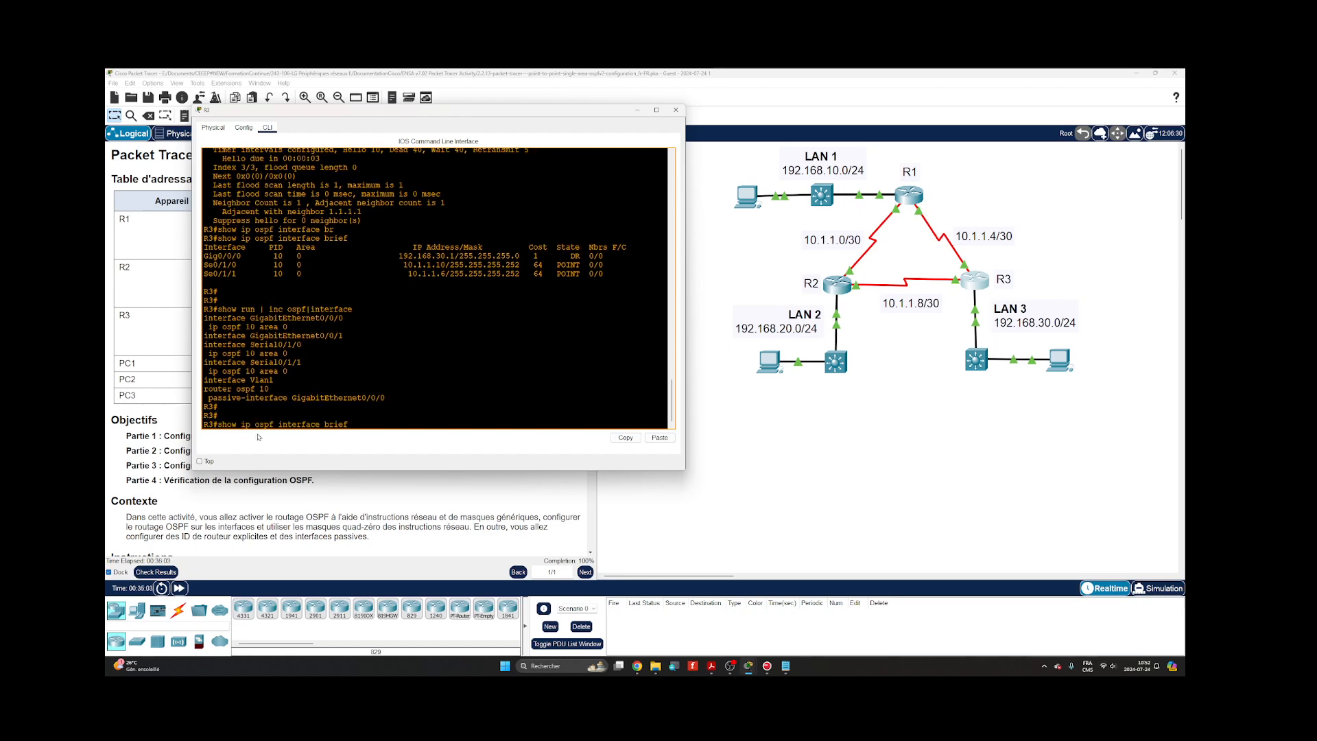
key(Return)
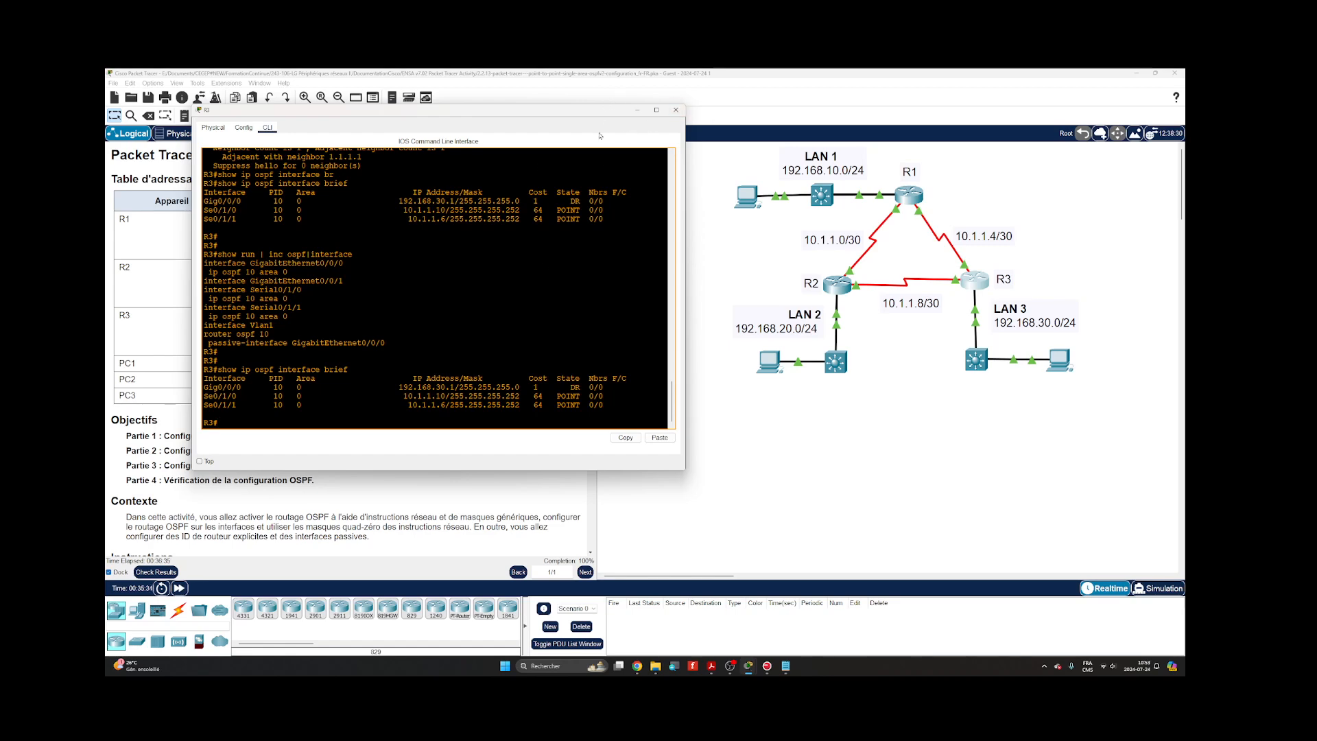
click(676, 110)
Display R2's full routing table in its enlarged CLI window with show ip route, and close the window.
click(837, 285)
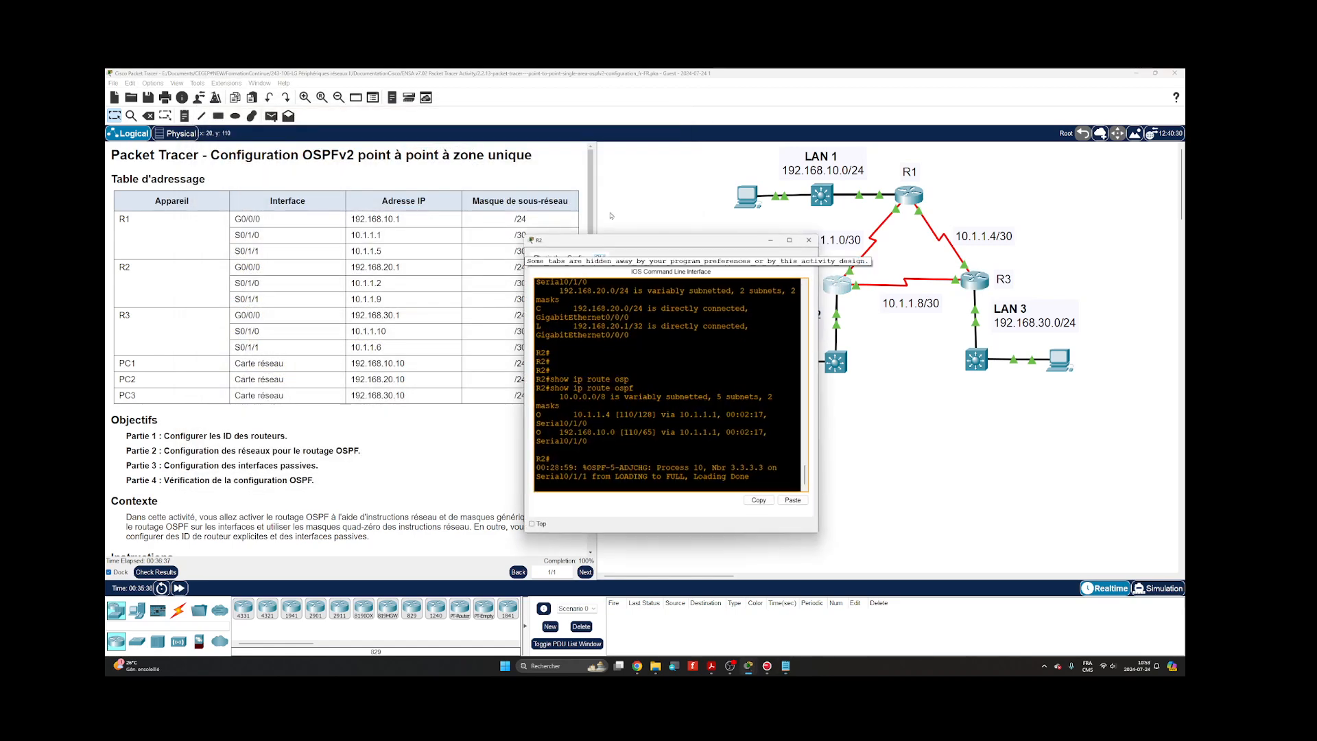
drag(611, 240, 282, 155)
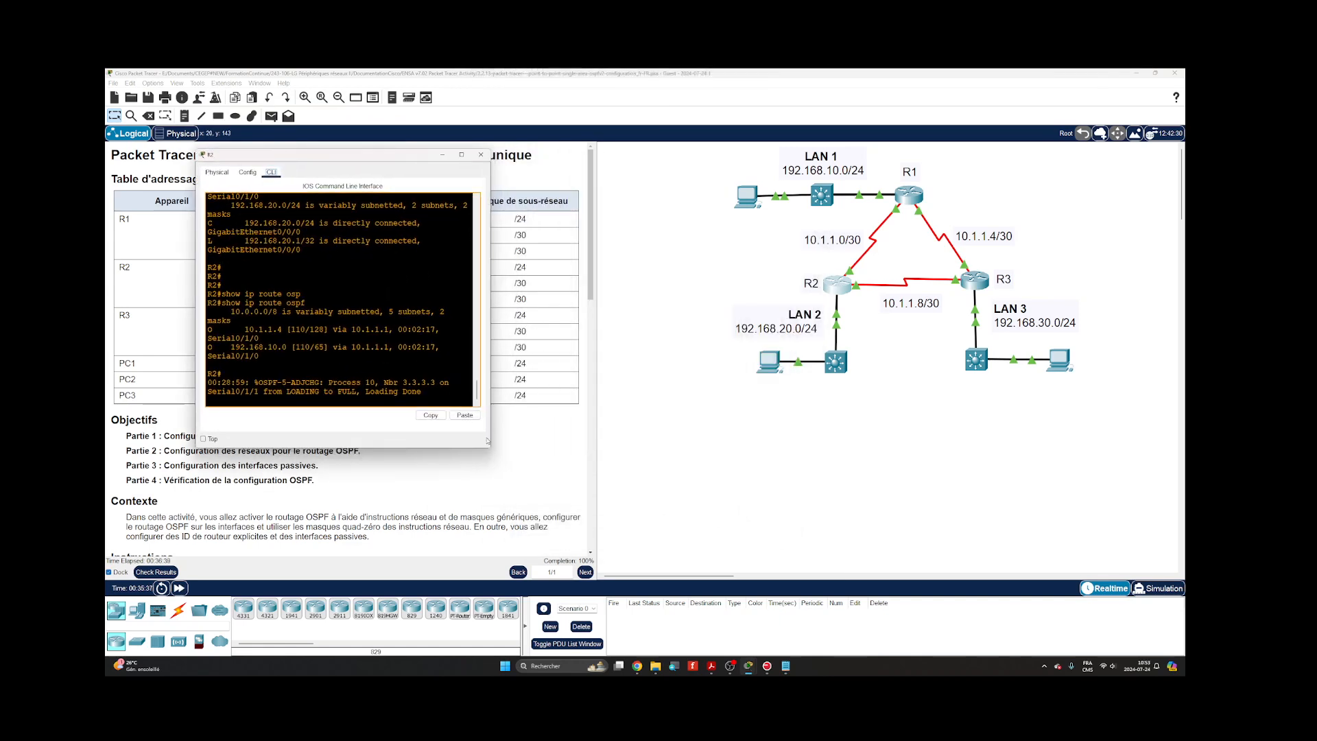
drag(490, 448, 671, 482)
key(Return)
key(Return)
key(Return)
text(s)
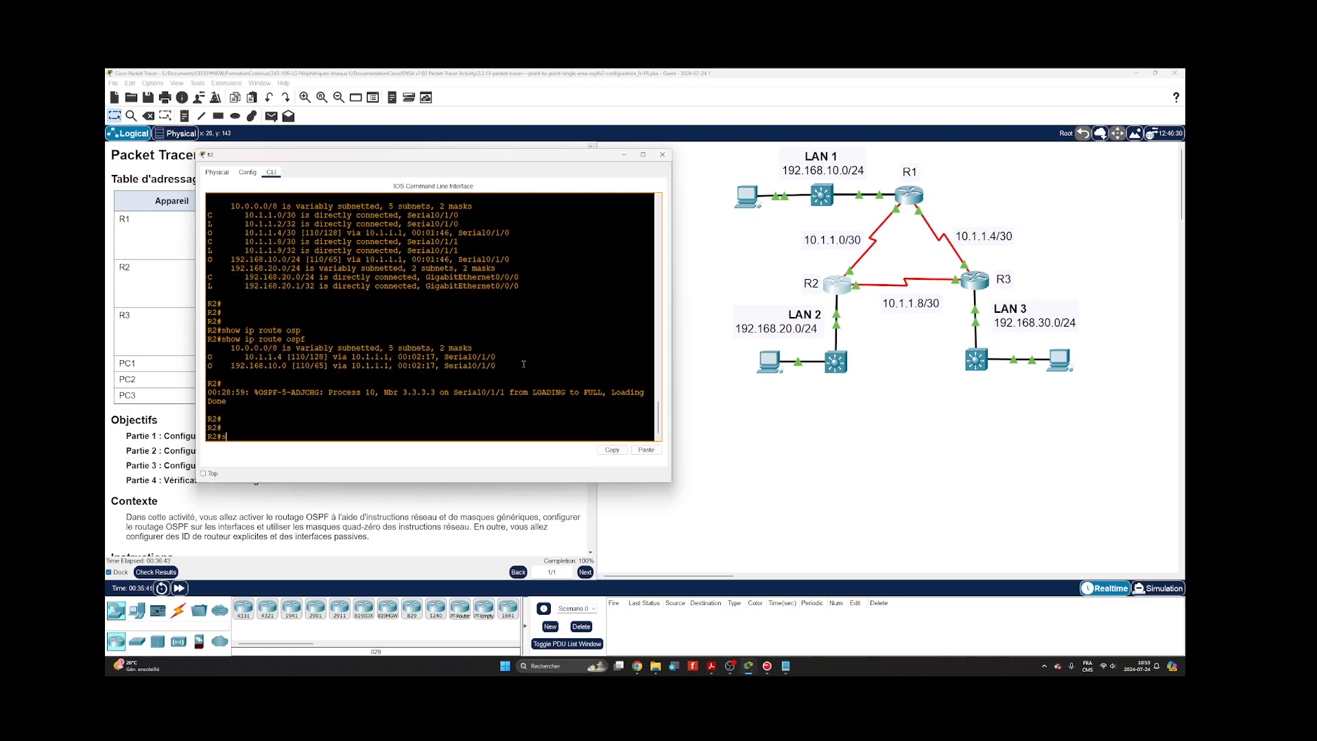
text(how ip route)
key(Return)
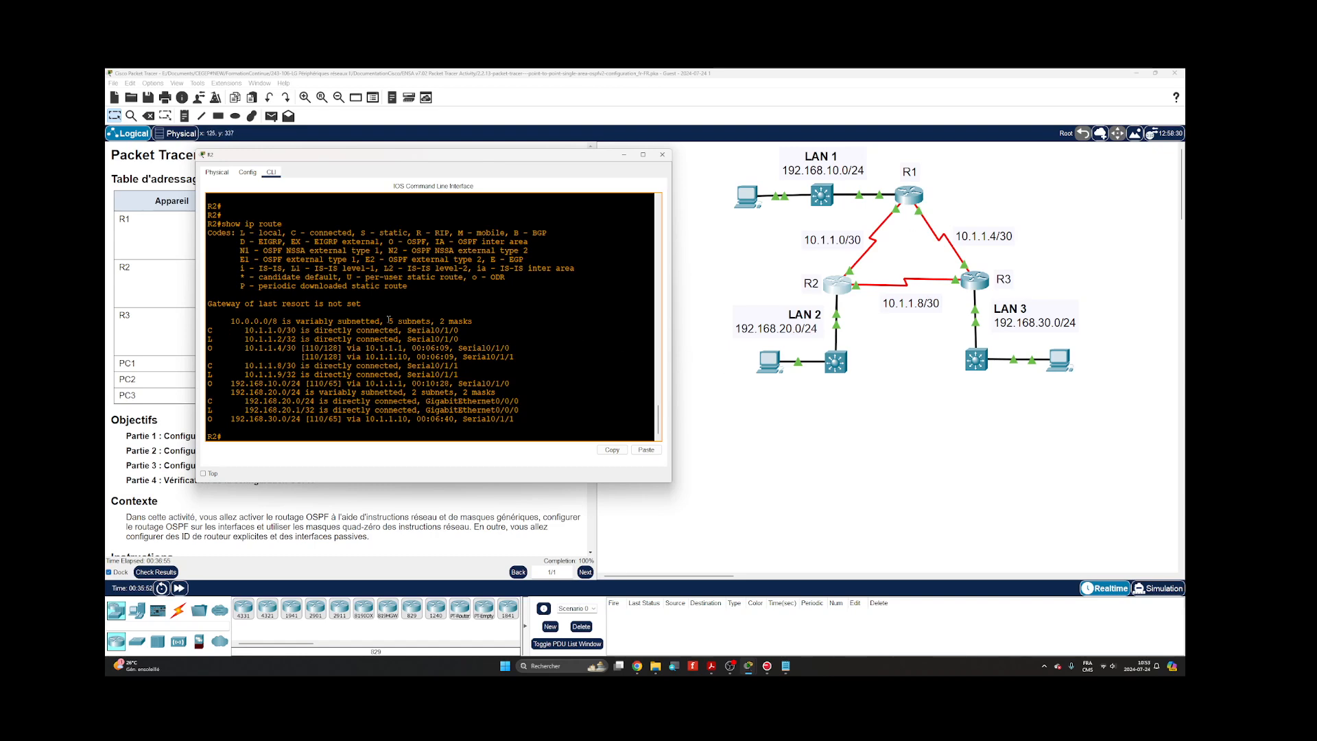
key(Return)
key(Return)
key(Return)
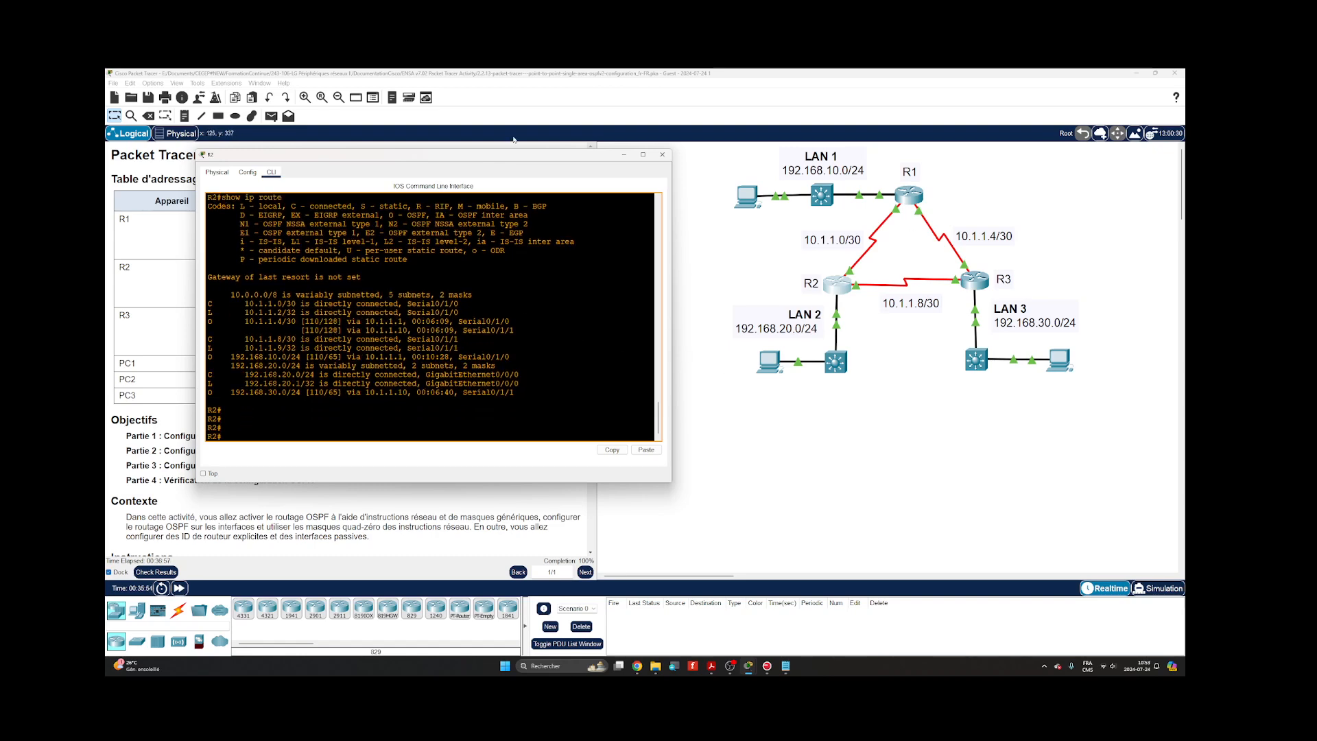
click(662, 154)
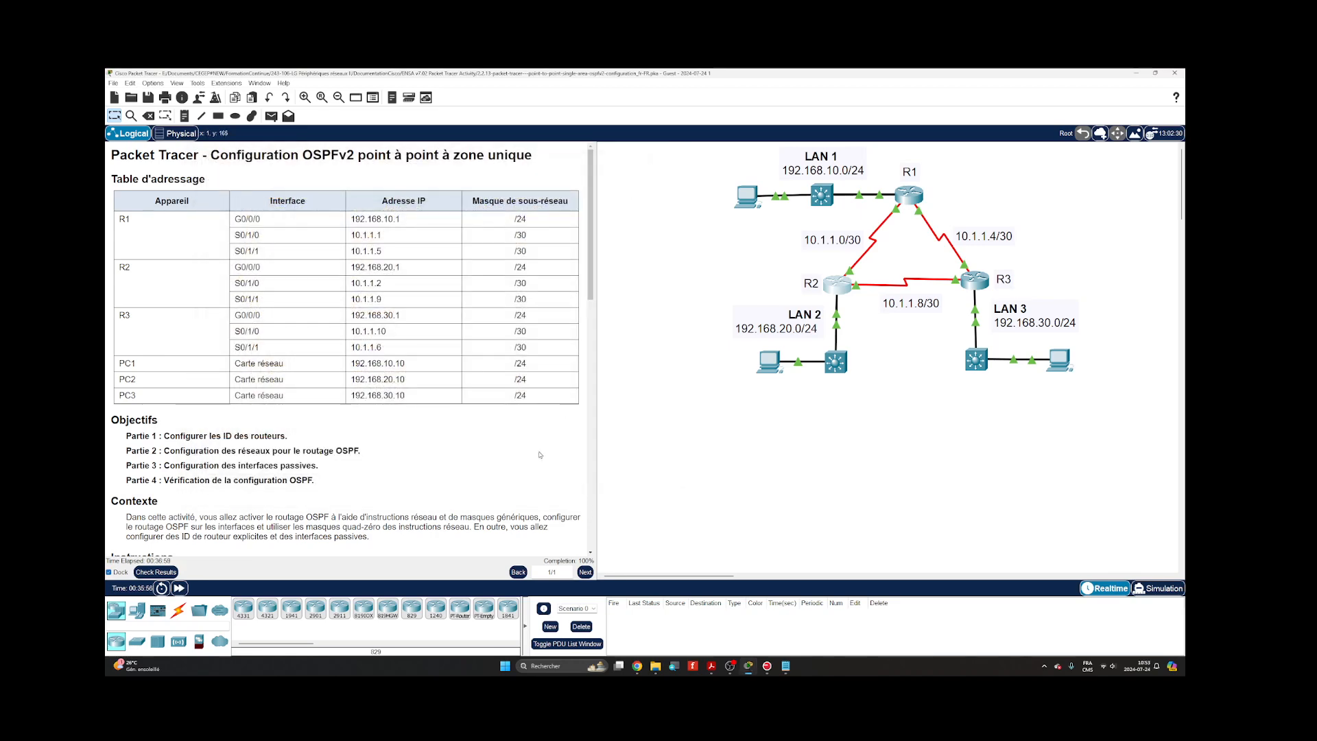
Show the docked PDU list, send simple PDUs from the LAN 1 PC to the LAN 2 and LAN 3 PCs, and fire both again.
click(553, 645)
click(271, 115)
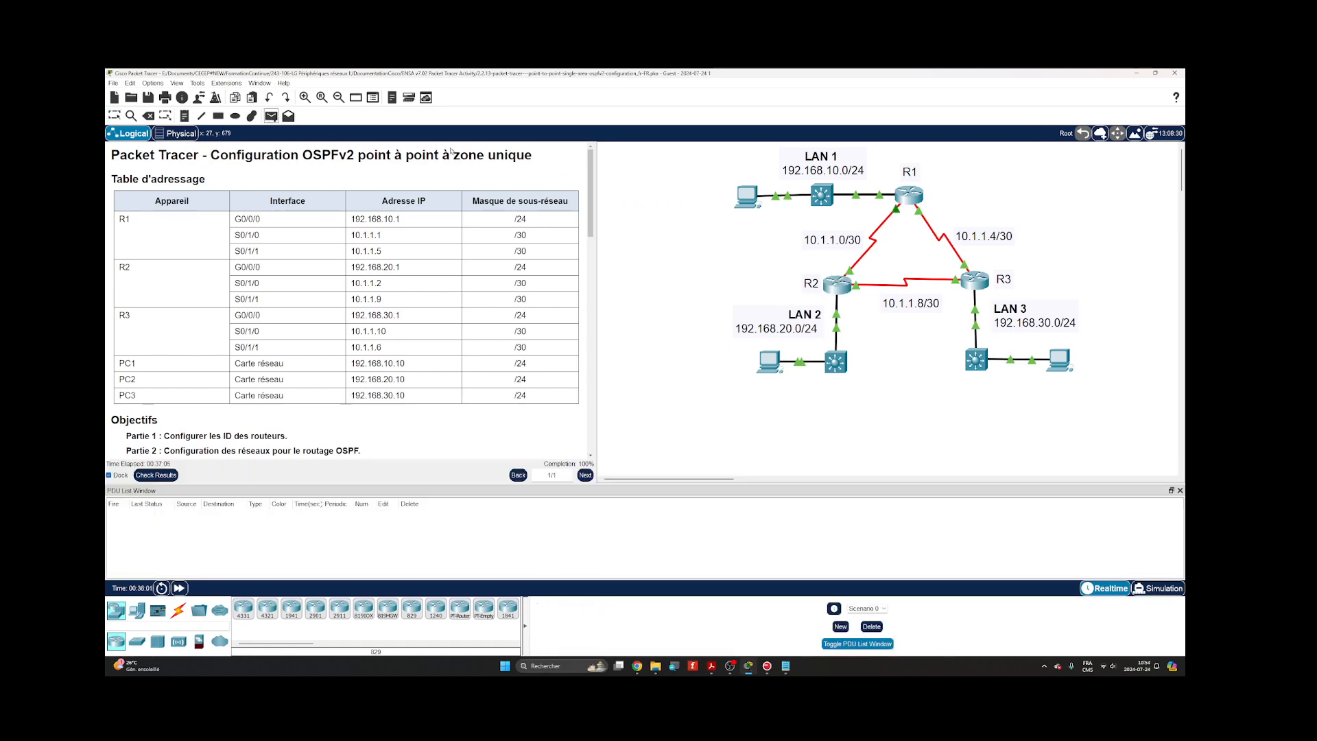
click(749, 197)
click(769, 358)
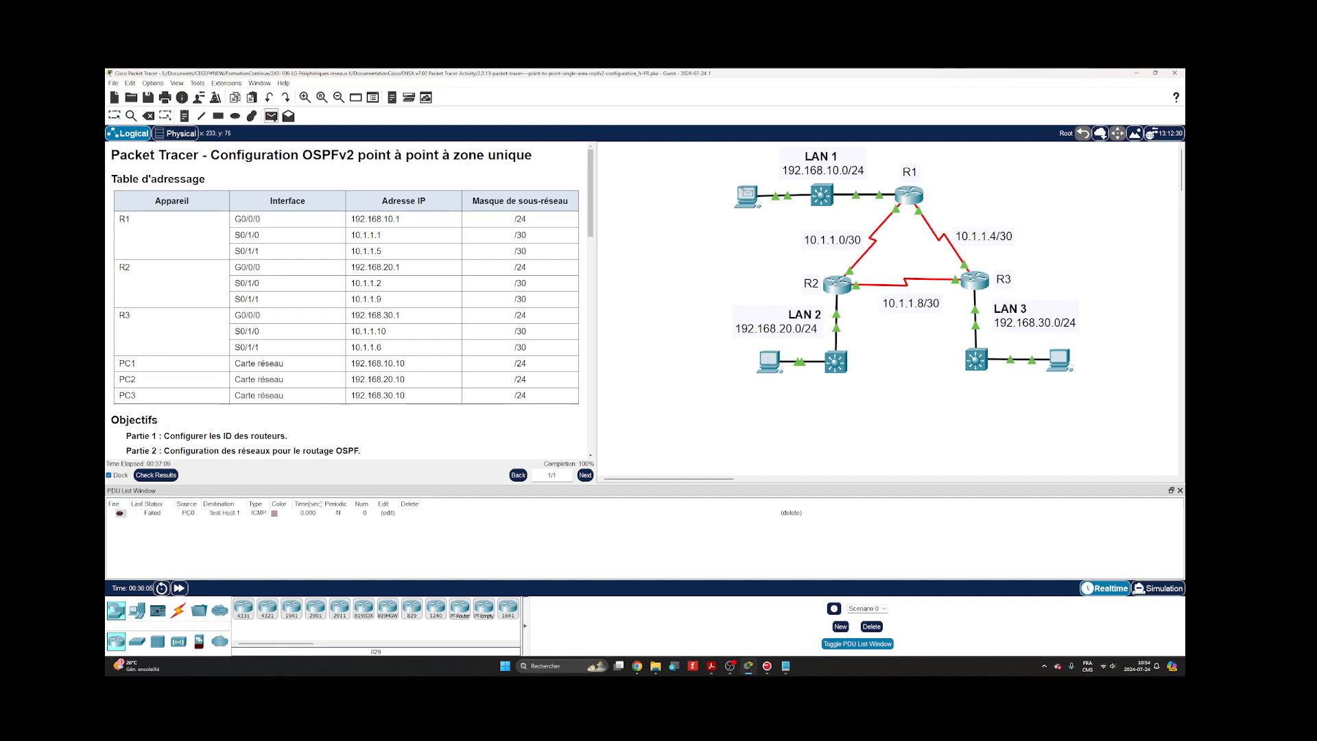
click(748, 196)
click(1060, 357)
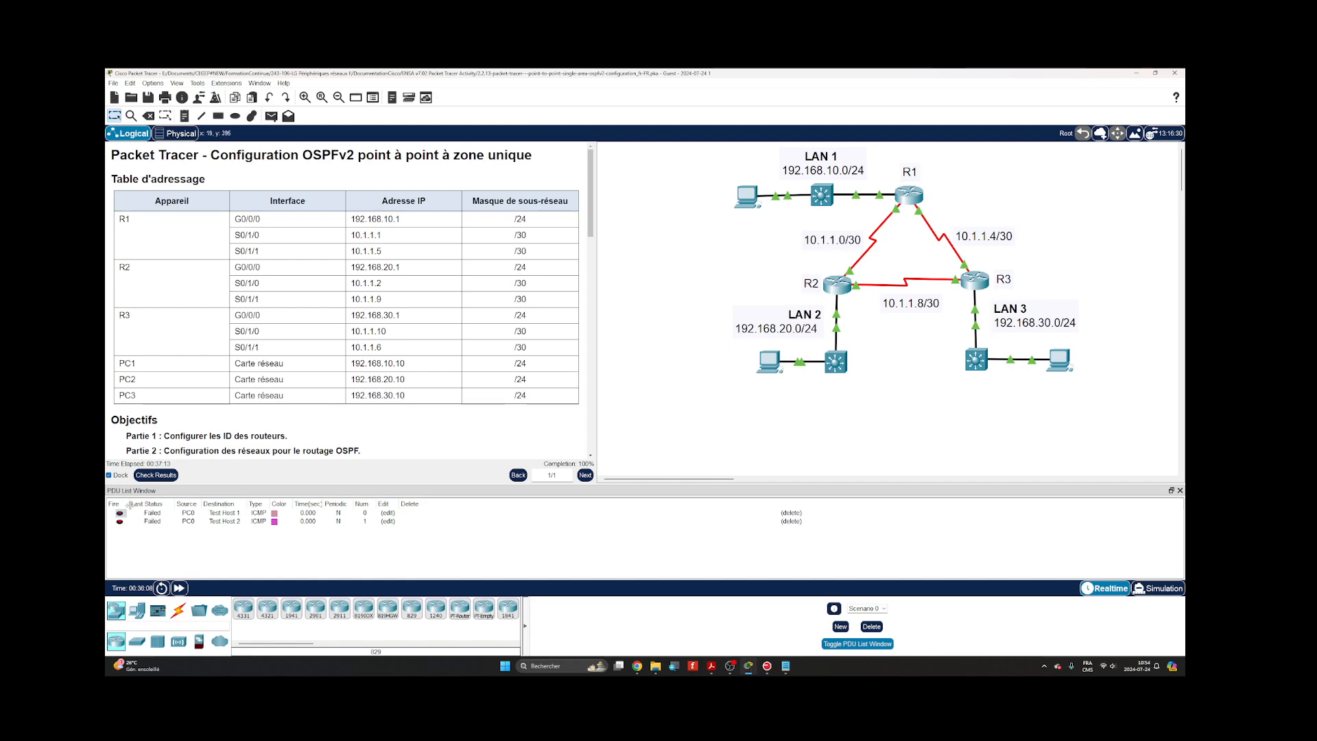
click(121, 514)
click(120, 521)
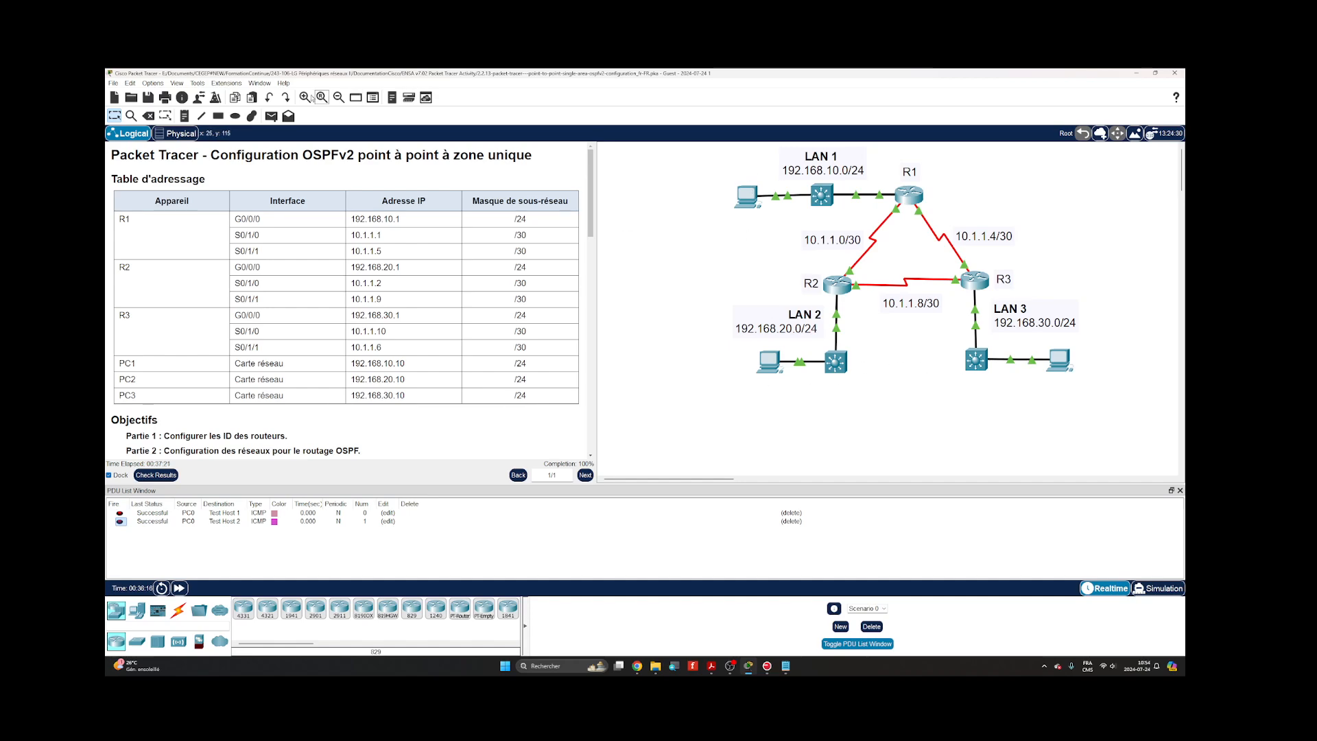
Send simple PDUs from the LAN 1 PC to each of the routers R1, R2 and R3.
click(271, 115)
click(741, 195)
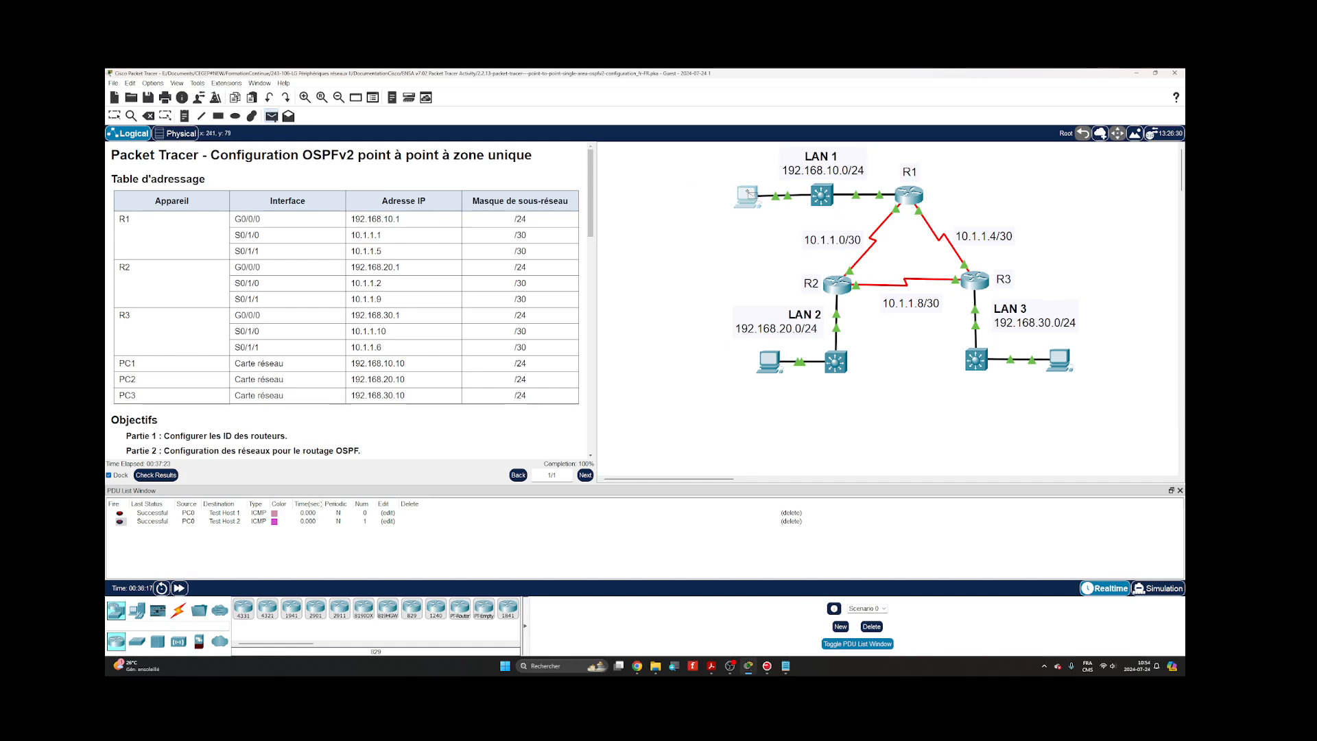
click(909, 195)
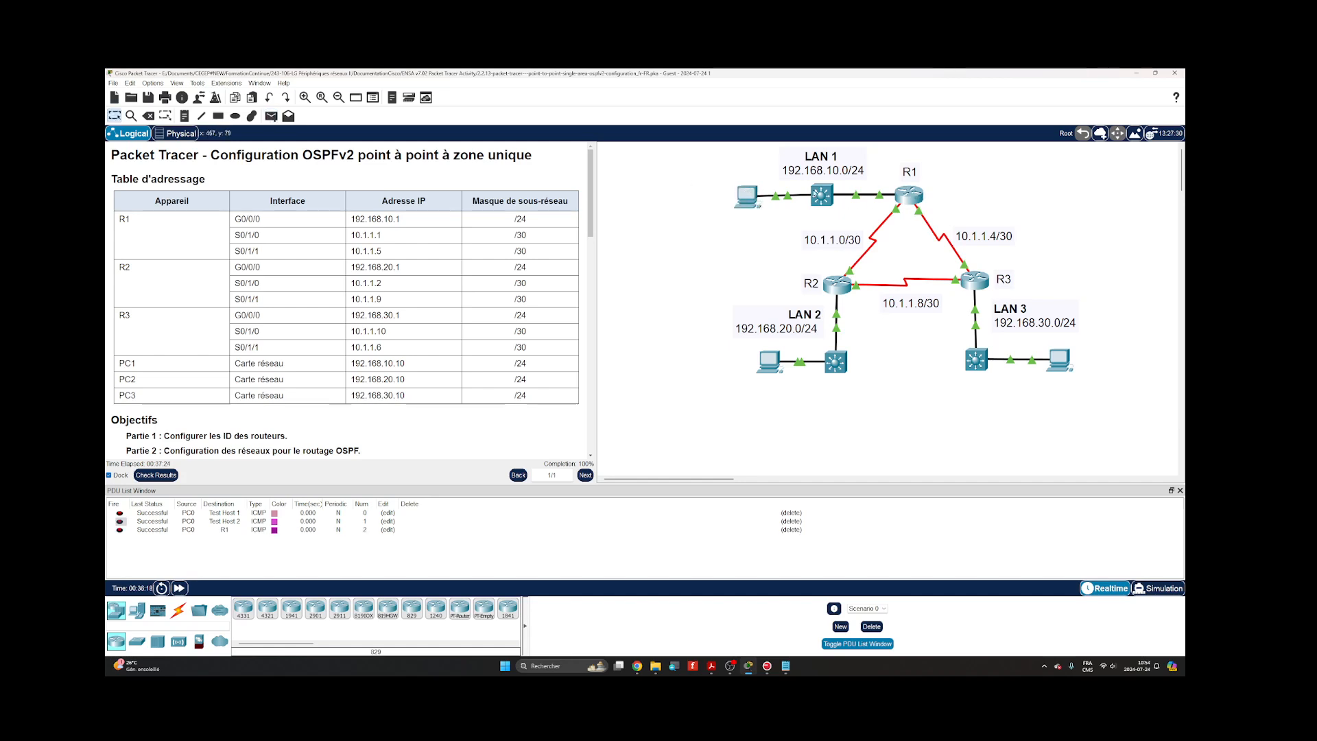
click(271, 116)
click(748, 197)
click(837, 284)
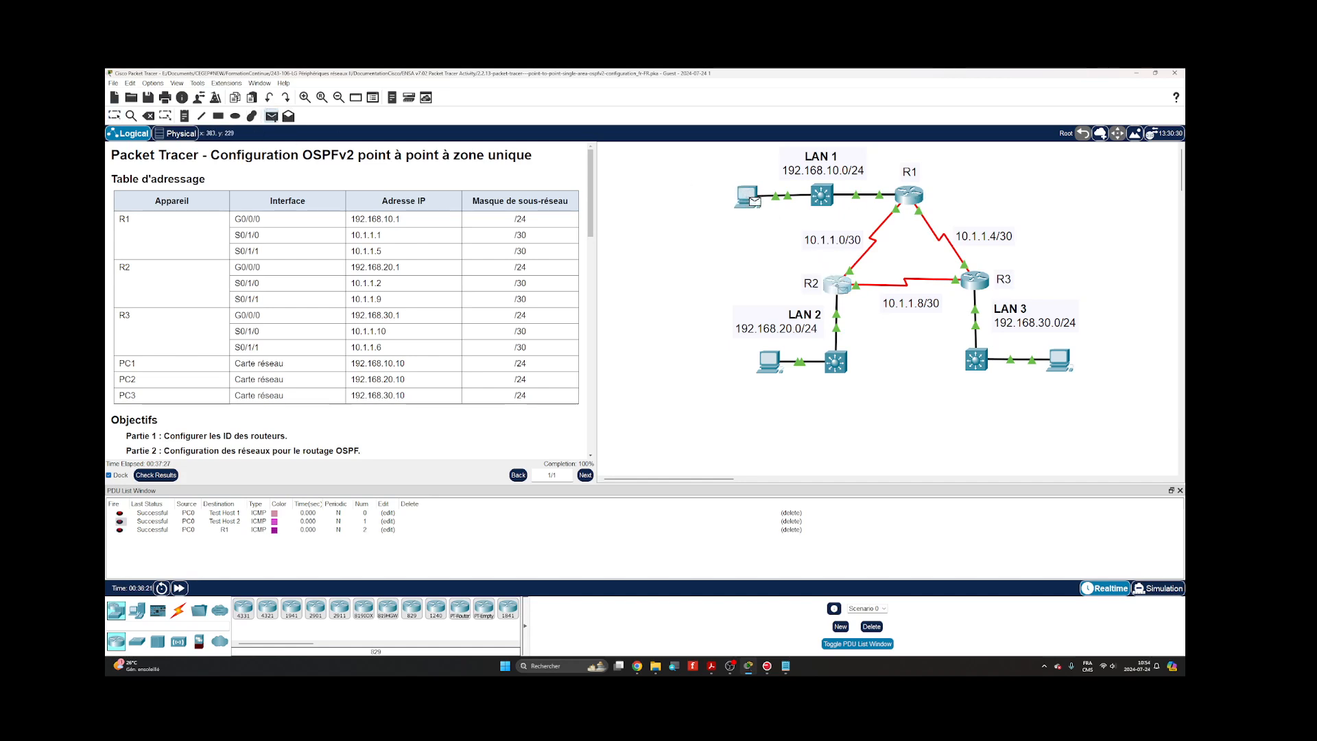
click(271, 116)
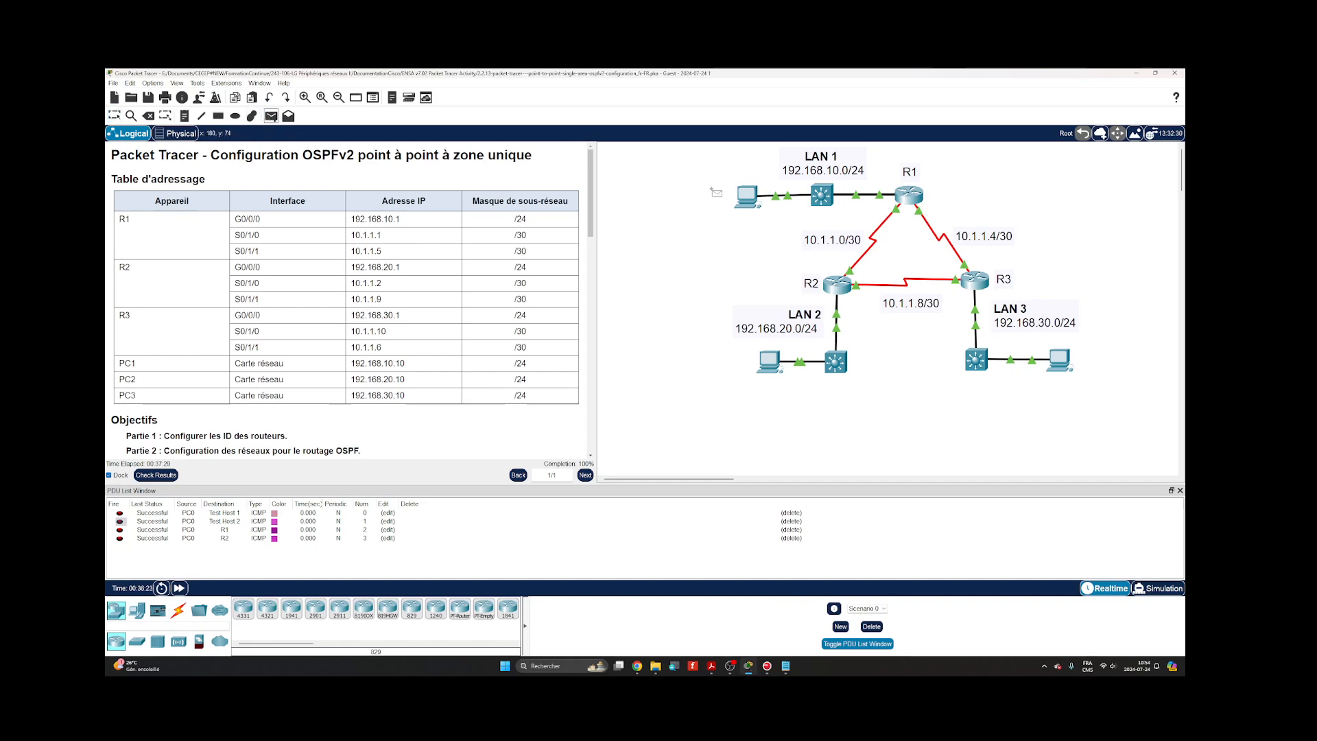
click(746, 197)
click(970, 278)
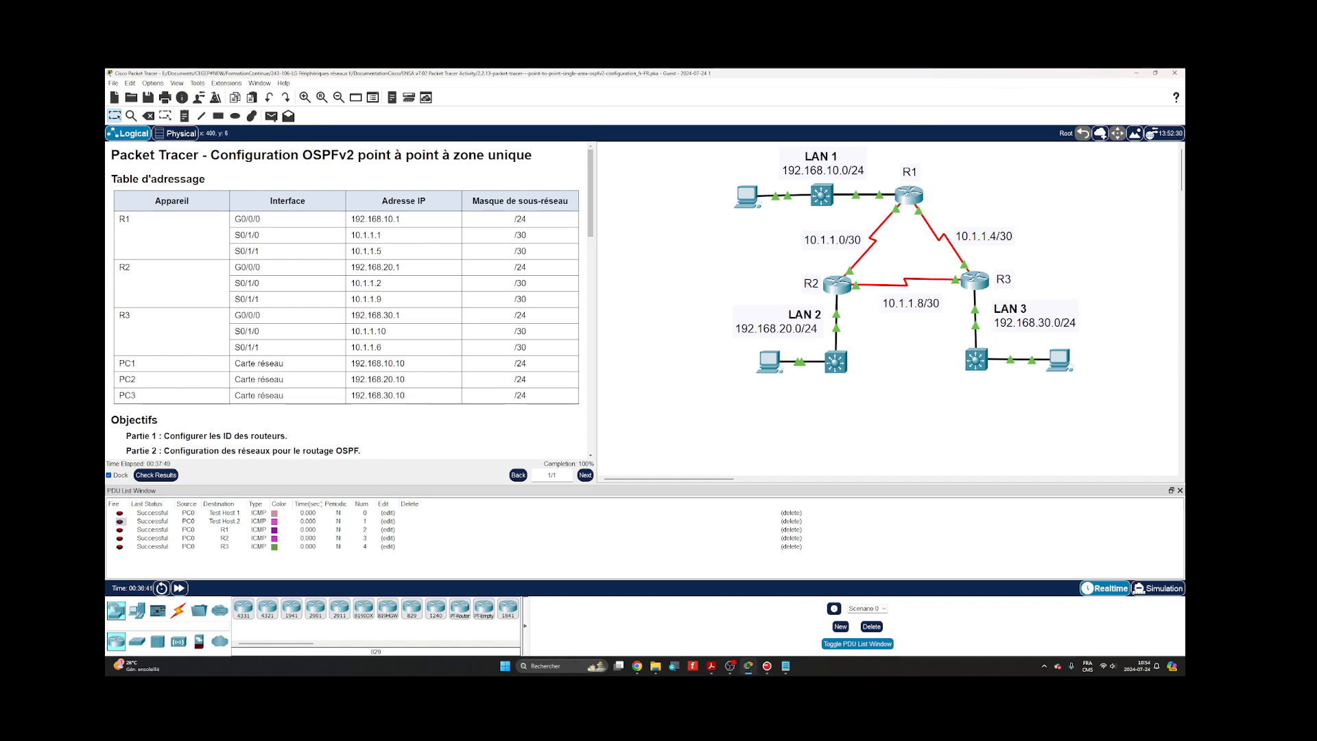
Switch to the Notepad notes and review the OSPF process 10 configuration commands written for R1, R2 and R3.
scroll(287, 236, down, 2)
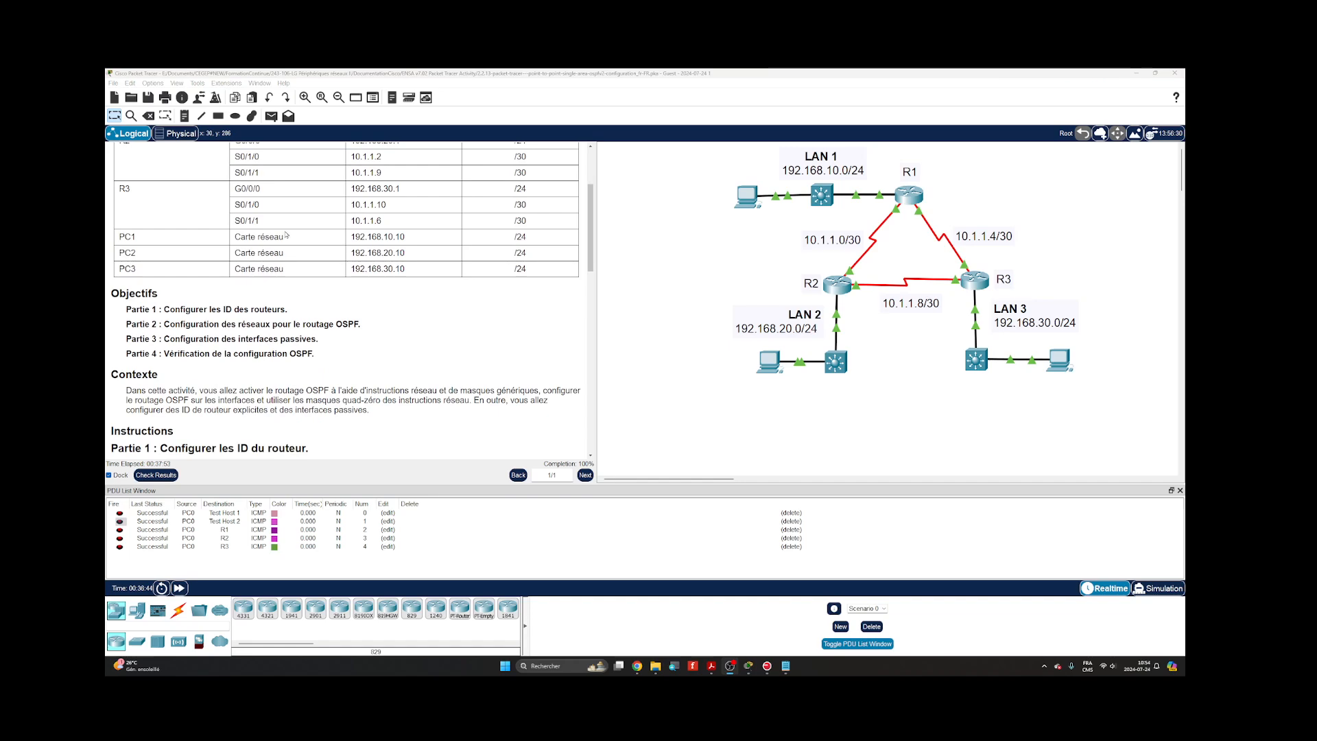
scroll(289, 236, down, 1)
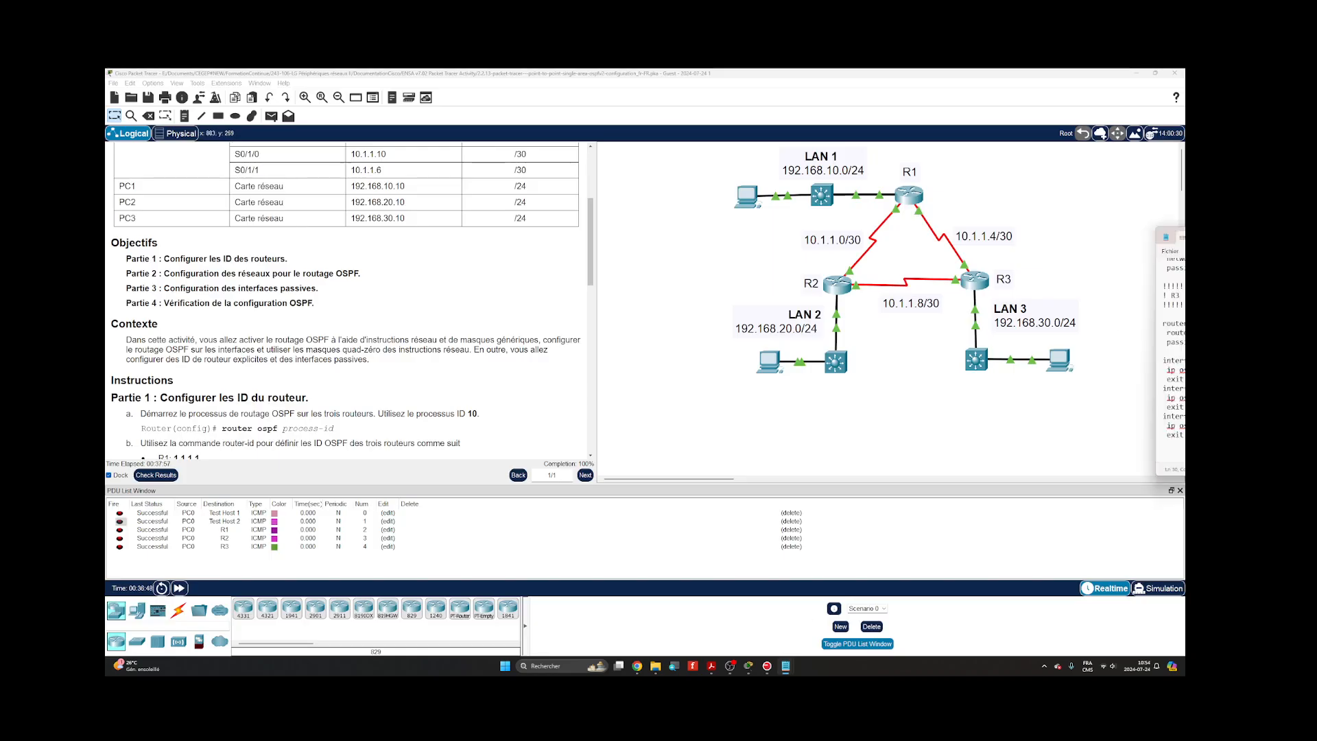
drag(1185, 237, 853, 231)
scroll(824, 275, up, 7)
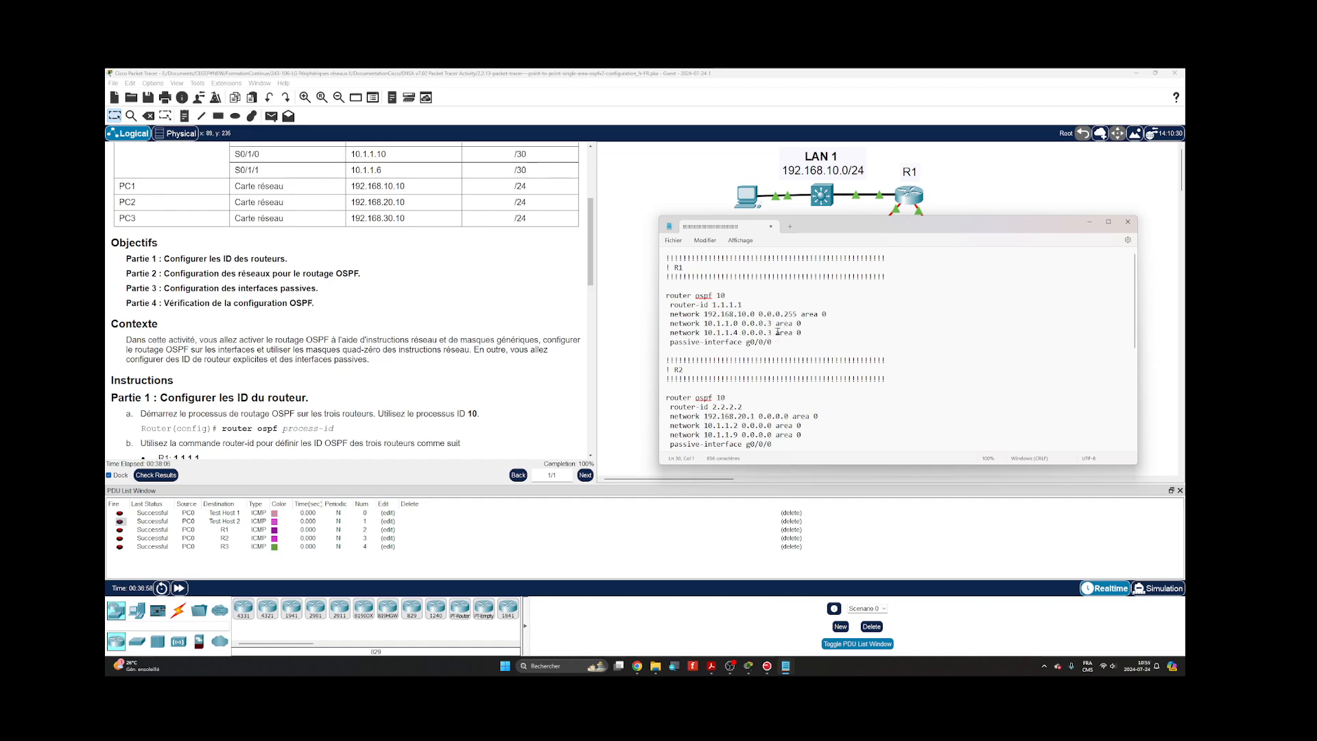
scroll(773, 316, down, 3)
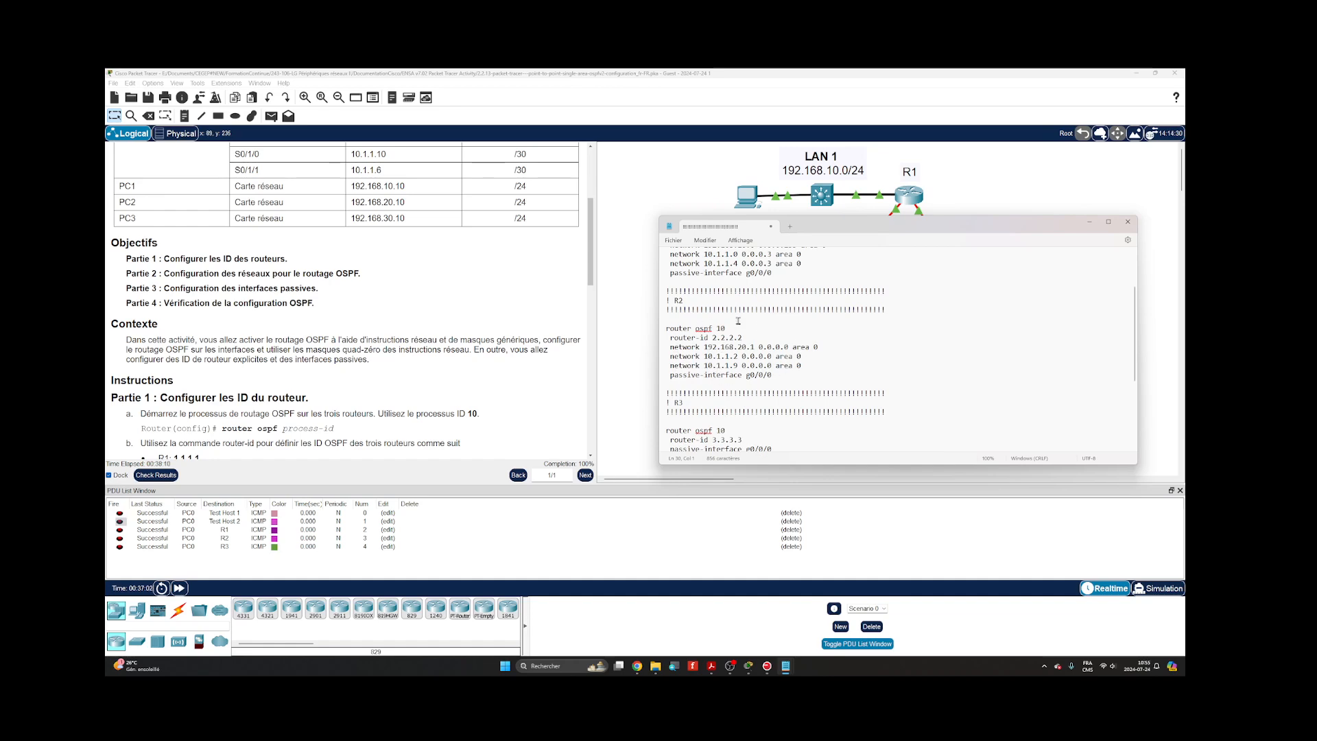
scroll(779, 378, down, 4)
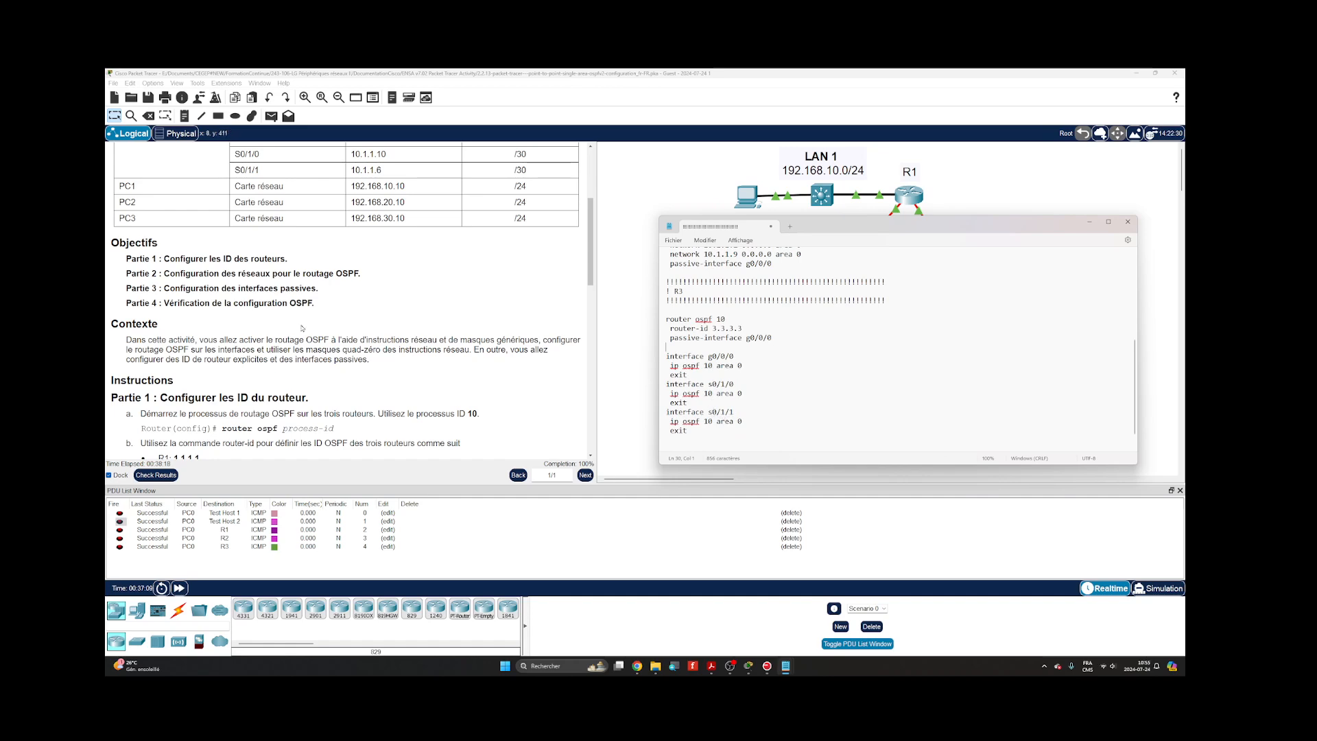
scroll(670, 347, up, 5)
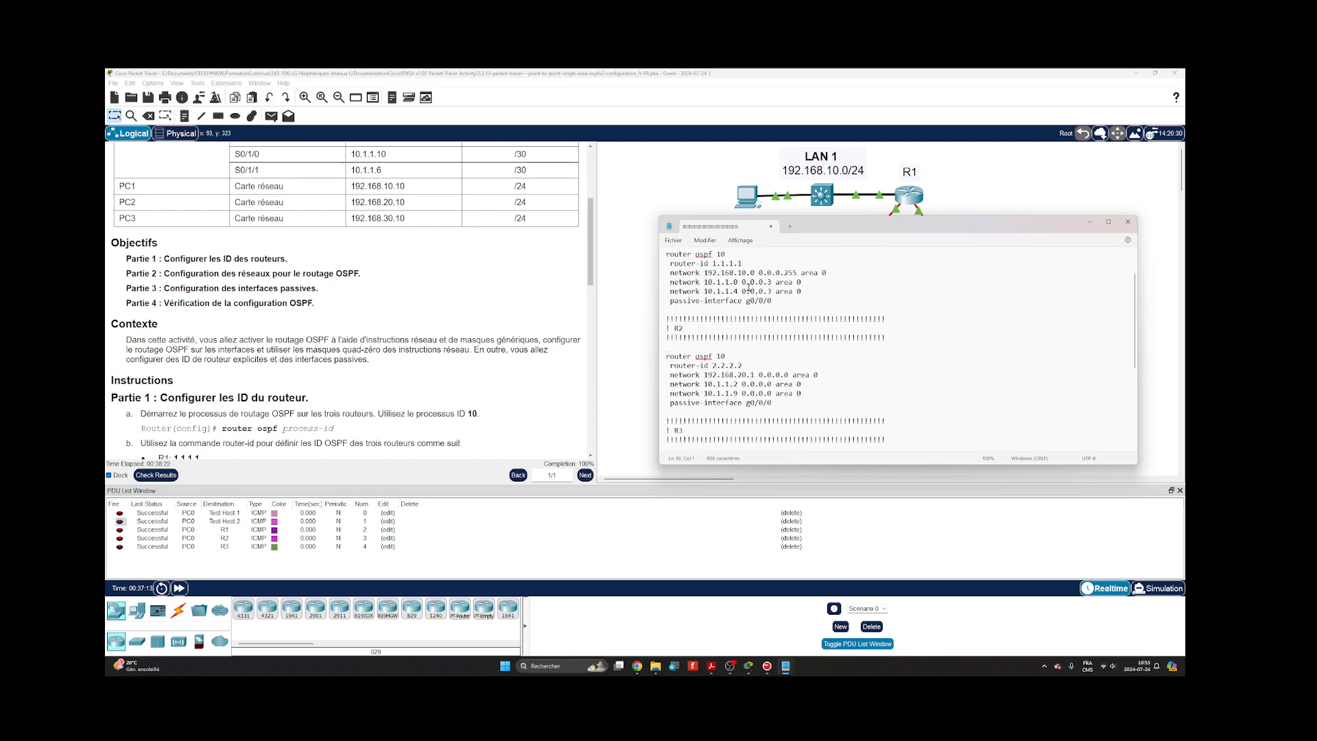
drag(818, 224, 885, 207)
scroll(755, 370, down, 6)
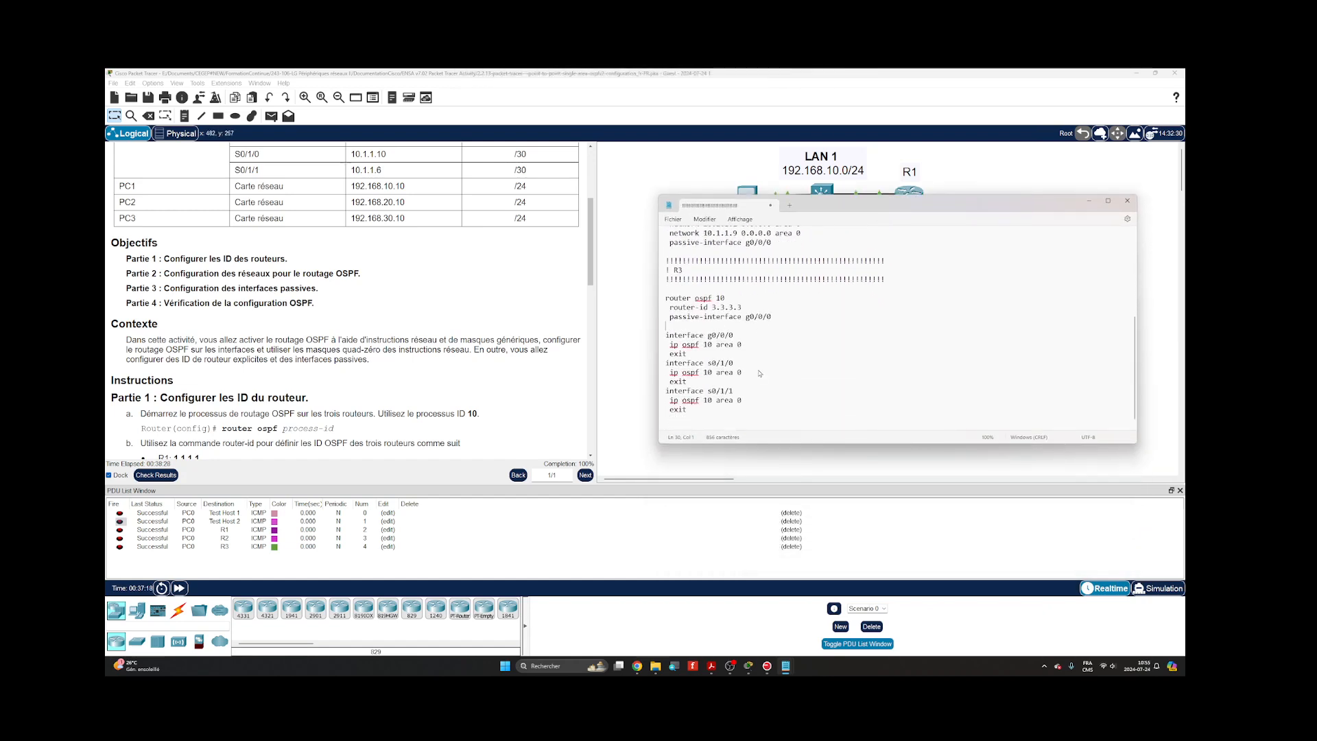